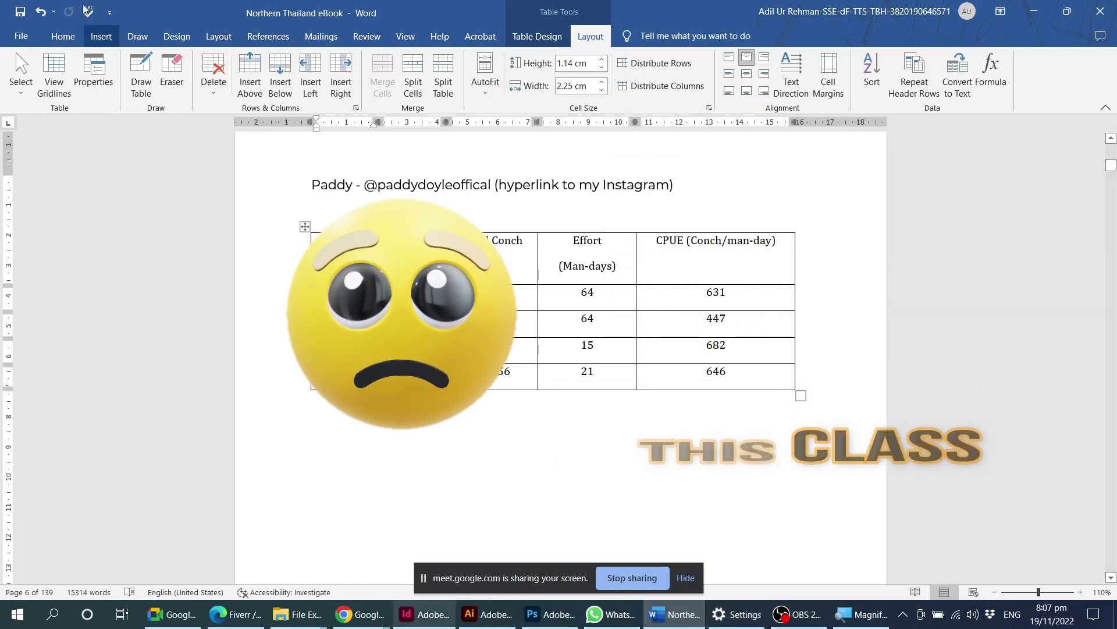
Open the 'Thesis Book ONLINE CLASS' document from the Recent list.
{"action": "left_click", "coordinate": [27, 44]}
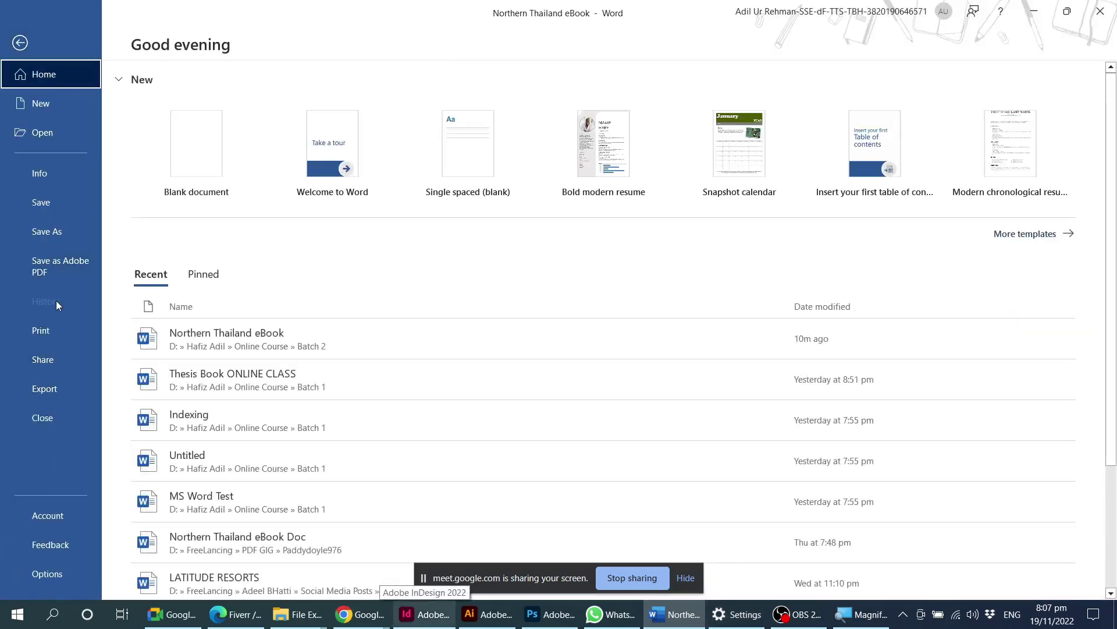
{"action": "left_click", "coordinate": [230, 338]}
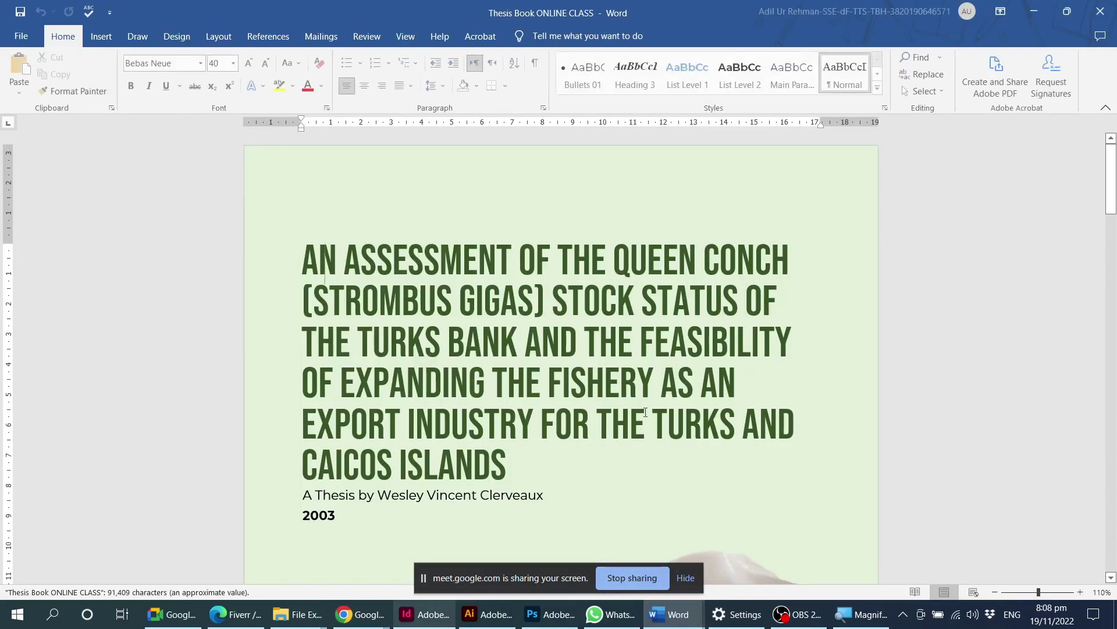
Switch the document view to One Page.
{"action": "scroll", "coordinate": [640, 396], "scroll_direction": "down", "scroll_amount": 2, "text": "ctrl"}
{"action": "scroll", "coordinate": [638, 384], "scroll_direction": "down", "scroll_amount": 2, "text": "ctrl"}
{"action": "scroll", "coordinate": [647, 386], "scroll_direction": "down", "scroll_amount": 2, "text": "ctrl"}
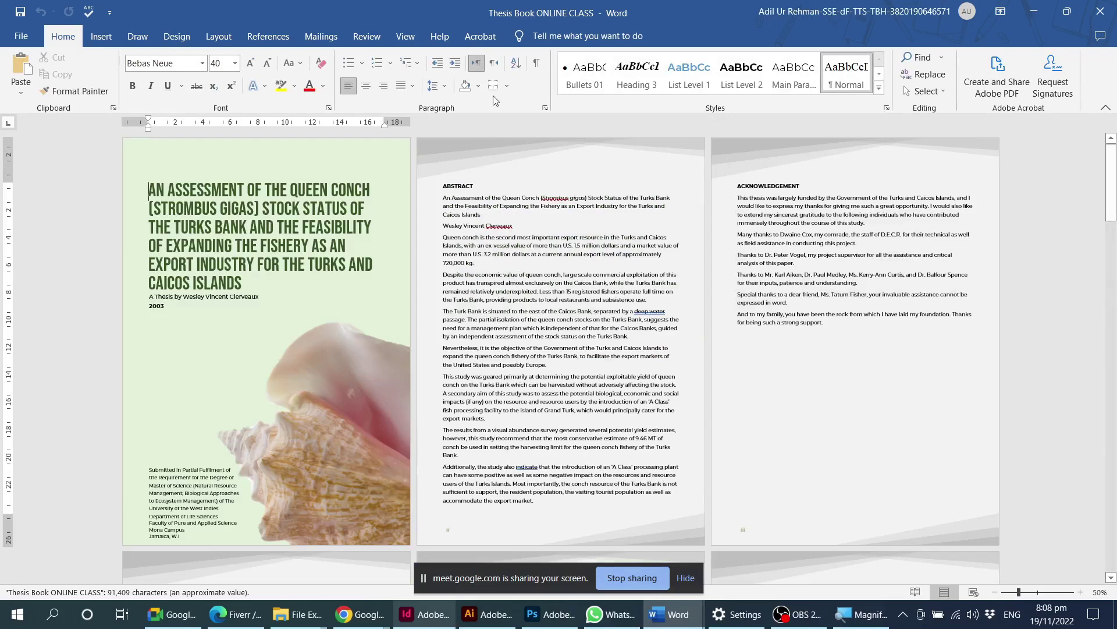
{"action": "left_click", "coordinate": [406, 36]}
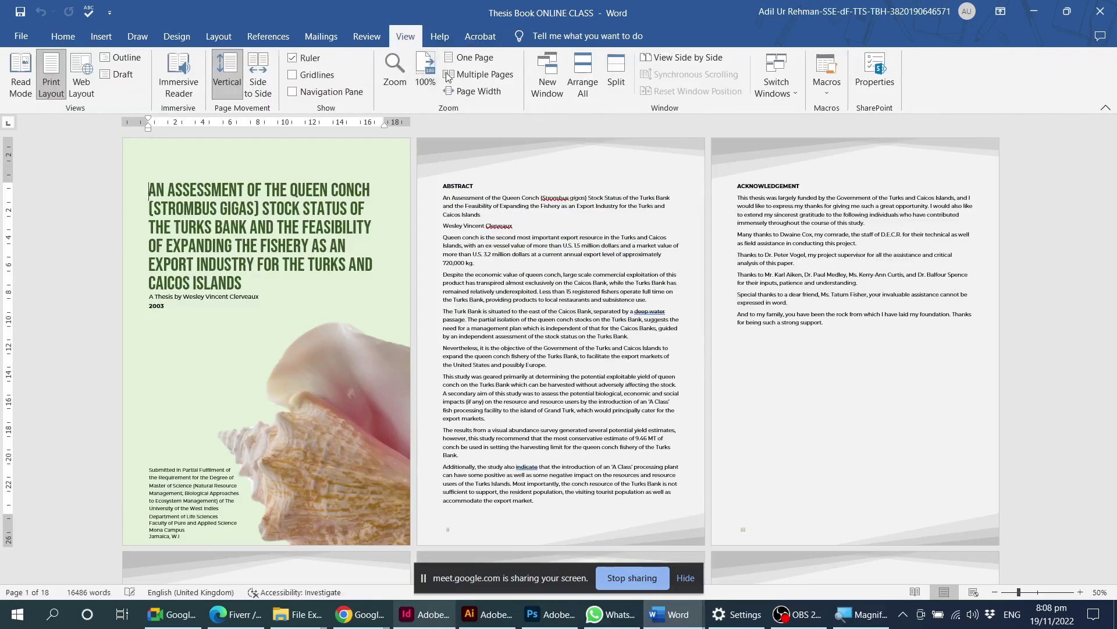
{"action": "left_click", "coordinate": [468, 57]}
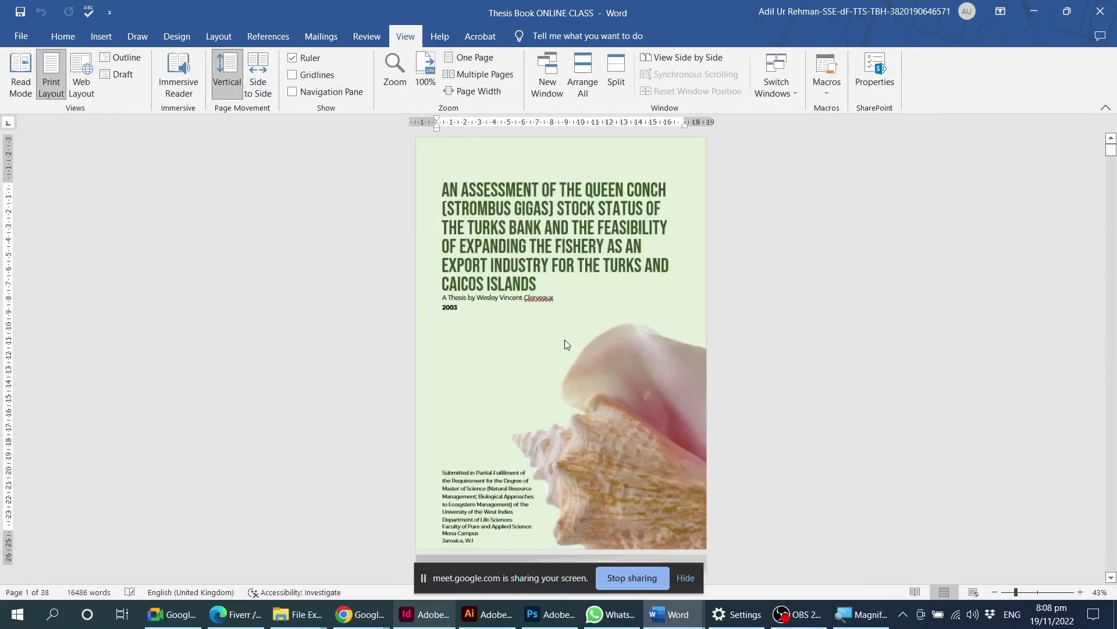
Locate Table 1 of conch landings and effort on page 23 and select it.
{"action": "scroll", "coordinate": [567, 344], "scroll_direction": "down", "scroll_amount": 5}
{"action": "scroll", "coordinate": [568, 340], "scroll_direction": "down", "scroll_amount": 5}
{"action": "scroll", "coordinate": [815, 408], "scroll_direction": "down", "scroll_amount": 3}
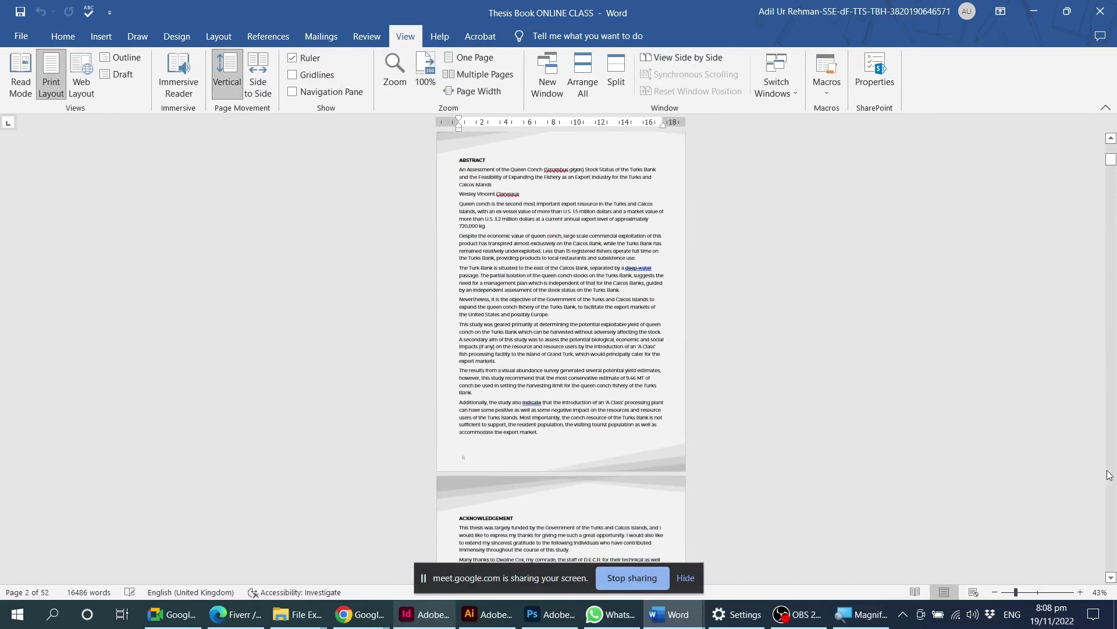
{"action": "scroll", "coordinate": [1109, 475], "scroll_direction": "down", "scroll_amount": 5}
{"action": "scroll", "coordinate": [1108, 474], "scroll_direction": "down", "scroll_amount": 5}
{"action": "scroll", "coordinate": [1109, 475], "scroll_direction": "down", "scroll_amount": 5}
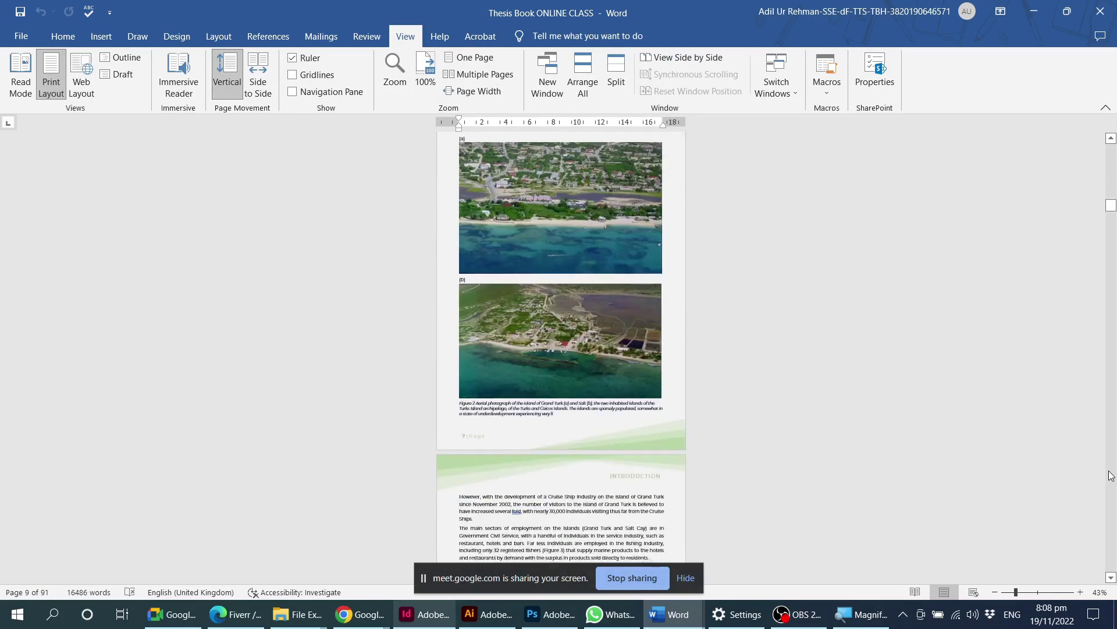
{"action": "scroll", "coordinate": [1109, 475], "scroll_direction": "down", "scroll_amount": 5}
{"action": "scroll", "coordinate": [1109, 475], "scroll_direction": "down", "scroll_amount": 5}
{"action": "scroll", "coordinate": [1109, 476], "scroll_direction": "down", "scroll_amount": 5}
{"action": "scroll", "coordinate": [1110, 475], "scroll_direction": "down", "scroll_amount": 5}
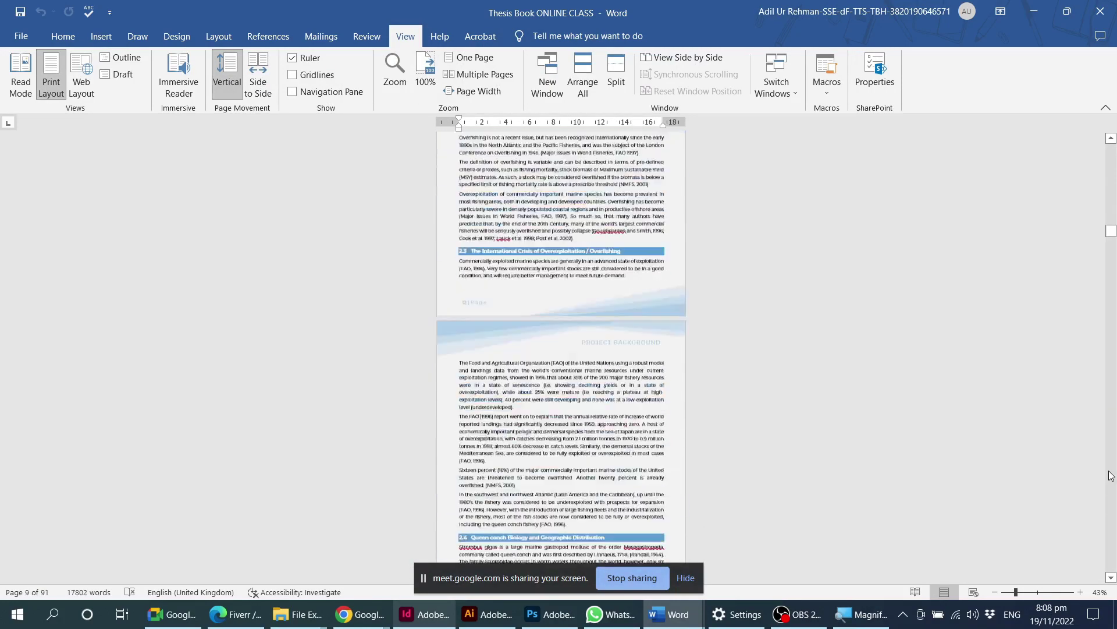
{"action": "scroll", "coordinate": [1110, 476], "scroll_direction": "down", "scroll_amount": 5}
{"action": "scroll", "coordinate": [1109, 475], "scroll_direction": "down", "scroll_amount": 5}
{"action": "scroll", "coordinate": [1110, 476], "scroll_direction": "down", "scroll_amount": 5}
{"action": "scroll", "coordinate": [1109, 475], "scroll_direction": "down", "scroll_amount": 2}
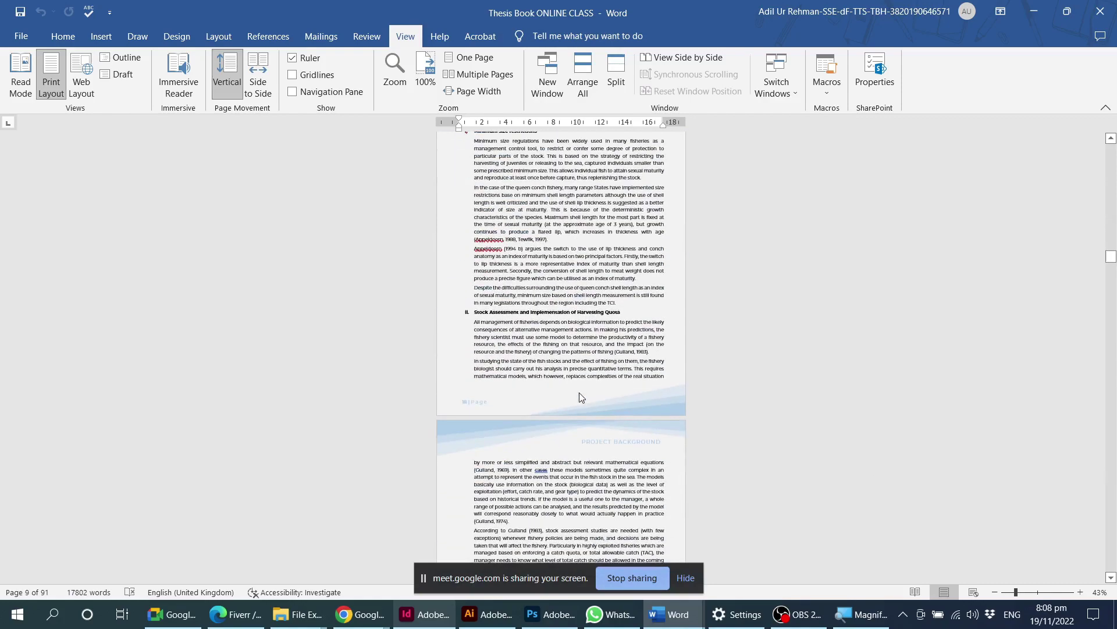
{"action": "scroll", "coordinate": [588, 349], "scroll_direction": "up", "scroll_amount": 3}
{"action": "scroll", "coordinate": [588, 349], "scroll_direction": "up", "scroll_amount": 3}
{"action": "scroll", "coordinate": [588, 349], "scroll_direction": "up", "scroll_amount": 3}
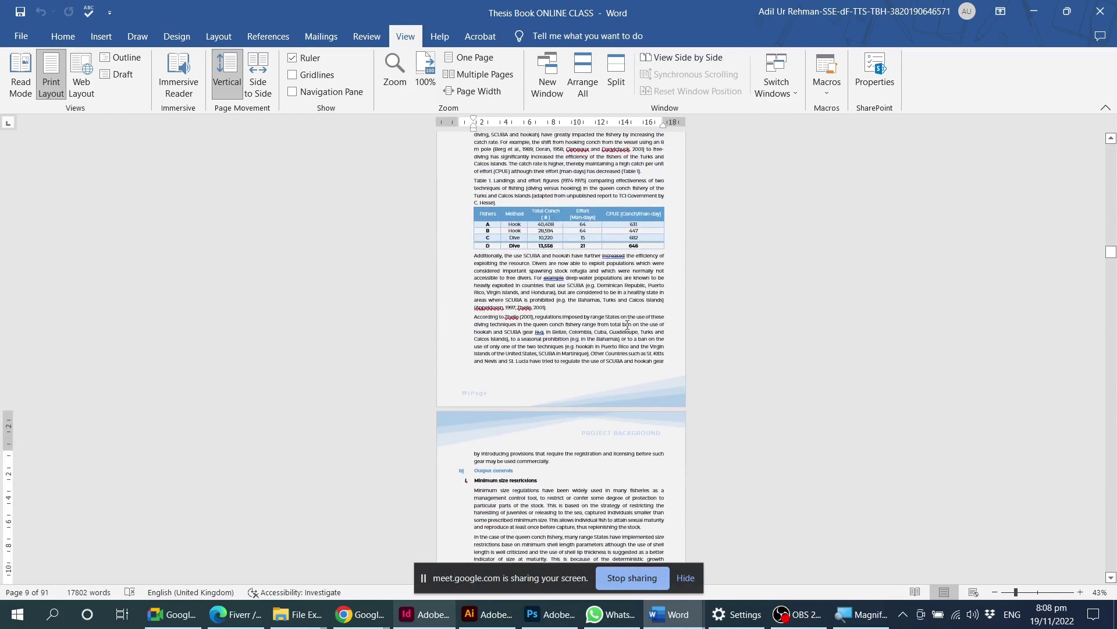
{"action": "scroll", "coordinate": [610, 194], "scroll_direction": "up", "scroll_amount": 5, "text": "ctrl"}
{"action": "scroll", "coordinate": [610, 194], "scroll_direction": "up", "scroll_amount": 5, "text": "ctrl"}
{"action": "scroll", "coordinate": [614, 262], "scroll_direction": "up", "scroll_amount": 2}
{"action": "scroll", "coordinate": [614, 262], "scroll_direction": "up", "scroll_amount": 5}
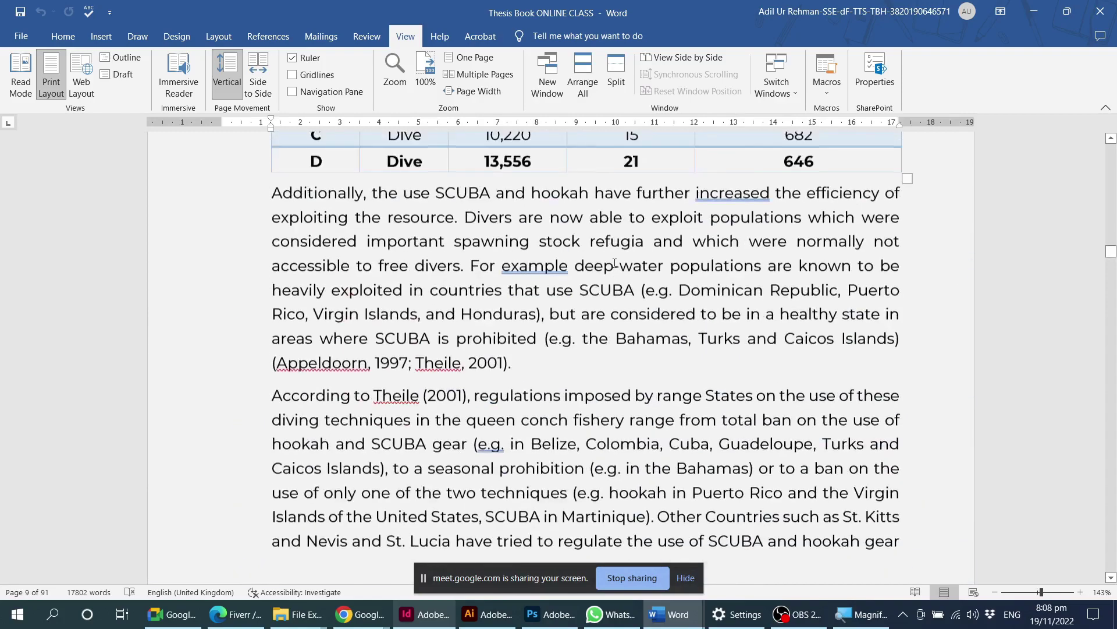
{"action": "scroll", "coordinate": [614, 263], "scroll_direction": "down", "scroll_amount": 10}
{"action": "scroll", "coordinate": [615, 262], "scroll_direction": "down", "scroll_amount": 3}
{"action": "scroll", "coordinate": [615, 291], "scroll_direction": "down", "scroll_amount": 1}
{"action": "left_click", "coordinate": [617, 316]}
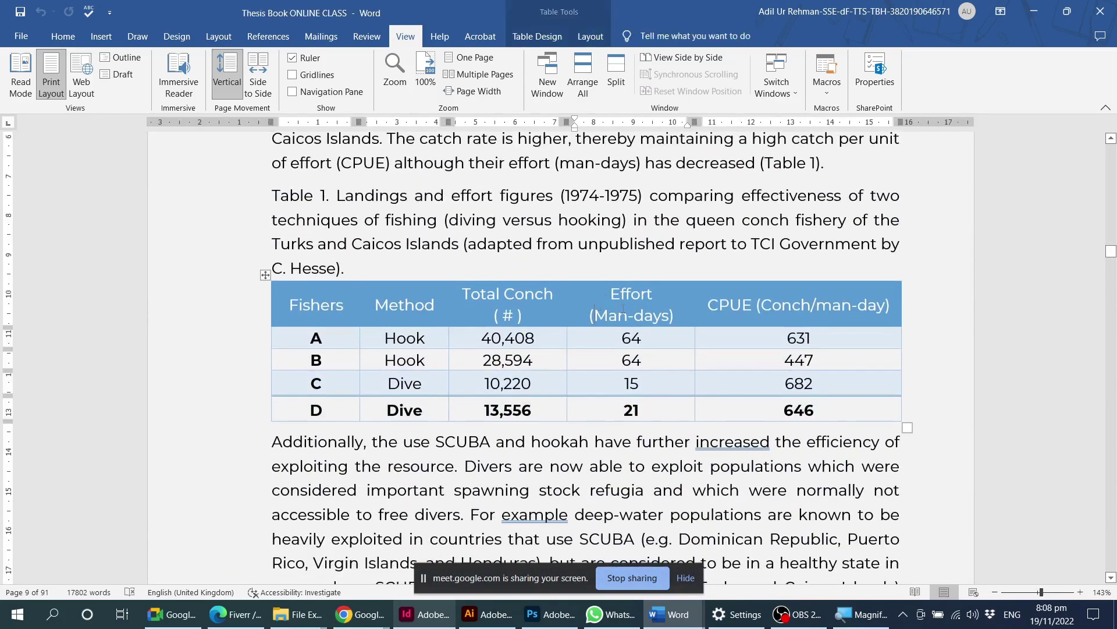
{"action": "scroll", "coordinate": [617, 316], "scroll_direction": "down", "scroll_amount": 1}
{"action": "left_click_drag", "start_coordinate": [274, 238], "coordinate": [817, 368]}
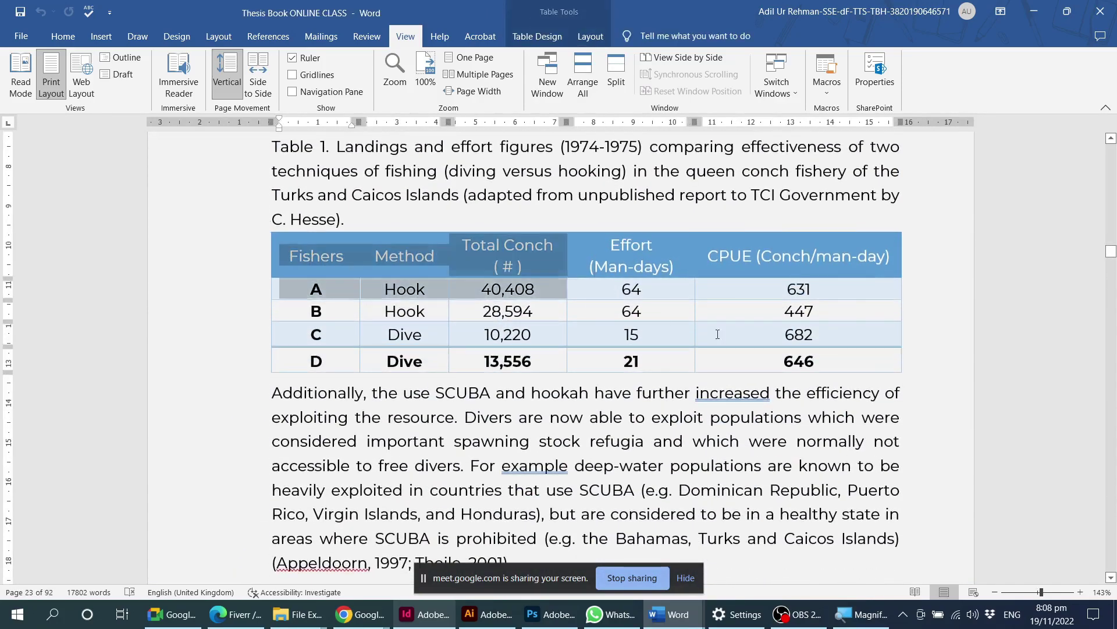
{"action": "left_click", "coordinate": [795, 396]}
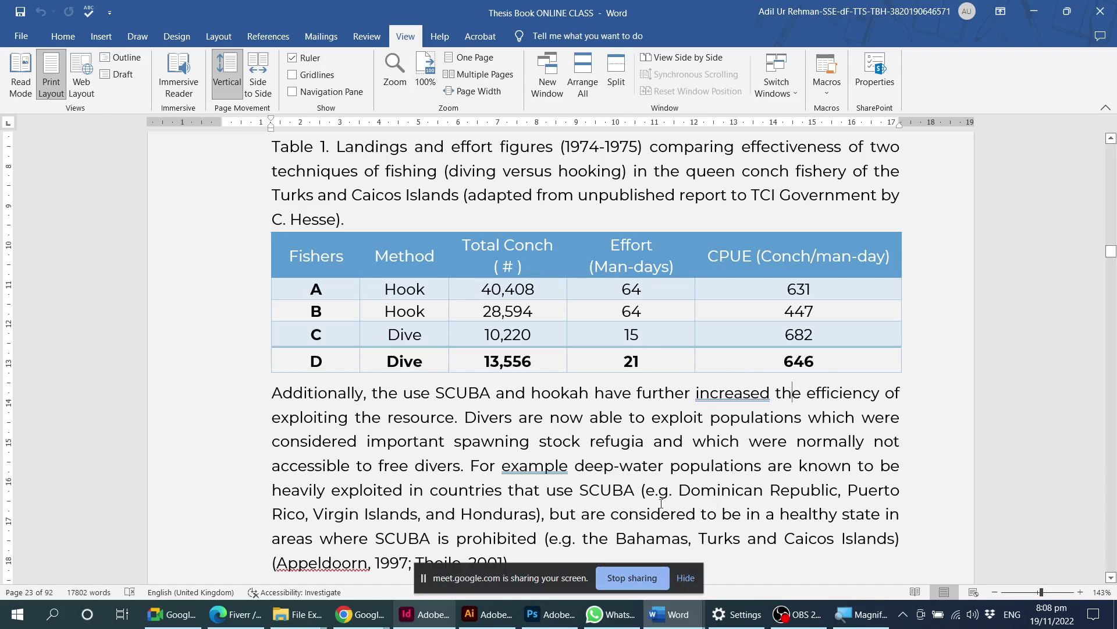
{"action": "mouse_move", "coordinate": [669, 613]}
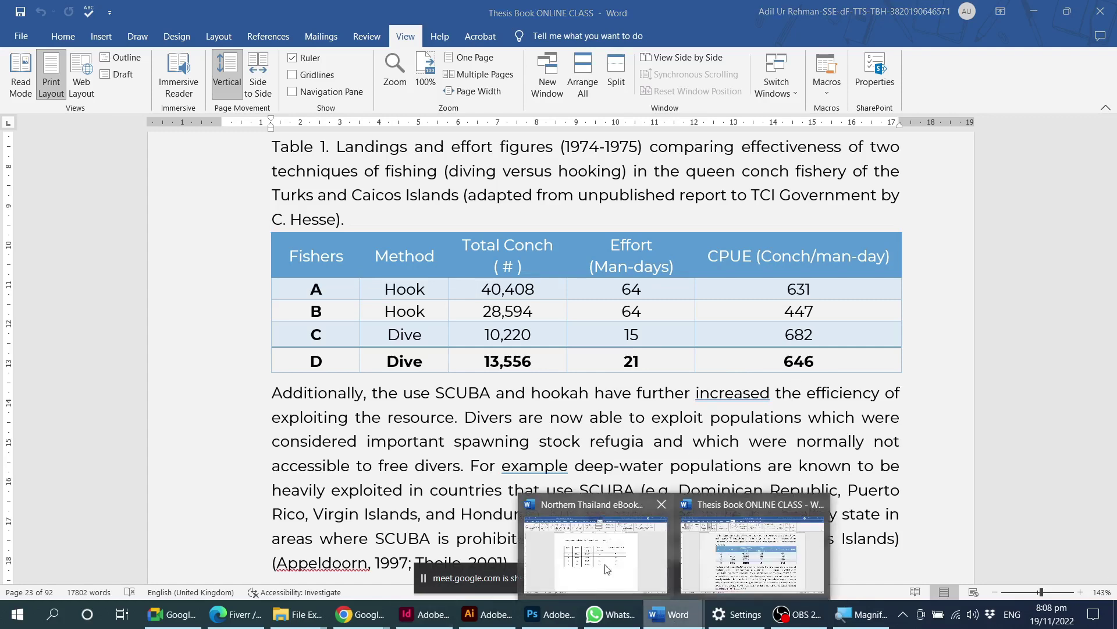
Return to the Northern Thailand eBook, put the cursor in the Fishers table, and show Table Design.
{"action": "left_click", "coordinate": [602, 559]}
{"action": "left_click", "coordinate": [427, 263]}
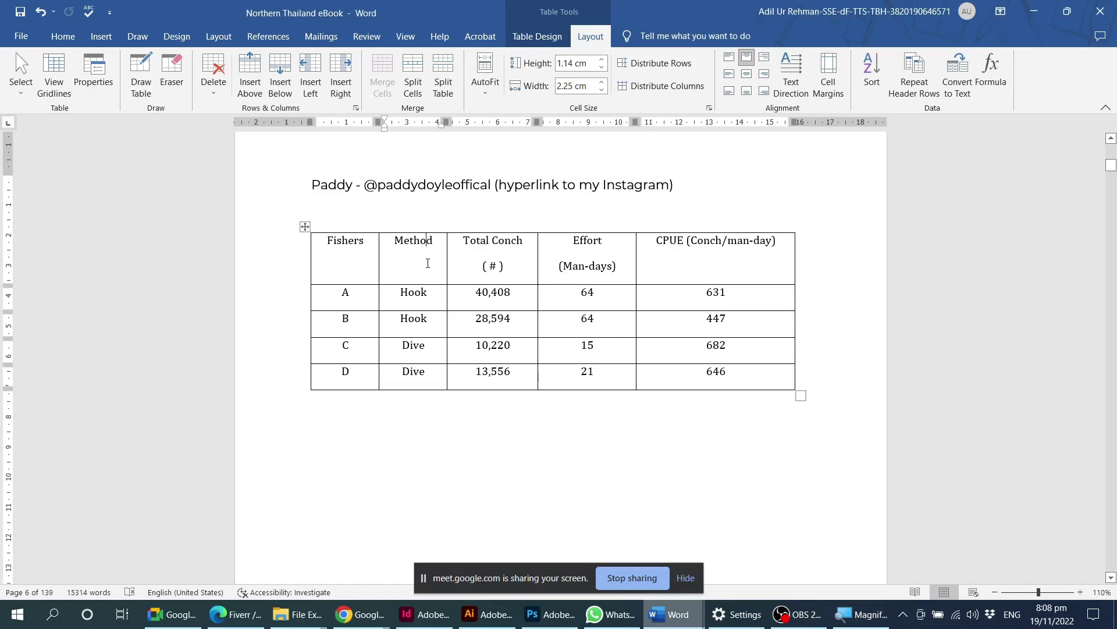
{"action": "left_click", "coordinate": [355, 259]}
{"action": "left_click", "coordinate": [537, 36]}
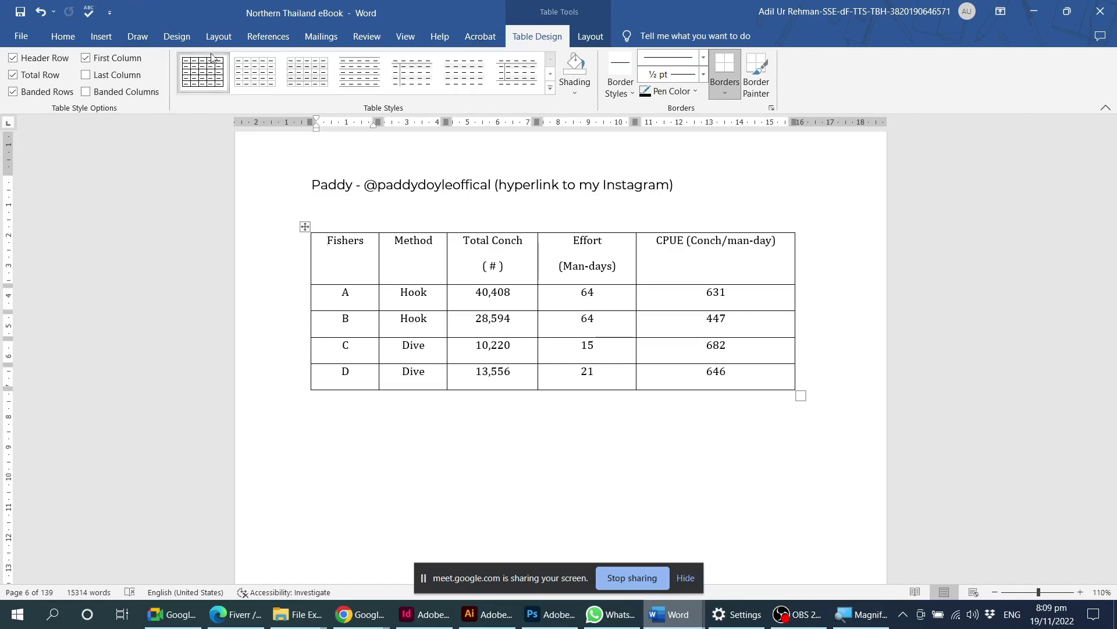
Apply the red Grid Table style to the Fishers/CPUE table.
{"action": "left_click", "coordinate": [549, 88]}
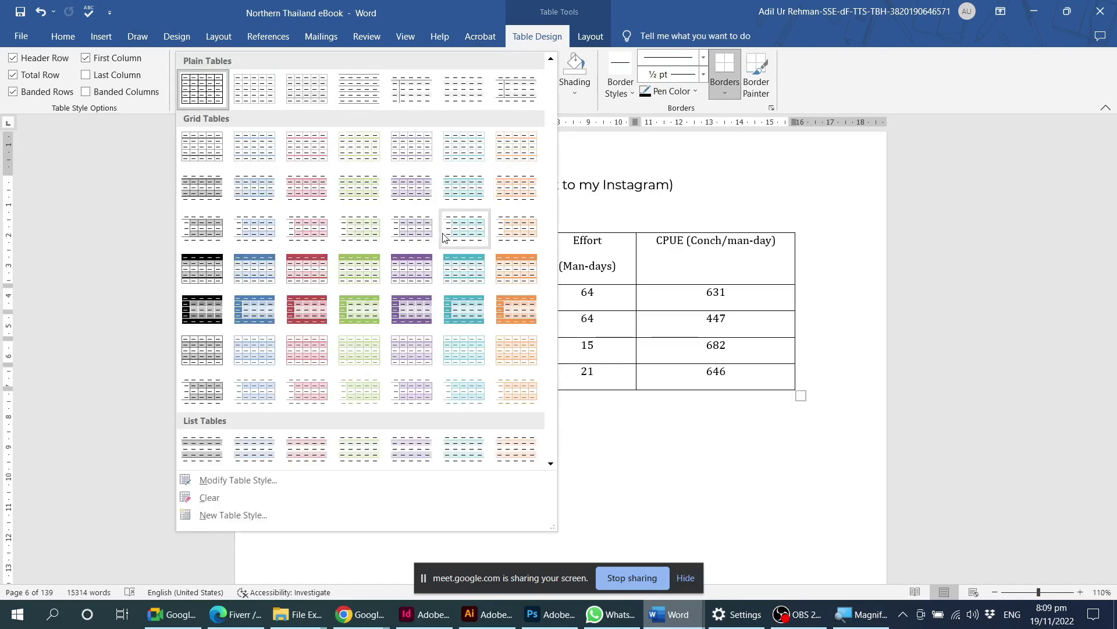
{"action": "scroll", "coordinate": [446, 277], "scroll_direction": "down", "scroll_amount": 5}
{"action": "scroll", "coordinate": [464, 243], "scroll_direction": "up", "scroll_amount": 5}
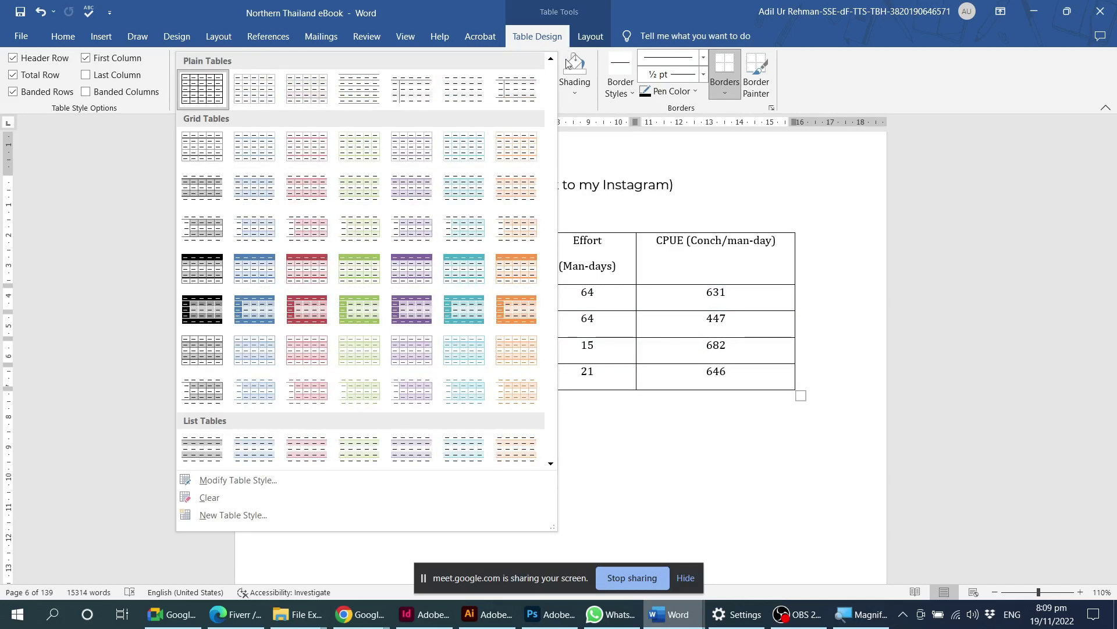
{"action": "left_click", "coordinate": [566, 115]}
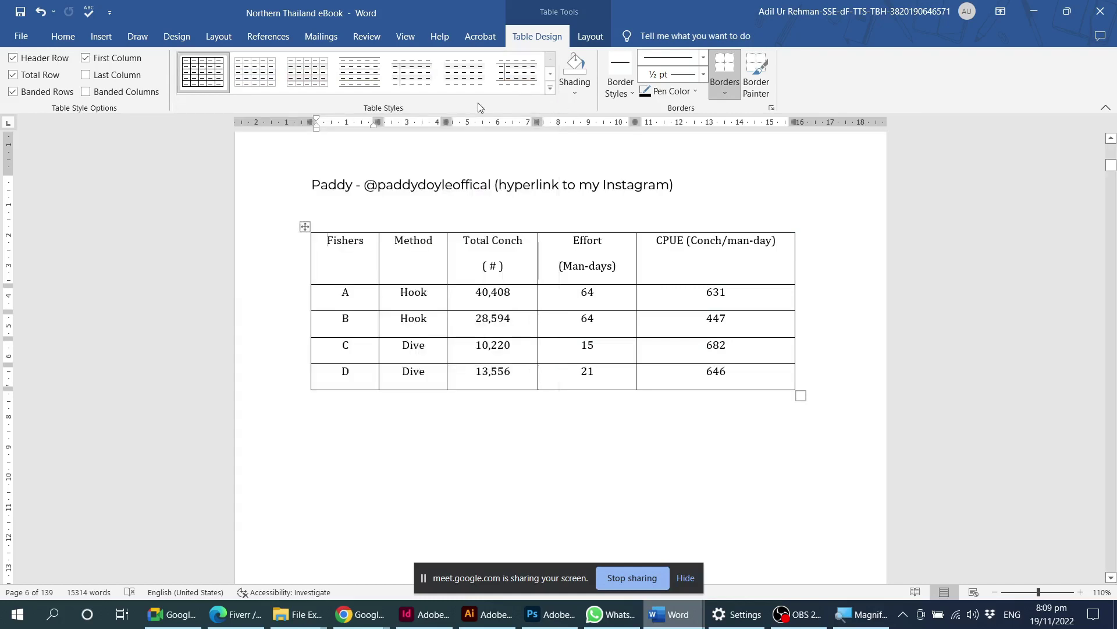
{"action": "left_click", "coordinate": [550, 87]}
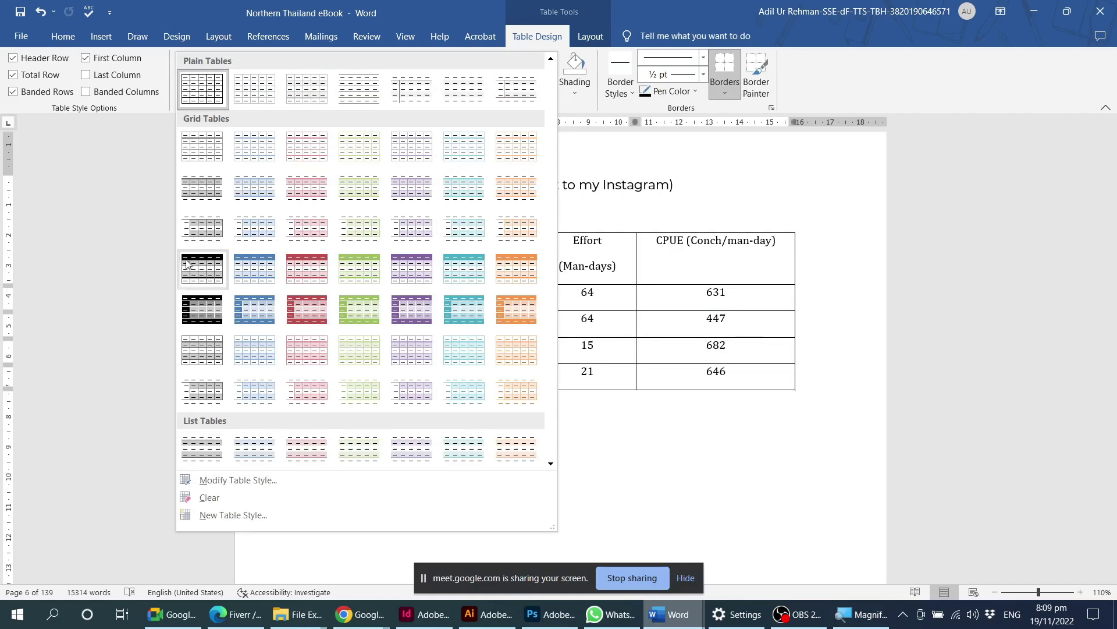
{"action": "left_click", "coordinate": [302, 264]}
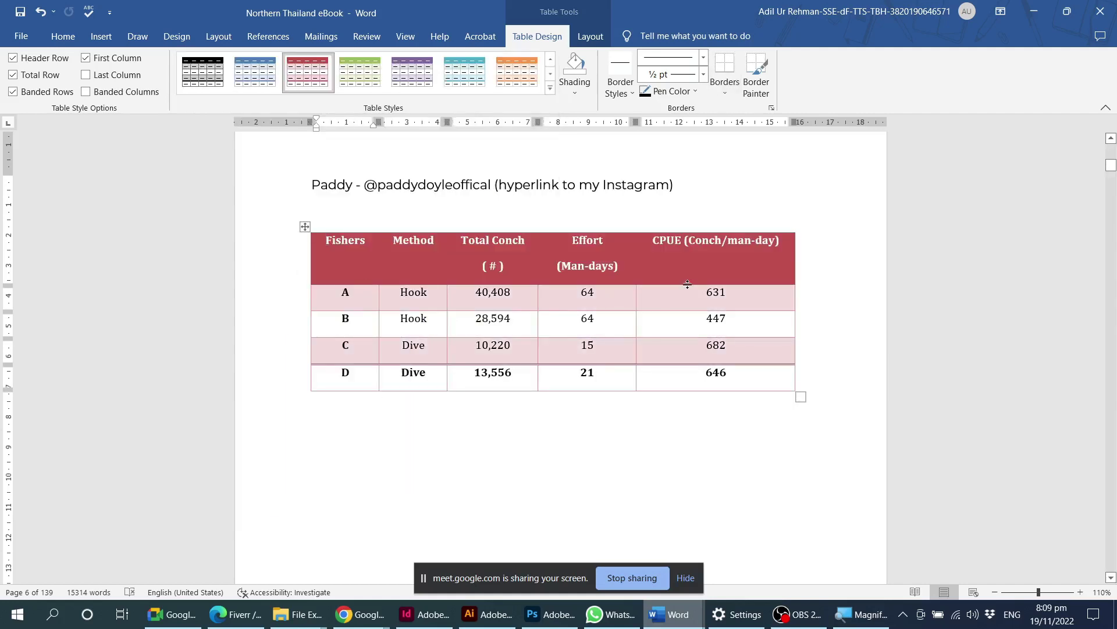
Select the whole table, the header row, and rows A and B to inspect the style.
{"action": "left_click", "coordinate": [679, 332]}
{"action": "left_click", "coordinate": [420, 333]}
{"action": "left_click_drag", "start_coordinate": [358, 259], "coordinate": [731, 363]}
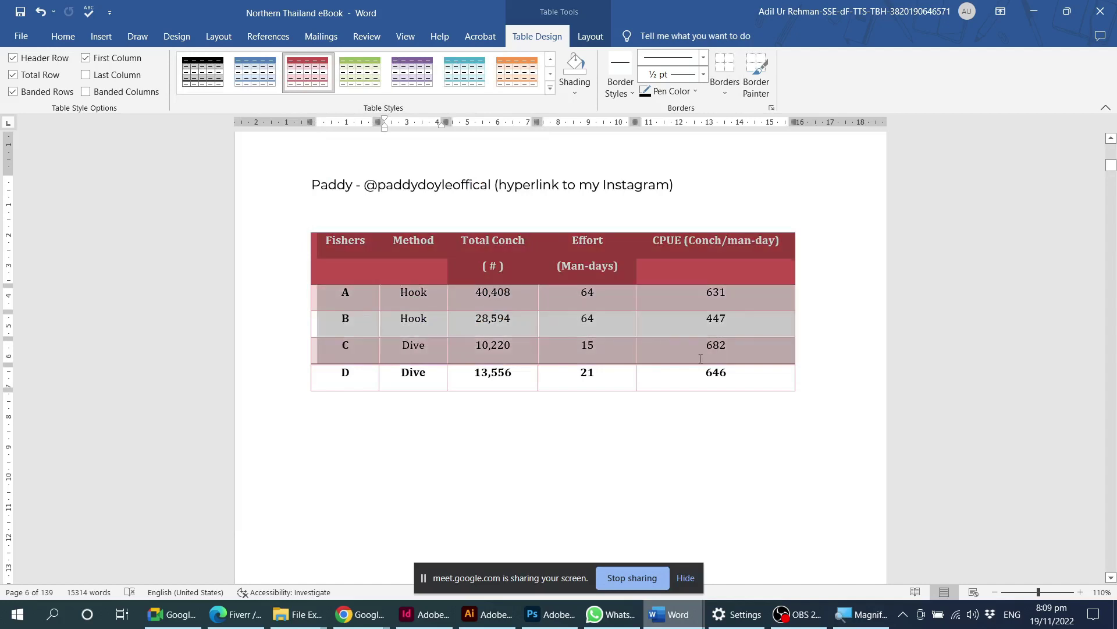
{"action": "left_click", "coordinate": [649, 294]}
{"action": "left_click_drag", "start_coordinate": [349, 269], "coordinate": [745, 273]}
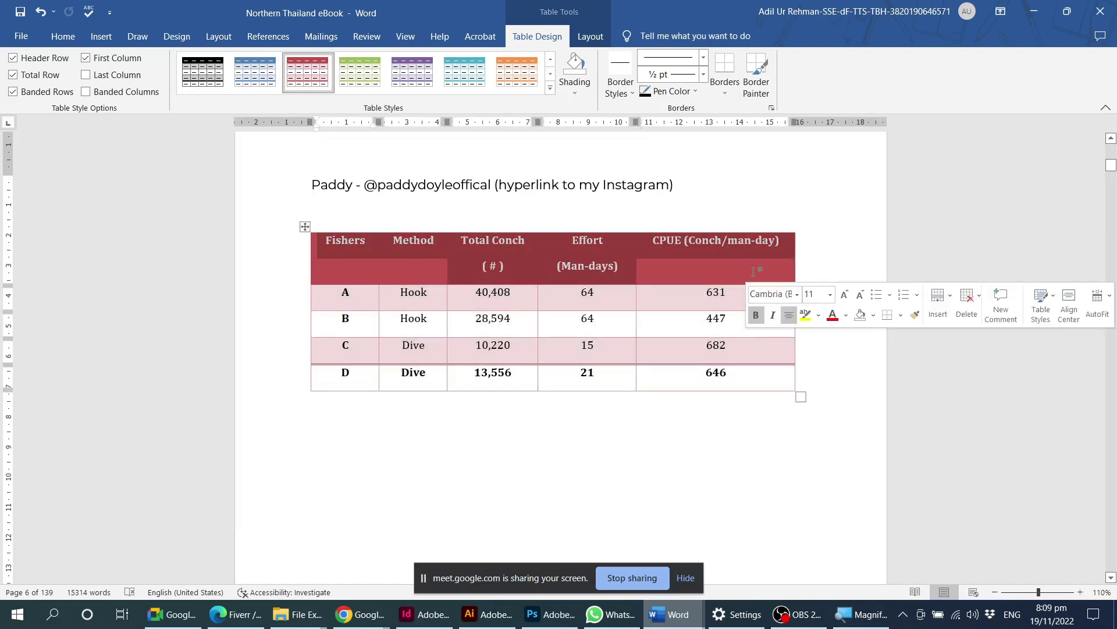
{"action": "left_click", "coordinate": [464, 305]}
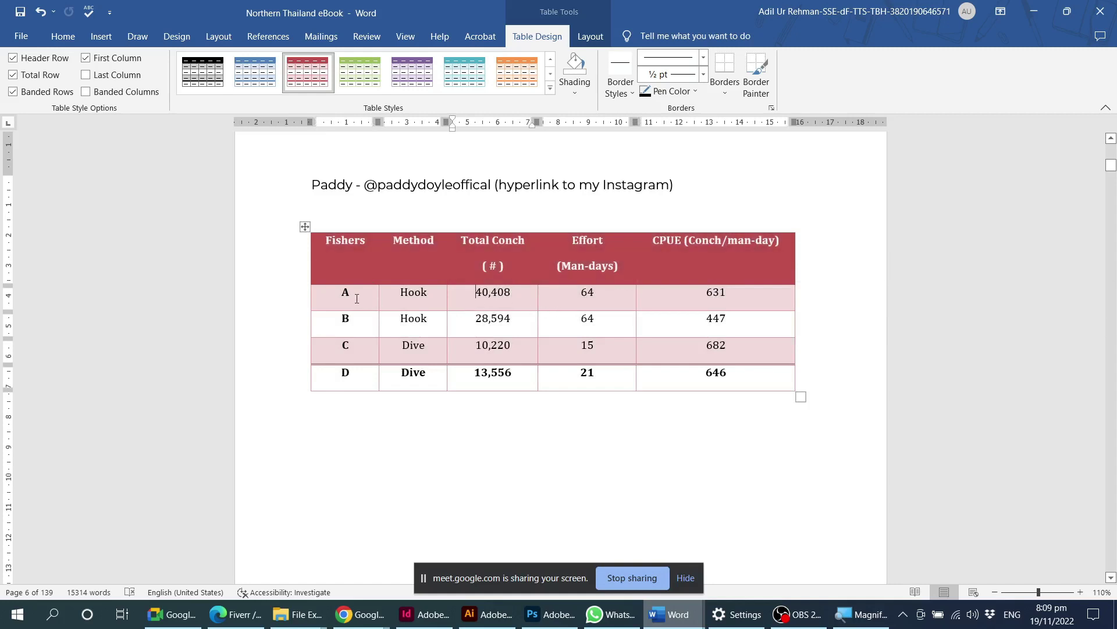
{"action": "left_click_drag", "start_coordinate": [357, 298], "coordinate": [727, 299]}
{"action": "left_click_drag", "start_coordinate": [662, 320], "coordinate": [756, 324]}
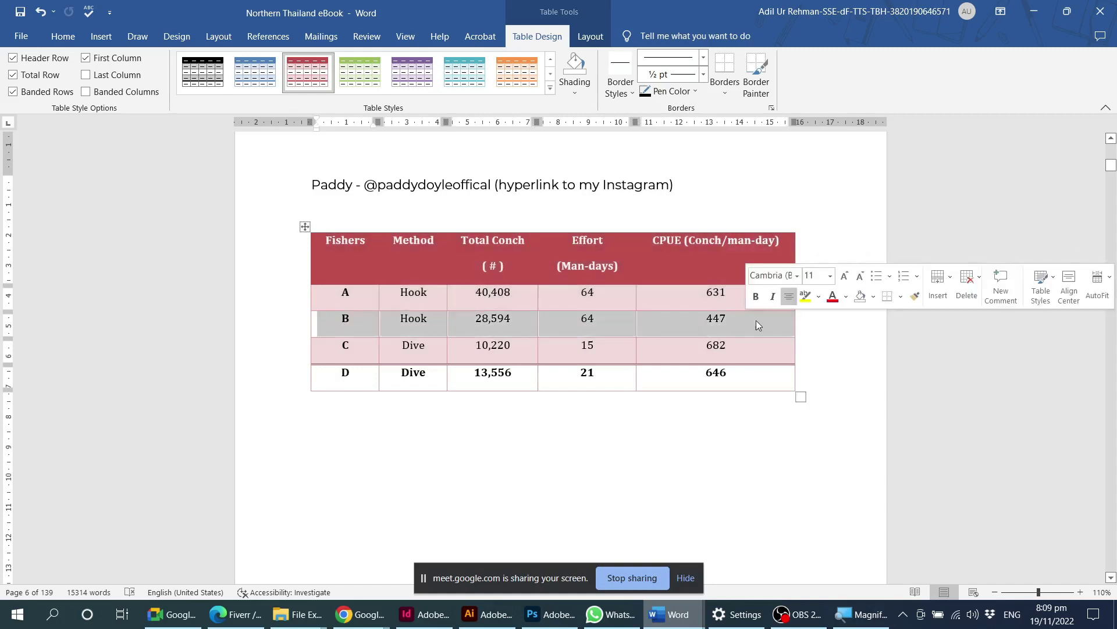
{"action": "left_click", "coordinate": [599, 353]}
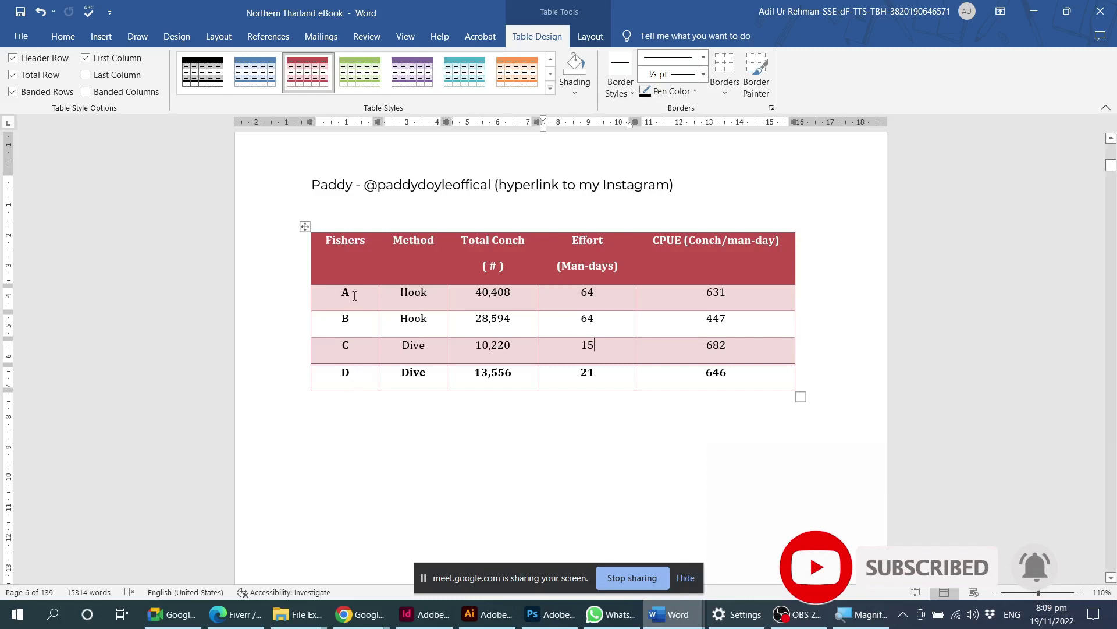
{"action": "left_click_drag", "start_coordinate": [354, 296], "coordinate": [351, 373]}
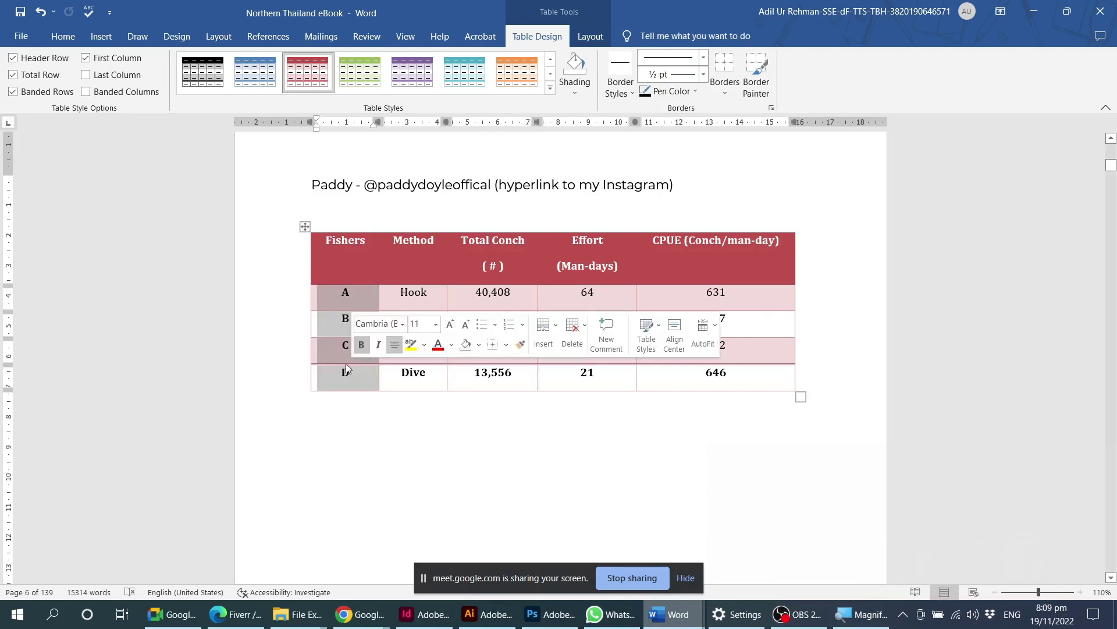
{"action": "left_click", "coordinate": [359, 295]}
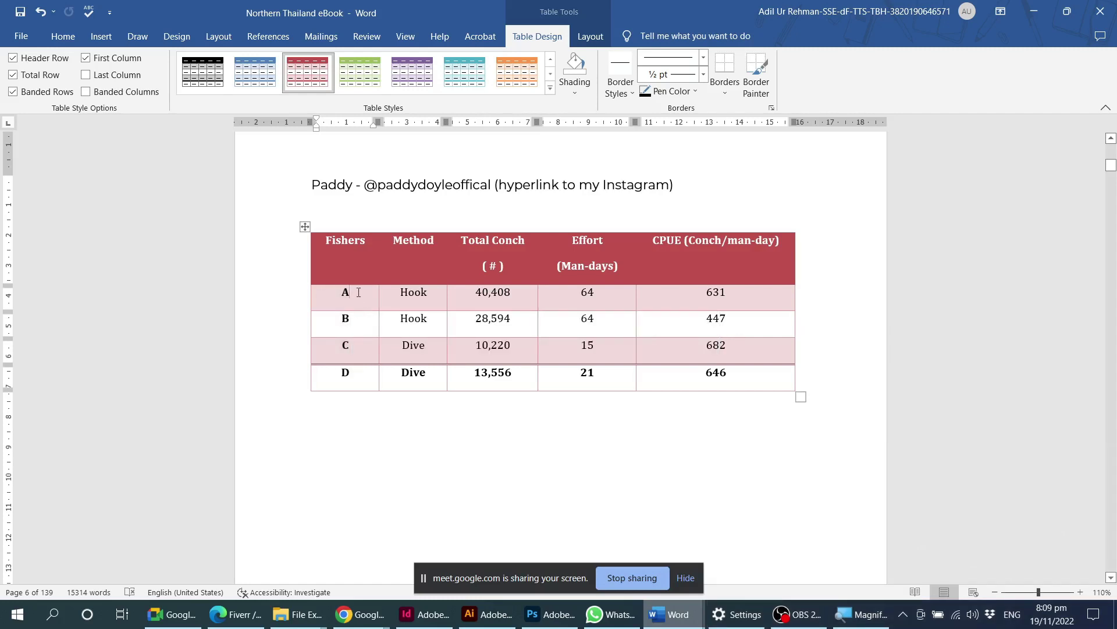
{"action": "left_click_drag", "start_coordinate": [359, 292], "coordinate": [355, 380]}
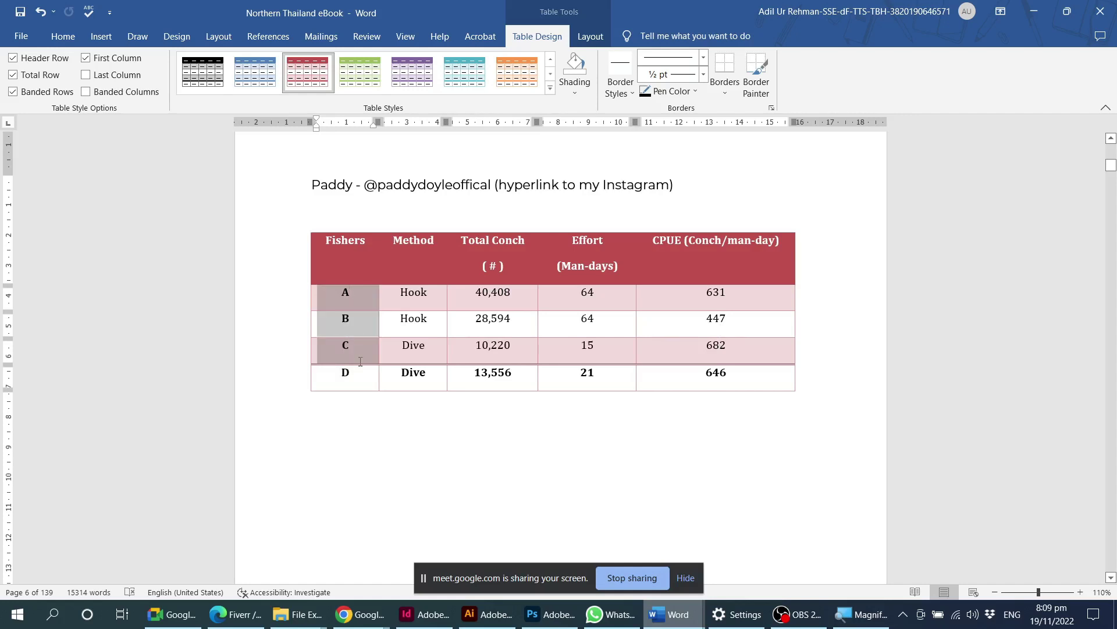
{"action": "left_click_drag", "start_coordinate": [439, 381], "coordinate": [690, 391]}
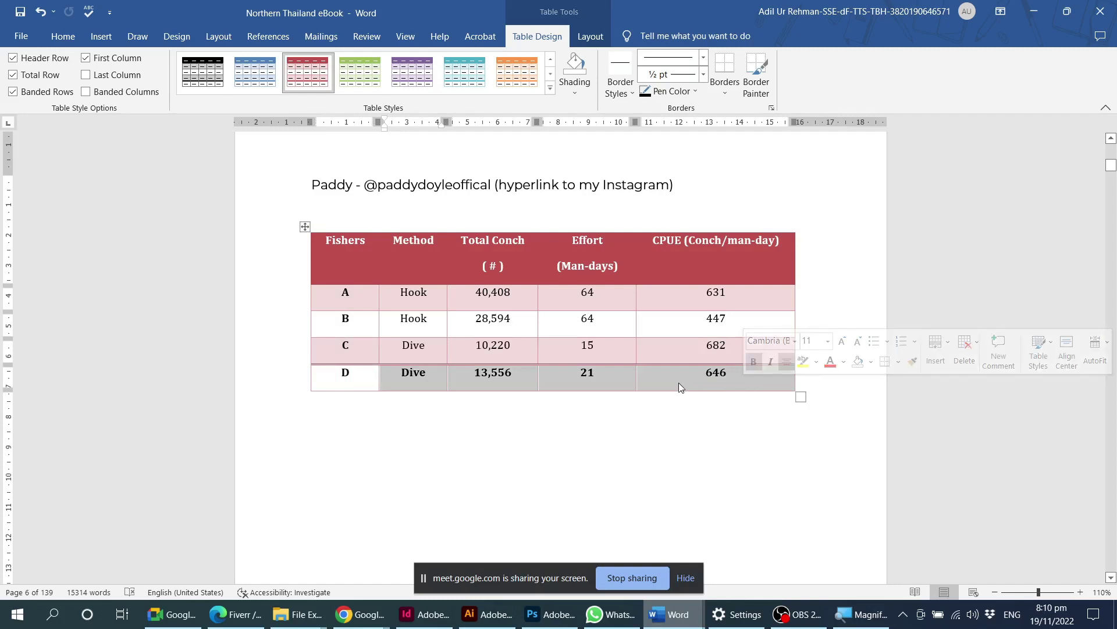
{"action": "left_click", "coordinate": [552, 383]}
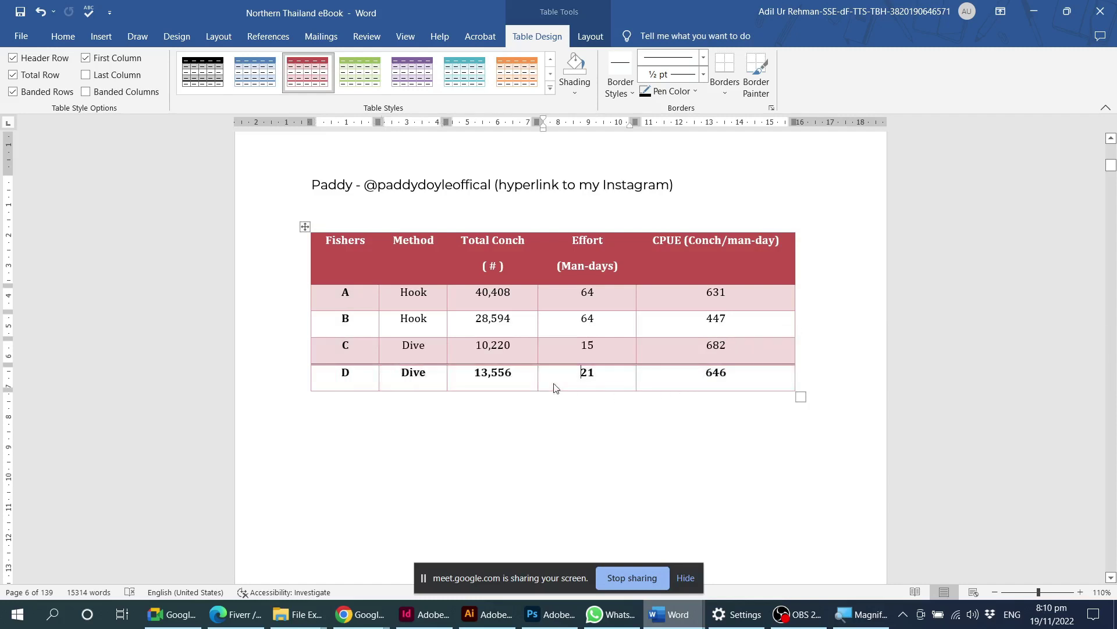
{"action": "left_click", "coordinate": [584, 360]}
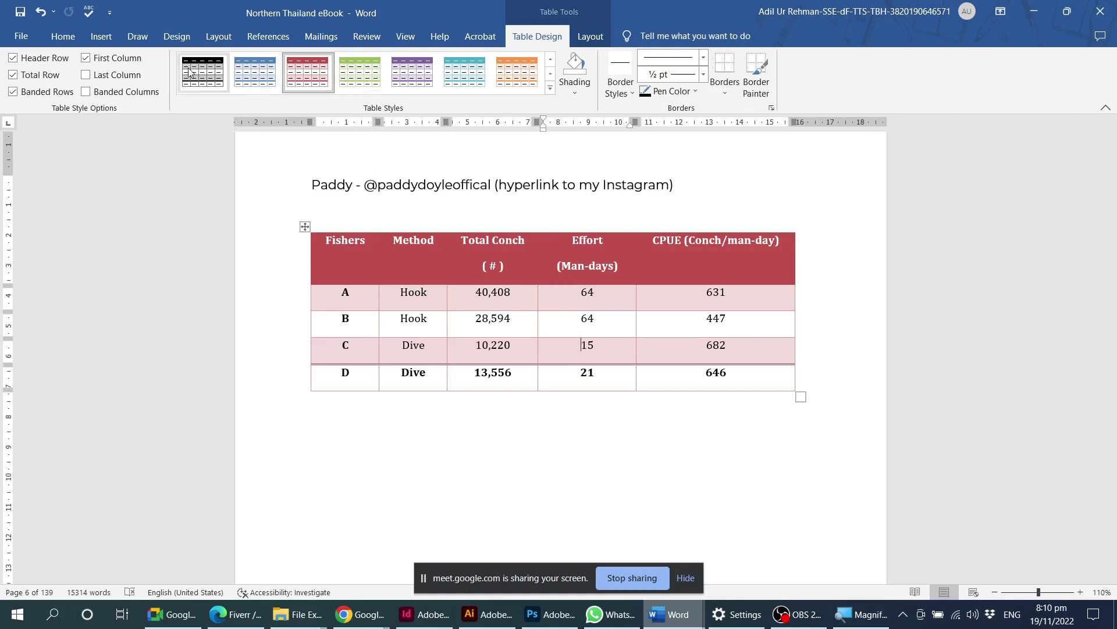
{"action": "left_click", "coordinate": [553, 64]}
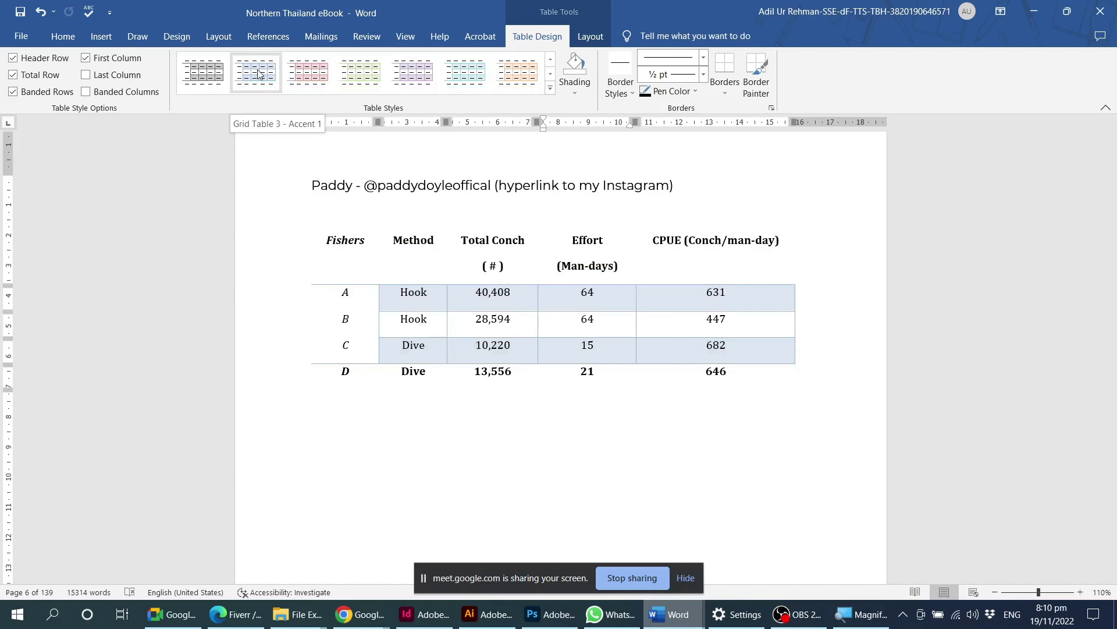
Try the blue grid style, then give the Fishers table the solid dark red list style.
{"action": "left_click", "coordinate": [550, 74]}
{"action": "left_click", "coordinate": [551, 75]}
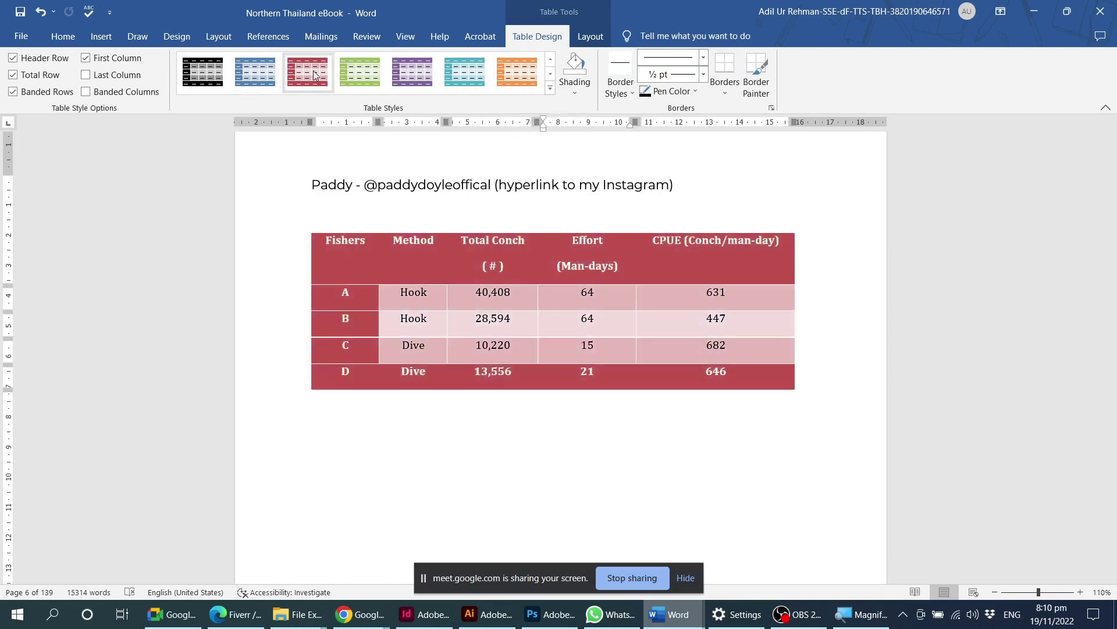
{"action": "left_click", "coordinate": [550, 87]}
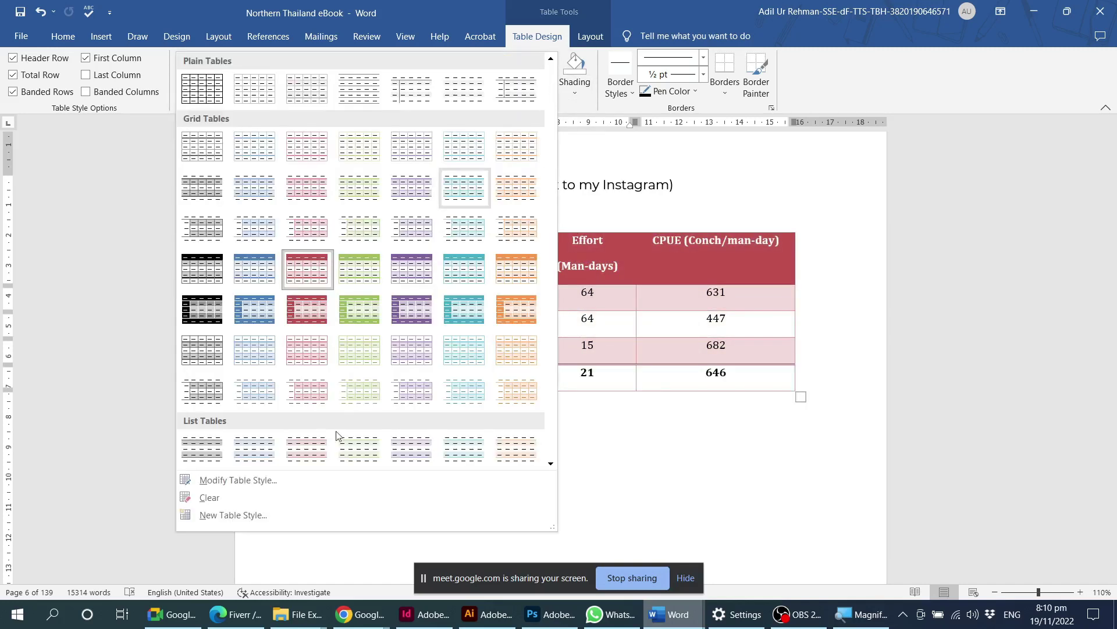
{"action": "scroll", "coordinate": [515, 443], "scroll_direction": "down", "scroll_amount": 3}
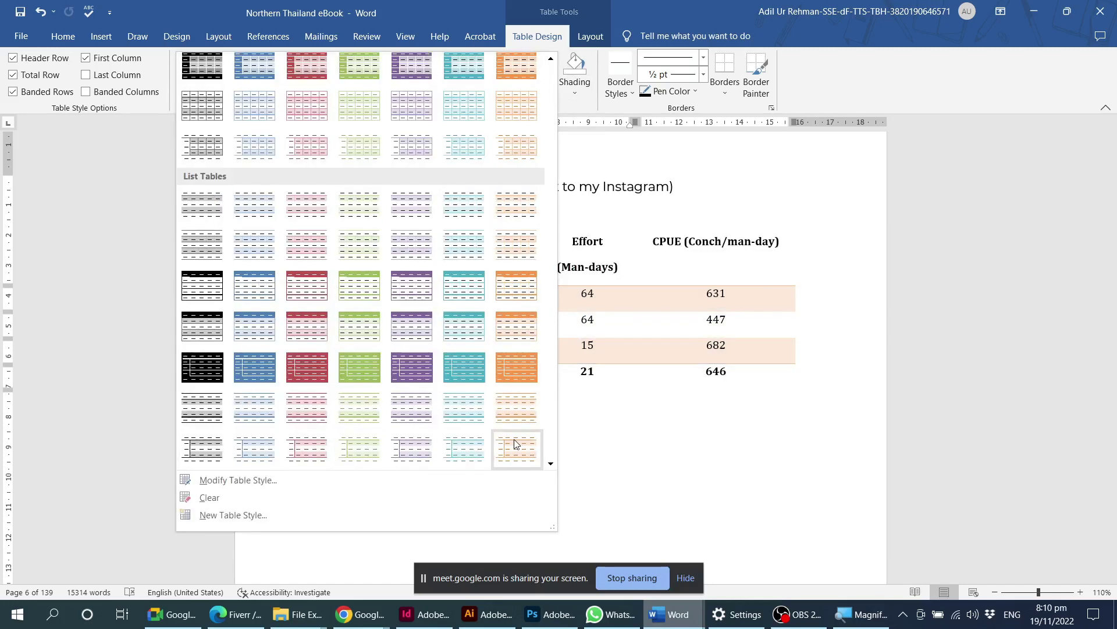
{"action": "left_click", "coordinate": [253, 367]}
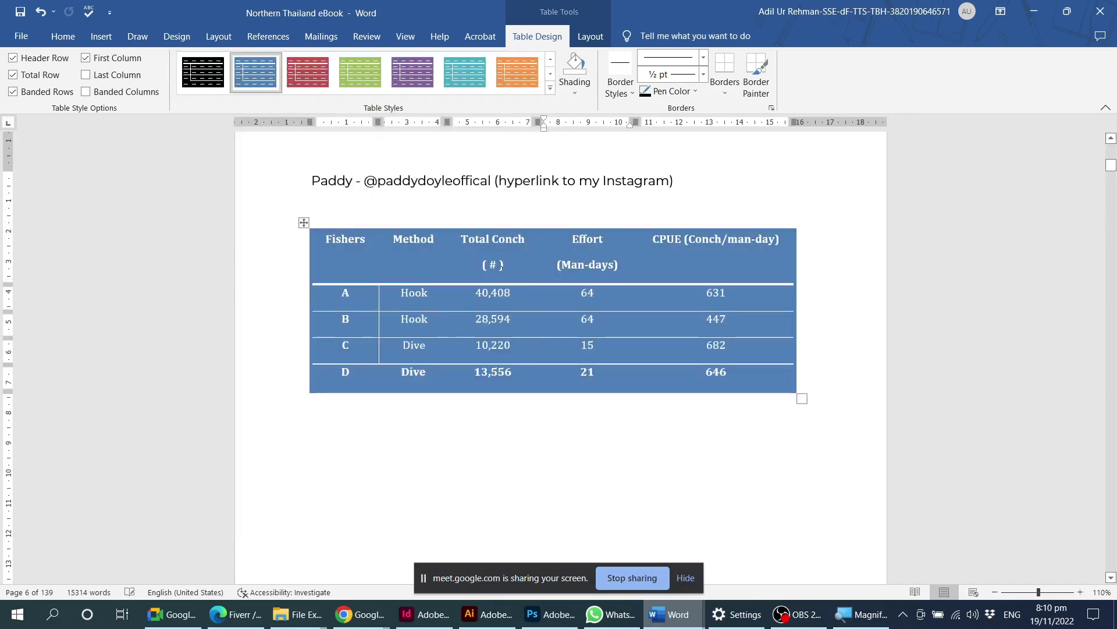
{"action": "left_click", "coordinate": [308, 72]}
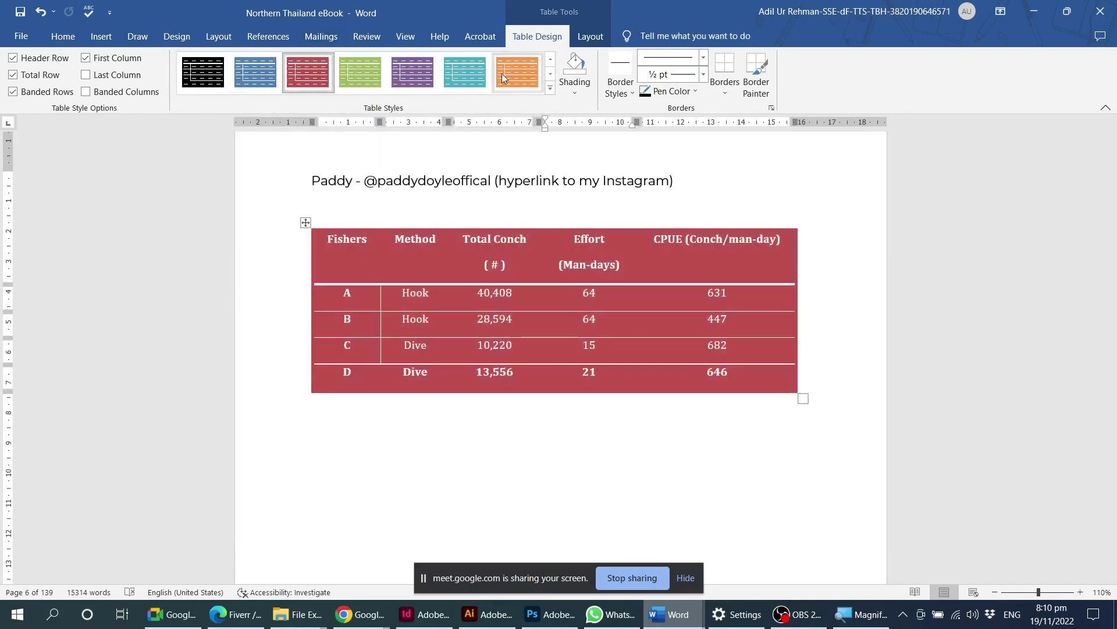
{"action": "left_click", "coordinate": [551, 89]}
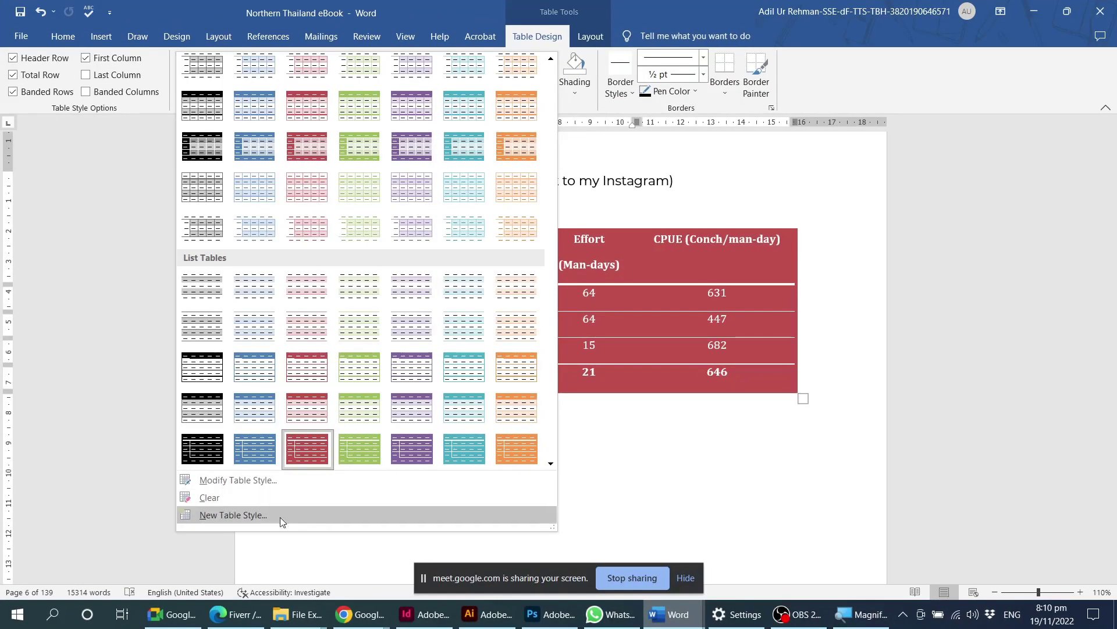
Create a new table style, Style3, of type Table based on Table Normal.
{"action": "left_click", "coordinate": [281, 515]}
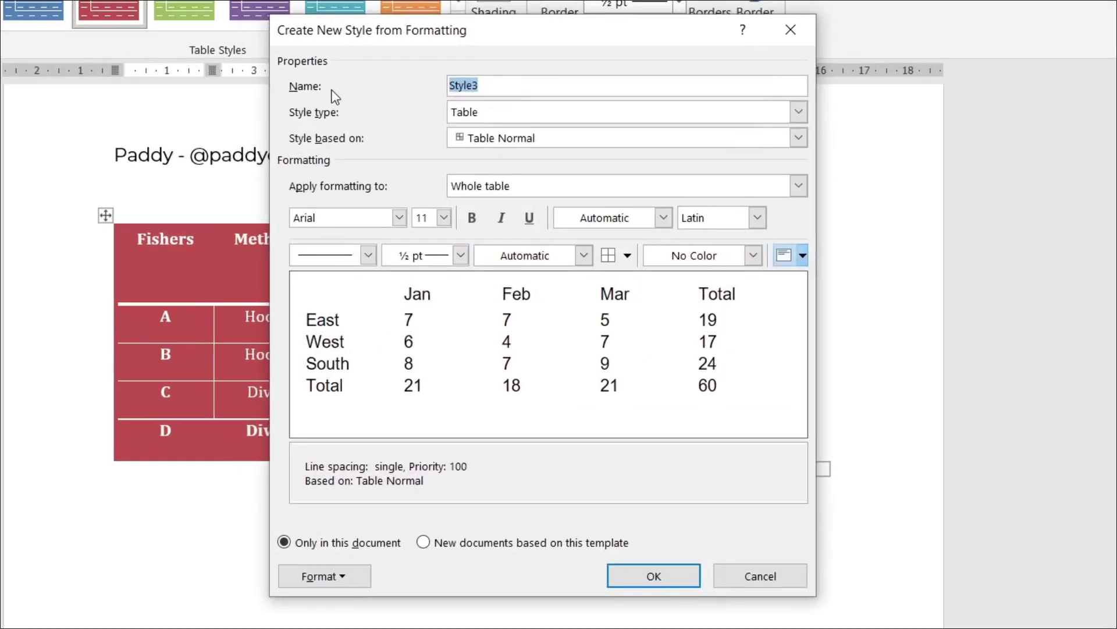
{"action": "left_click", "coordinate": [466, 113]}
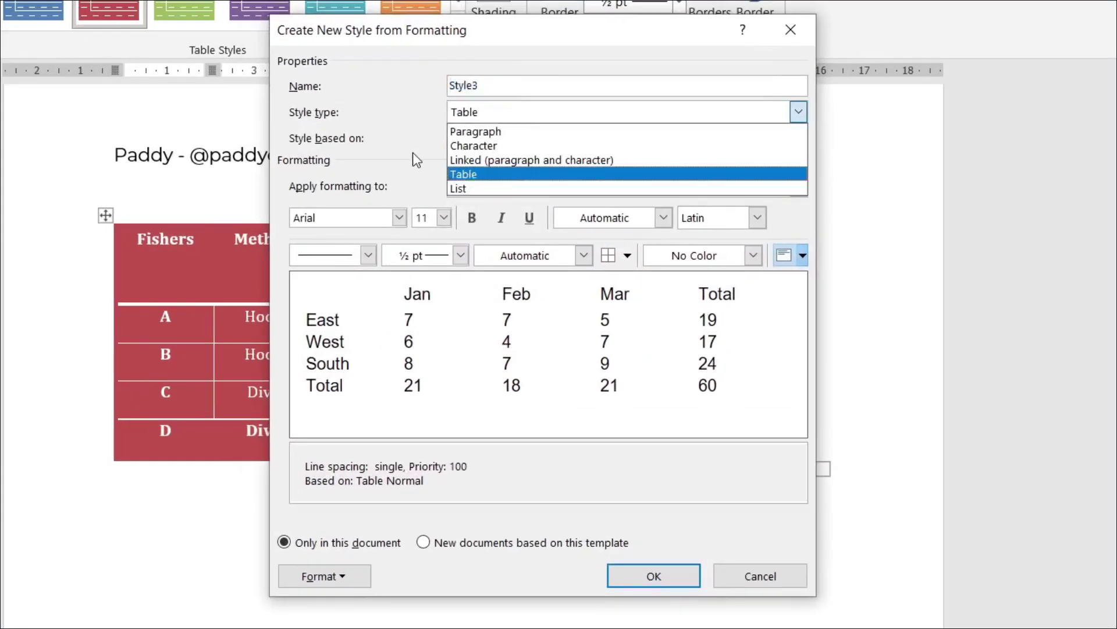
{"action": "left_click", "coordinate": [412, 151]}
{"action": "left_click", "coordinate": [513, 142]}
{"action": "left_click", "coordinate": [514, 142]}
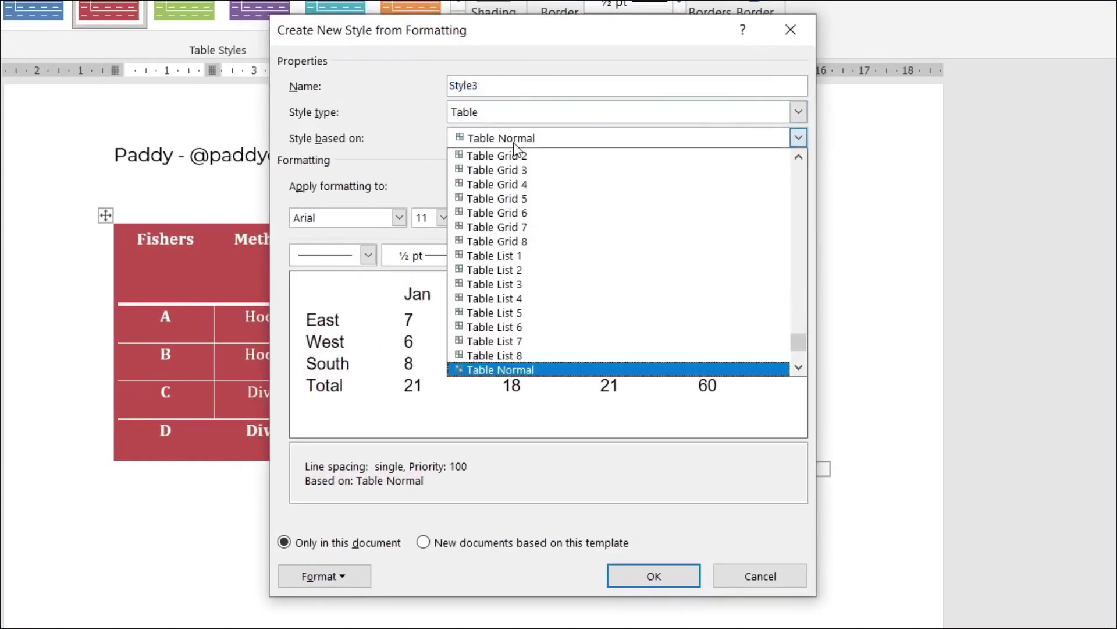
{"action": "left_click", "coordinate": [513, 142]}
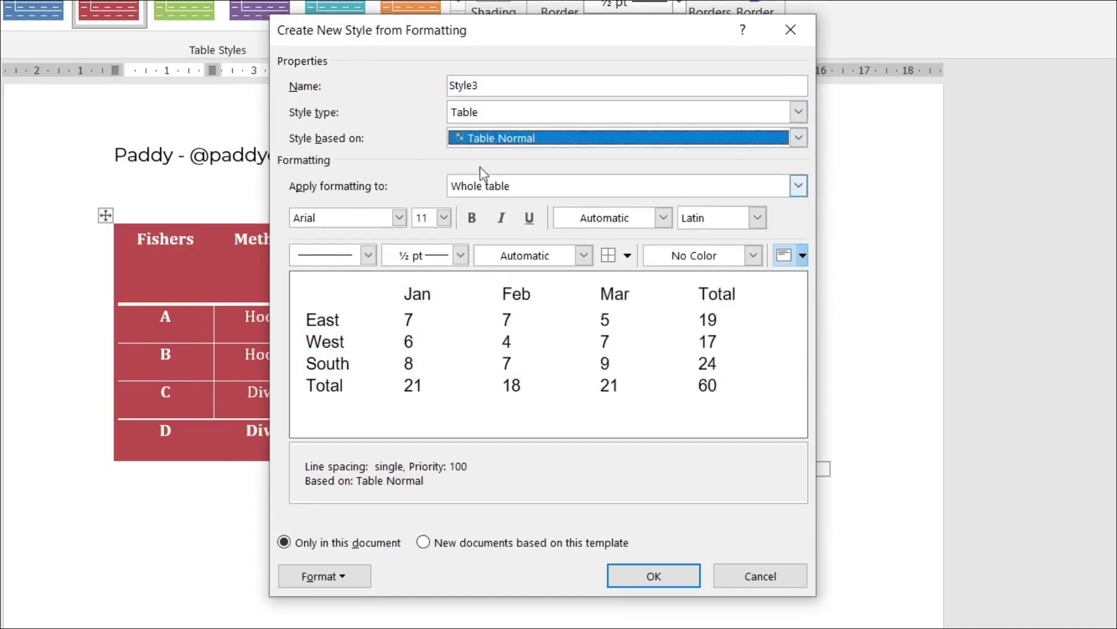
{"action": "left_click", "coordinate": [798, 138]}
{"action": "scroll", "coordinate": [799, 339], "scroll_direction": "up", "scroll_amount": 1}
{"action": "mouse_move", "coordinate": [798, 340]}
{"action": "left_mouse_down"}
{"action": "mouse_move", "coordinate": [801, 175]}
{"action": "mouse_move", "coordinate": [781, 361]}
{"action": "left_mouse_up"}
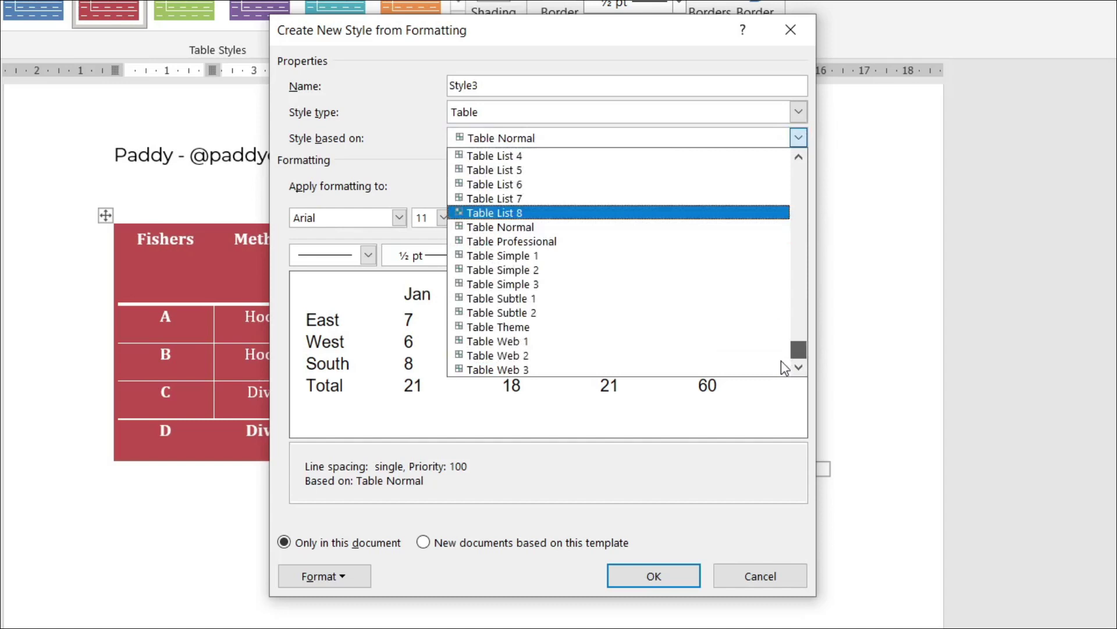
{"action": "left_click", "coordinate": [300, 136]}
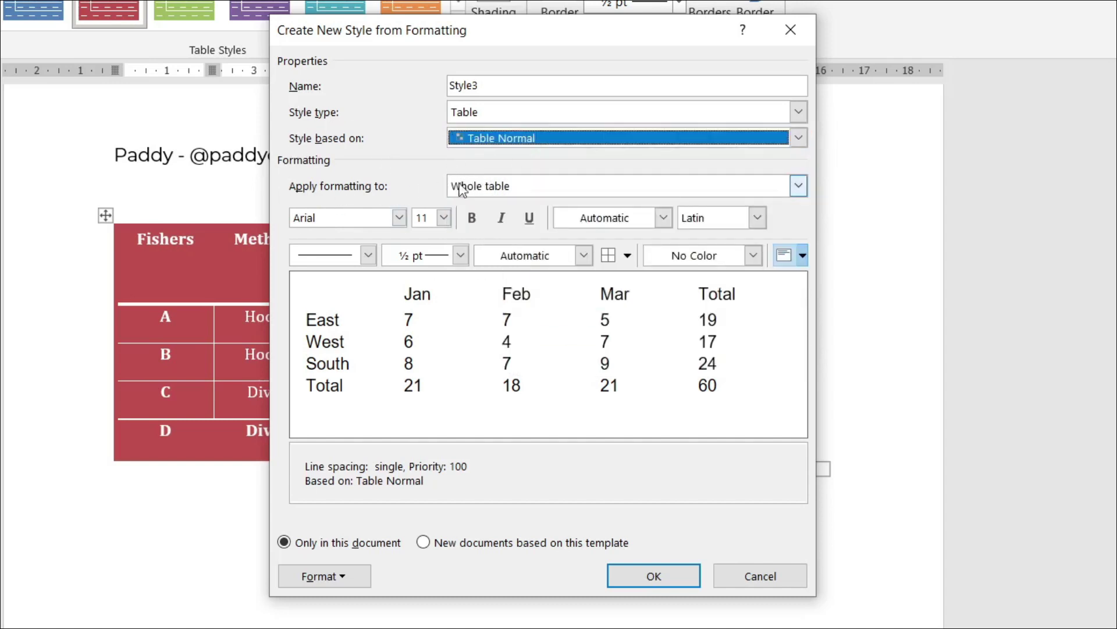
{"action": "left_click", "coordinate": [505, 186]}
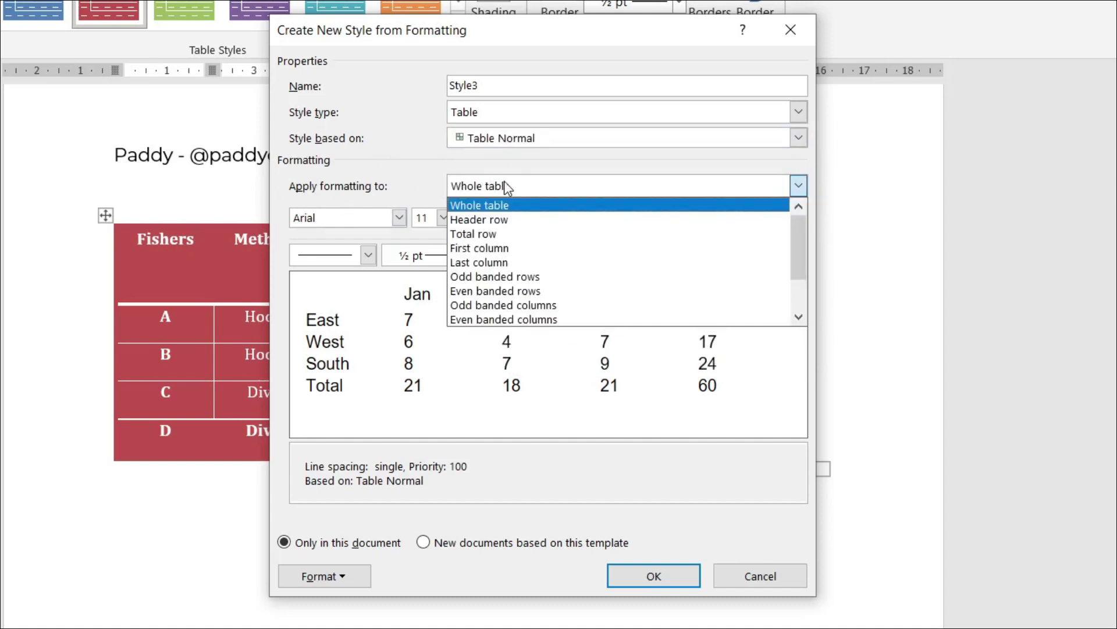
For the whole table, set the style's font to Montserrat with black text.
{"action": "left_click", "coordinate": [487, 207]}
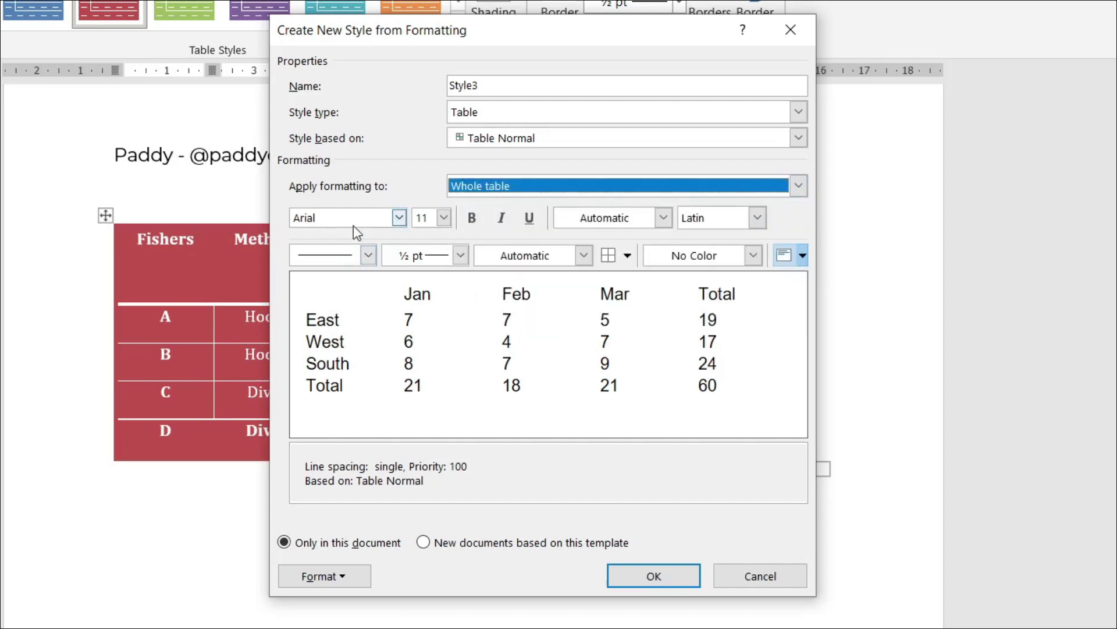
{"action": "left_click", "coordinate": [398, 218]}
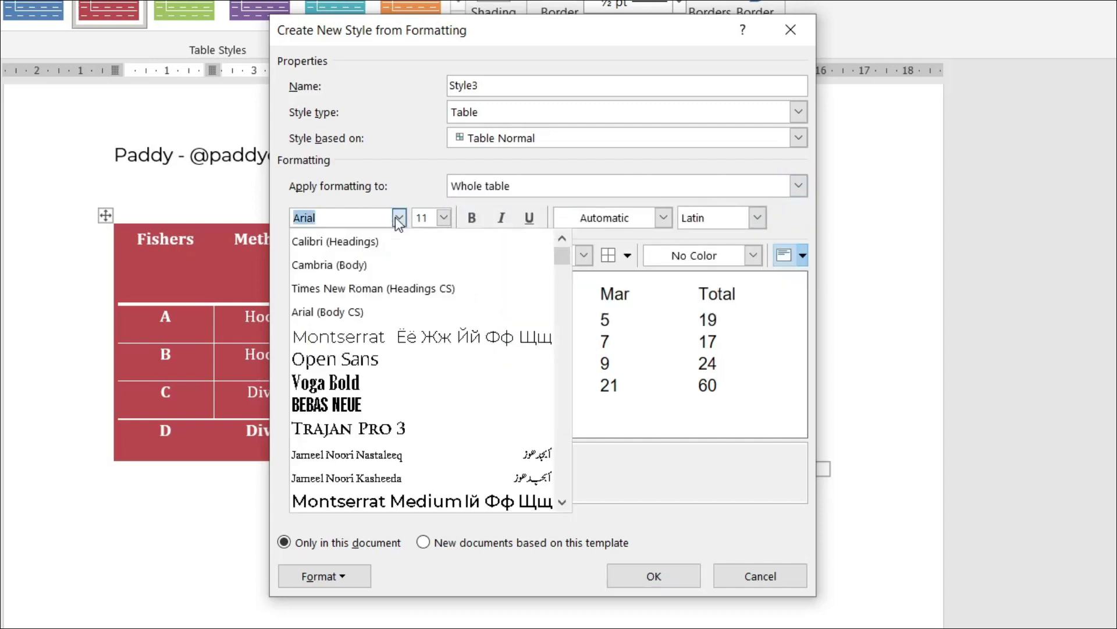
{"action": "left_click", "coordinate": [361, 347]}
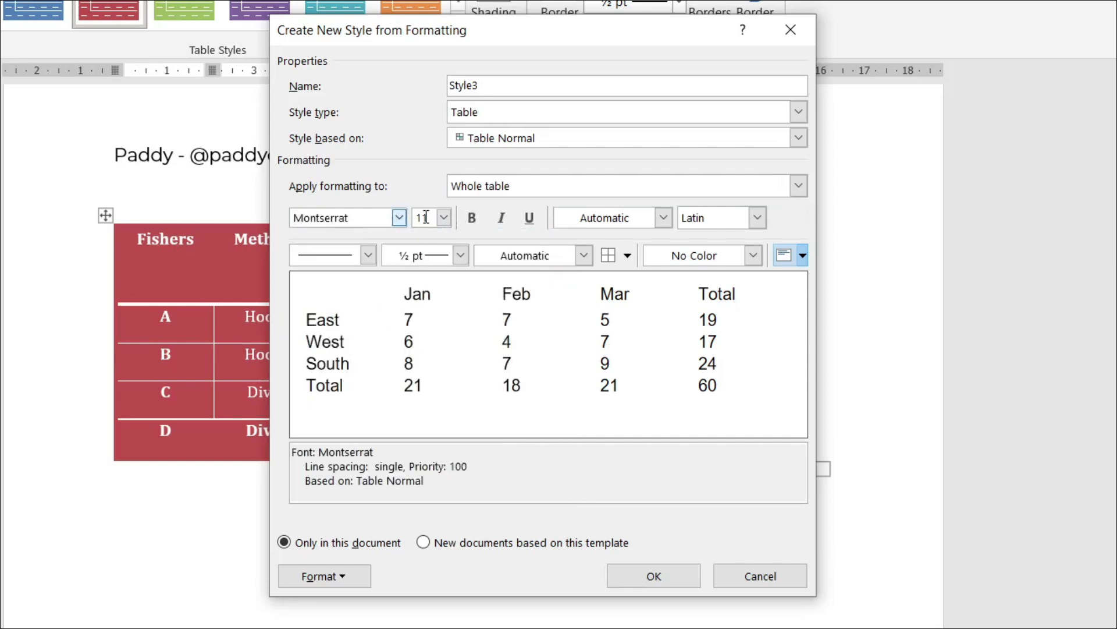
{"action": "left_click", "coordinate": [426, 217]}
{"action": "left_click", "coordinate": [664, 219]}
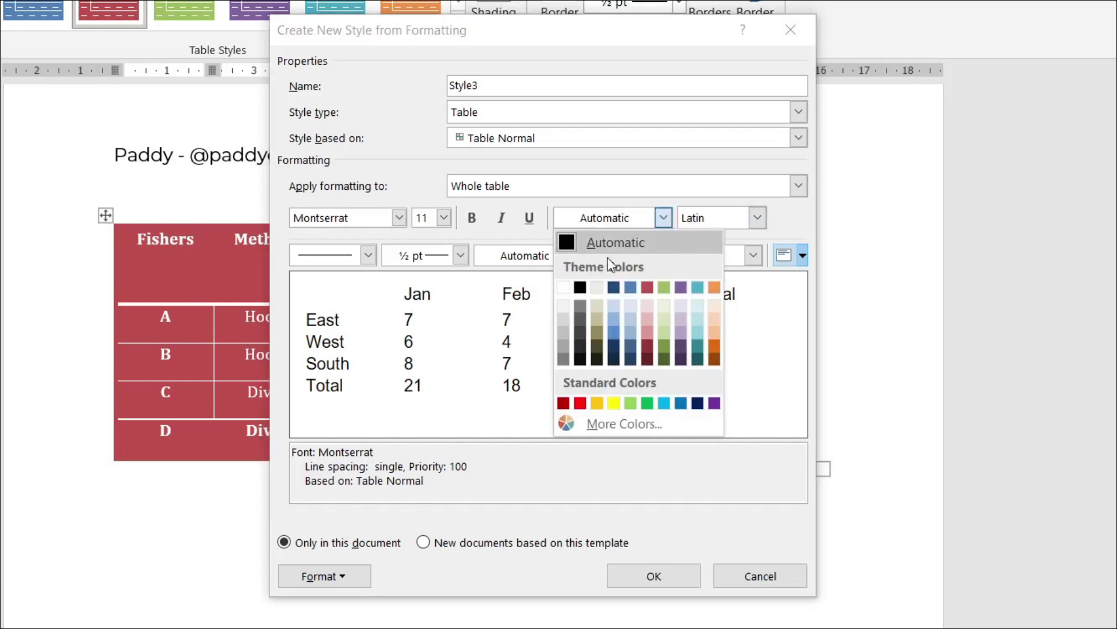
{"action": "left_click", "coordinate": [580, 287]}
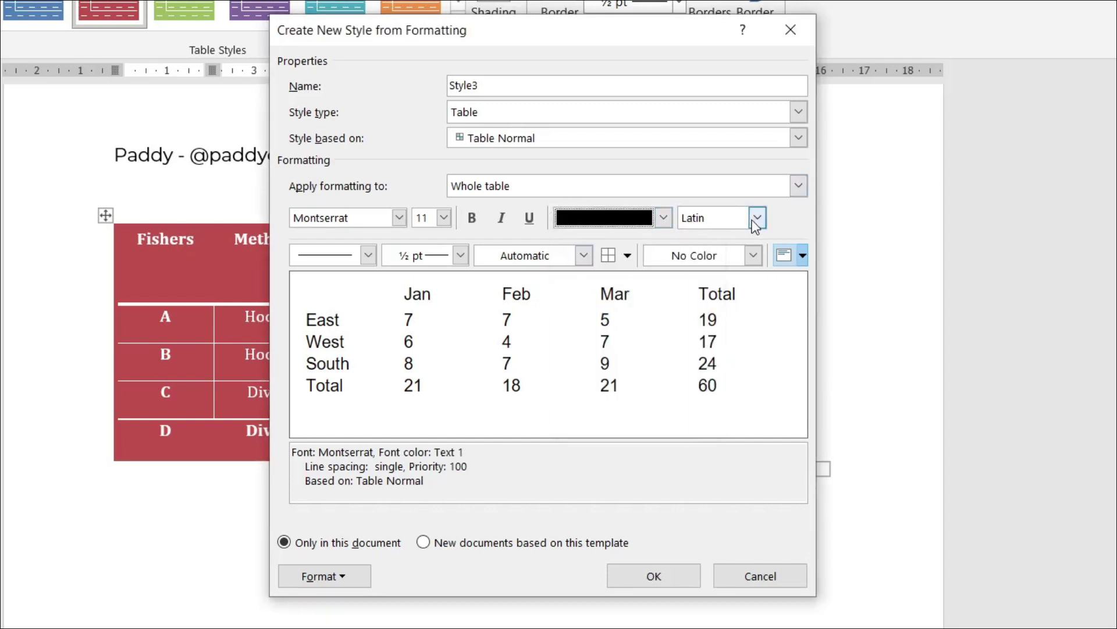
Give every cell solid dark blue borders, light blue shading, and vertically centred text.
{"action": "left_click", "coordinate": [368, 254]}
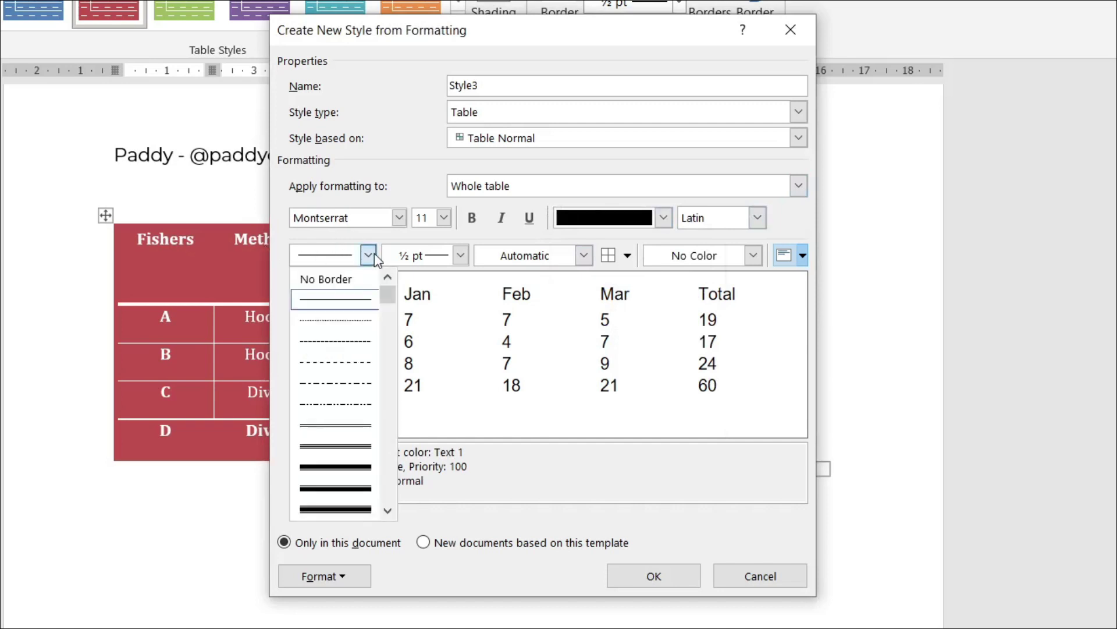
{"action": "left_click", "coordinate": [369, 301]}
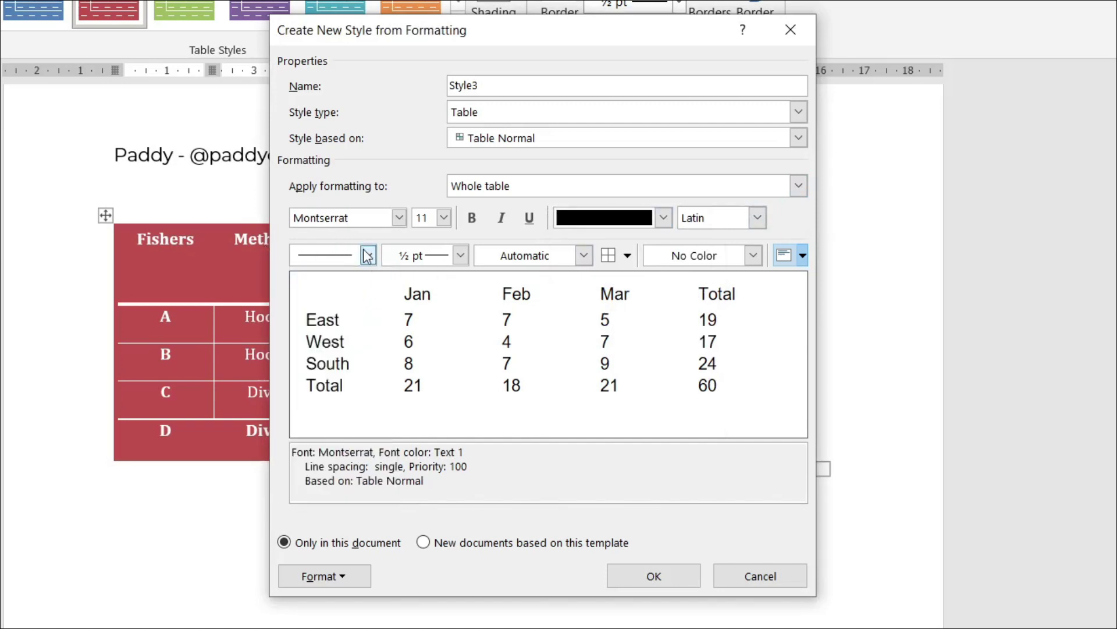
{"action": "left_click", "coordinate": [618, 256]}
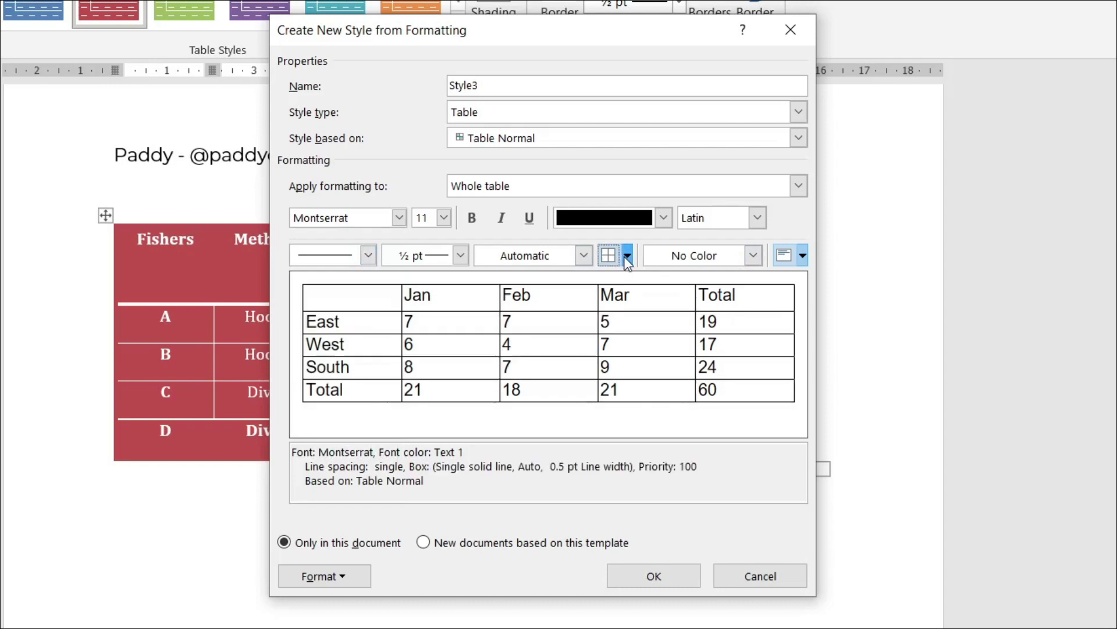
{"action": "left_click", "coordinate": [627, 257]}
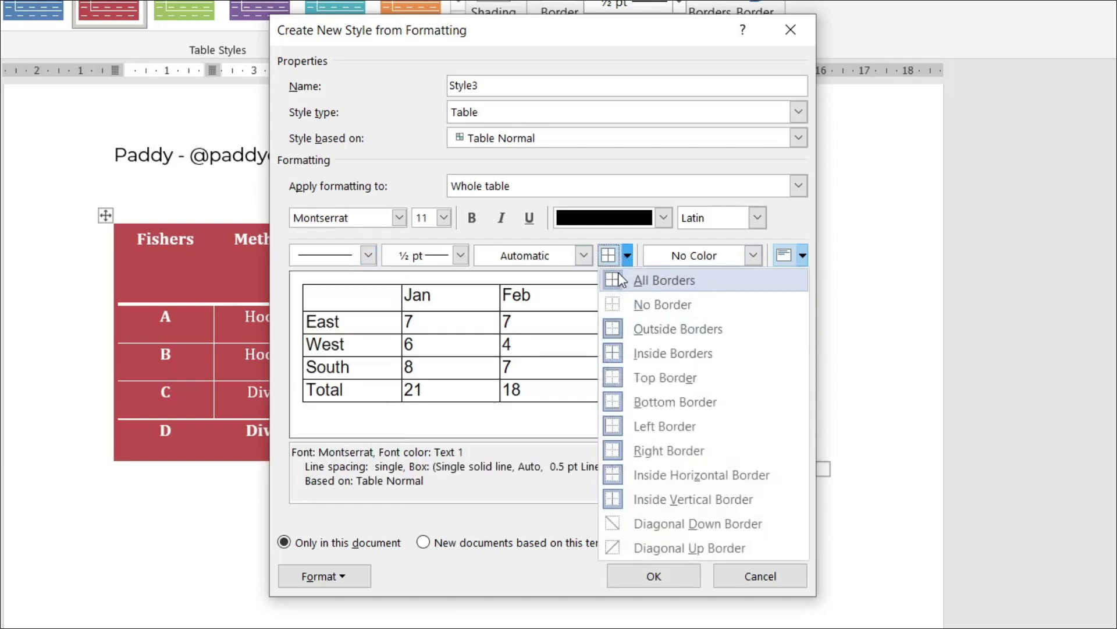
{"action": "left_click", "coordinate": [629, 256]}
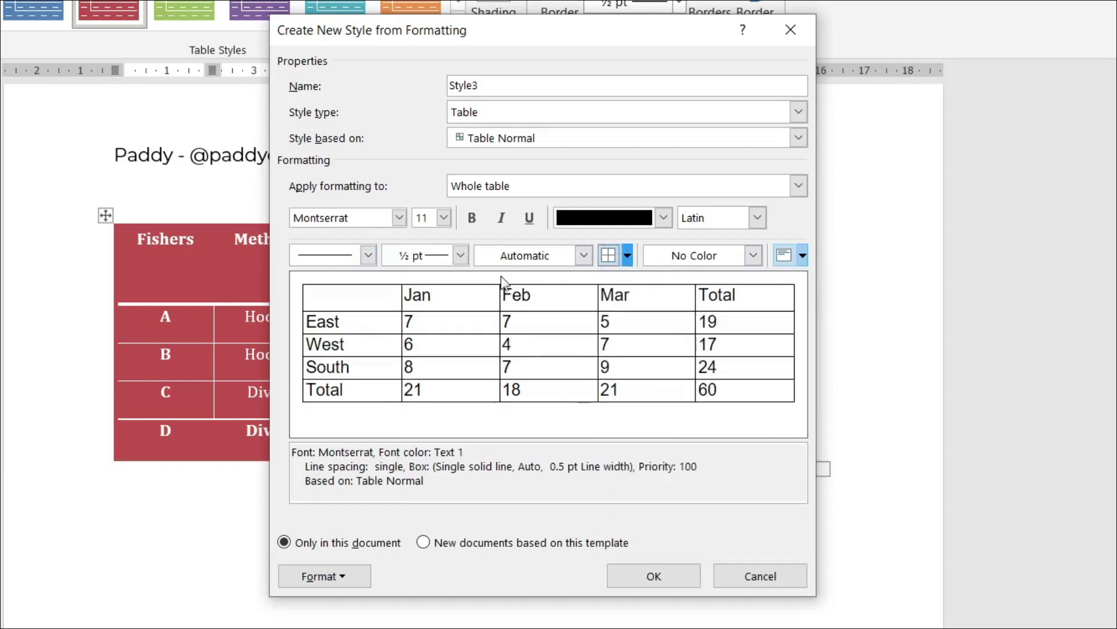
{"action": "left_click", "coordinate": [584, 255]}
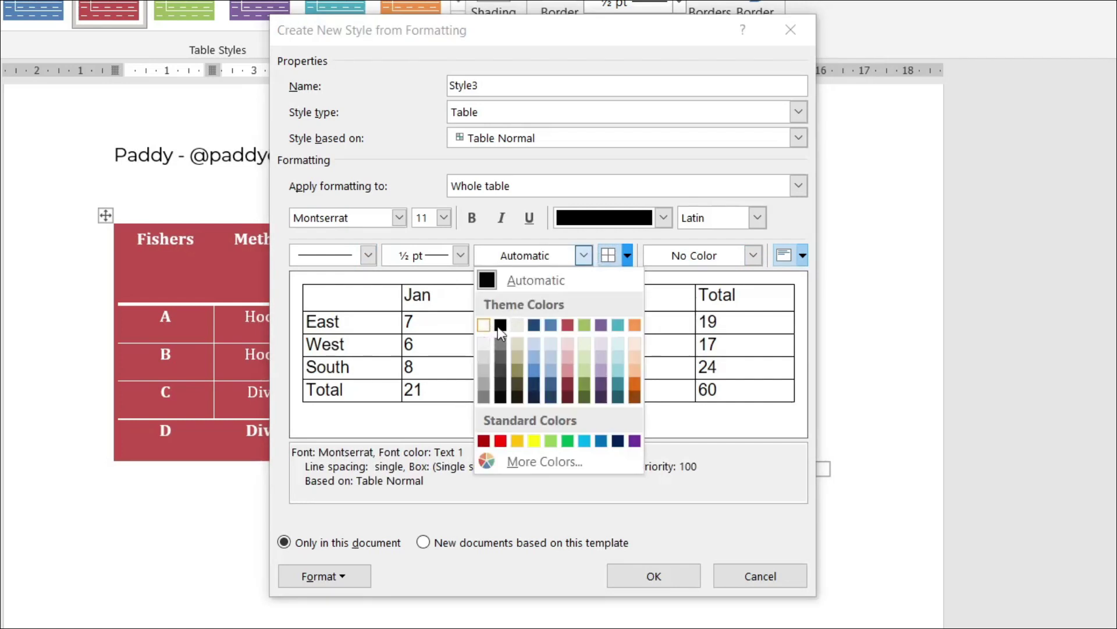
{"action": "left_click", "coordinate": [534, 325]}
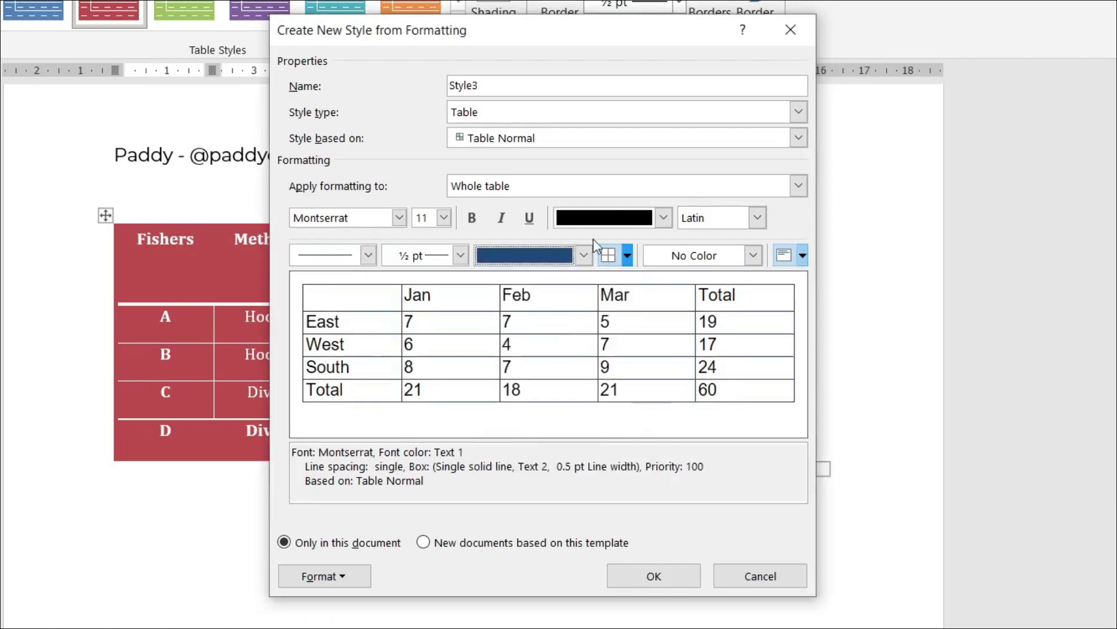
{"action": "left_click", "coordinate": [755, 256]}
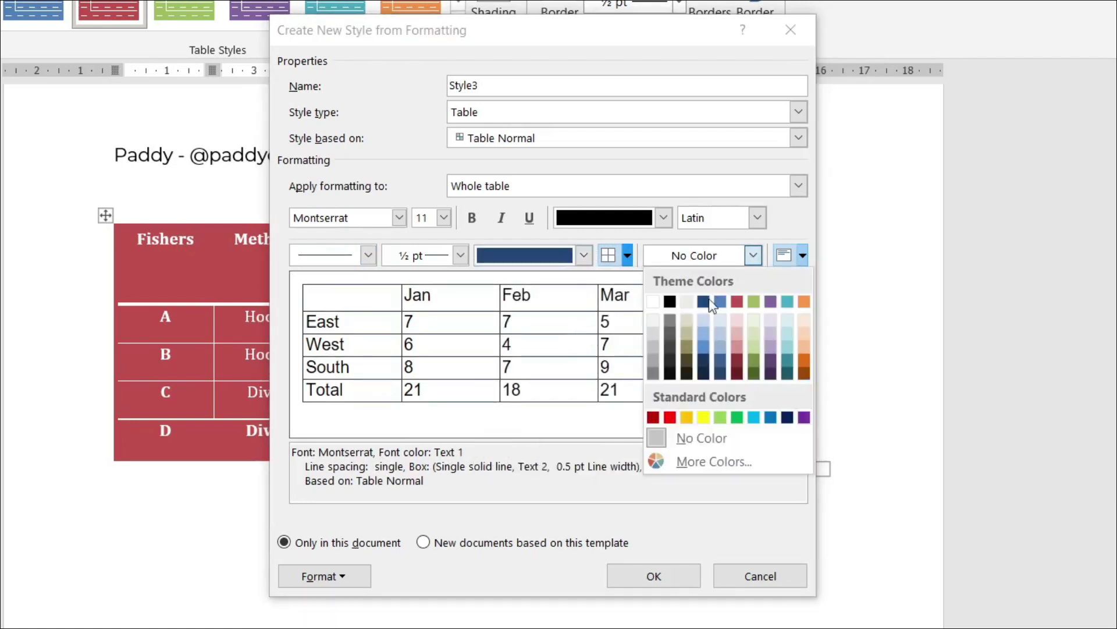
{"action": "left_click", "coordinate": [704, 320]}
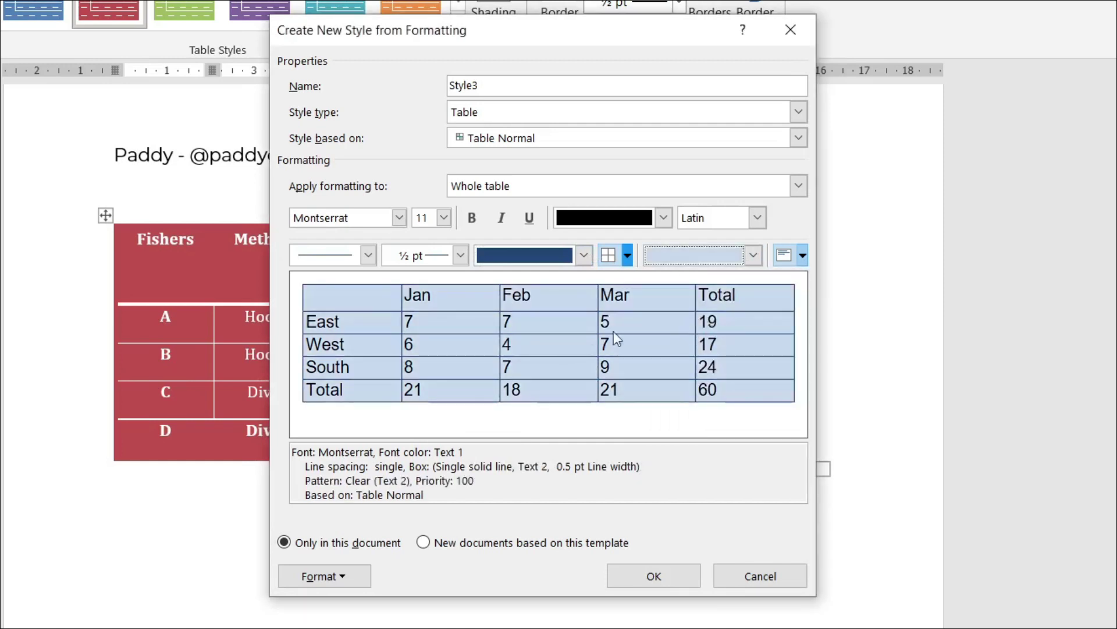
{"action": "left_click", "coordinate": [803, 257]}
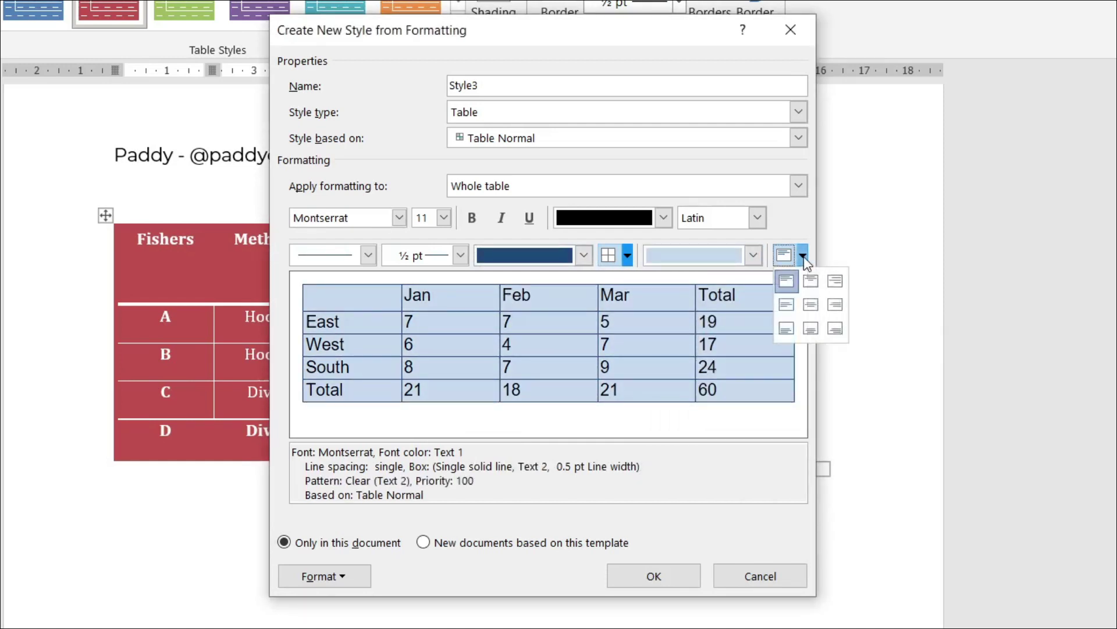
{"action": "left_click", "coordinate": [787, 305]}
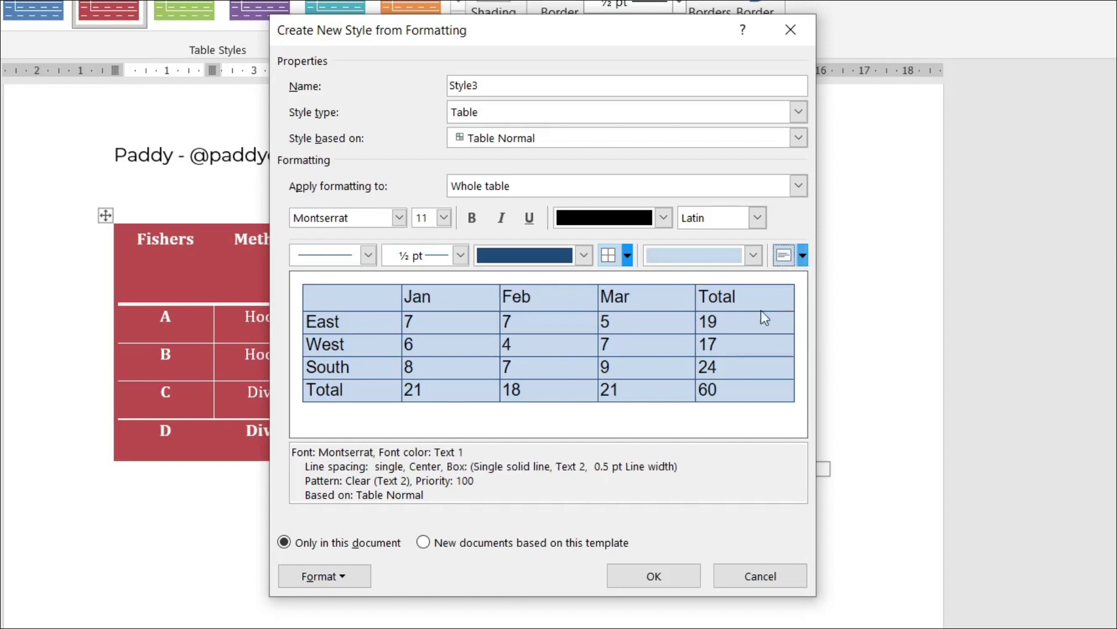
Type 'My First Style' over Style3 in the style's Name box.
{"action": "left_click", "coordinate": [803, 256]}
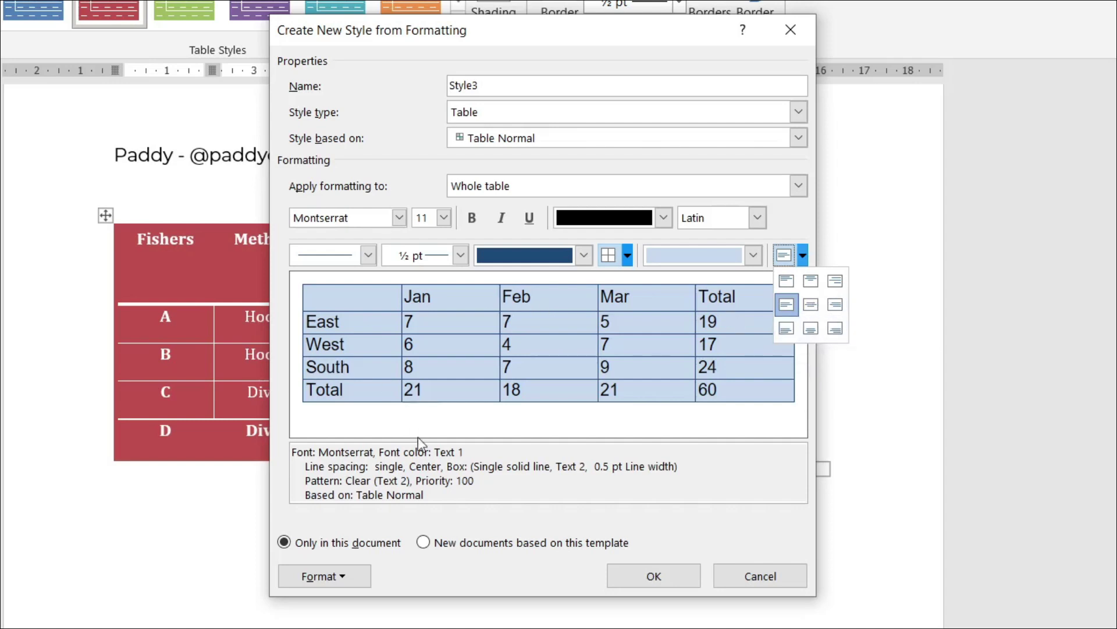
{"action": "left_click", "coordinate": [375, 379]}
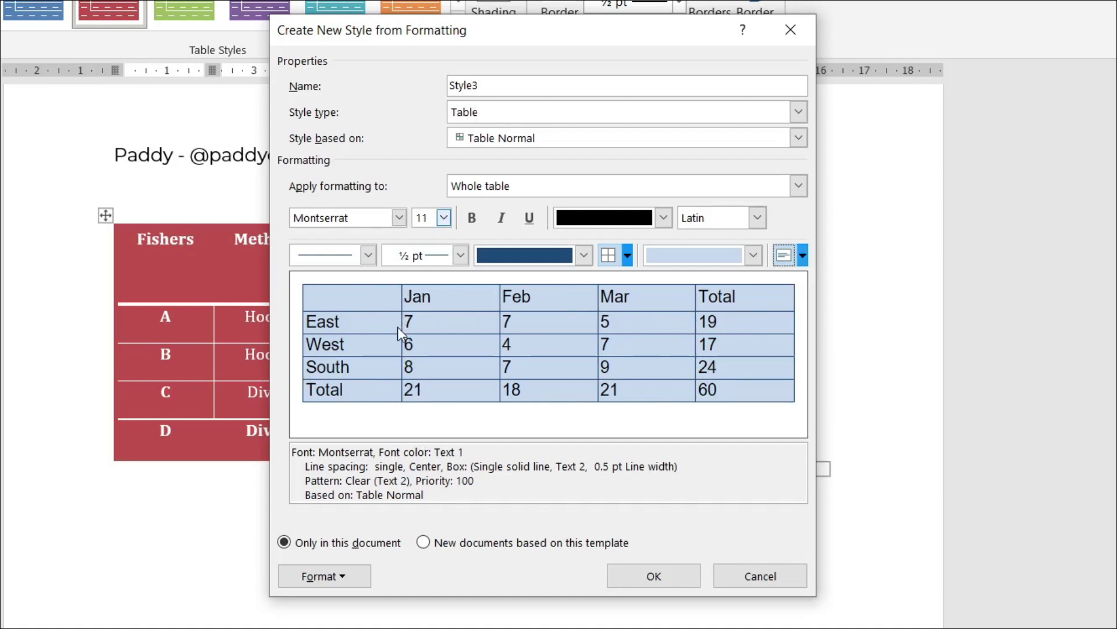
{"action": "left_click", "coordinate": [499, 85]}
{"action": "double_click", "coordinate": [468, 87]}
{"action": "type", "text": "F"}
{"action": "key", "text": "BackSpace"}
{"action": "type", "text": "My "}
{"action": "type", "text": "Fis"}
{"action": "type", "text": "rst "}
{"action": "type", "text": "Style"}
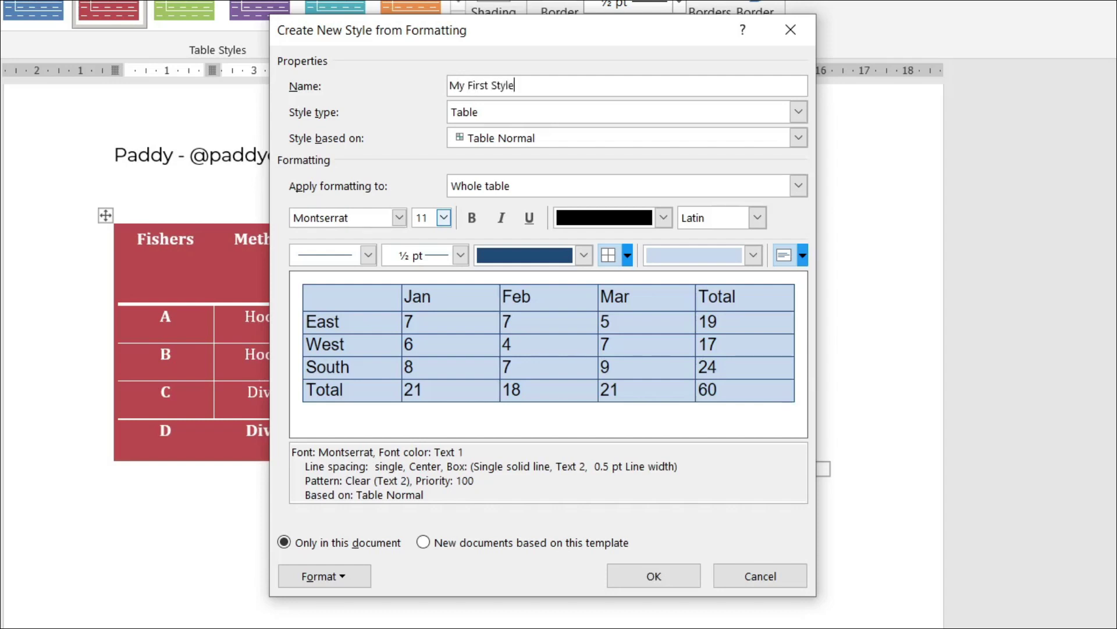
Give the header row bold white Montserrat text on a dark blue fill.
{"action": "left_click", "coordinate": [484, 187]}
{"action": "left_click", "coordinate": [472, 220]}
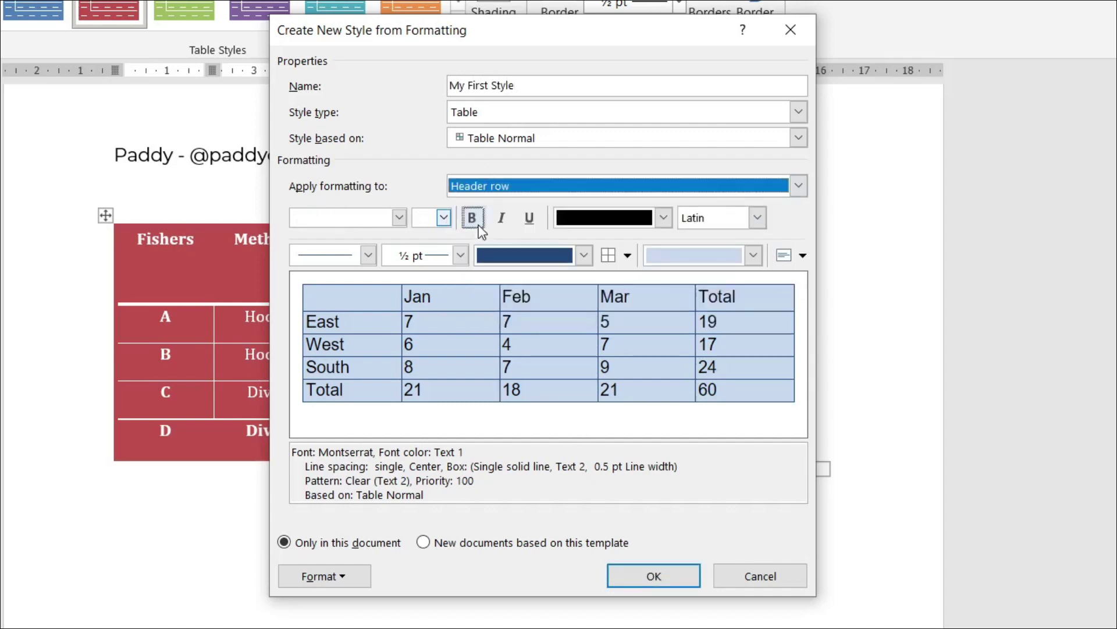
{"action": "left_click", "coordinate": [398, 218]}
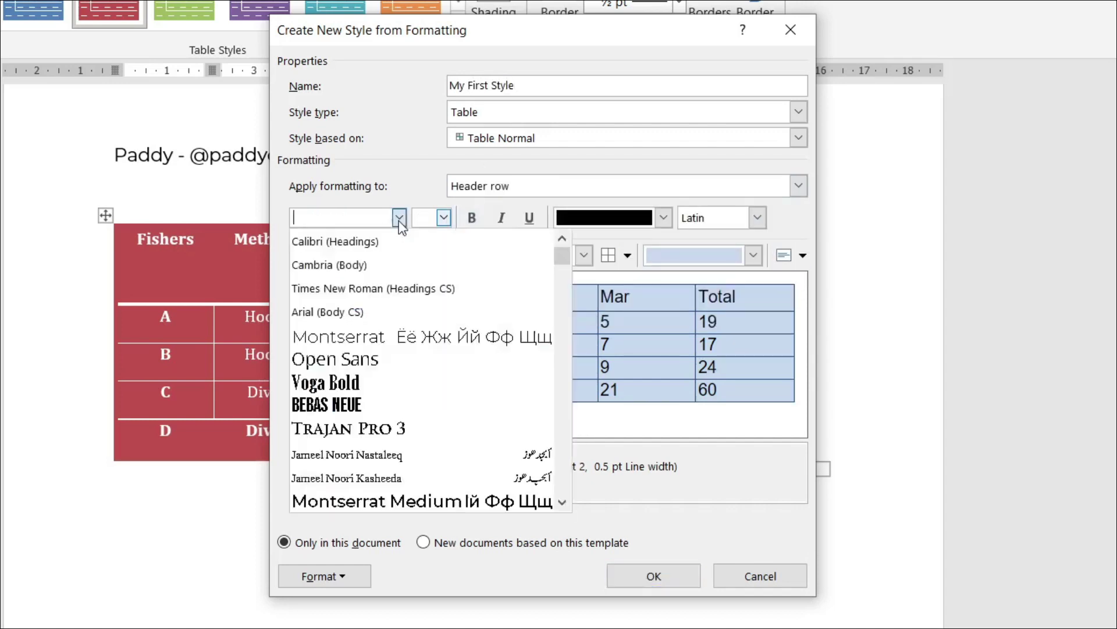
{"action": "left_click", "coordinate": [344, 337]}
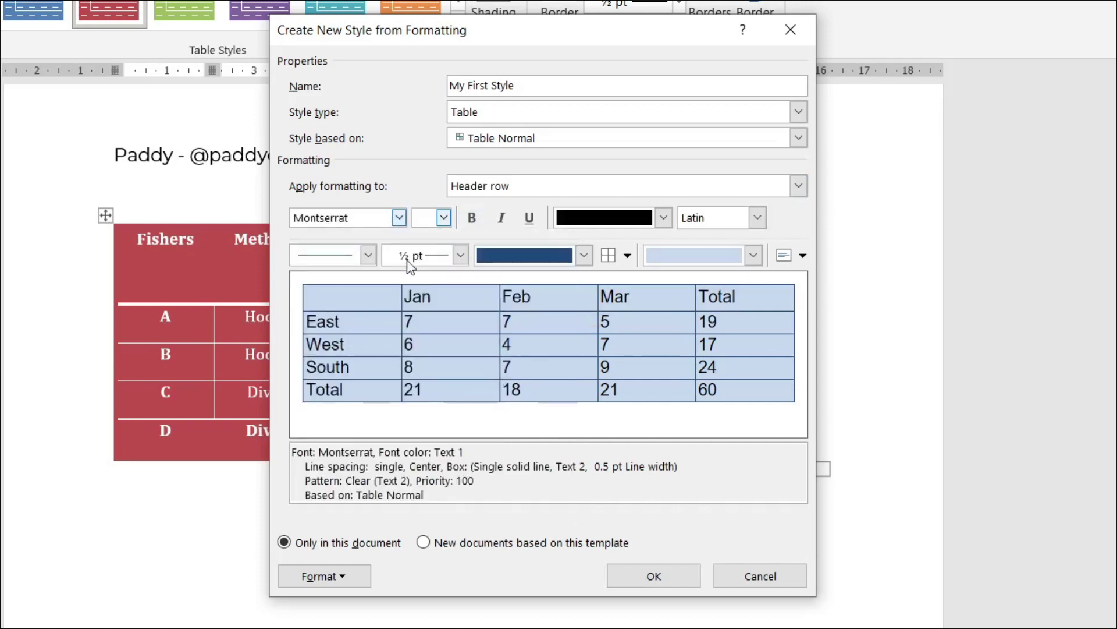
{"action": "left_click", "coordinate": [474, 219]}
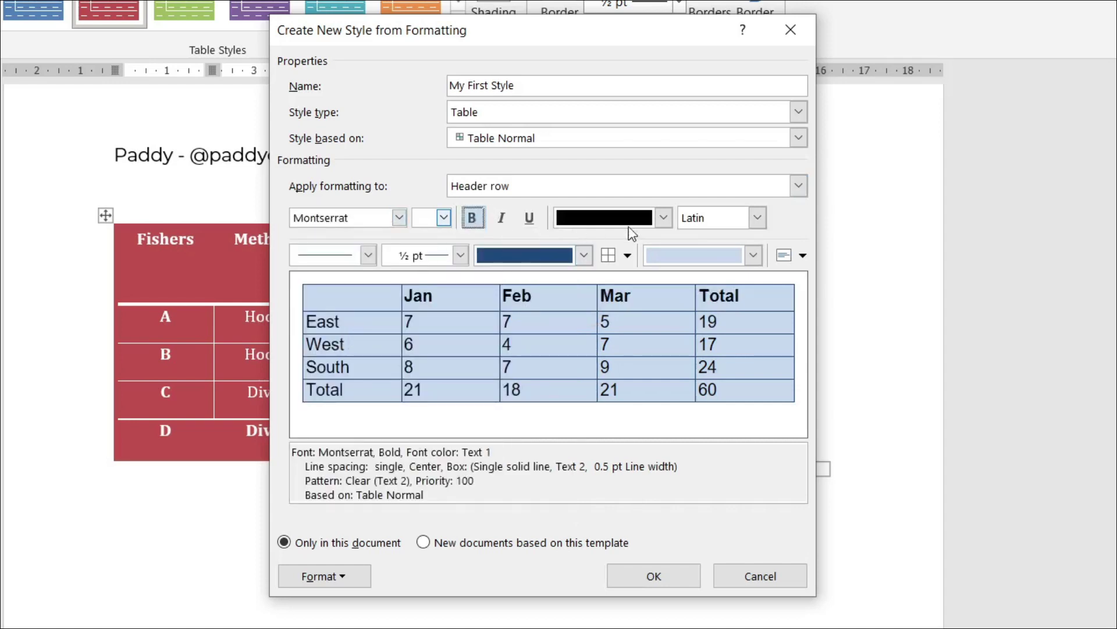
{"action": "left_click", "coordinate": [664, 218]}
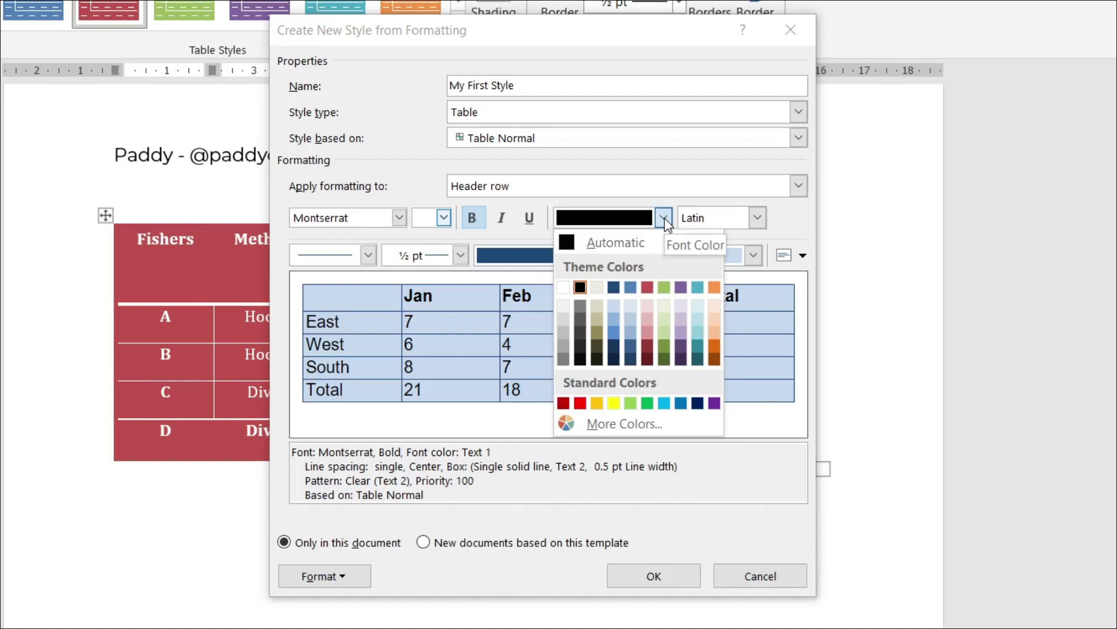
{"action": "left_click", "coordinate": [563, 287]}
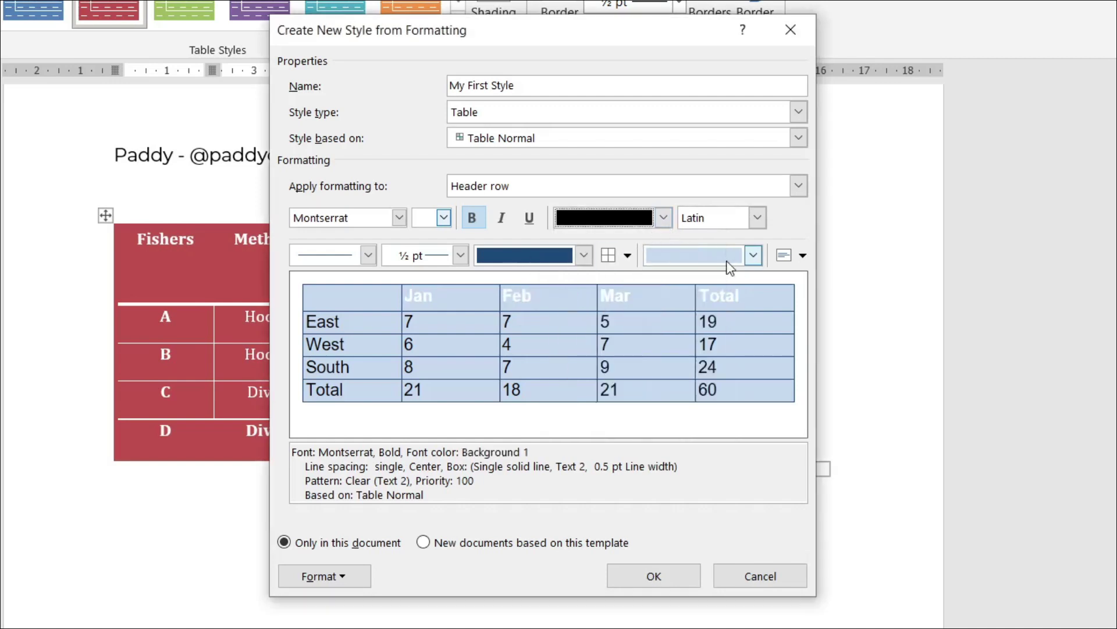
{"action": "left_click", "coordinate": [753, 256]}
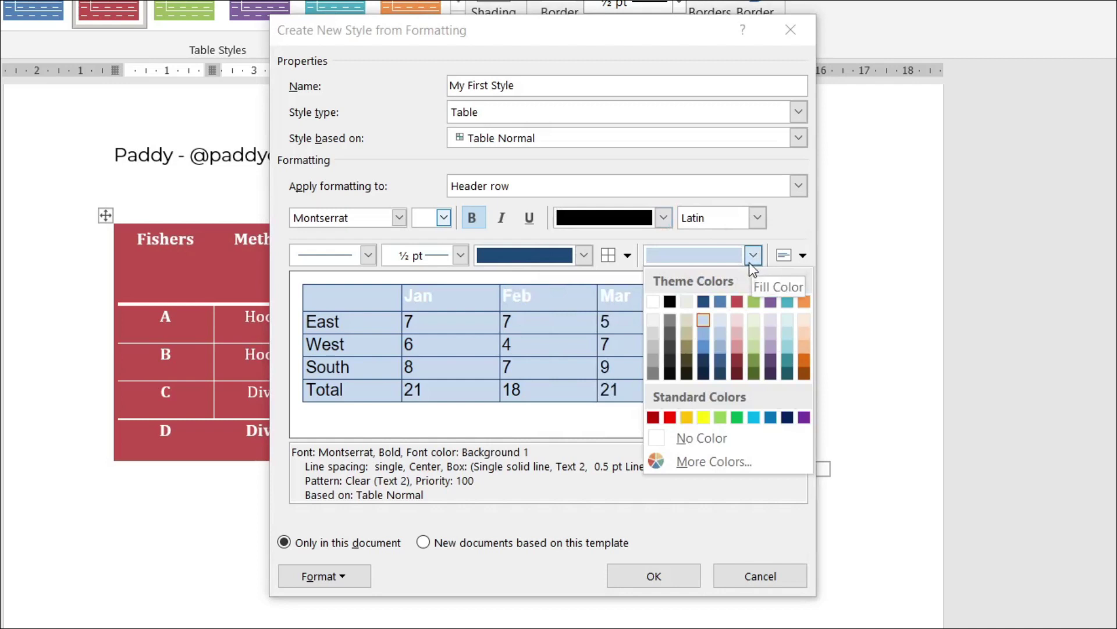
{"action": "left_click", "coordinate": [704, 302]}
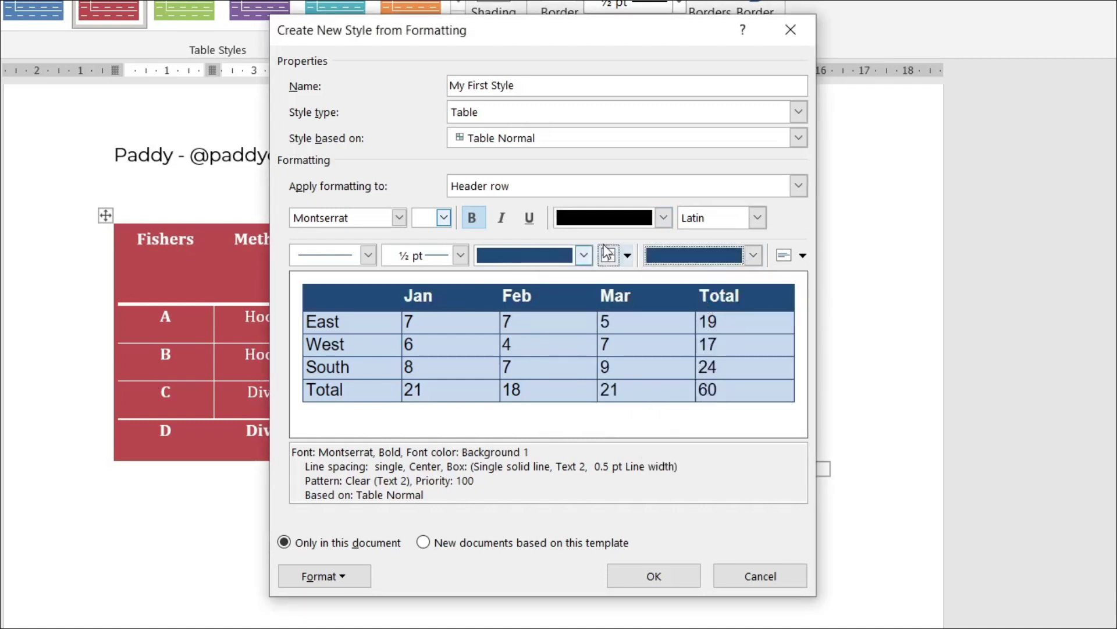
Add inside borders to the header row and centre its text horizontally and vertically.
{"action": "left_click", "coordinate": [585, 256]}
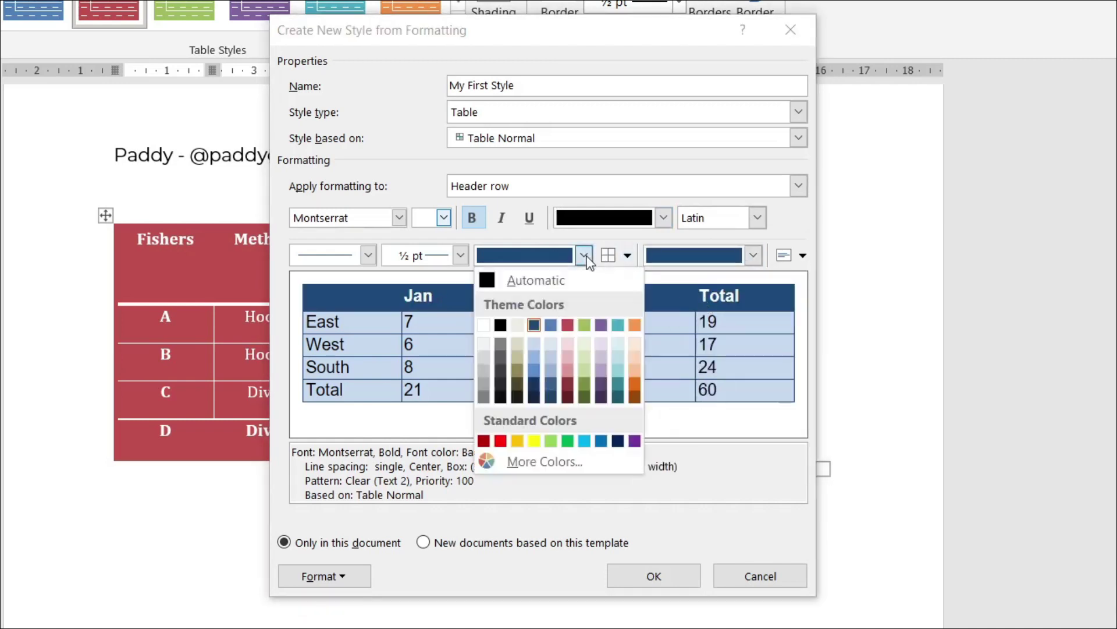
{"action": "left_click", "coordinate": [582, 256]}
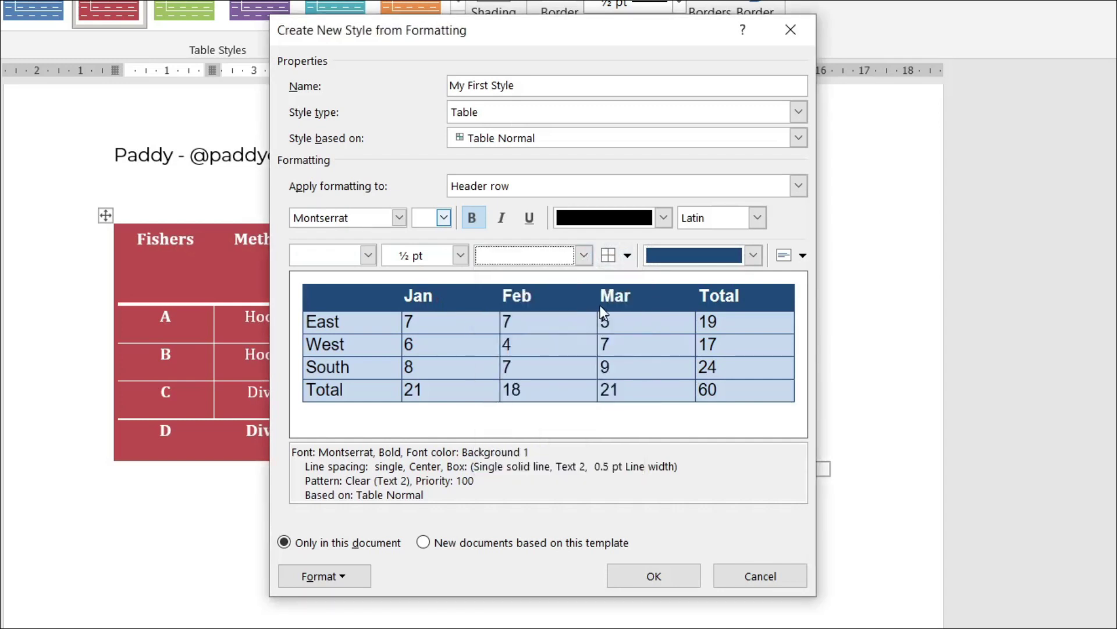
{"action": "left_click", "coordinate": [628, 256]}
{"action": "left_click", "coordinate": [630, 260]}
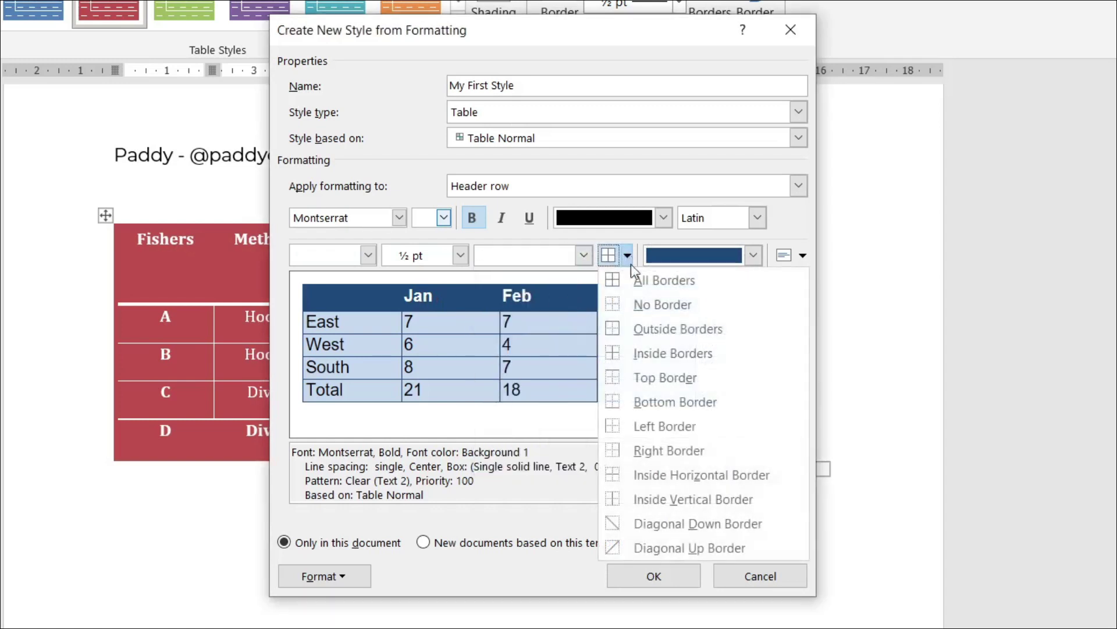
{"action": "left_click", "coordinate": [656, 355]}
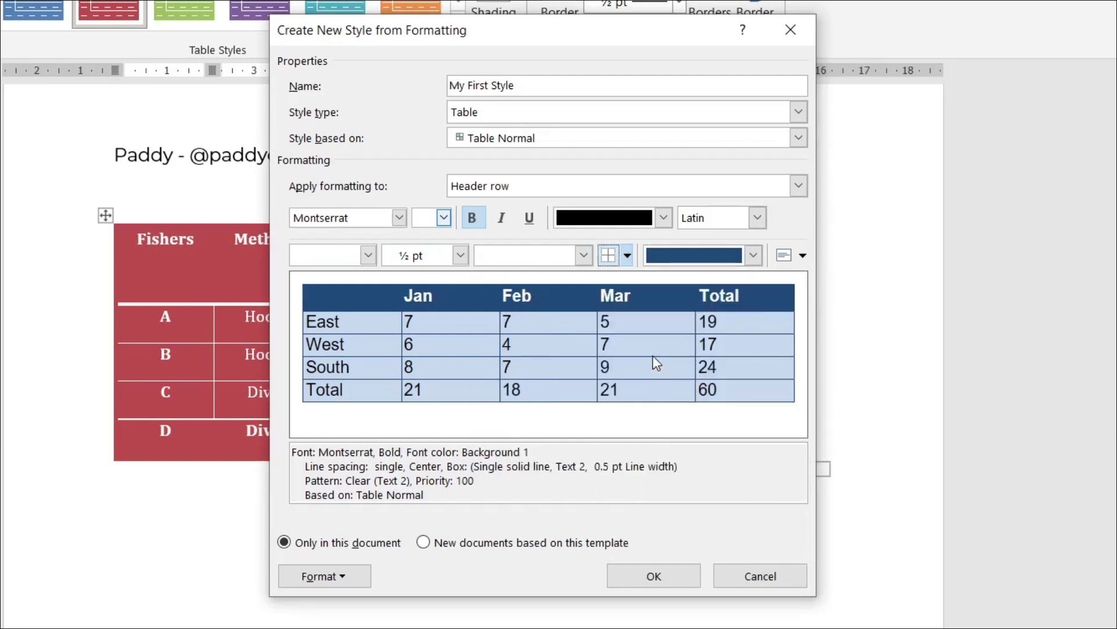
{"action": "left_click", "coordinate": [630, 257]}
{"action": "left_click", "coordinate": [356, 259]}
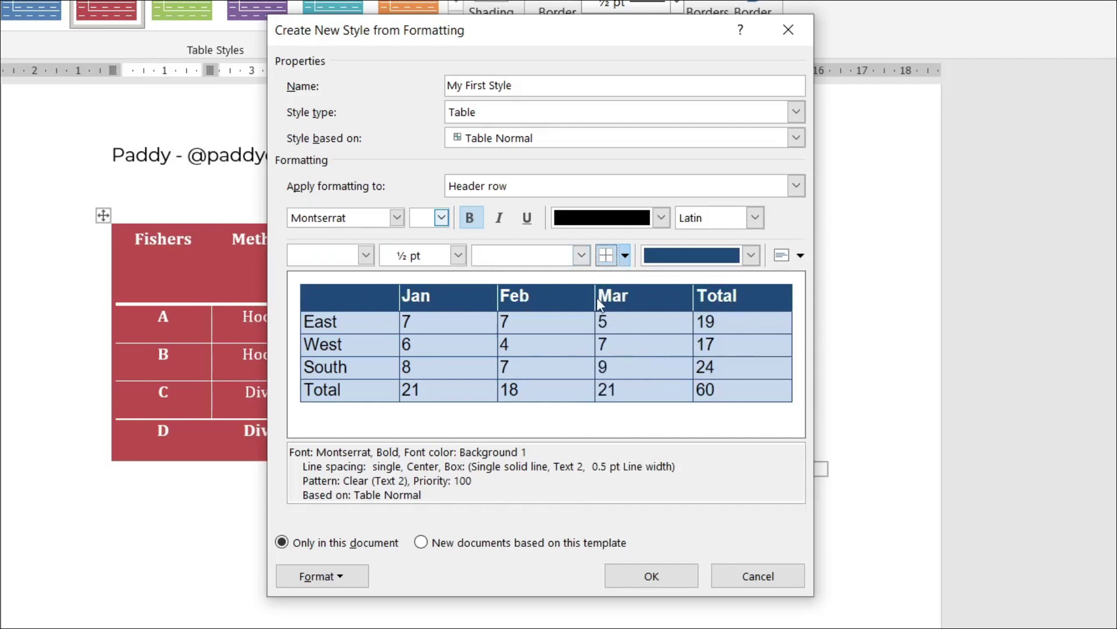
{"action": "left_click", "coordinate": [800, 254]}
{"action": "left_click", "coordinate": [806, 278]}
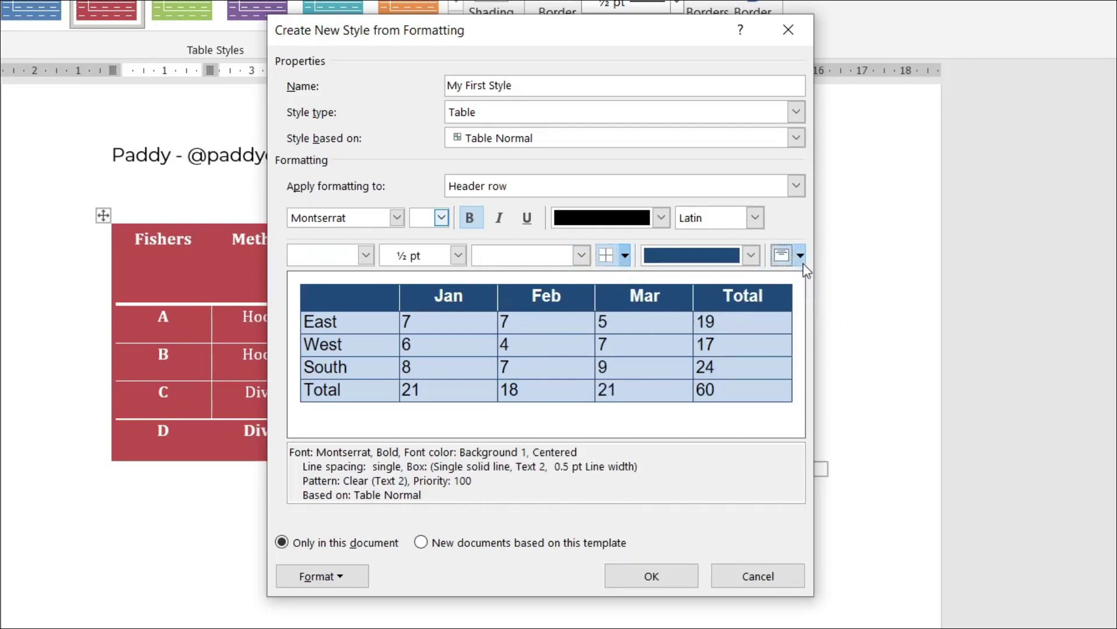
{"action": "left_click", "coordinate": [802, 259]}
{"action": "left_click", "coordinate": [809, 304]}
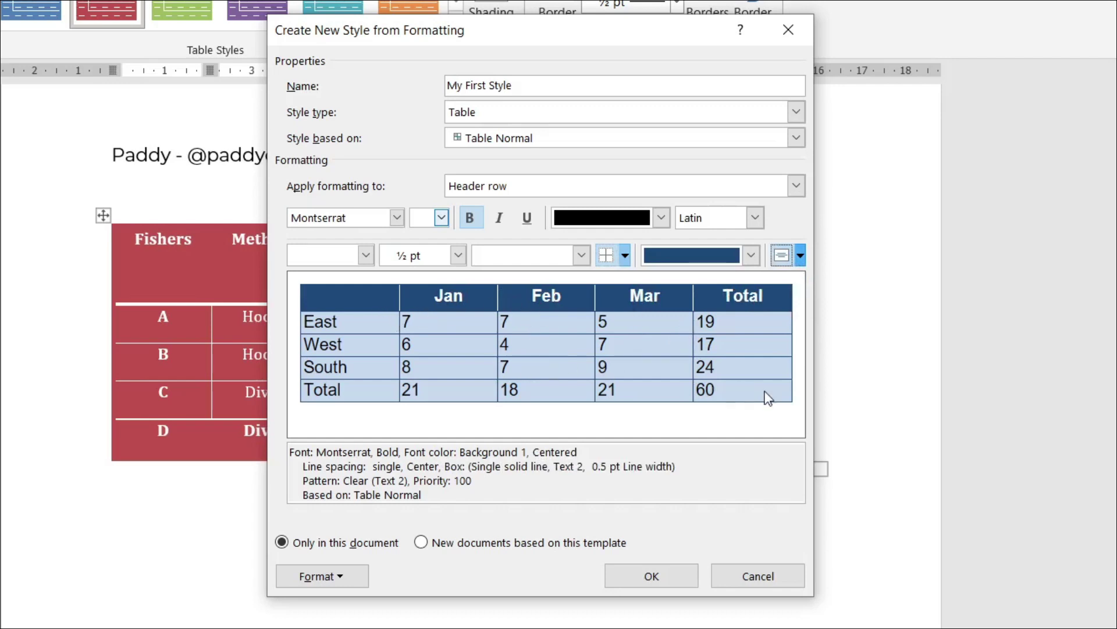
{"action": "left_click", "coordinate": [539, 188]}
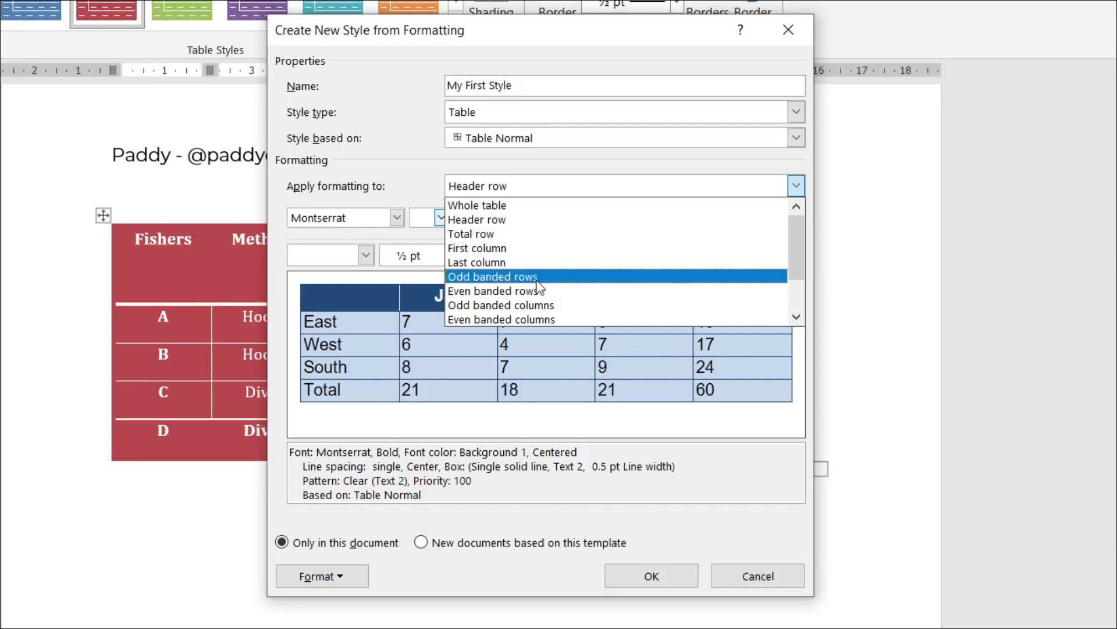
Give the even banded rows a white (Background 1) fill and italic text.
{"action": "left_click", "coordinate": [499, 277]}
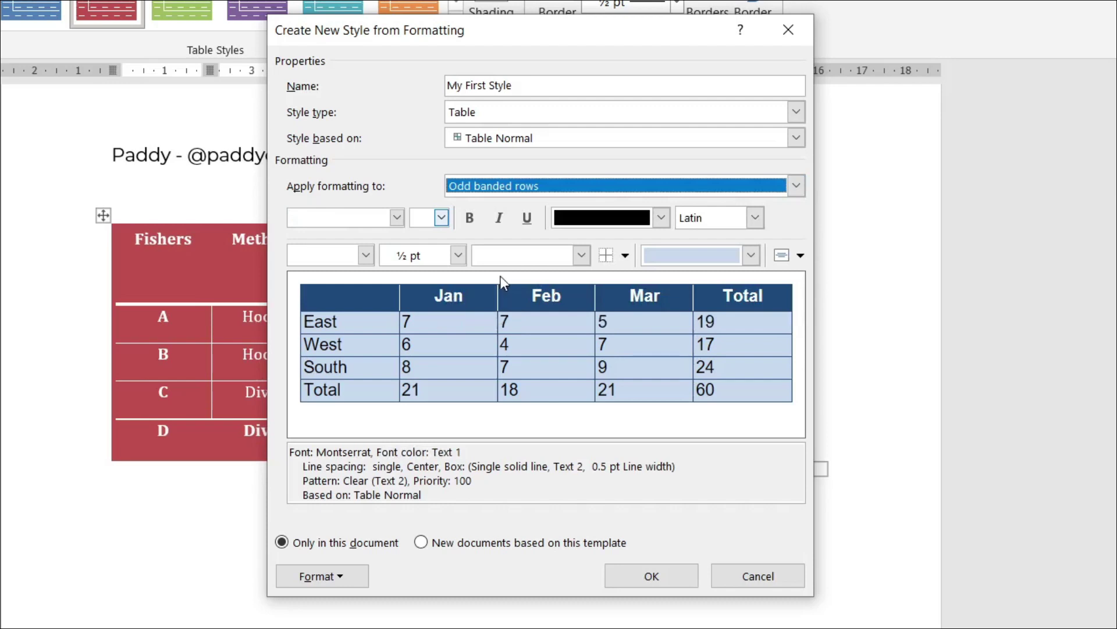
{"action": "left_click", "coordinate": [490, 185]}
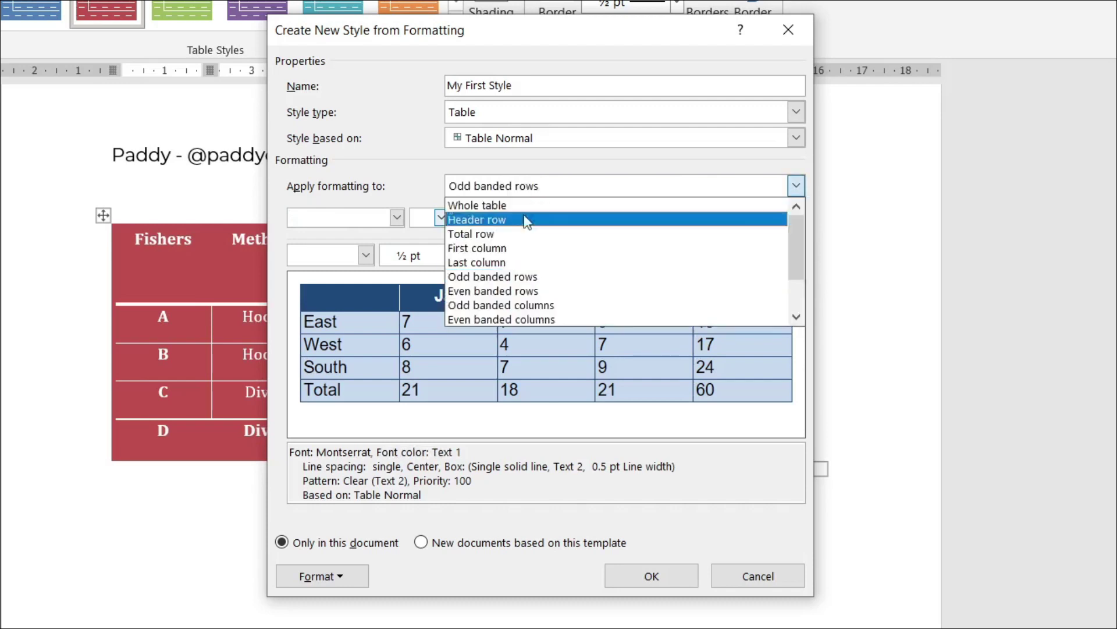
{"action": "left_click", "coordinate": [494, 291]}
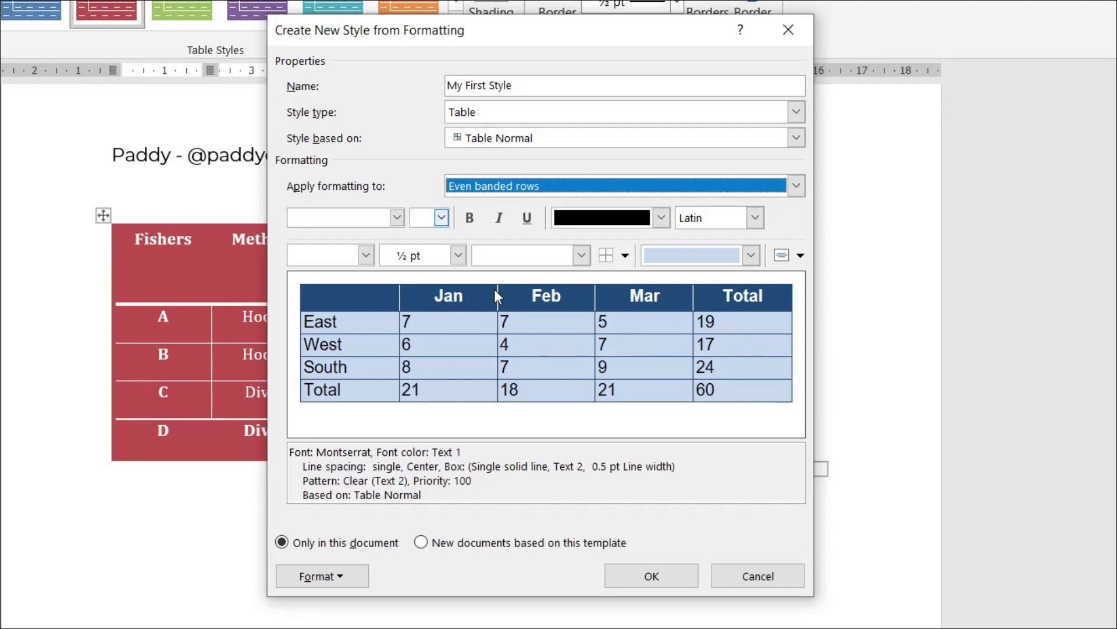
{"action": "left_click", "coordinate": [532, 186]}
{"action": "left_click", "coordinate": [532, 186]}
{"action": "left_click", "coordinate": [751, 257]}
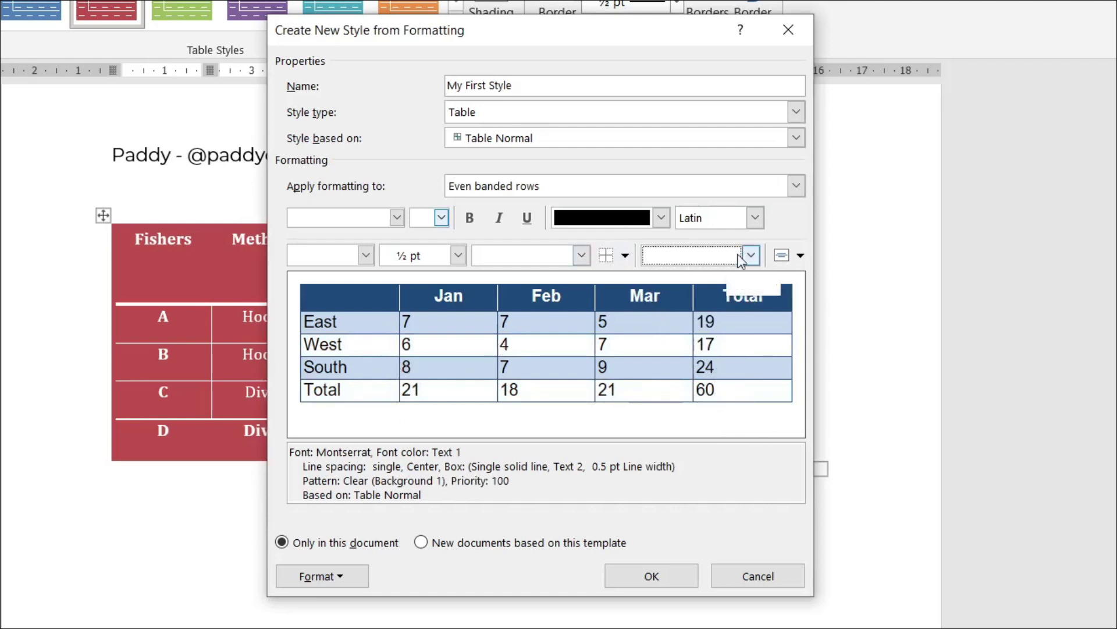
{"action": "left_click", "coordinate": [500, 194]}
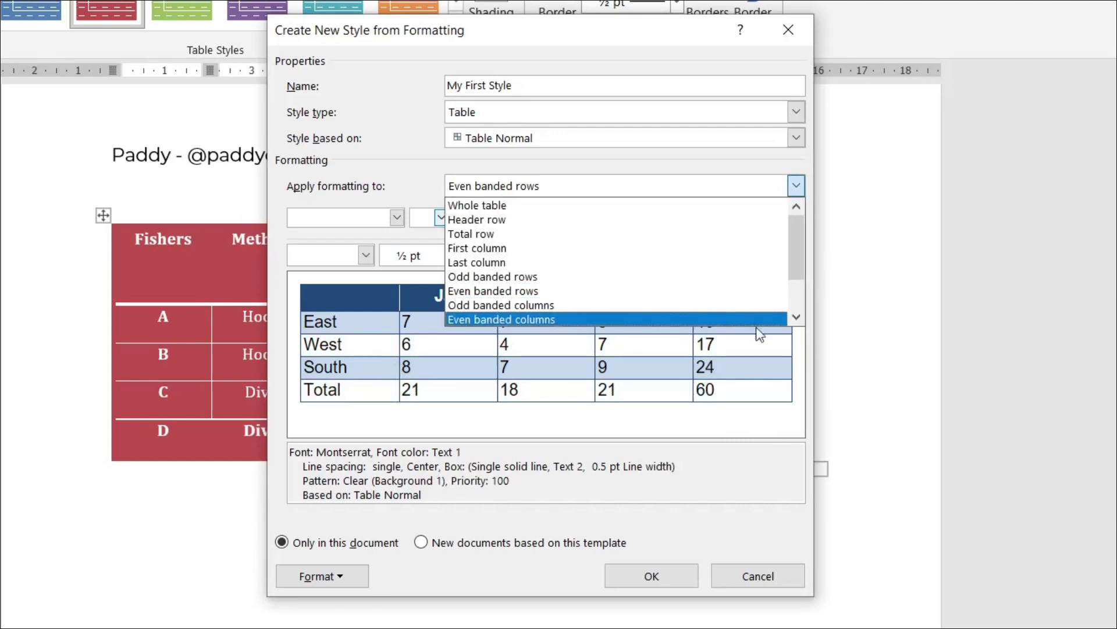
{"action": "left_click", "coordinate": [796, 318]}
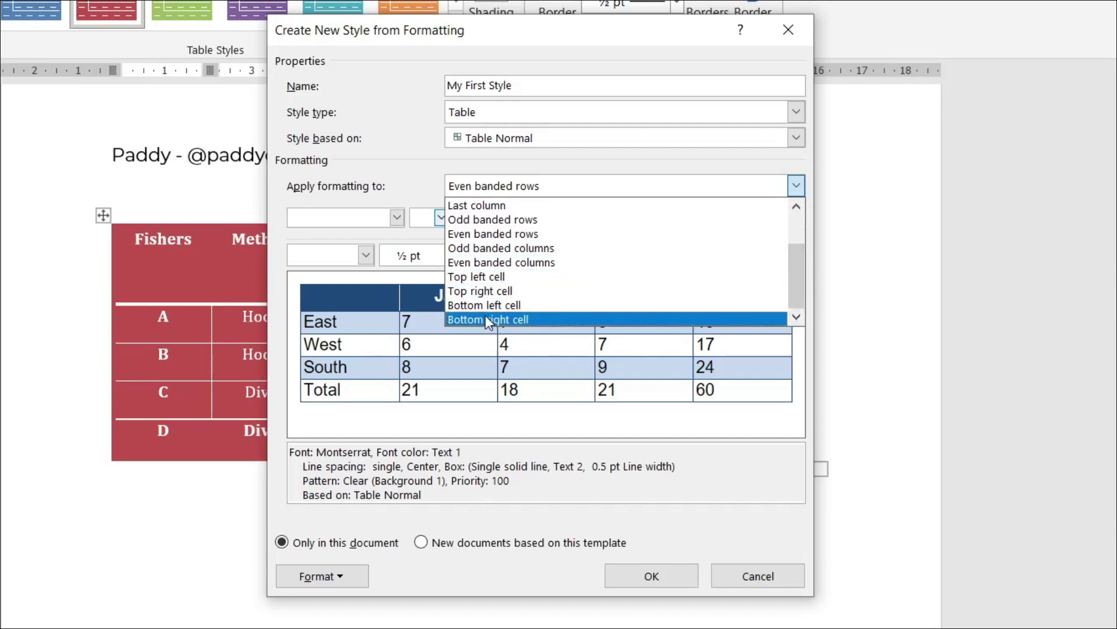
{"action": "left_click", "coordinate": [508, 492]}
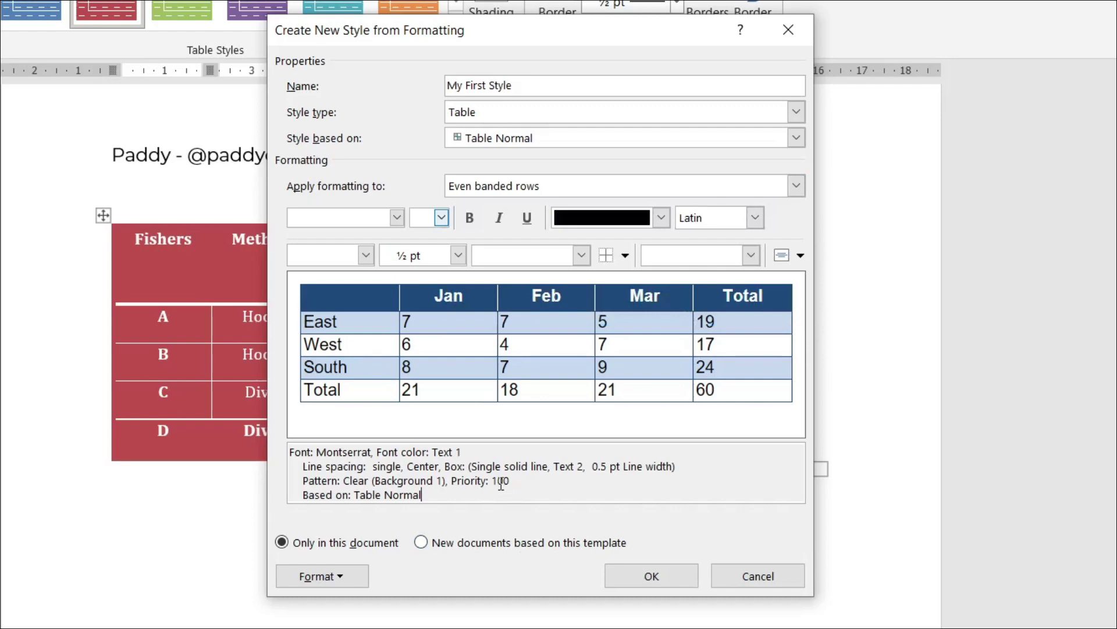
{"action": "left_click", "coordinate": [498, 218]}
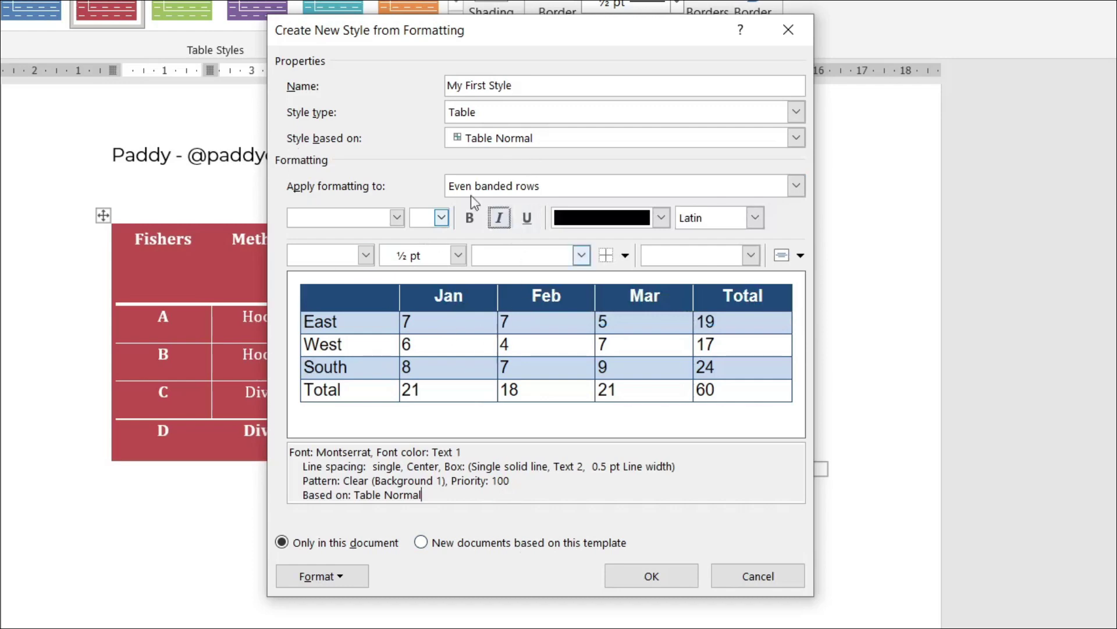
Save the new table style and apply My First Style to the Fishers/CPUE table.
{"action": "left_click", "coordinate": [645, 578]}
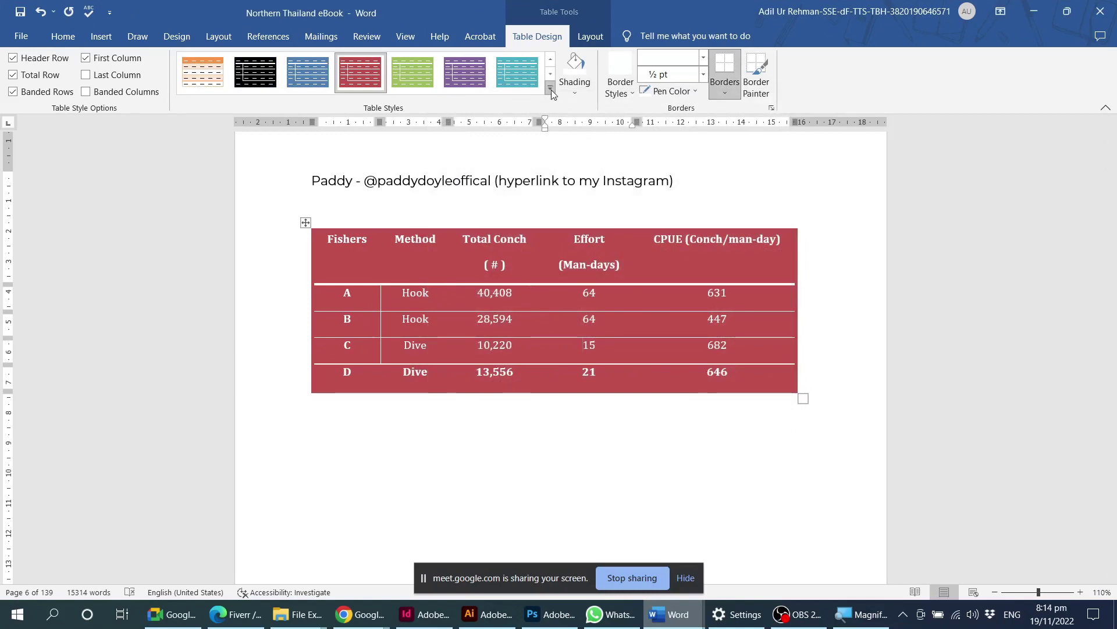
{"action": "left_click", "coordinate": [550, 88]}
{"action": "scroll", "coordinate": [555, 429], "scroll_direction": "down", "scroll_amount": 2}
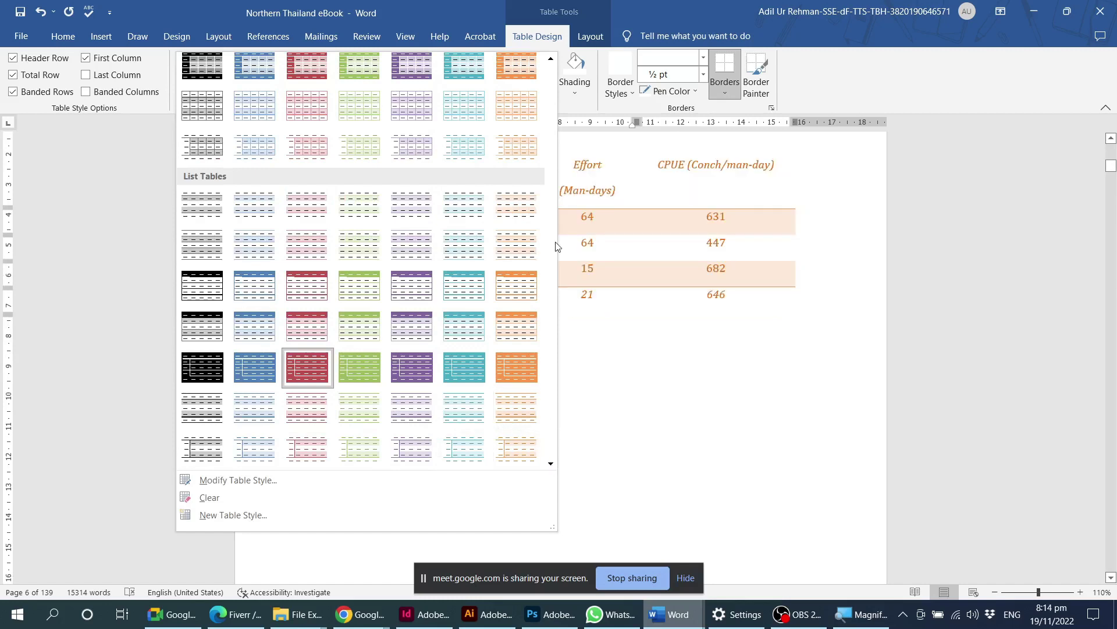
{"action": "scroll", "coordinate": [549, 111], "scroll_direction": "up", "scroll_amount": 10}
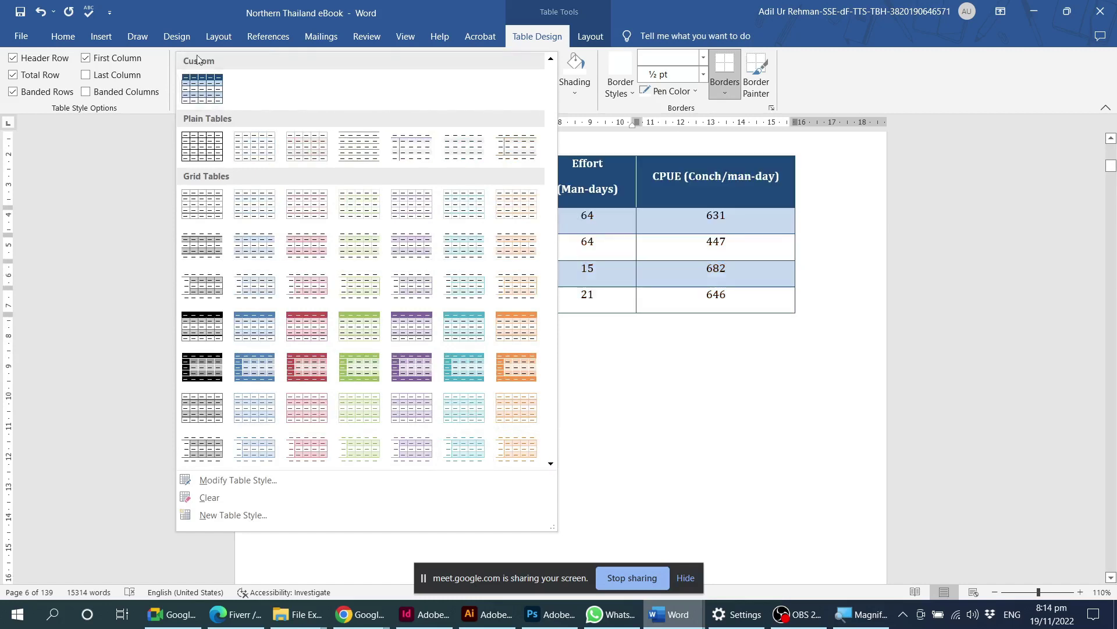
{"action": "left_click", "coordinate": [205, 90]}
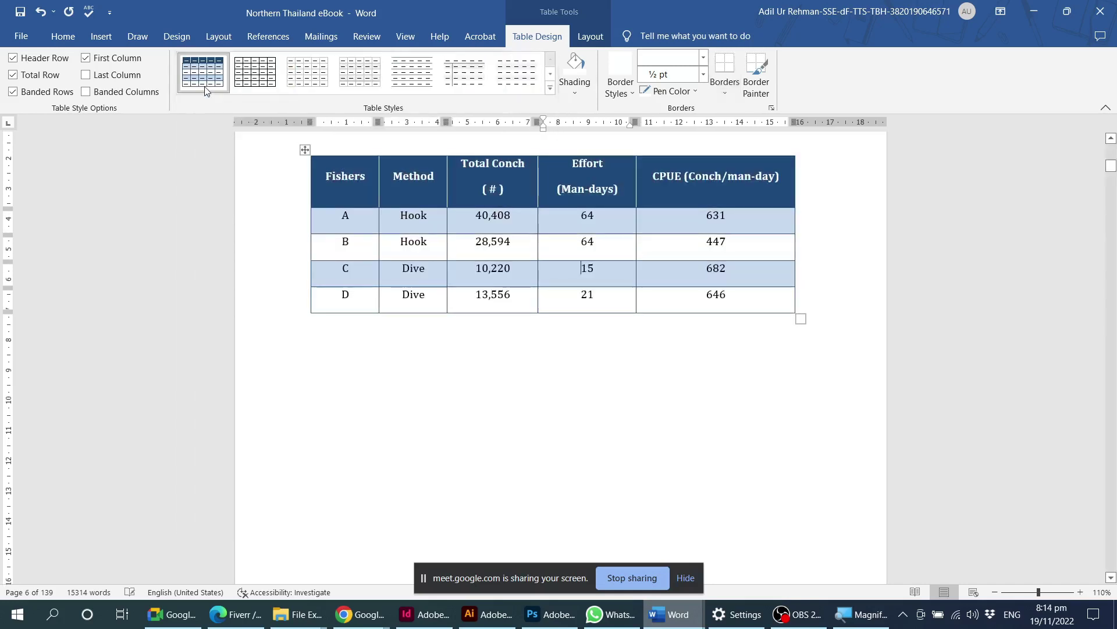
{"action": "left_click", "coordinate": [339, 189]}
{"action": "scroll", "coordinate": [357, 280], "scroll_direction": "up", "scroll_amount": 3}
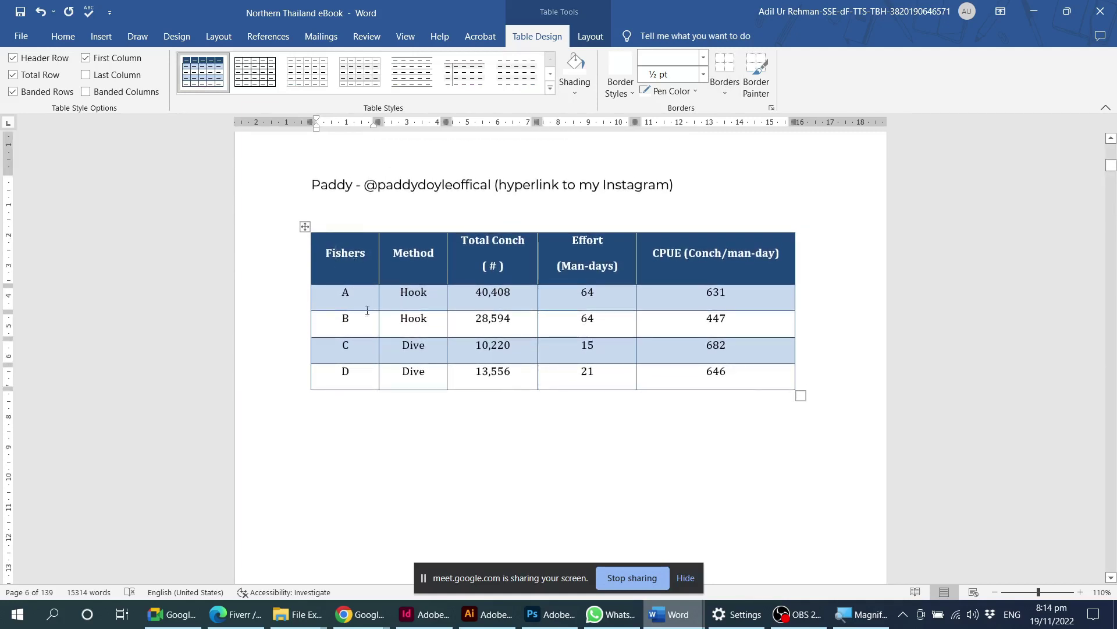
Compare Header Row and First Column emphasis, leaving Header Row on and First Column off.
{"action": "left_click", "coordinate": [813, 374]}
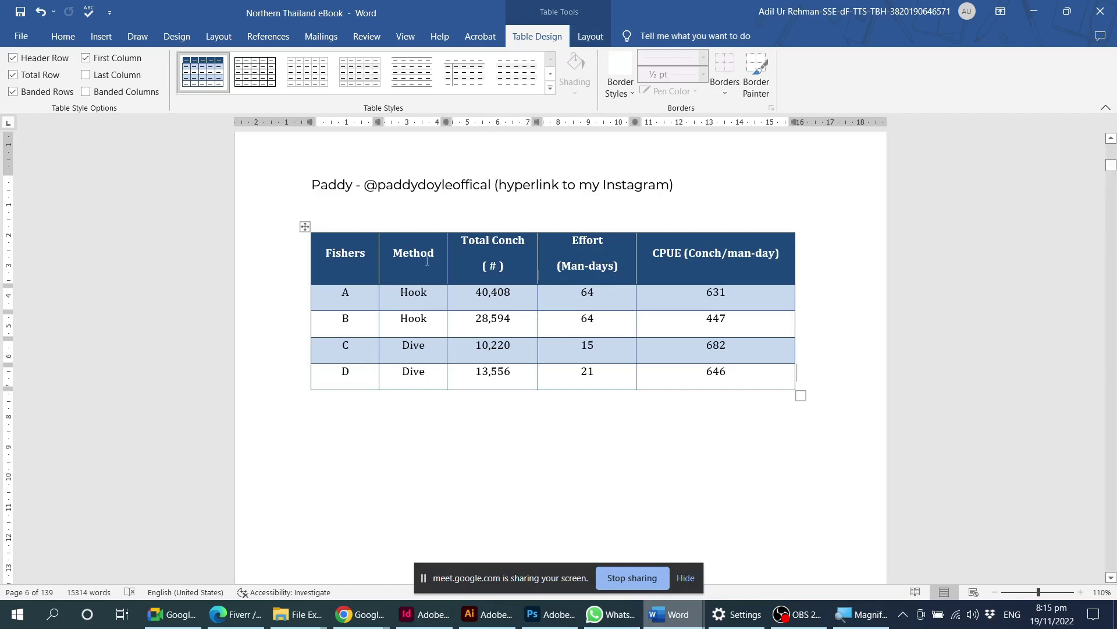
{"action": "left_click_drag", "start_coordinate": [367, 267], "coordinate": [724, 371]}
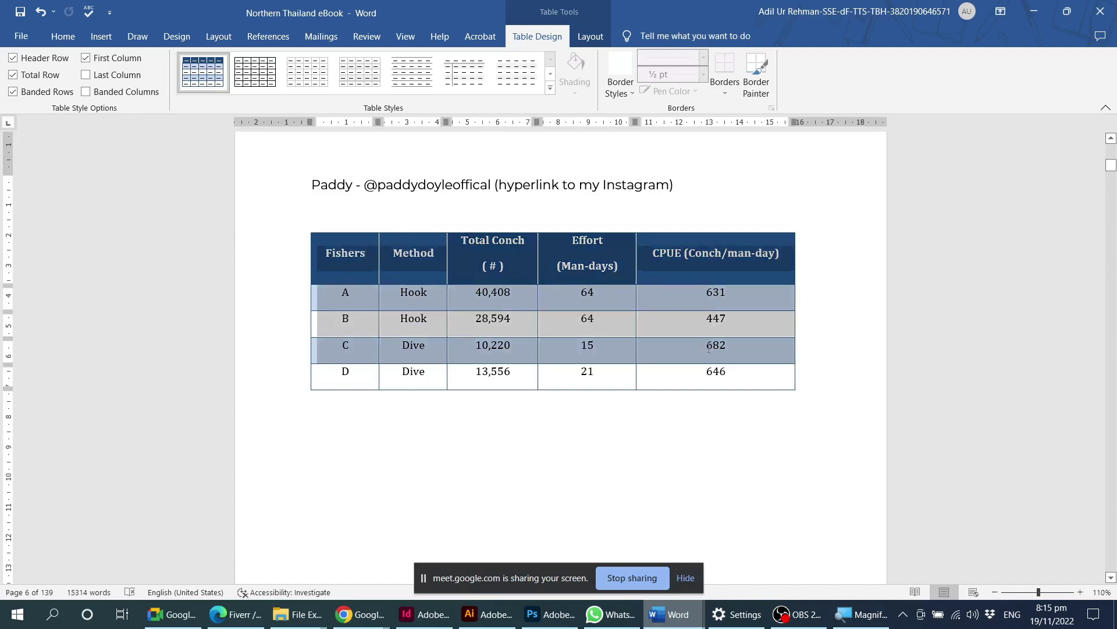
{"action": "left_click", "coordinate": [723, 371]}
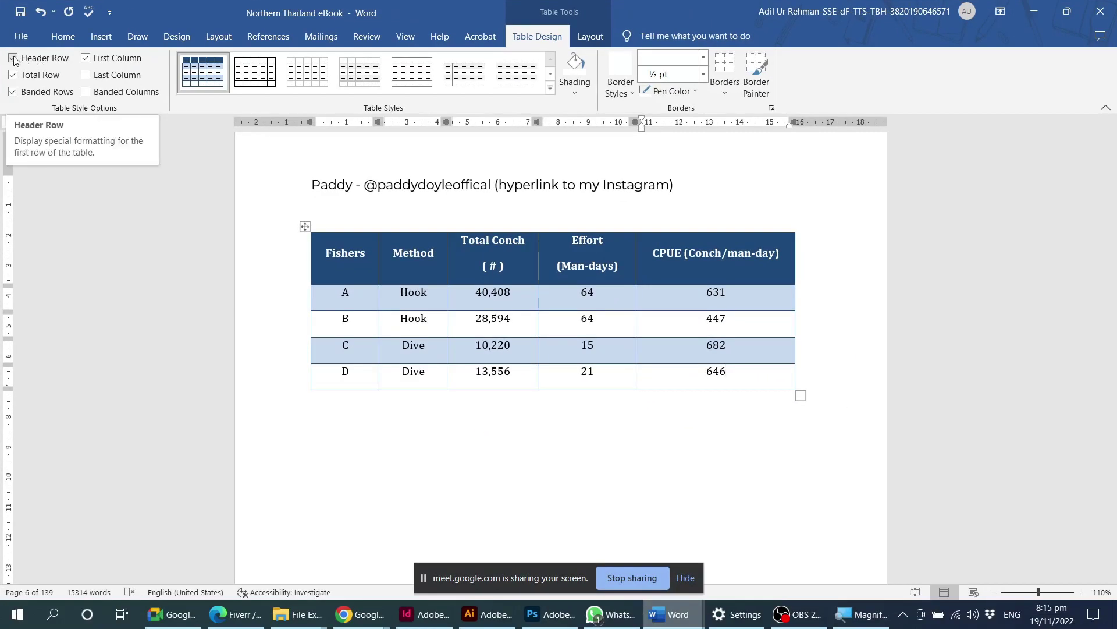
{"action": "left_click", "coordinate": [13, 58]}
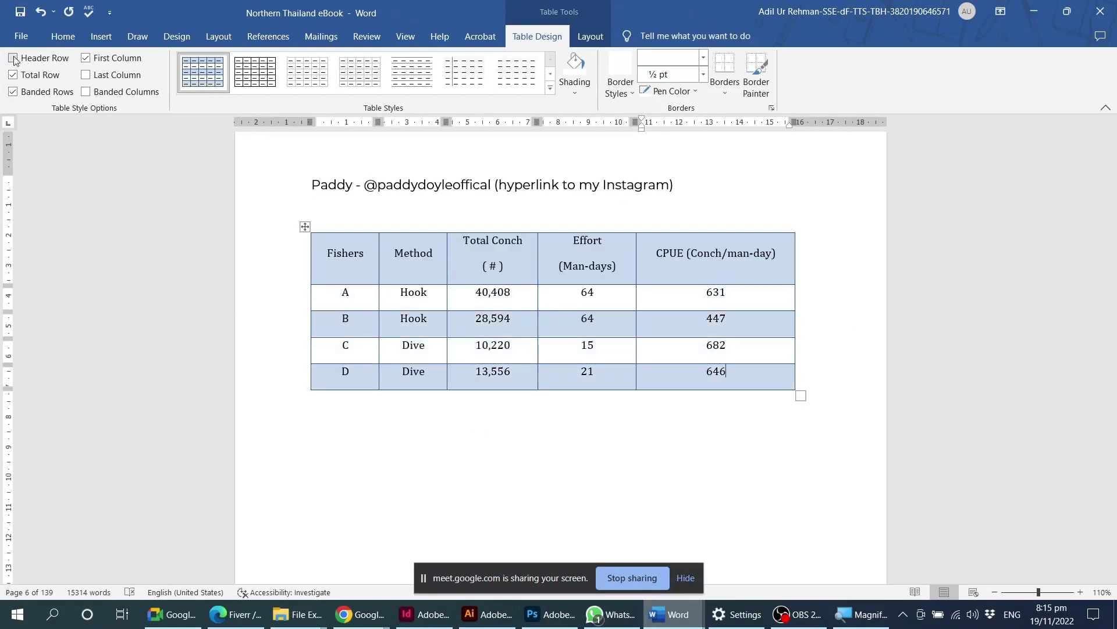
{"action": "left_click", "coordinate": [12, 58]}
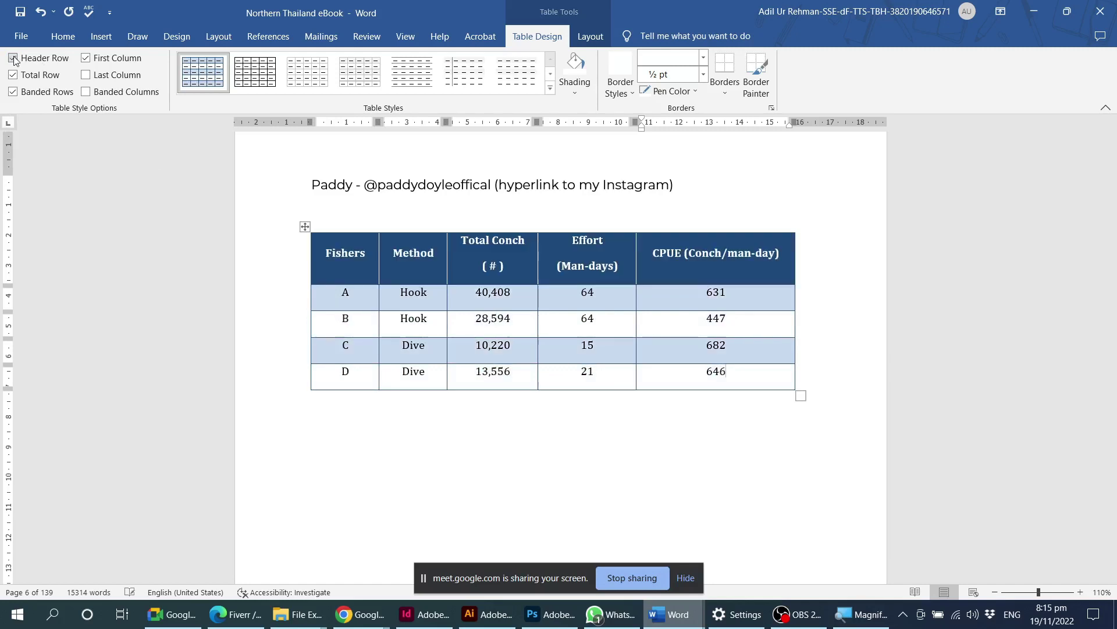
{"action": "left_click", "coordinate": [87, 58]}
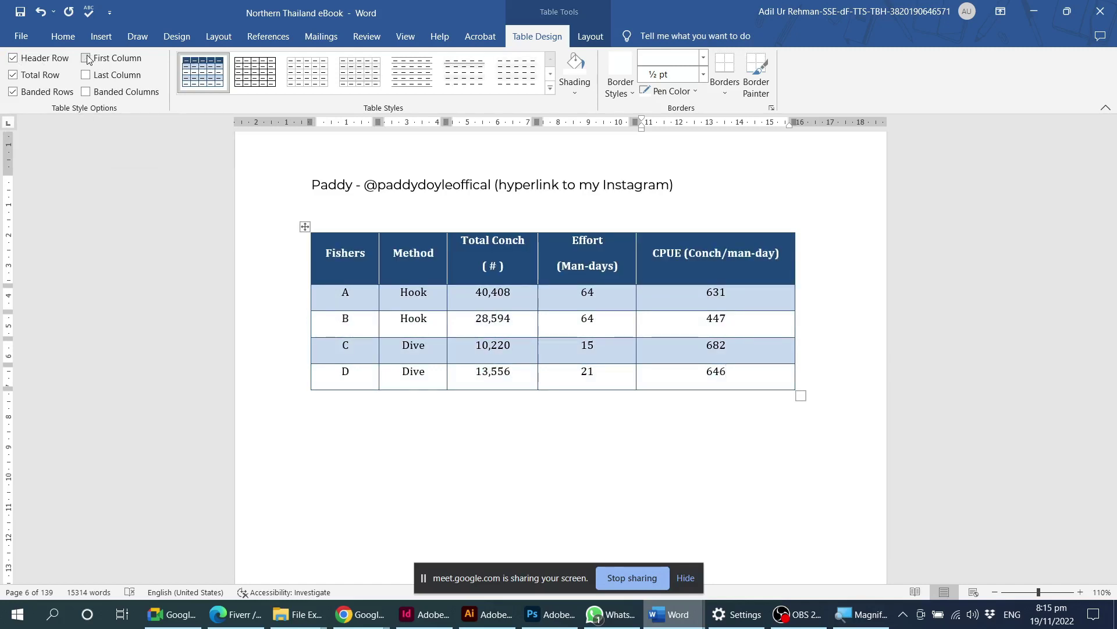
{"action": "left_click", "coordinate": [87, 59]}
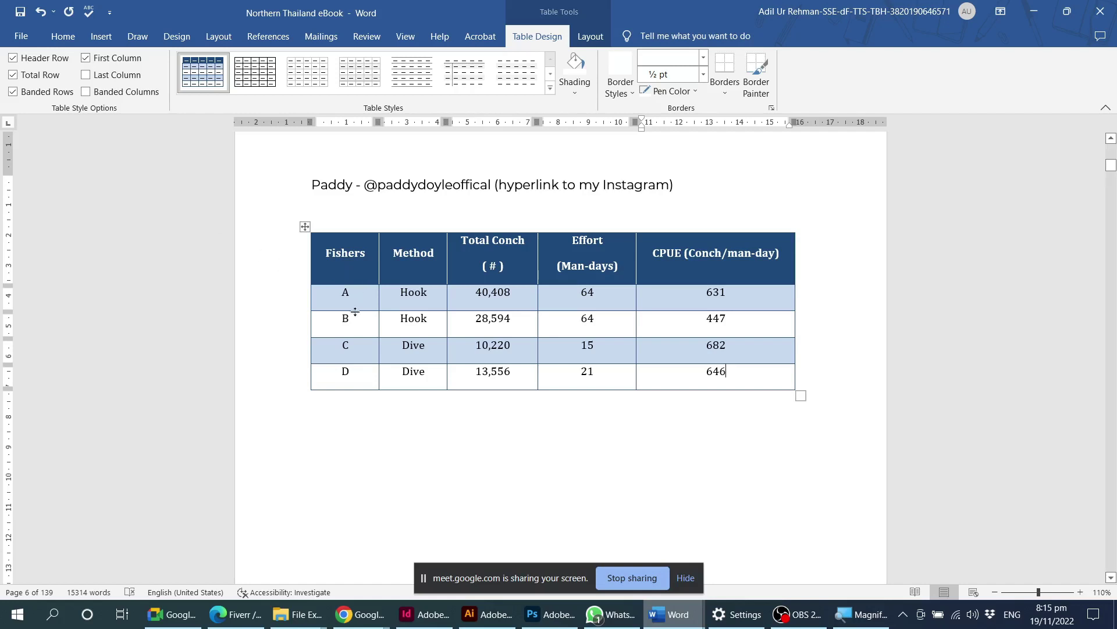
{"action": "left_click", "coordinate": [86, 59]}
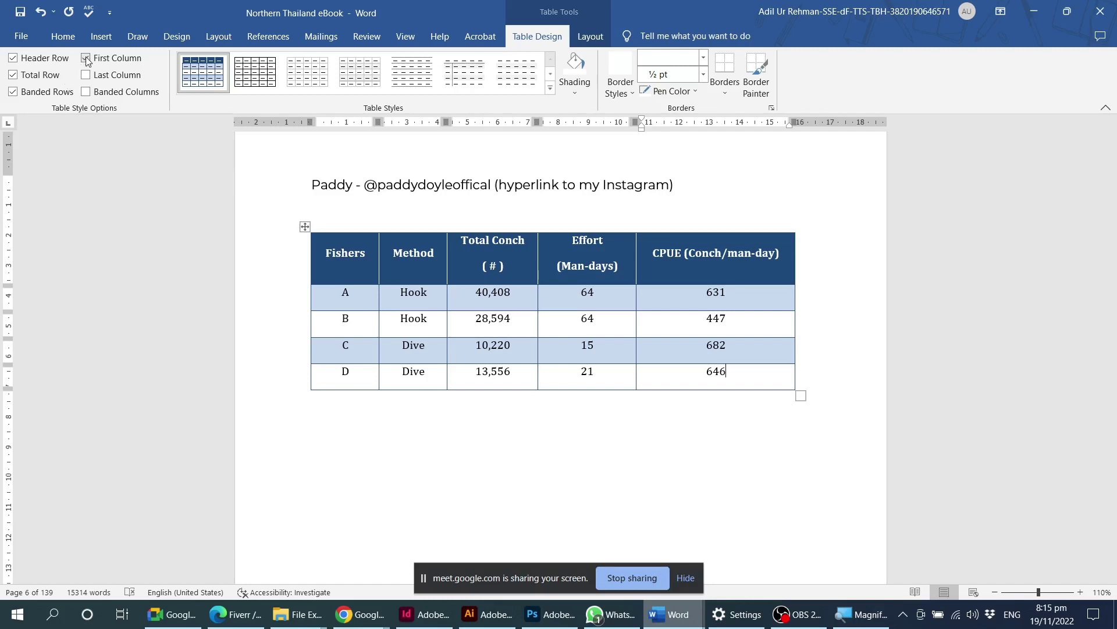
Keep Banded Rows shading on and turn on Total Row formatting.
{"action": "left_click", "coordinate": [13, 92]}
{"action": "scroll", "coordinate": [466, 315], "scroll_direction": "down", "scroll_amount": 2}
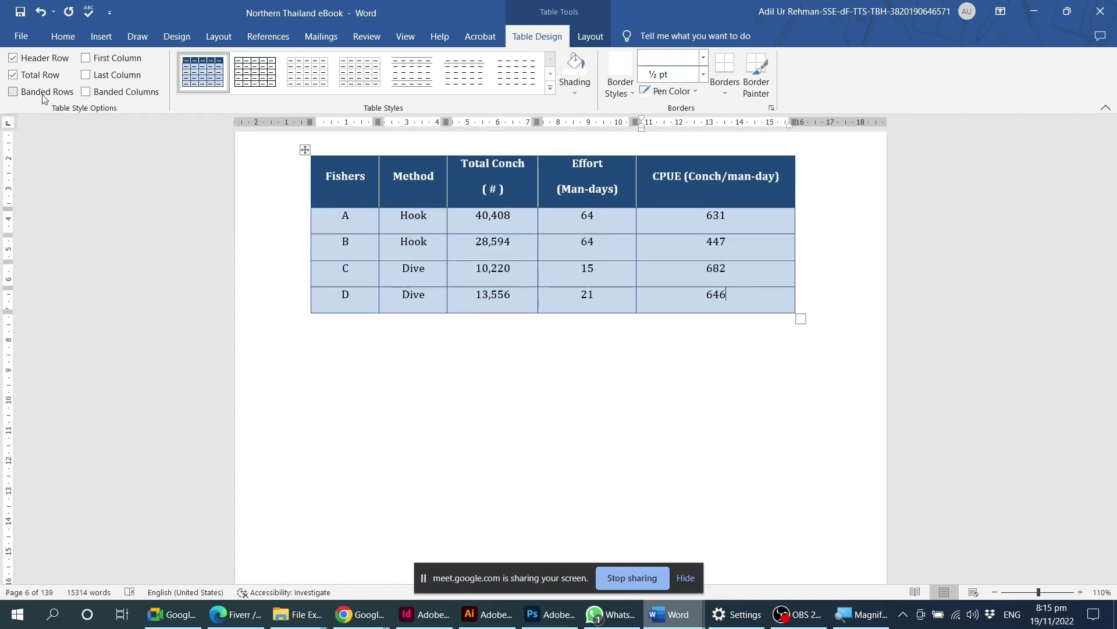
{"action": "left_click", "coordinate": [13, 92]}
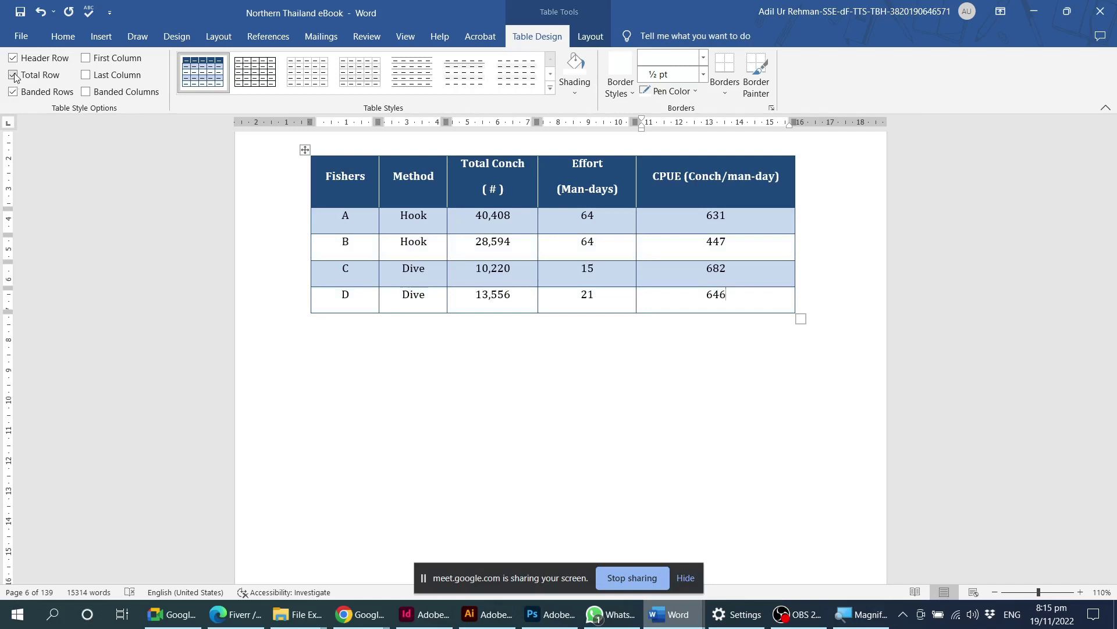
{"action": "left_click", "coordinate": [13, 75]}
{"action": "left_click", "coordinate": [366, 177]}
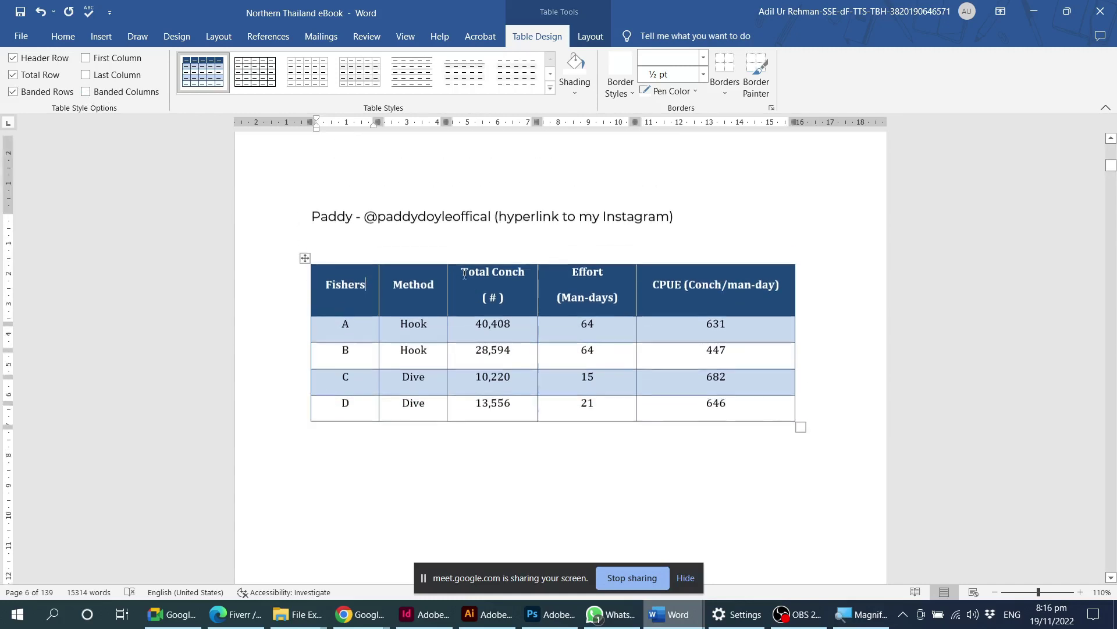
{"action": "scroll", "coordinate": [473, 240], "scroll_direction": "up", "scroll_amount": 3}
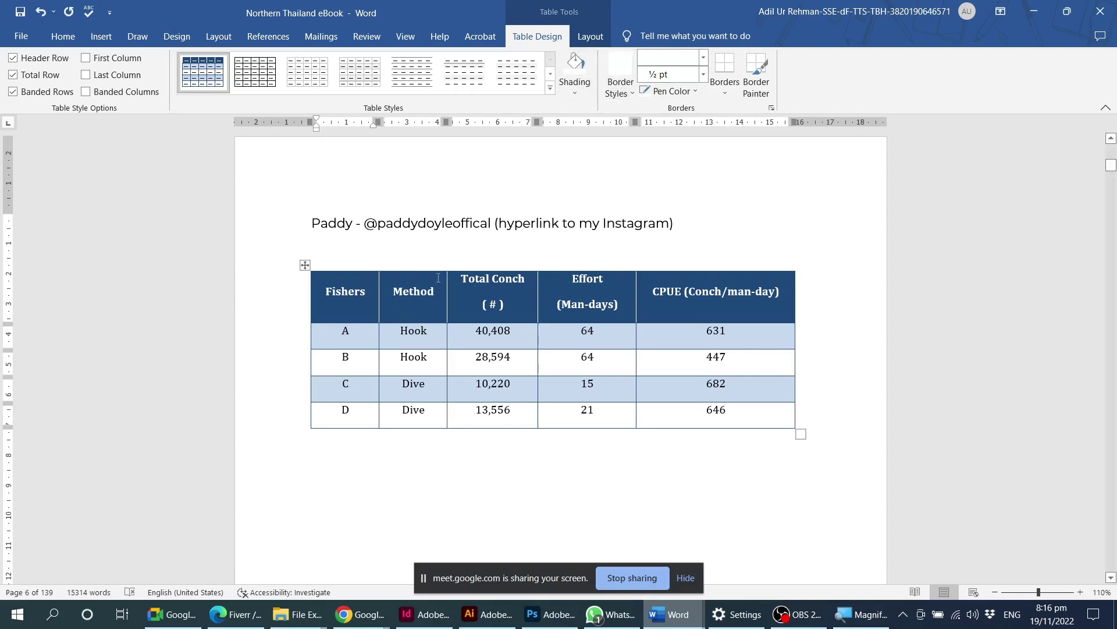
Shade row D's last CPUE cell (646) red.
{"action": "left_click", "coordinate": [699, 337]}
{"action": "double_click", "coordinate": [679, 412]}
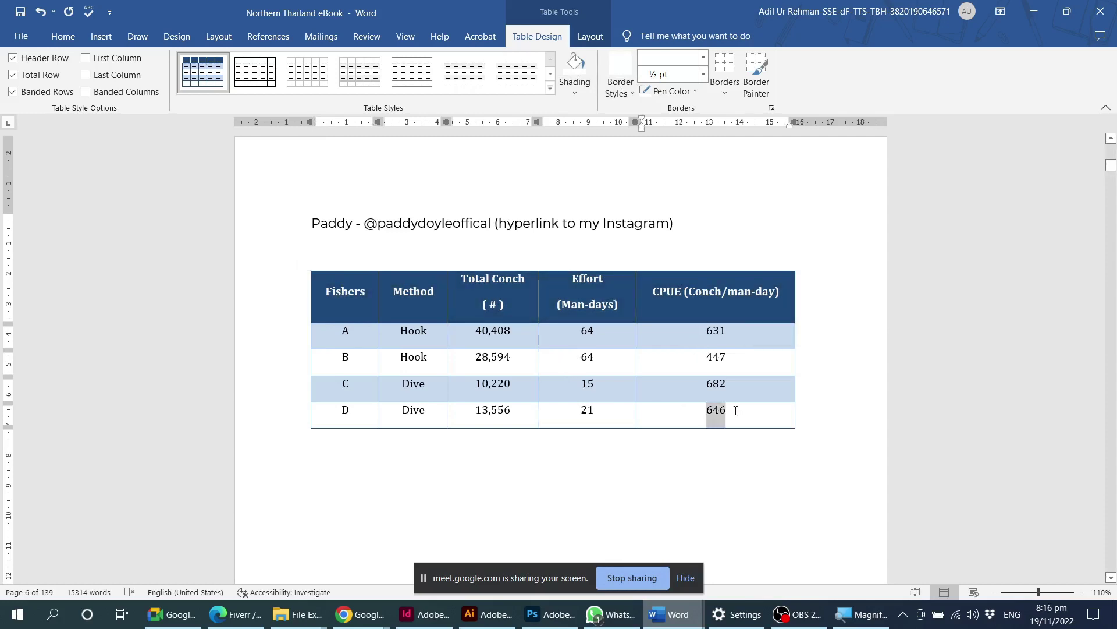
{"action": "left_click", "coordinate": [681, 414]}
{"action": "mouse_move", "coordinate": [680, 414]}
{"action": "left_mouse_down"}
{"action": "mouse_move", "coordinate": [786, 419]}
{"action": "mouse_move", "coordinate": [802, 442]}
{"action": "left_mouse_up"}
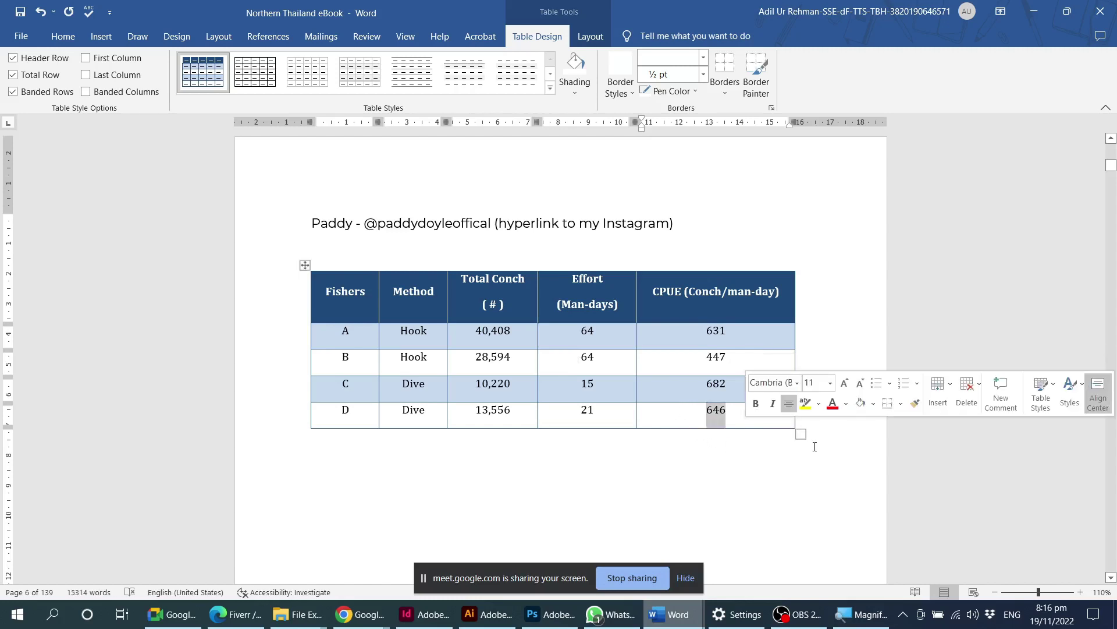
{"action": "left_click", "coordinate": [577, 97]}
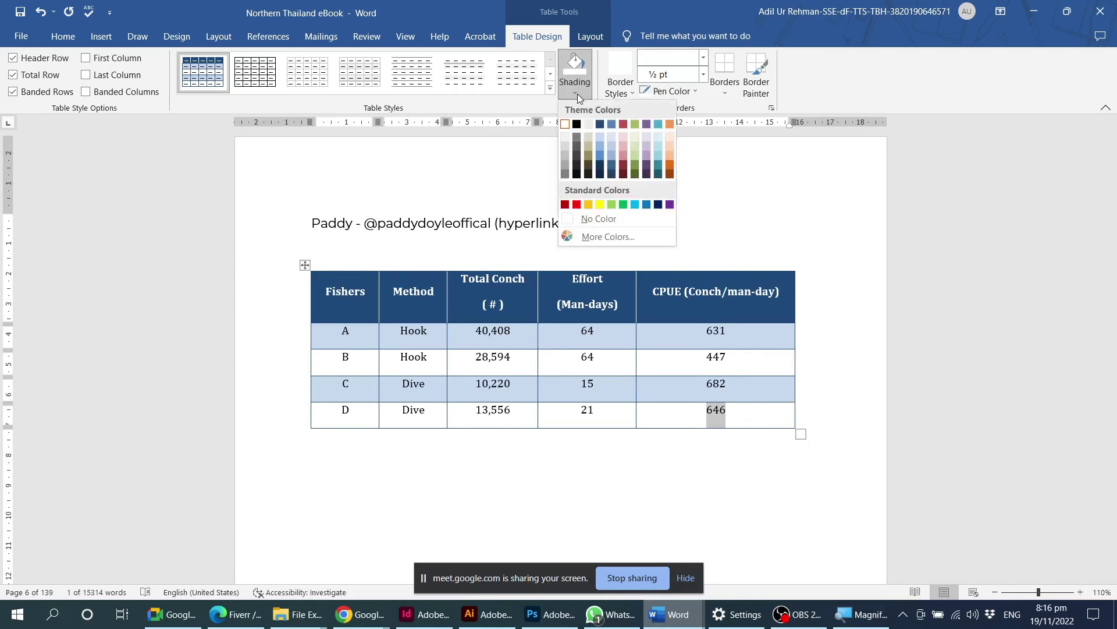
{"action": "left_click", "coordinate": [629, 130]}
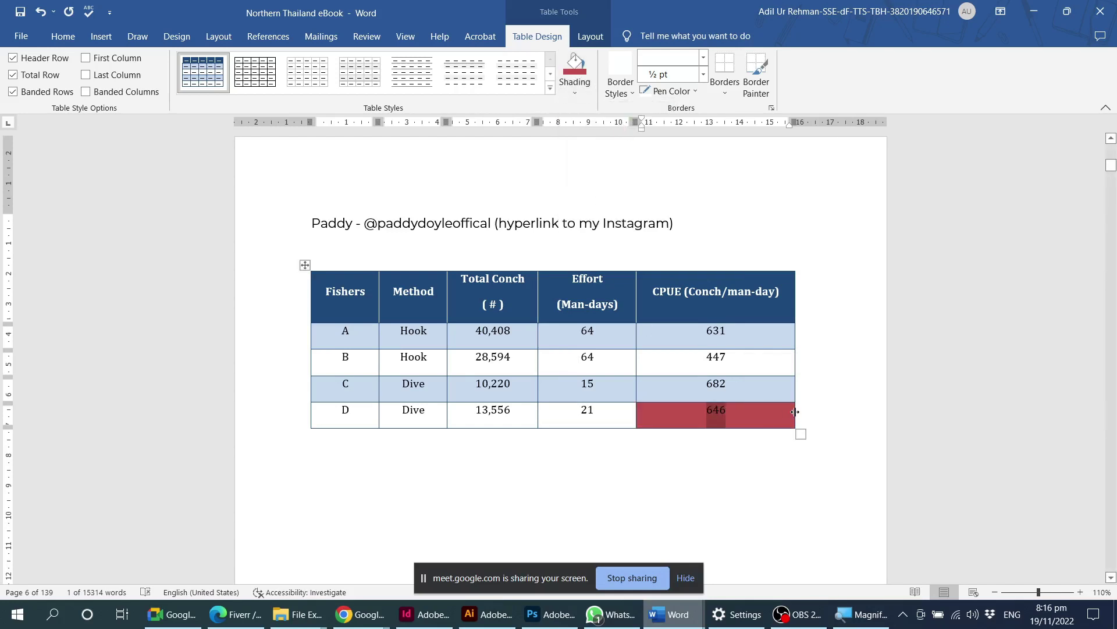
{"action": "left_click", "coordinate": [739, 412]}
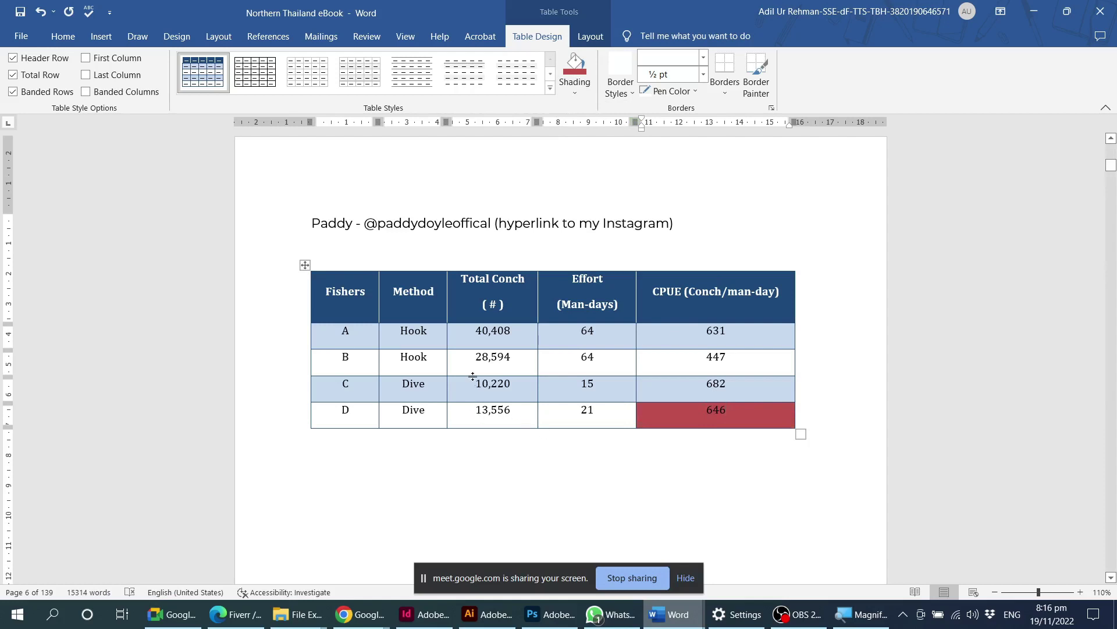
Shade row B's Total Conch cell (28,594) yellow.
{"action": "left_click_drag", "start_coordinate": [470, 354], "coordinate": [513, 358]}
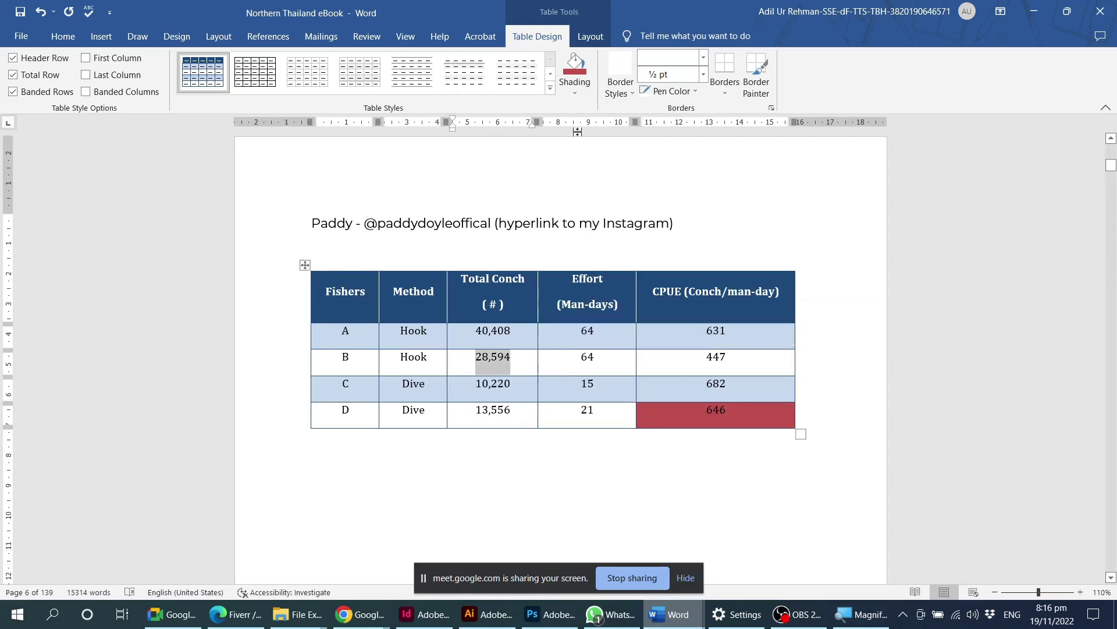
{"action": "left_click", "coordinate": [583, 98]}
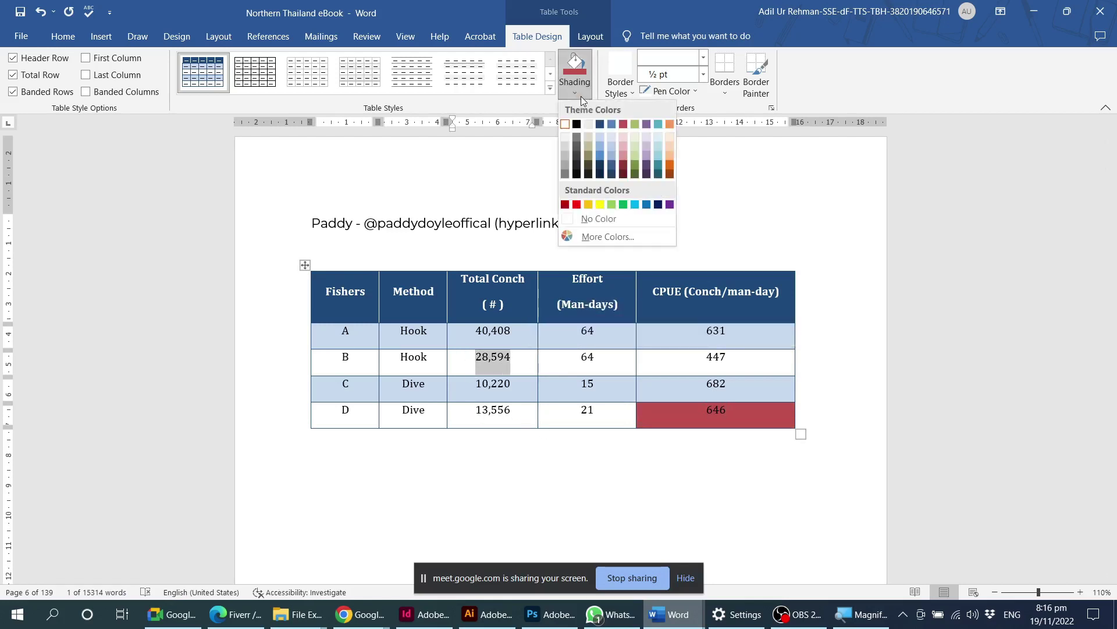
{"action": "left_click", "coordinate": [601, 207]}
{"action": "left_click", "coordinate": [626, 385]}
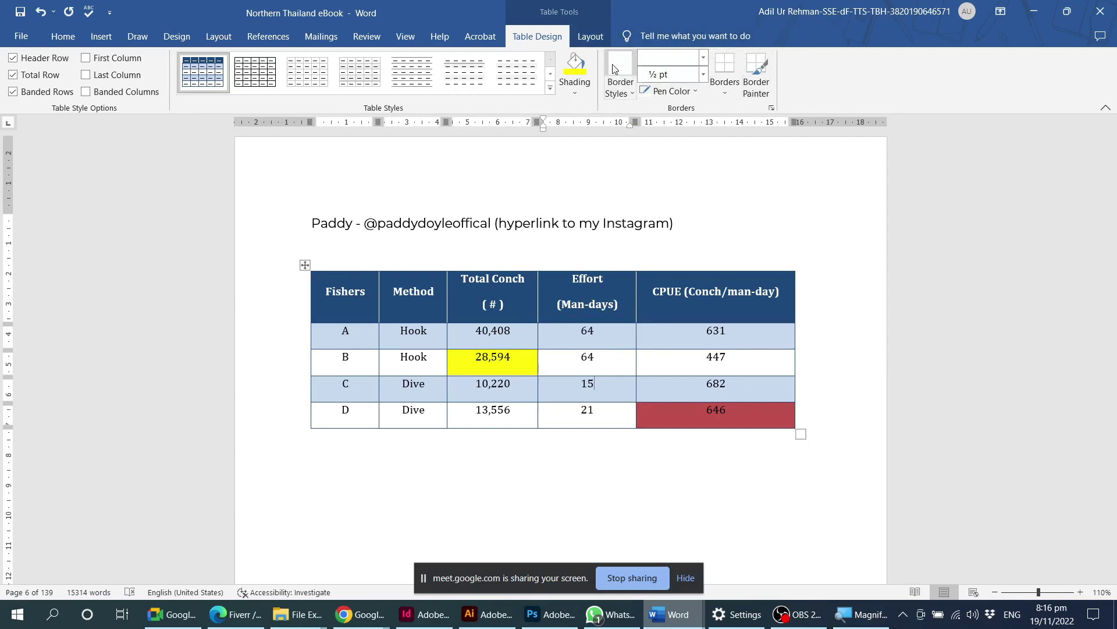
Pick a theme border style from Border Styles to paint with.
{"action": "left_click", "coordinate": [621, 94]}
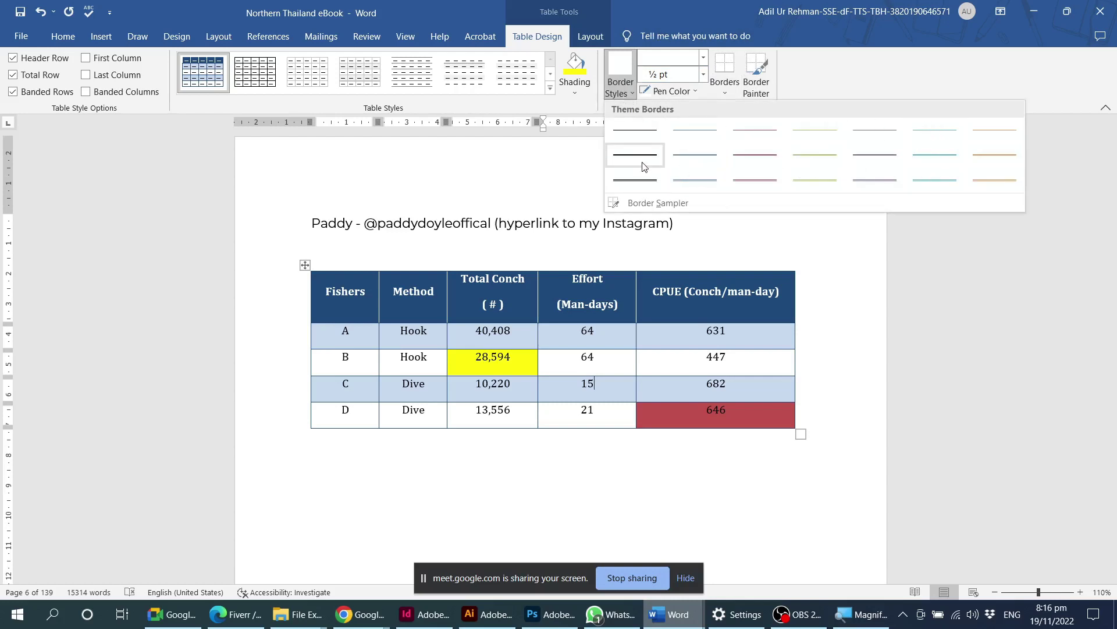
{"action": "left_click", "coordinate": [789, 105]}
{"action": "left_click", "coordinate": [703, 57]}
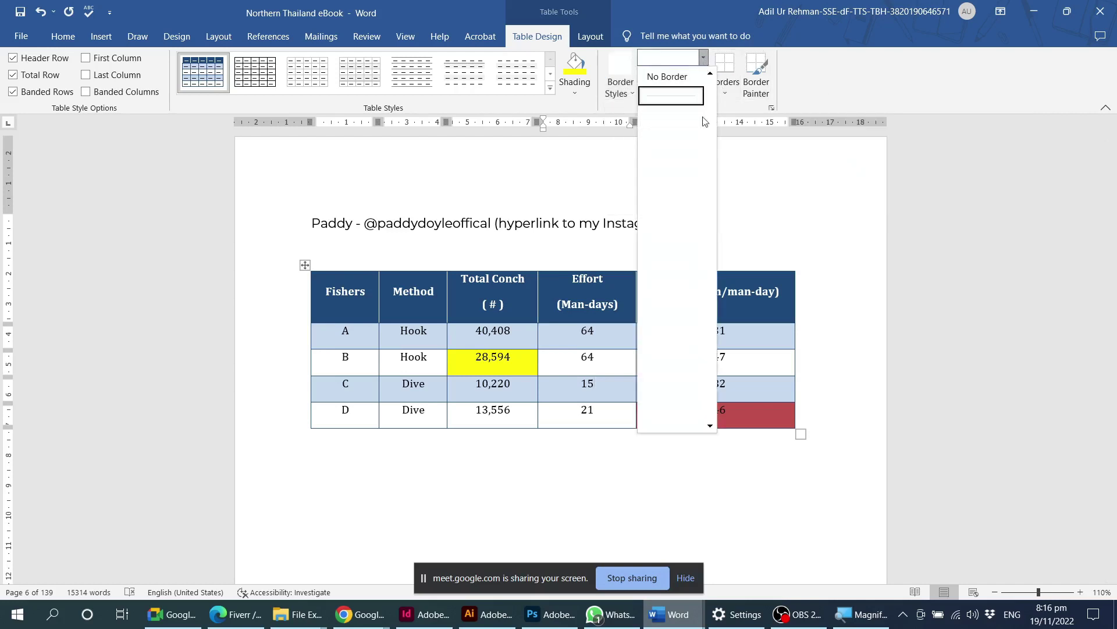
{"action": "left_click", "coordinate": [619, 87]}
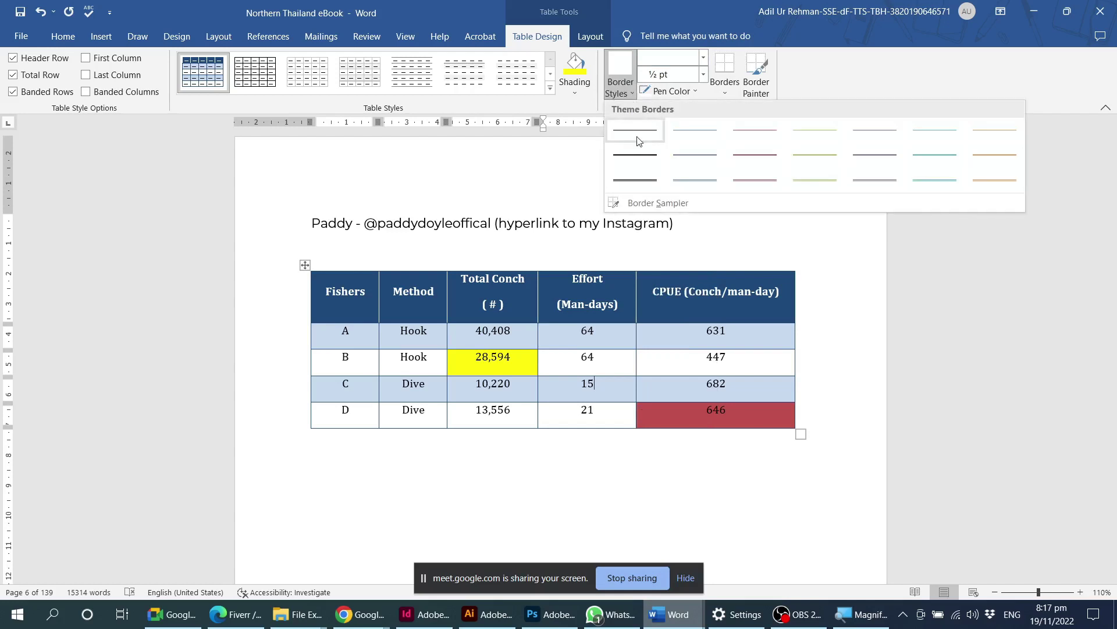
{"action": "left_click", "coordinate": [639, 141]}
Set the border line to fine dashed at ½ pt, leaving pen colour and borders unchanged.
{"action": "left_click", "coordinate": [704, 56]}
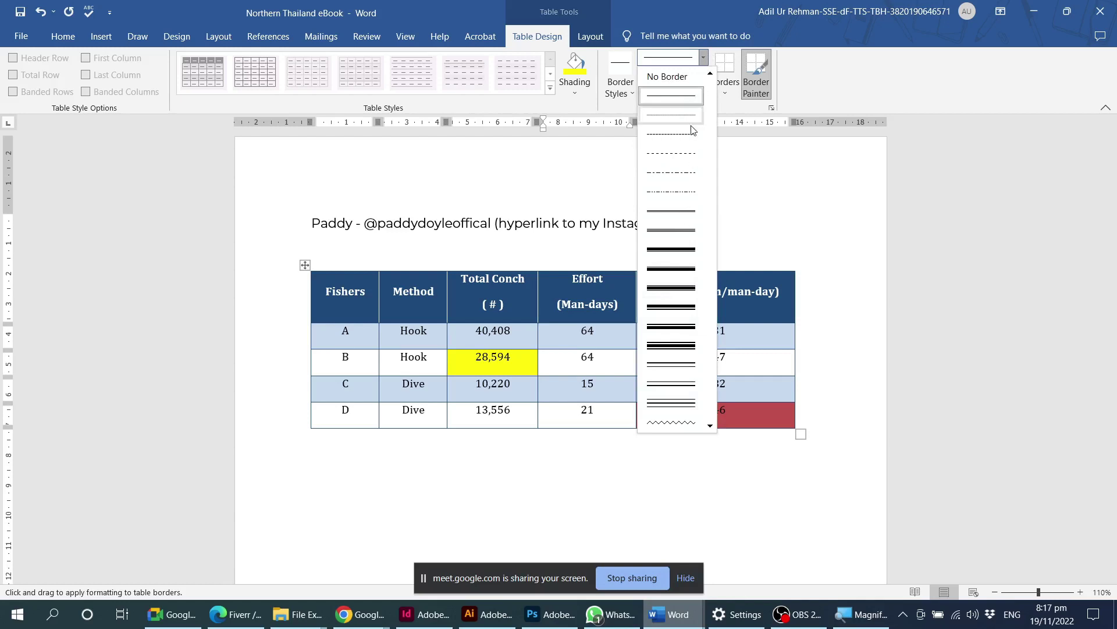
{"action": "left_click", "coordinate": [676, 134]}
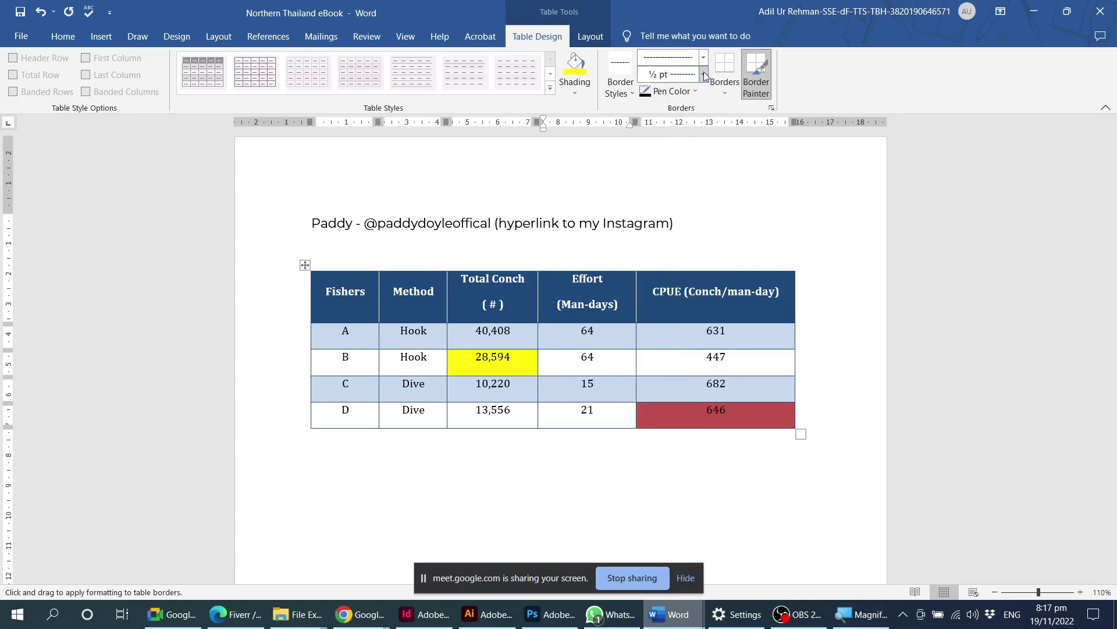
{"action": "left_click", "coordinate": [704, 74]}
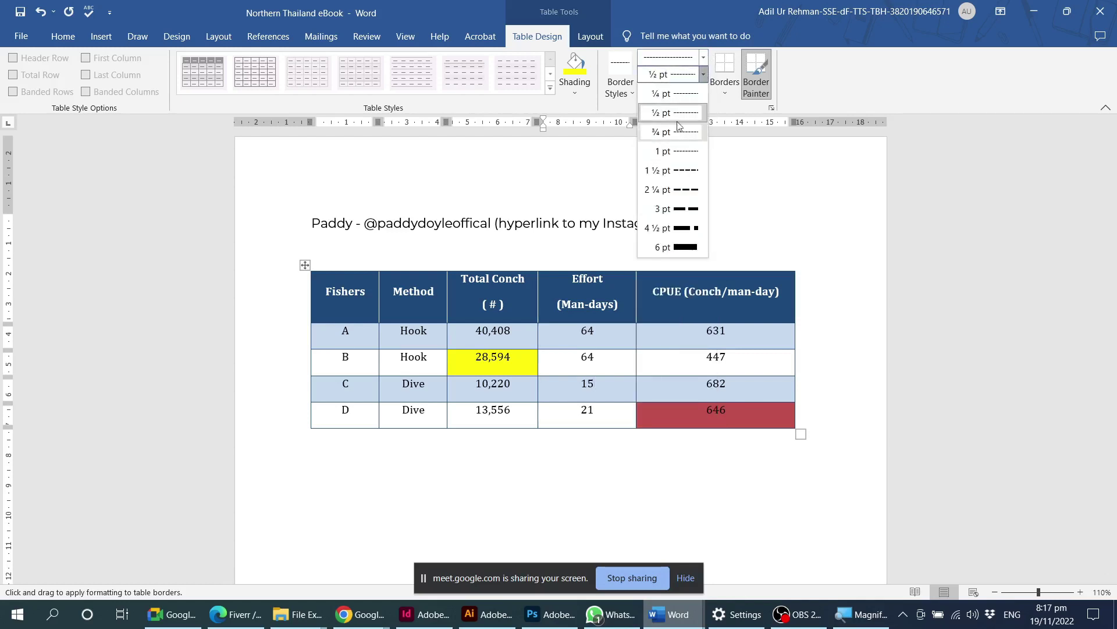
{"action": "left_click", "coordinate": [703, 74]}
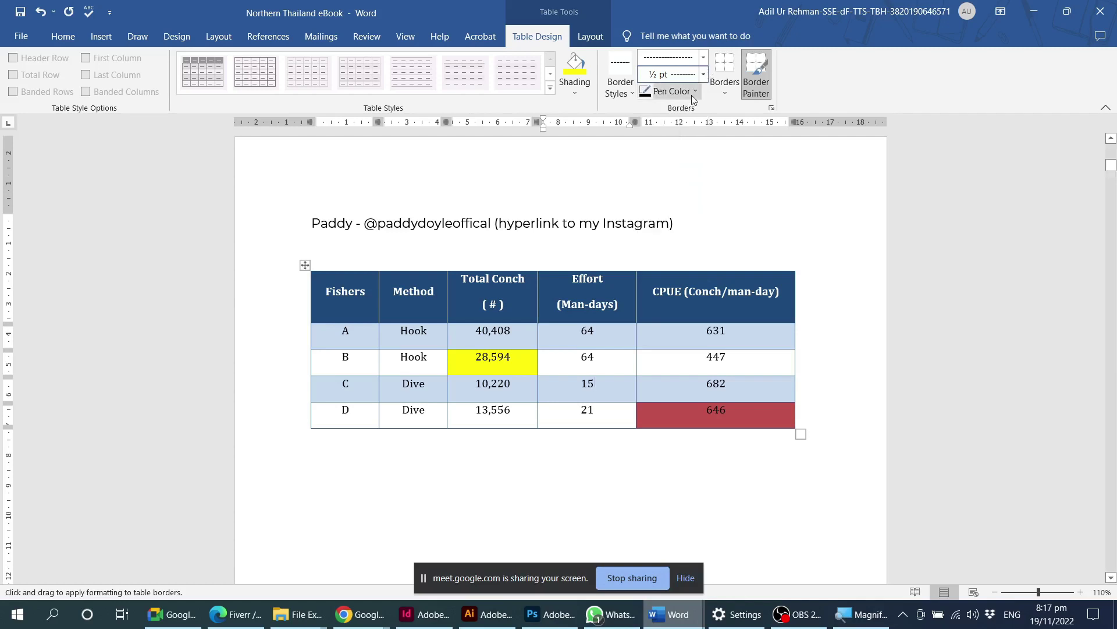
{"action": "left_click", "coordinate": [692, 95]}
{"action": "left_click", "coordinate": [698, 91]}
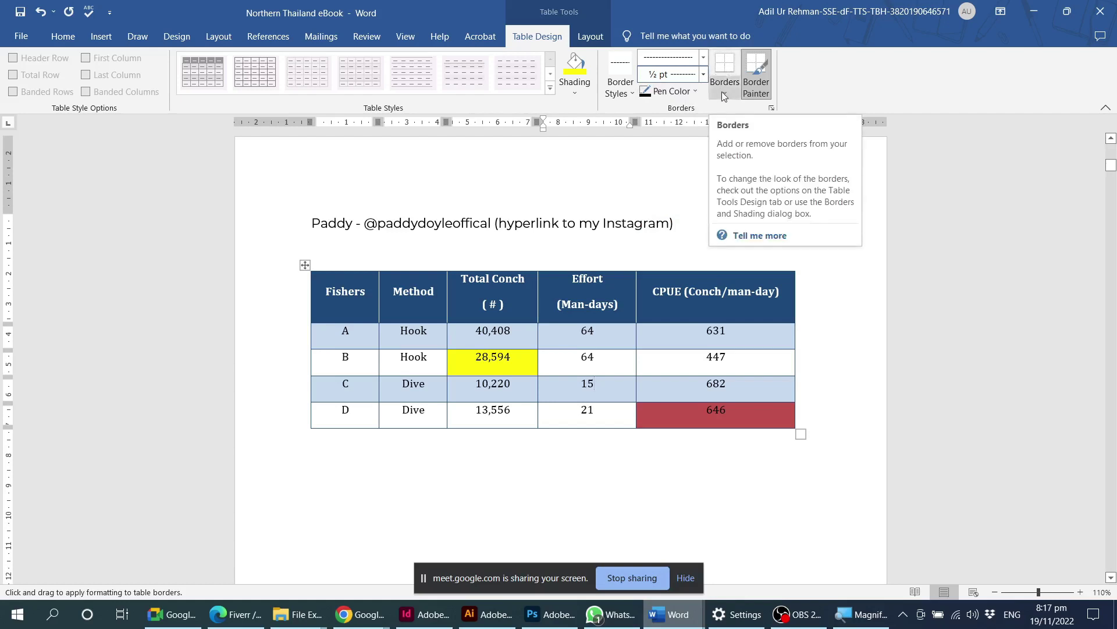
{"action": "left_click", "coordinate": [721, 92]}
{"action": "left_click", "coordinate": [724, 90]}
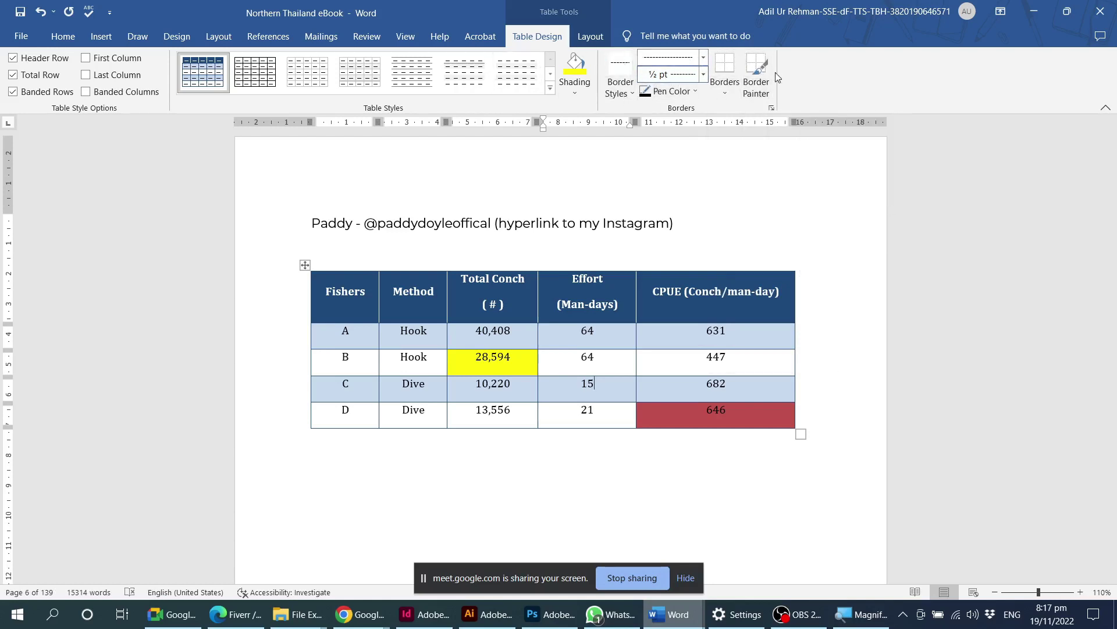
Set the pen colour to red and paint dashed borders around row B's Effort cell (64).
{"action": "left_click", "coordinate": [682, 93]}
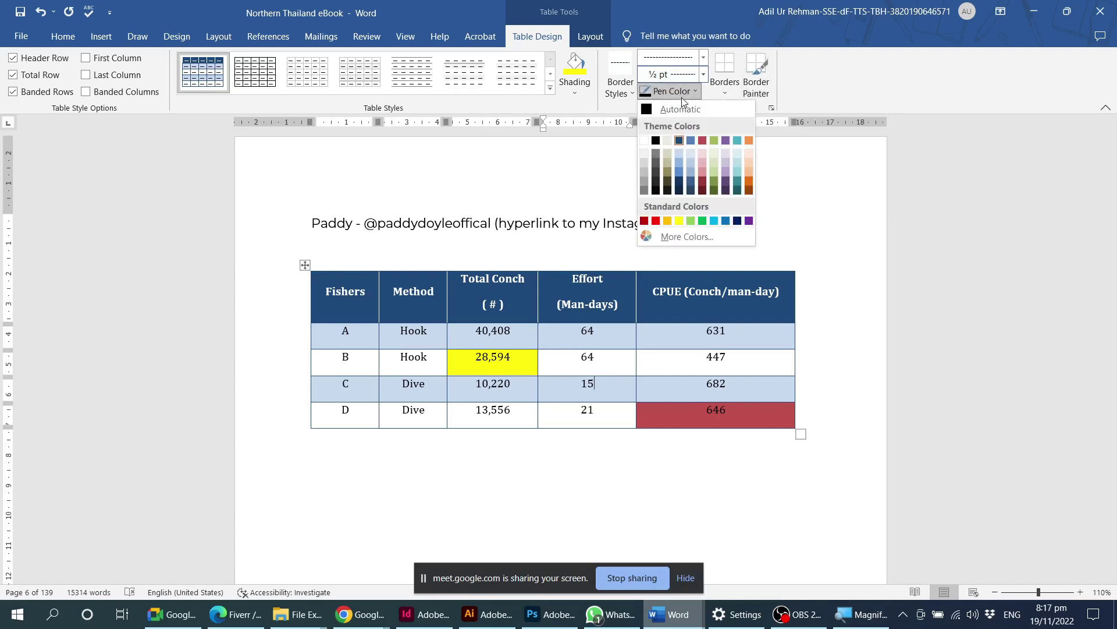
{"action": "left_click", "coordinate": [656, 221]}
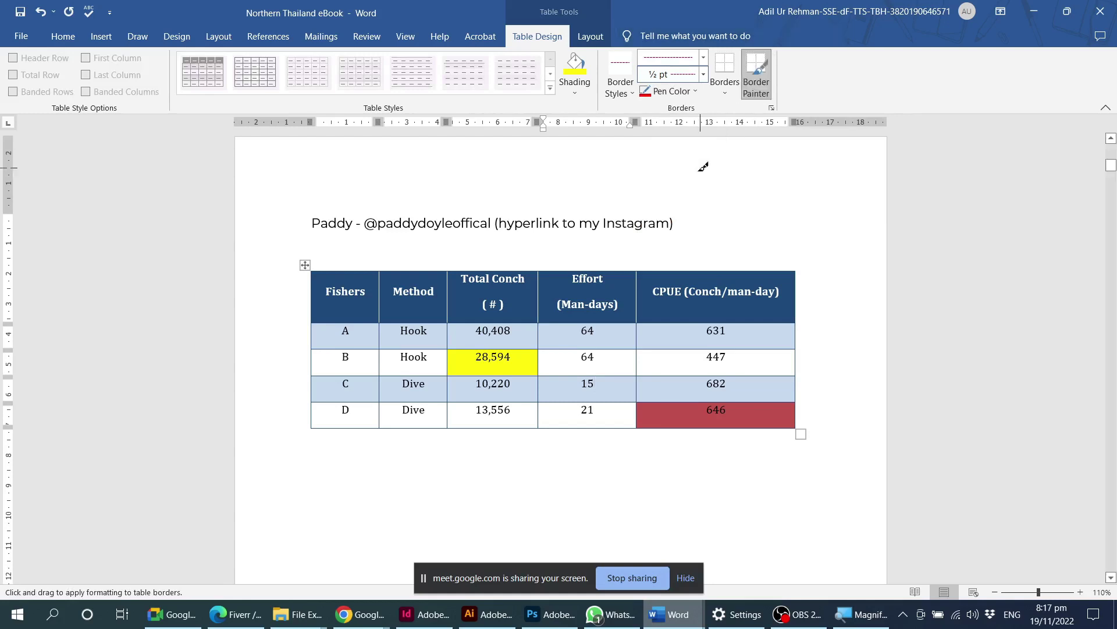
{"action": "scroll", "coordinate": [710, 166], "scroll_direction": "down", "scroll_amount": 3}
{"action": "scroll", "coordinate": [710, 166], "scroll_direction": "down", "scroll_amount": 2}
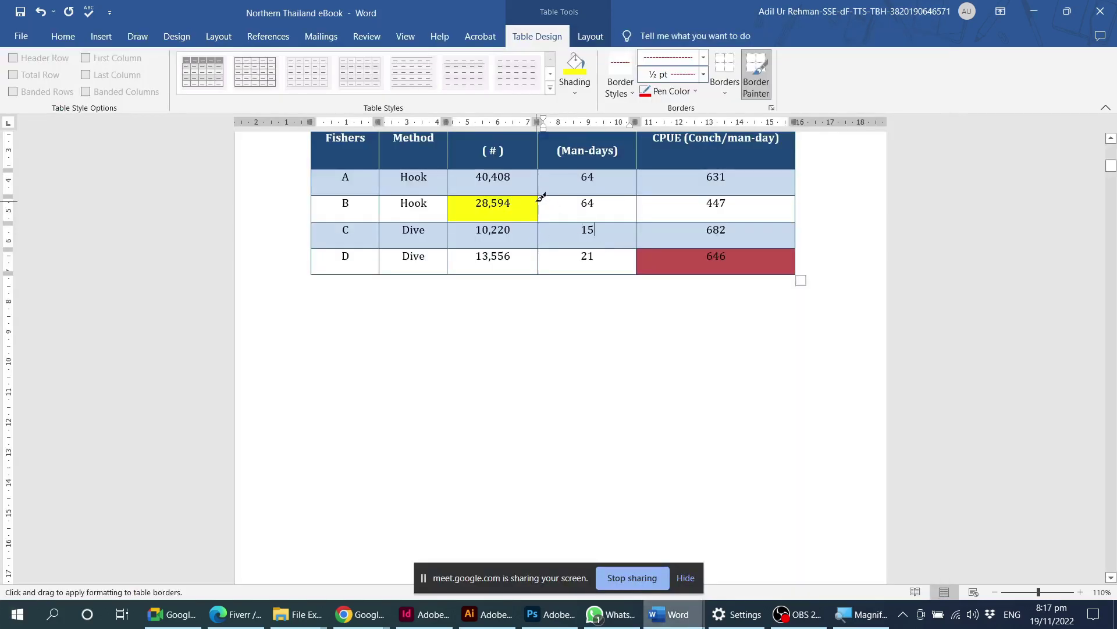
{"action": "left_click", "coordinate": [542, 193]}
{"action": "left_click_drag", "start_coordinate": [539, 196], "coordinate": [542, 215]}
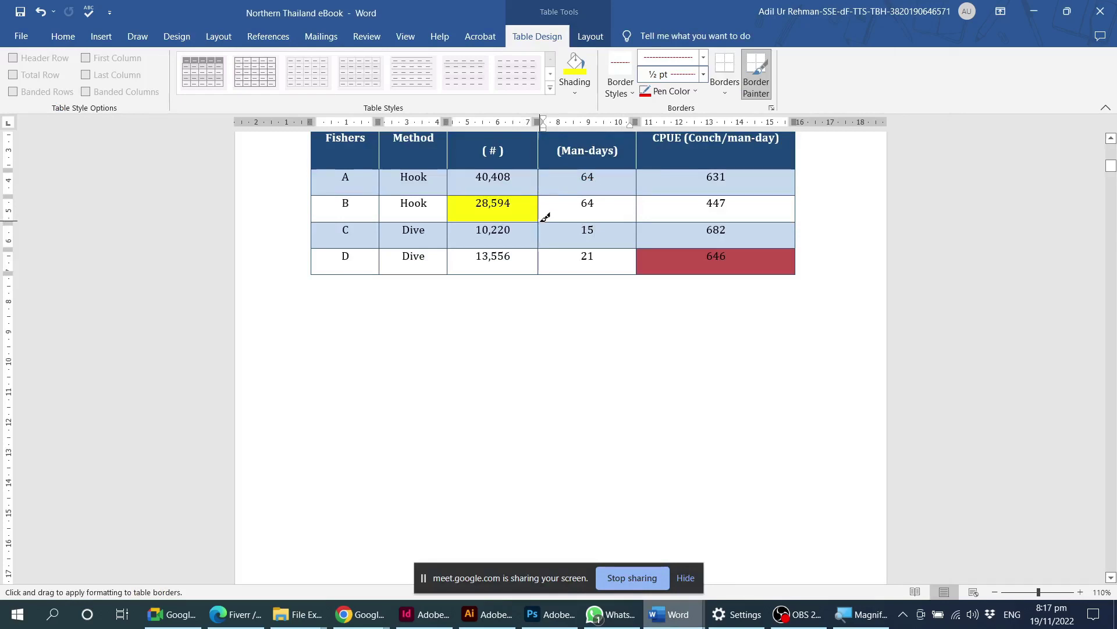
{"action": "left_click", "coordinate": [568, 195]}
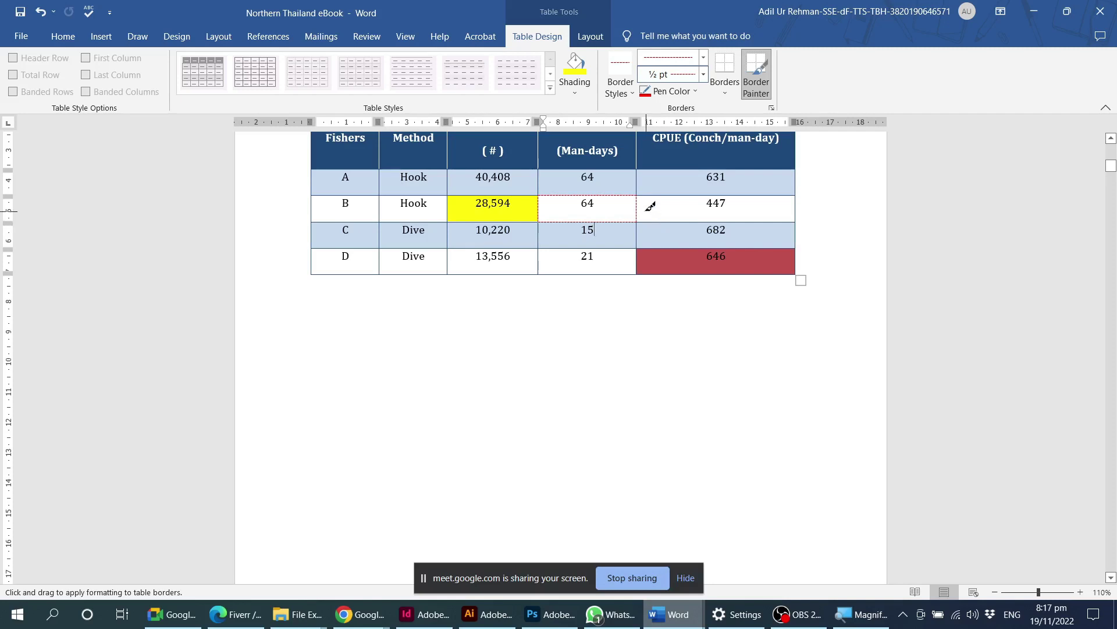
{"action": "scroll", "coordinate": [649, 195], "scroll_direction": "up", "scroll_amount": 13, "text": "ctrl"}
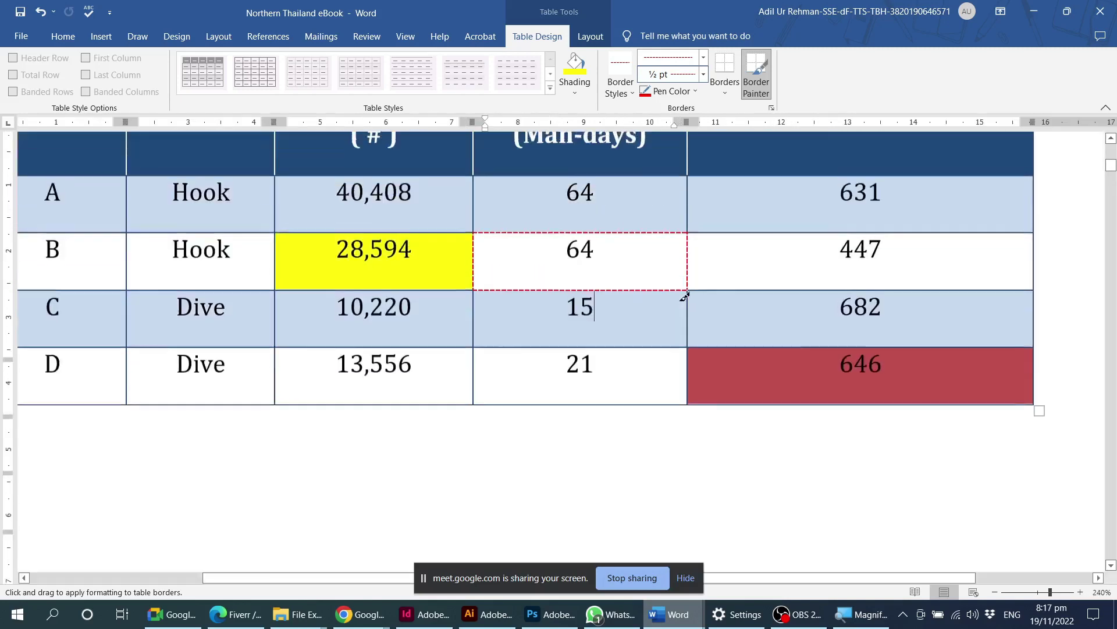
{"action": "scroll", "coordinate": [685, 297], "scroll_direction": "up", "scroll_amount": 5}
{"action": "scroll", "coordinate": [679, 320], "scroll_direction": "down", "scroll_amount": 3}
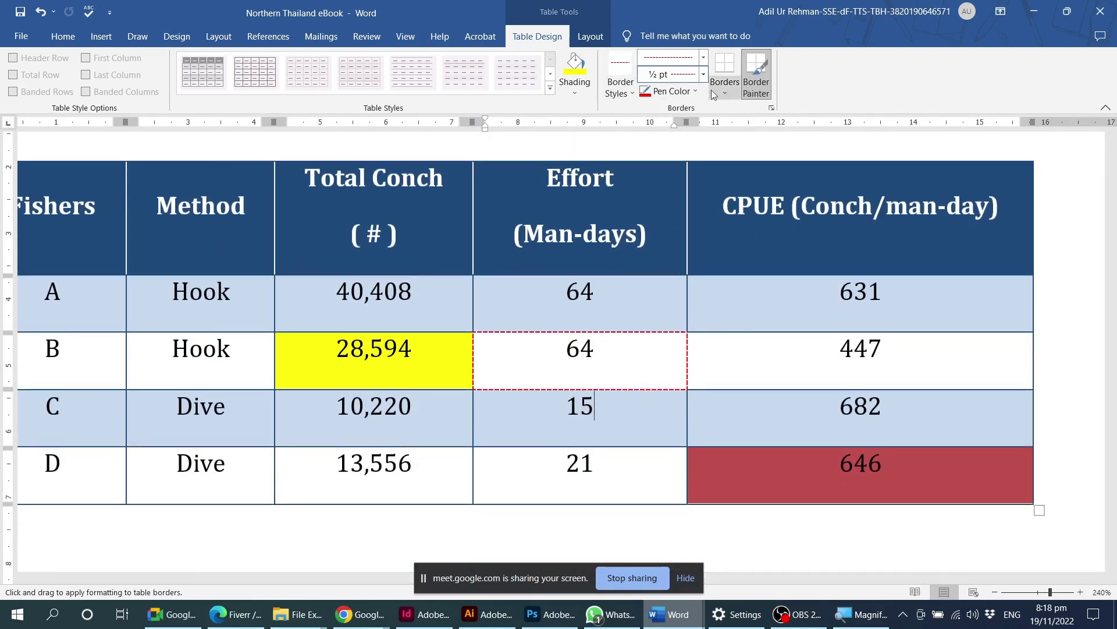
{"action": "left_click", "coordinate": [756, 74]}
{"action": "double_click", "coordinate": [631, 310]}
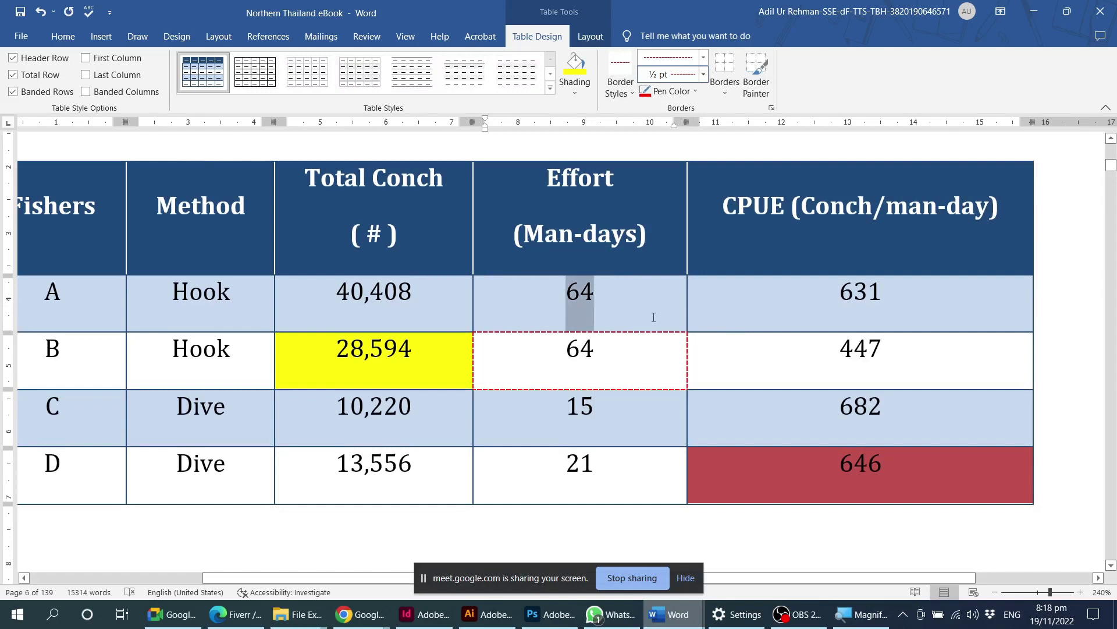
{"action": "left_click", "coordinate": [724, 90]}
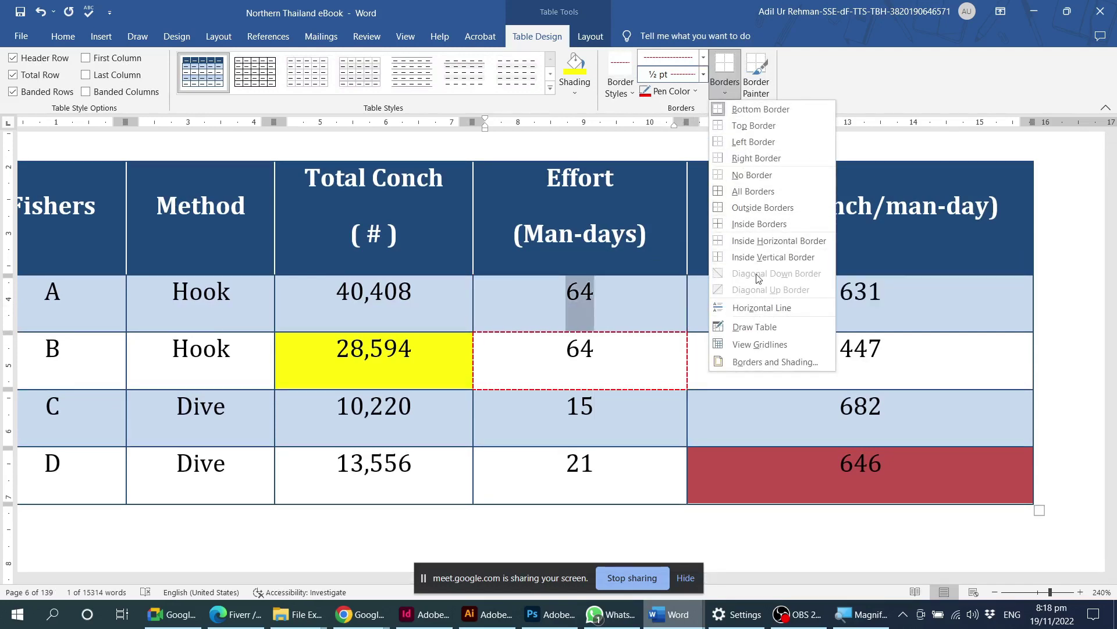
{"action": "left_click", "coordinate": [626, 330]}
{"action": "left_click", "coordinate": [724, 336]}
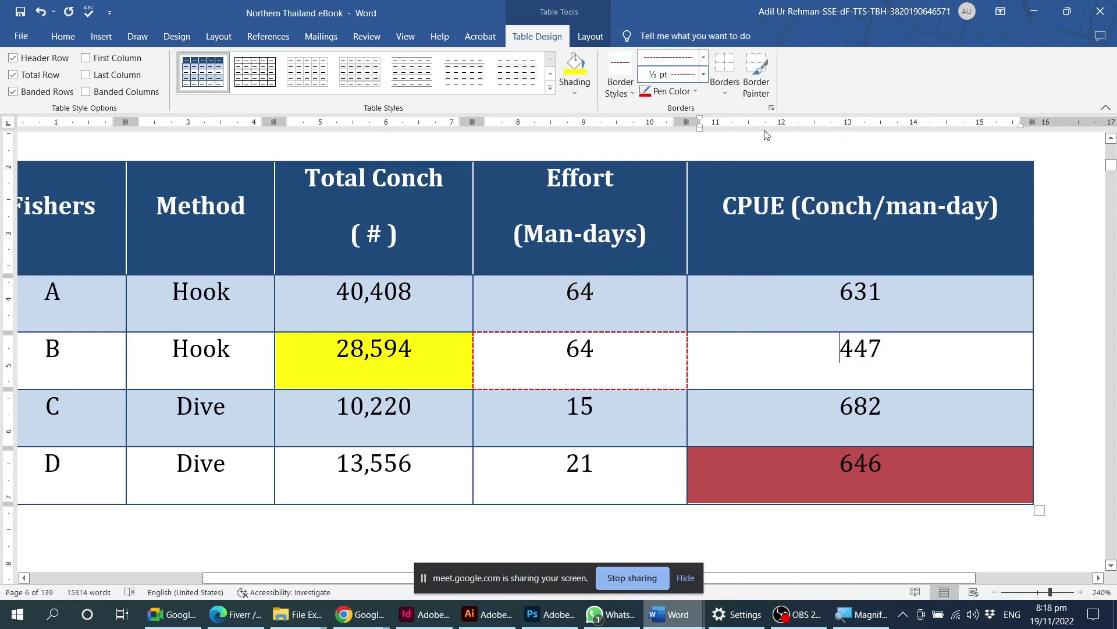
{"action": "left_click", "coordinate": [755, 92]}
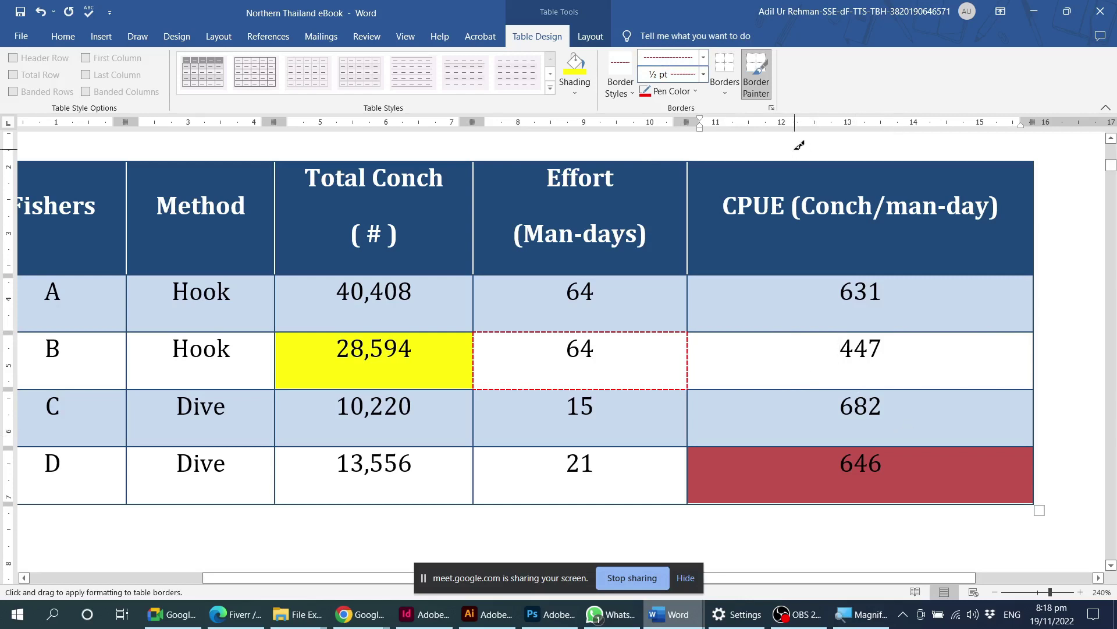
{"action": "left_click", "coordinate": [757, 75]}
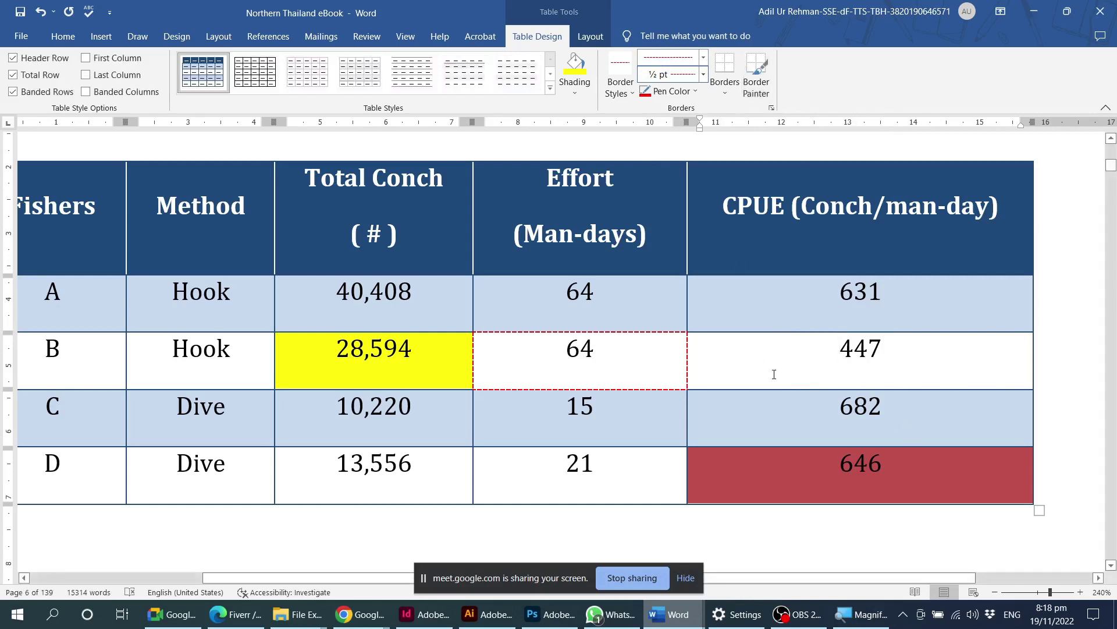
{"action": "left_click", "coordinate": [774, 375]}
{"action": "scroll", "coordinate": [666, 305], "scroll_direction": "down", "scroll_amount": 4}
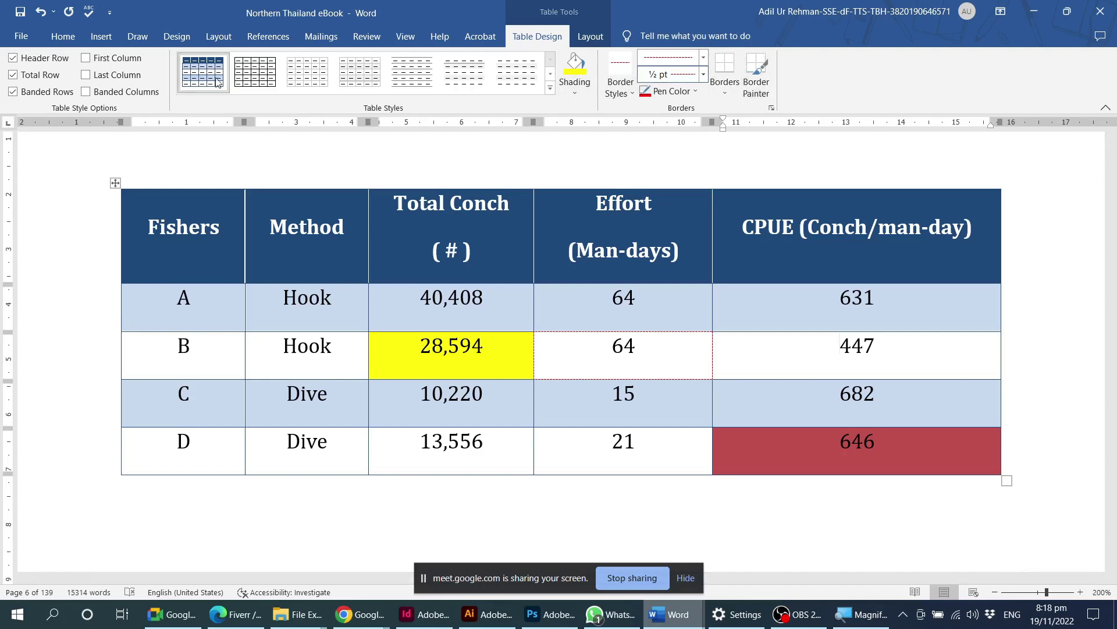
From the Layout tab's Select menu, select the 447 cell, then the whole CPUE column.
{"action": "left_click", "coordinate": [588, 38]}
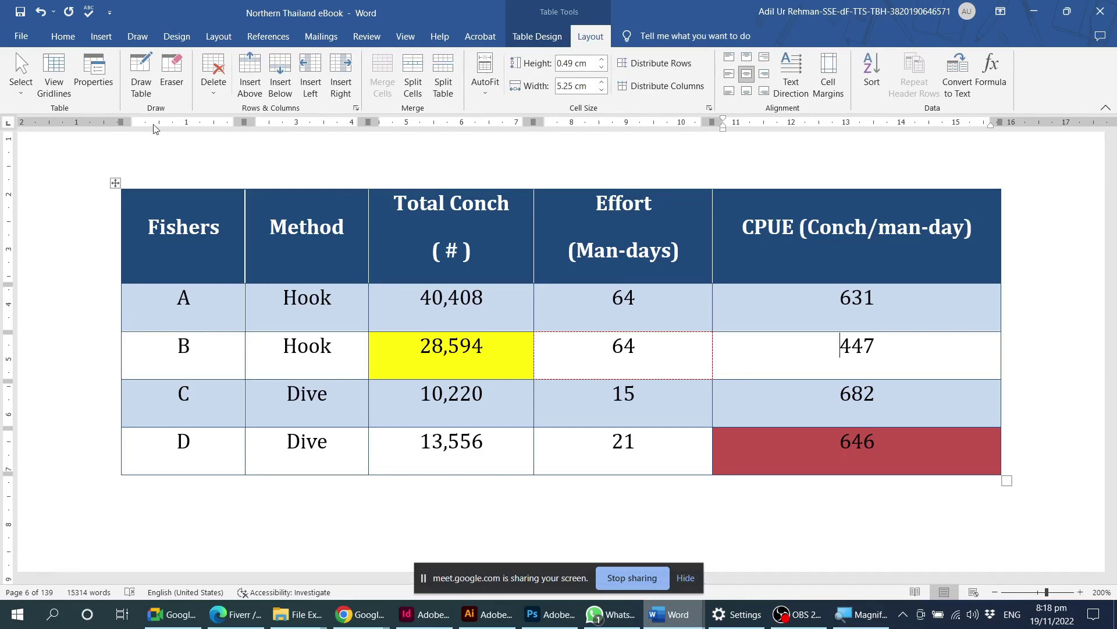
{"action": "left_click", "coordinate": [21, 81]}
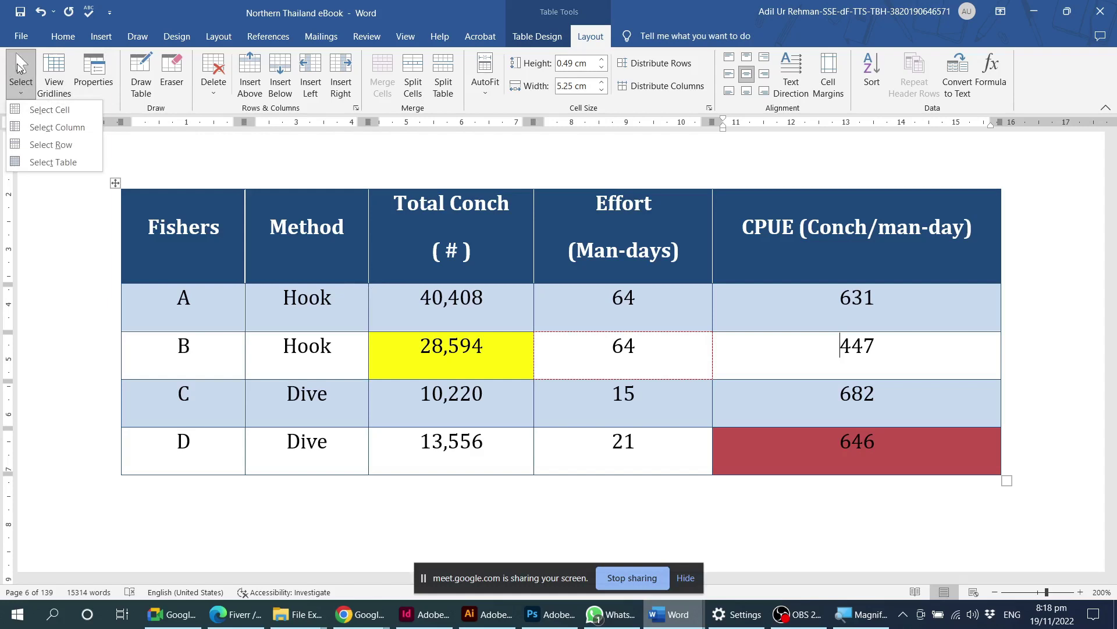
{"action": "left_click", "coordinate": [48, 110]}
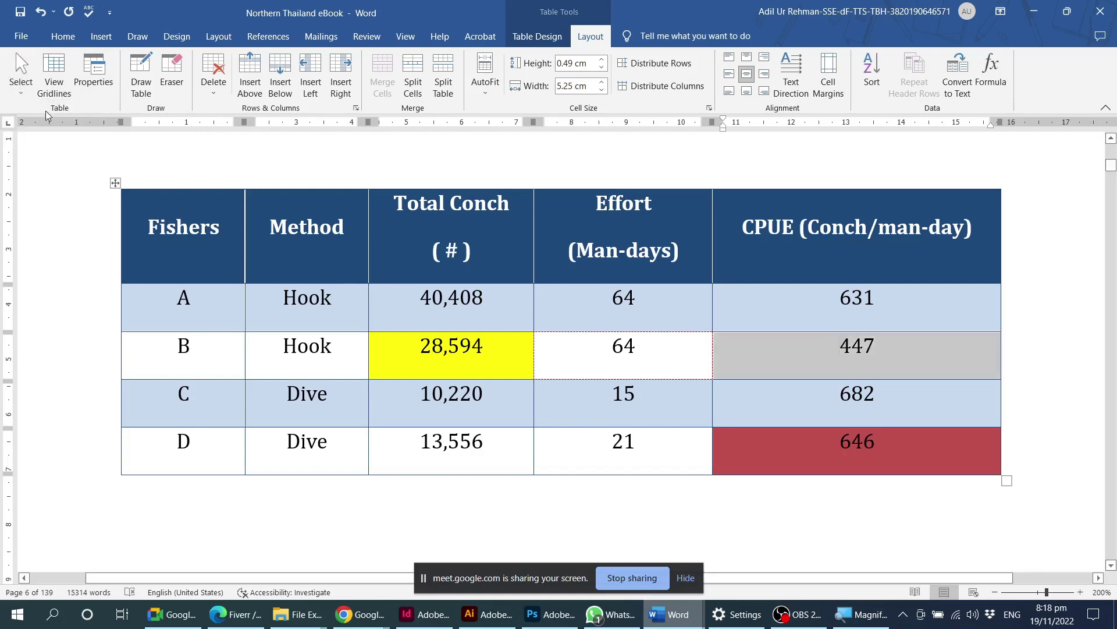
{"action": "left_click", "coordinate": [774, 302]}
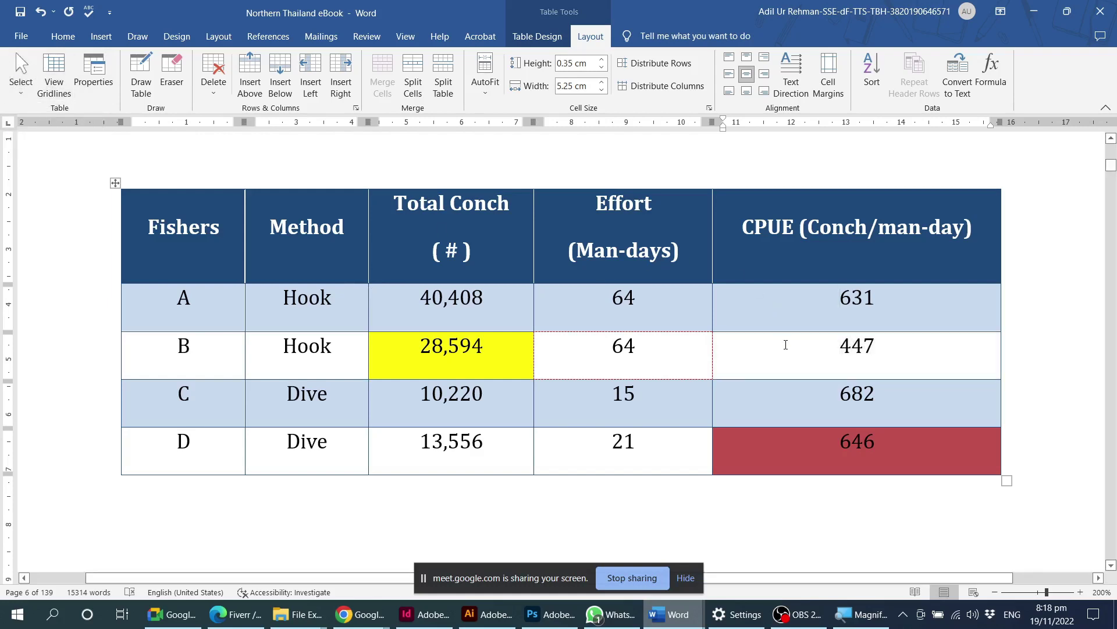
{"action": "left_click", "coordinate": [786, 345]}
{"action": "left_click", "coordinate": [21, 73]}
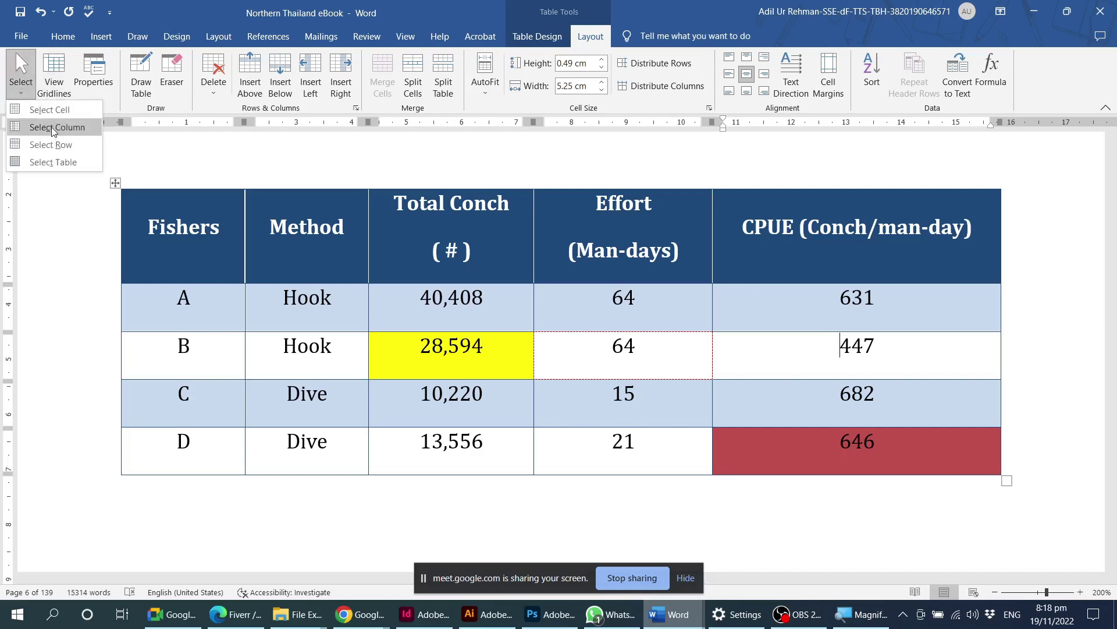
{"action": "left_click", "coordinate": [51, 127]}
Select the entire table, then move into row B's Effort cell.
{"action": "left_click", "coordinate": [21, 73]}
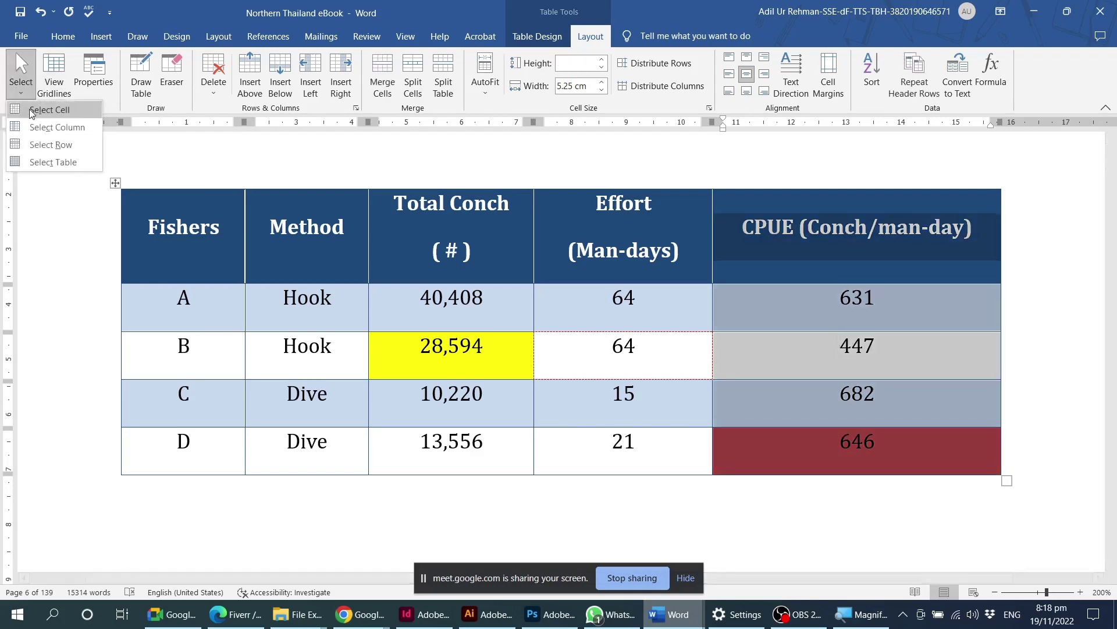
{"action": "left_click", "coordinate": [39, 150]}
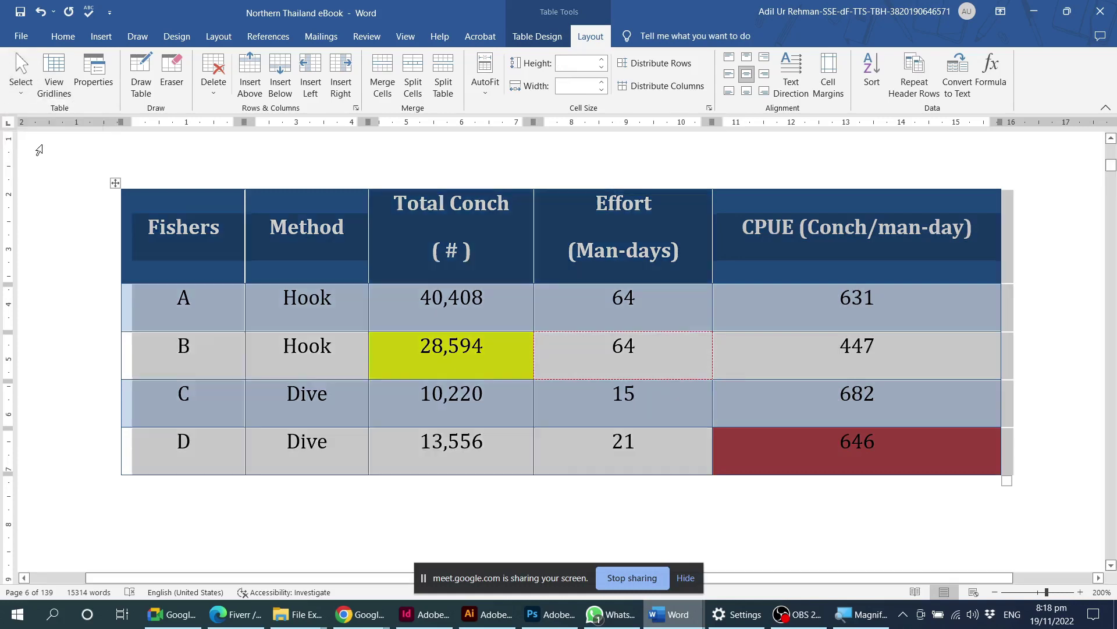
{"action": "left_click", "coordinate": [21, 76]}
{"action": "left_click", "coordinate": [623, 296]}
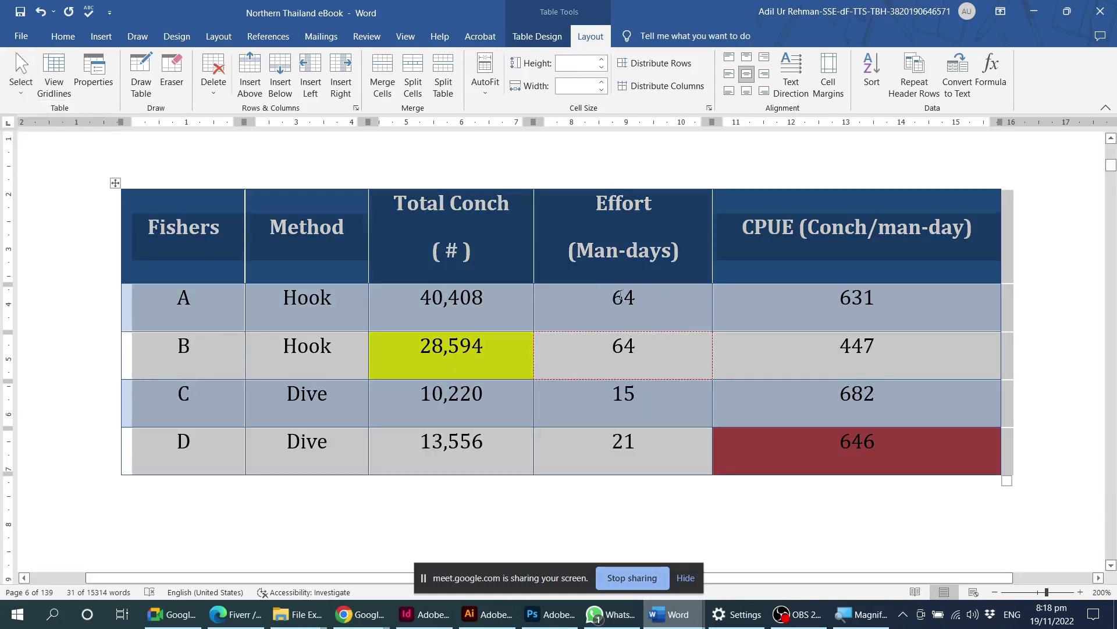
{"action": "left_click", "coordinate": [624, 297]}
{"action": "left_click", "coordinate": [602, 339]}
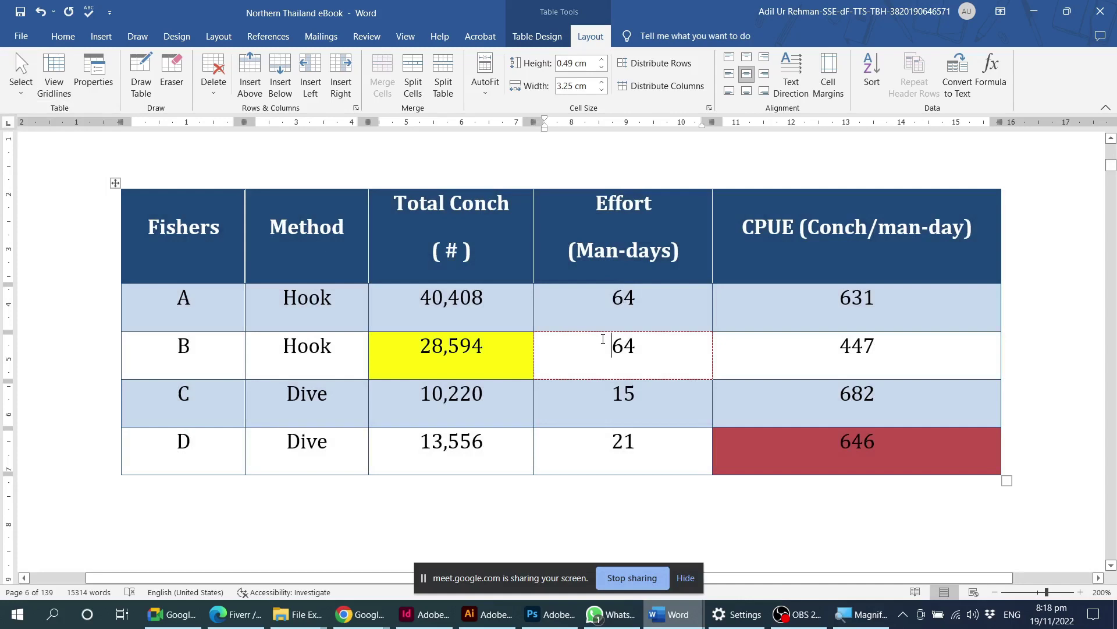
Select all of row B, then the entire table, and clear the selection.
{"action": "left_click", "coordinate": [21, 75]}
{"action": "left_click", "coordinate": [42, 145]}
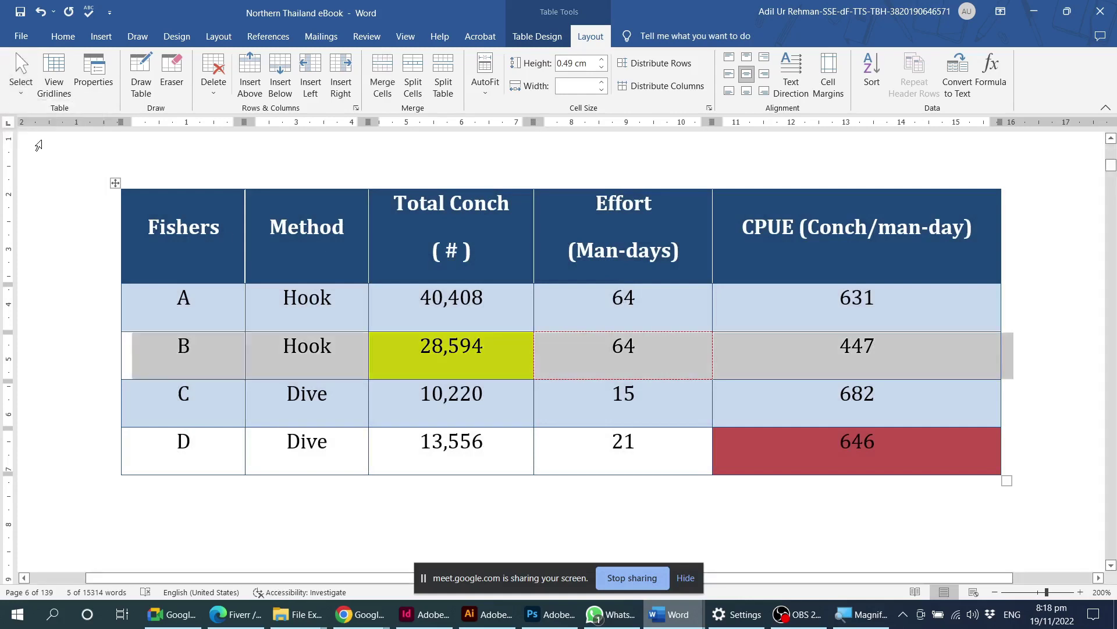
{"action": "left_click", "coordinate": [612, 346]}
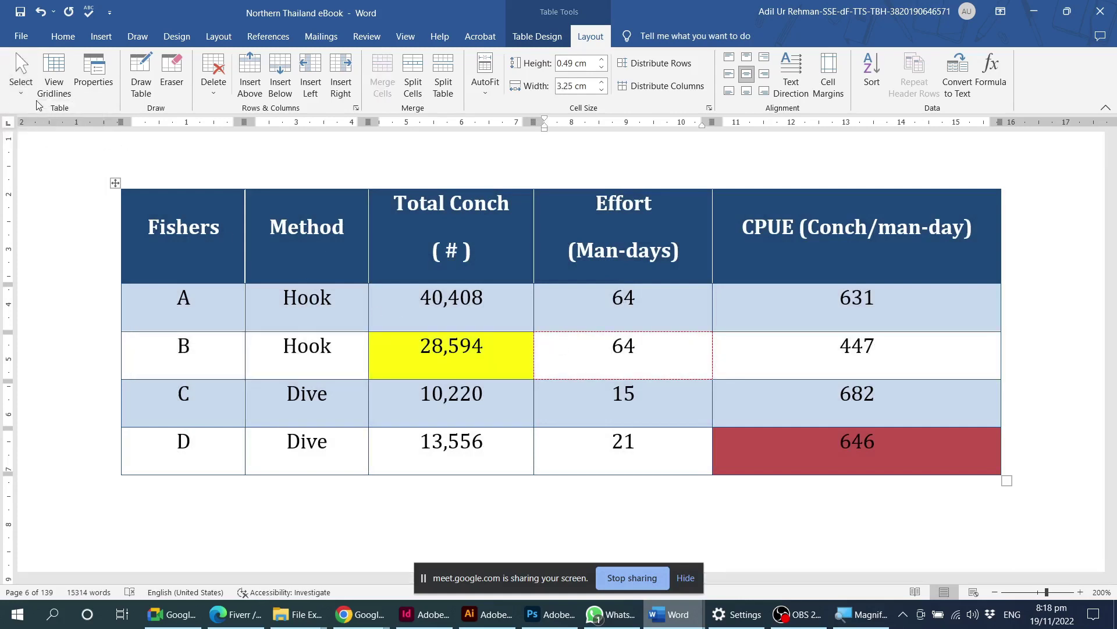
{"action": "left_click", "coordinate": [21, 74]}
{"action": "left_click", "coordinate": [48, 163]}
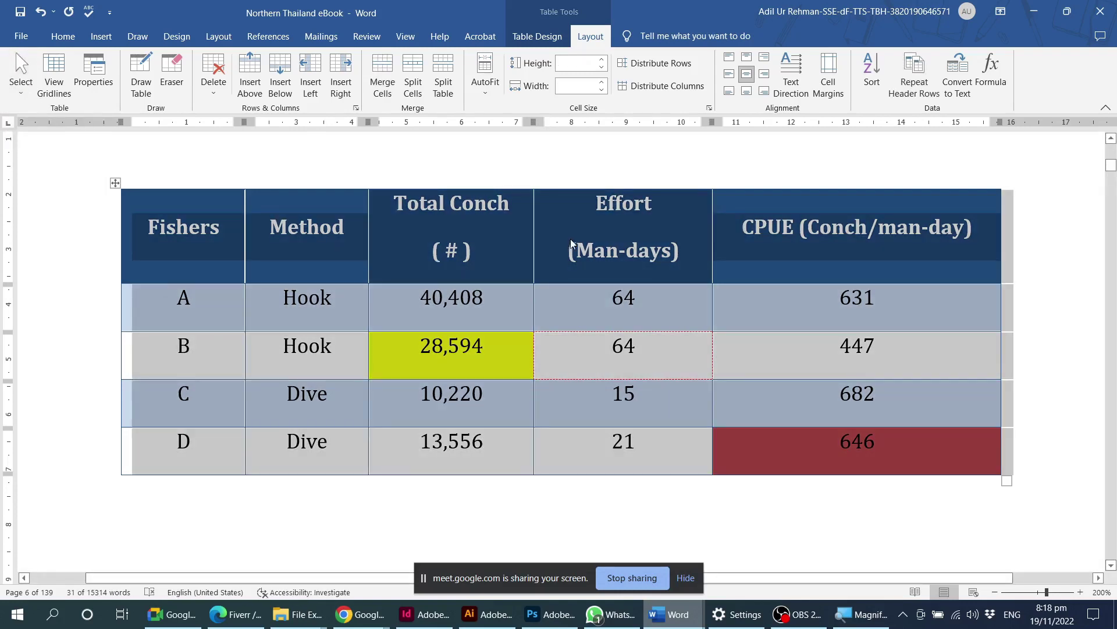
{"action": "left_click", "coordinate": [612, 298]}
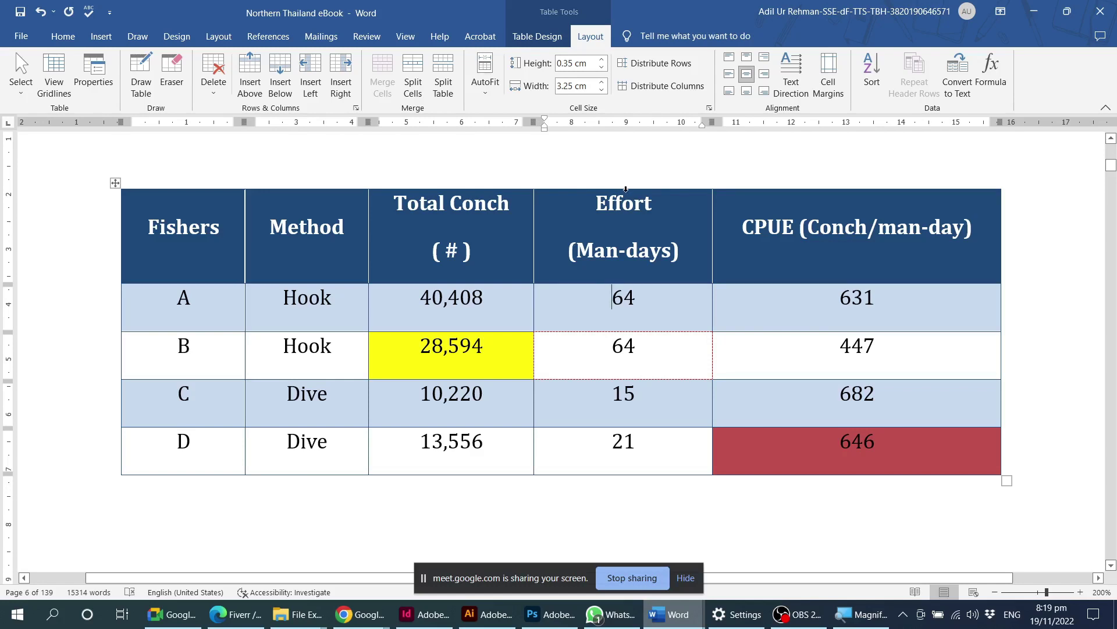
{"action": "left_click", "coordinate": [625, 189]}
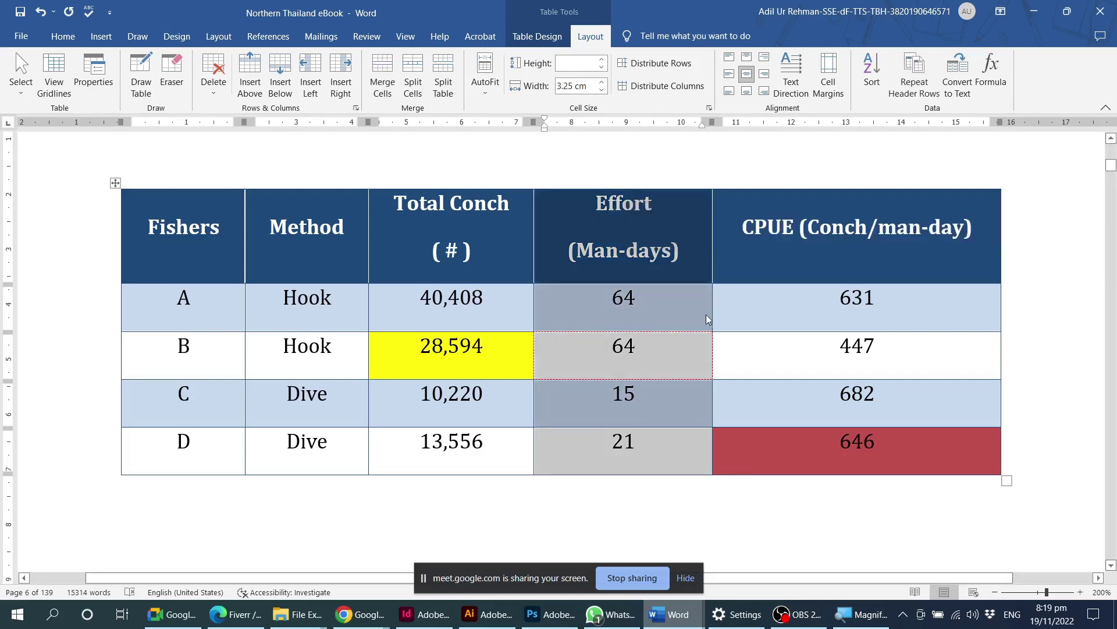
{"action": "left_click", "coordinate": [658, 214]}
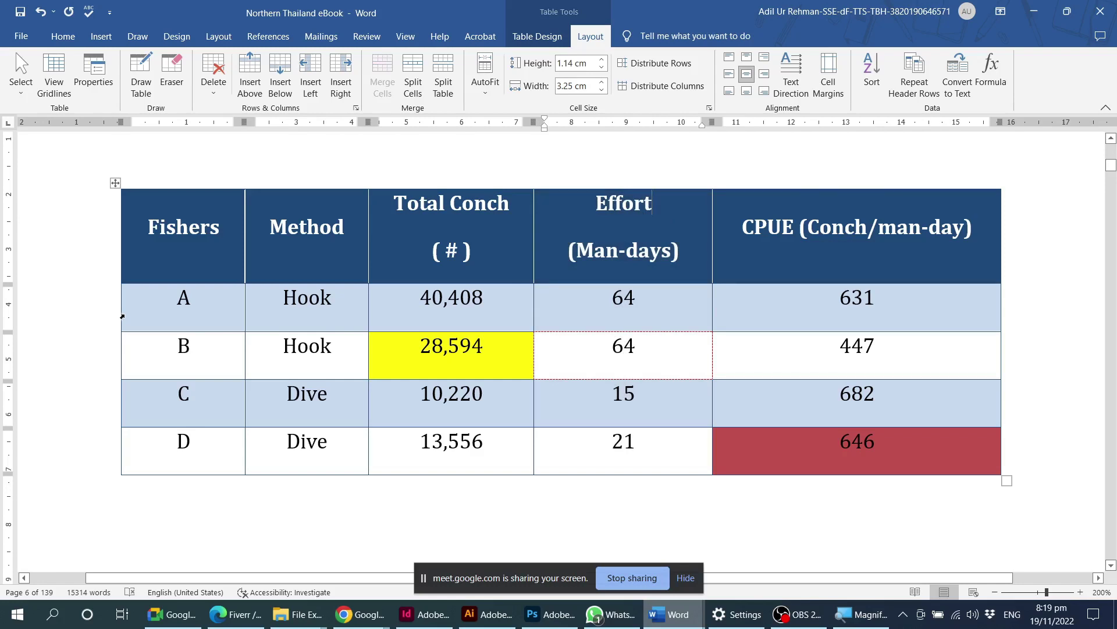
{"action": "left_click", "coordinate": [120, 313]}
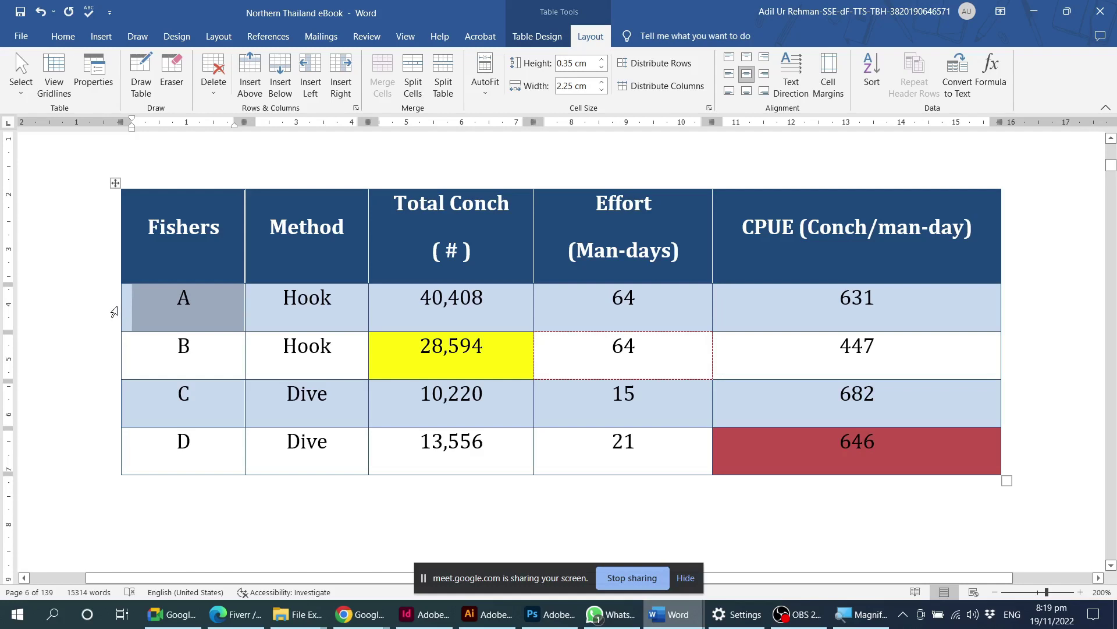
{"action": "left_click", "coordinate": [99, 320]}
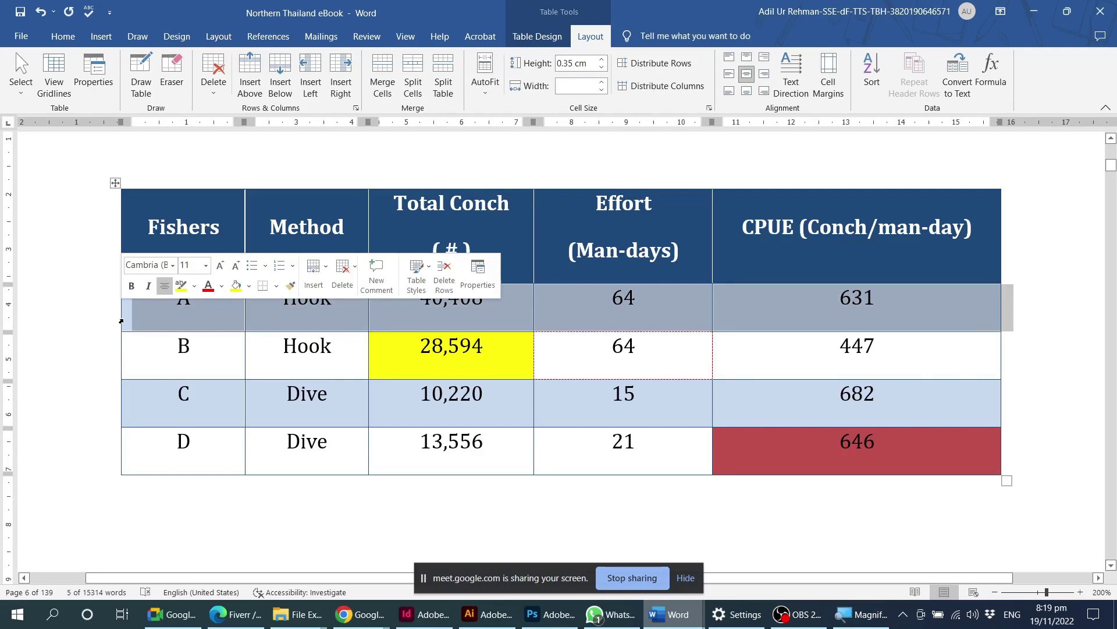
{"action": "left_click", "coordinate": [121, 320]}
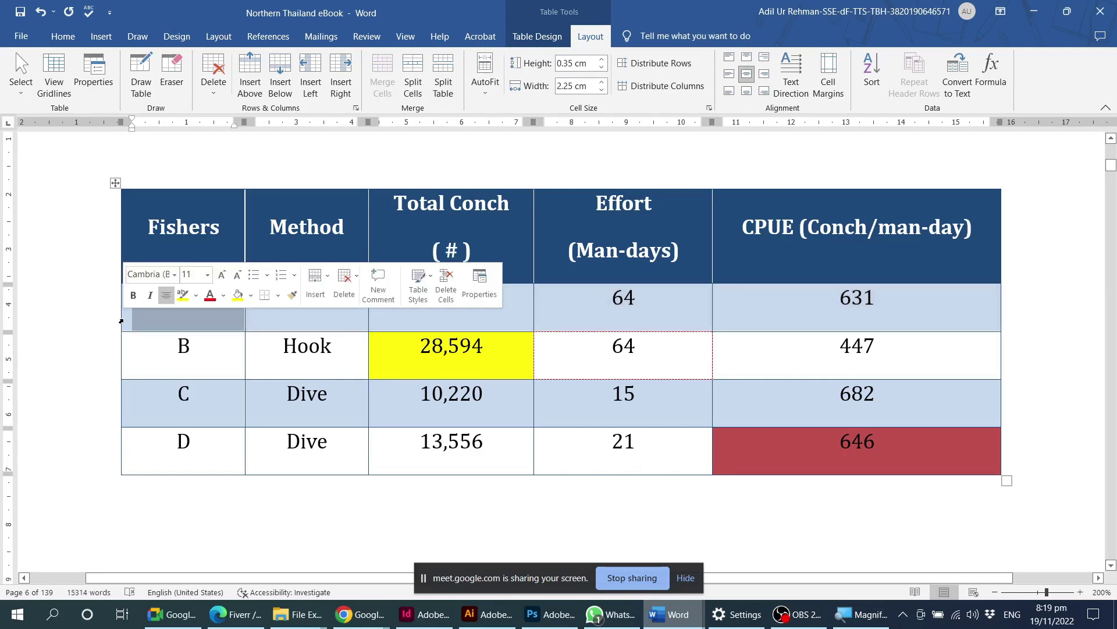
{"action": "left_click", "coordinate": [247, 326]}
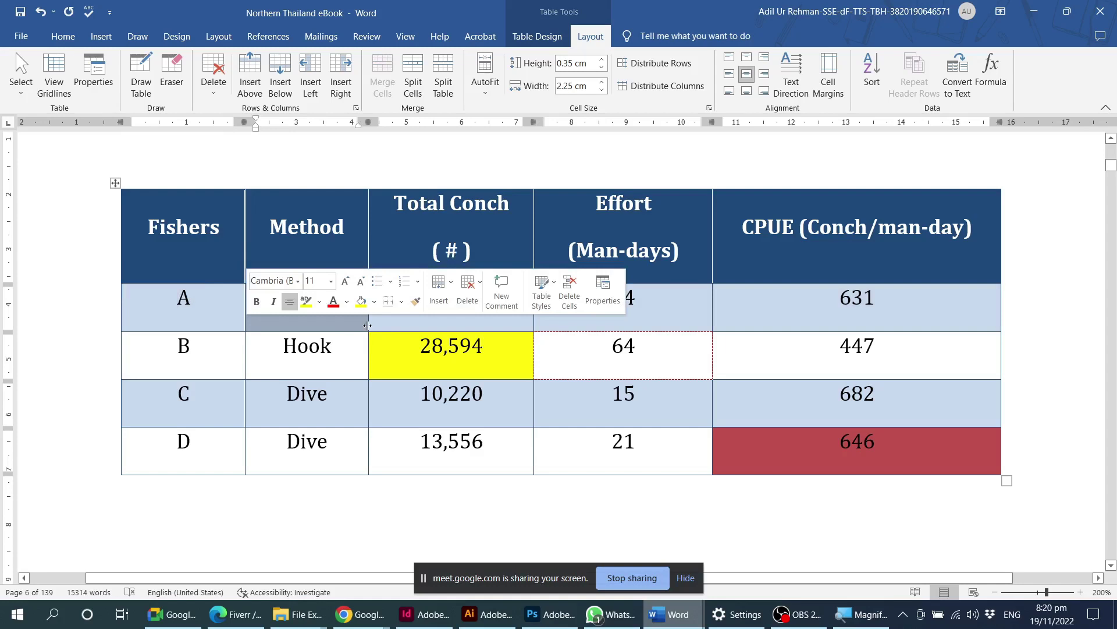
{"action": "left_click", "coordinate": [328, 347]}
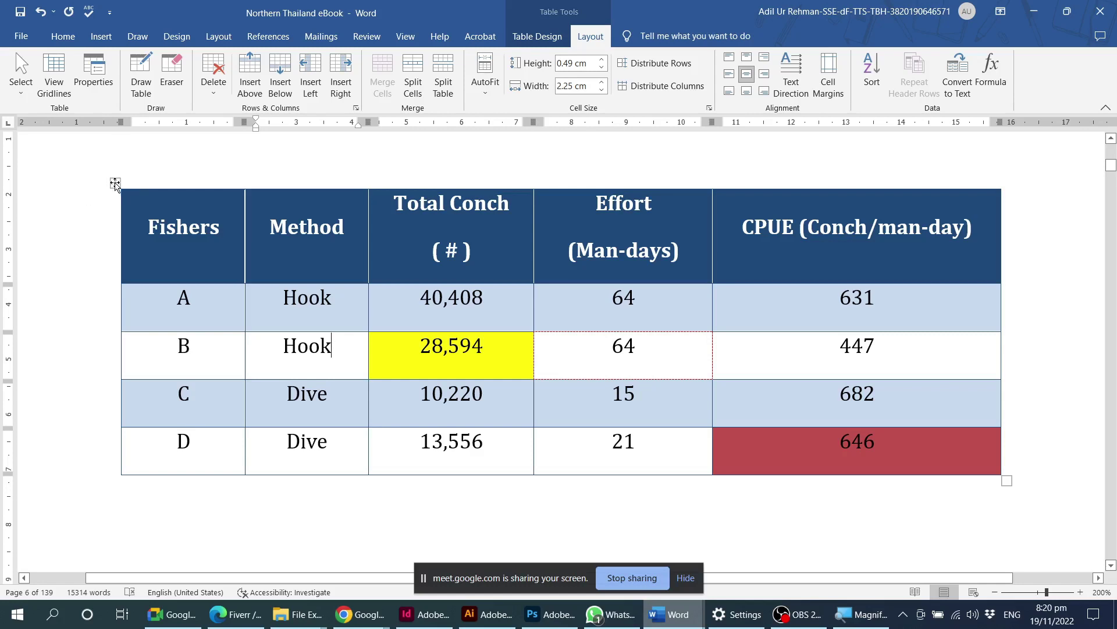
{"action": "left_click", "coordinate": [115, 184]}
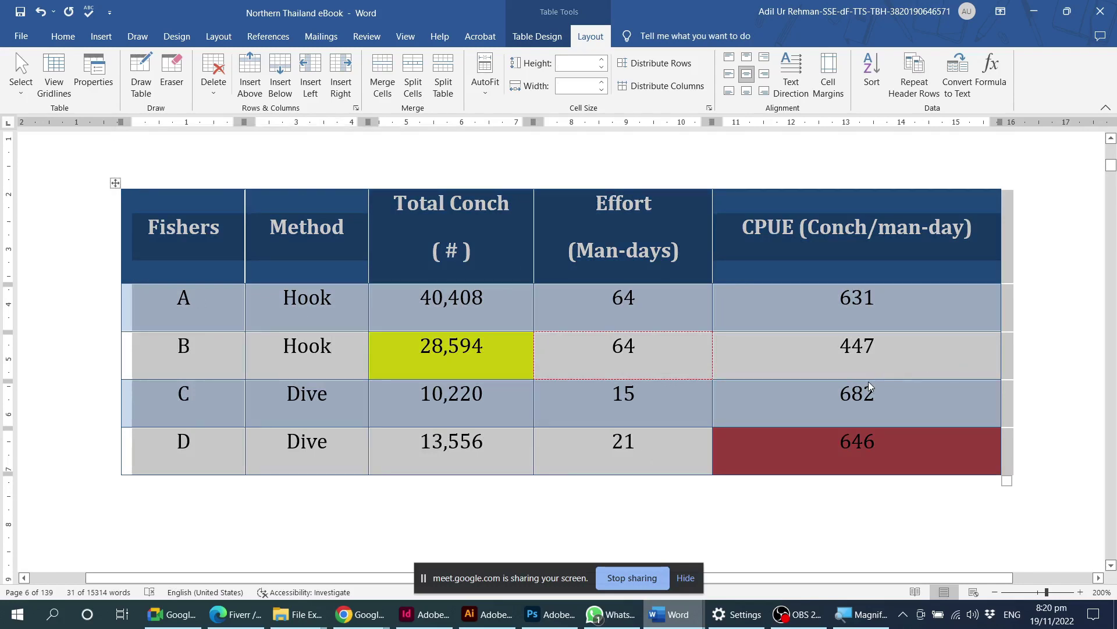
{"action": "left_click", "coordinate": [654, 319]}
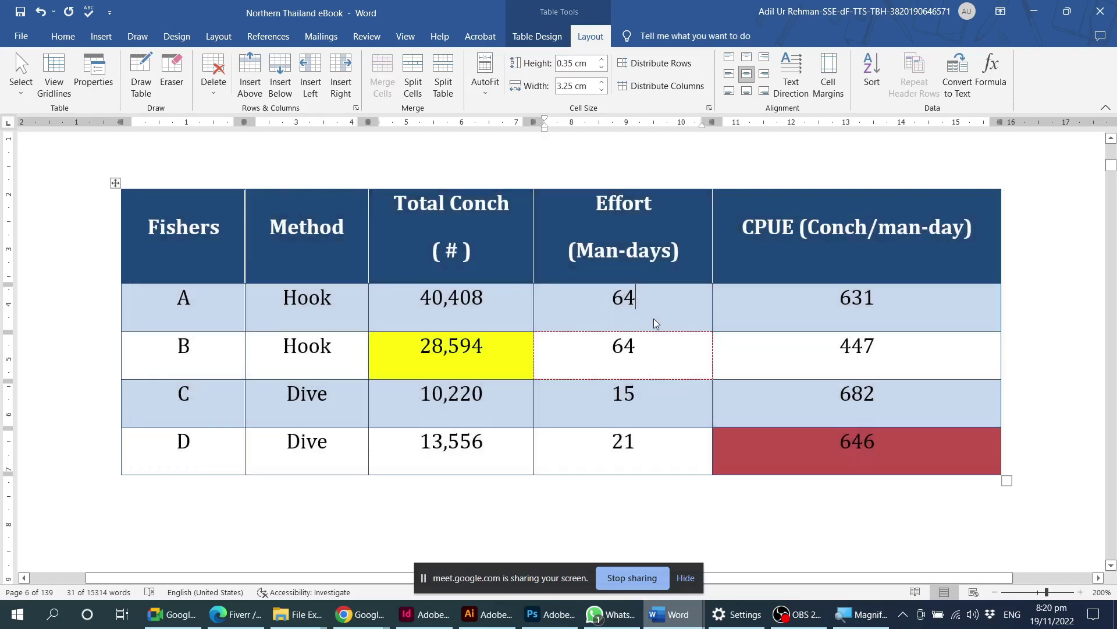
{"action": "left_click", "coordinate": [86, 88]}
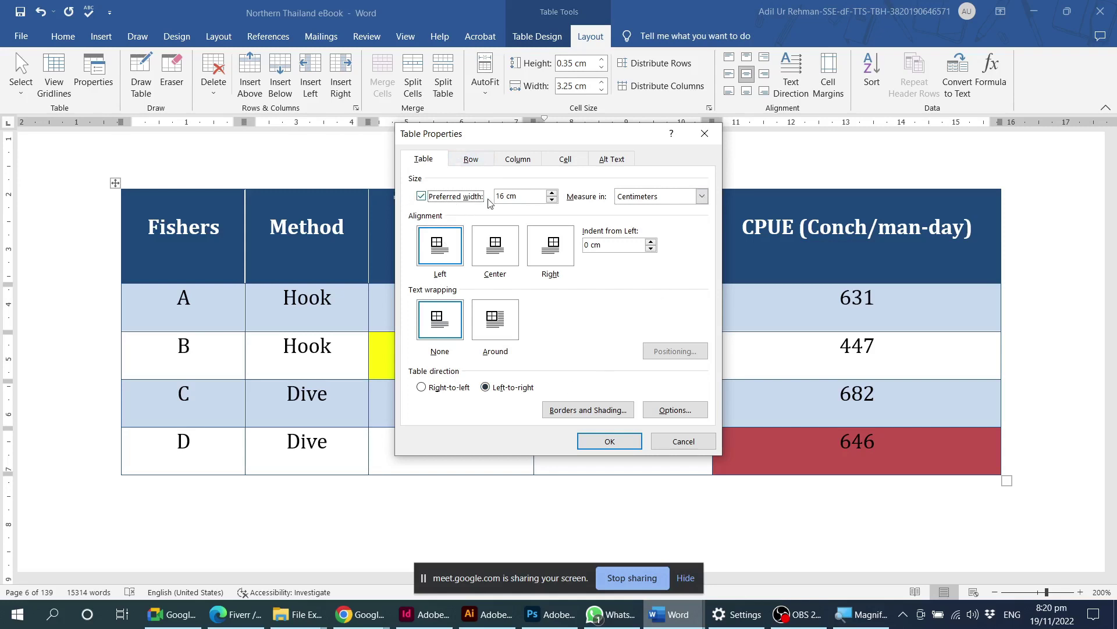
{"action": "left_click", "coordinate": [639, 201]}
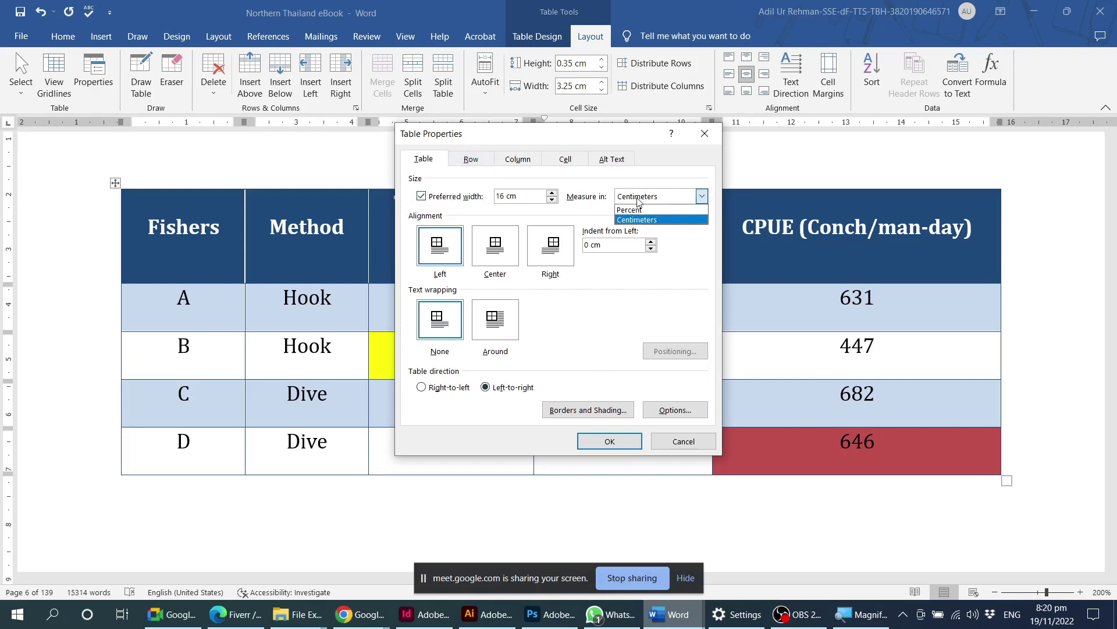
{"action": "left_click", "coordinate": [639, 210]}
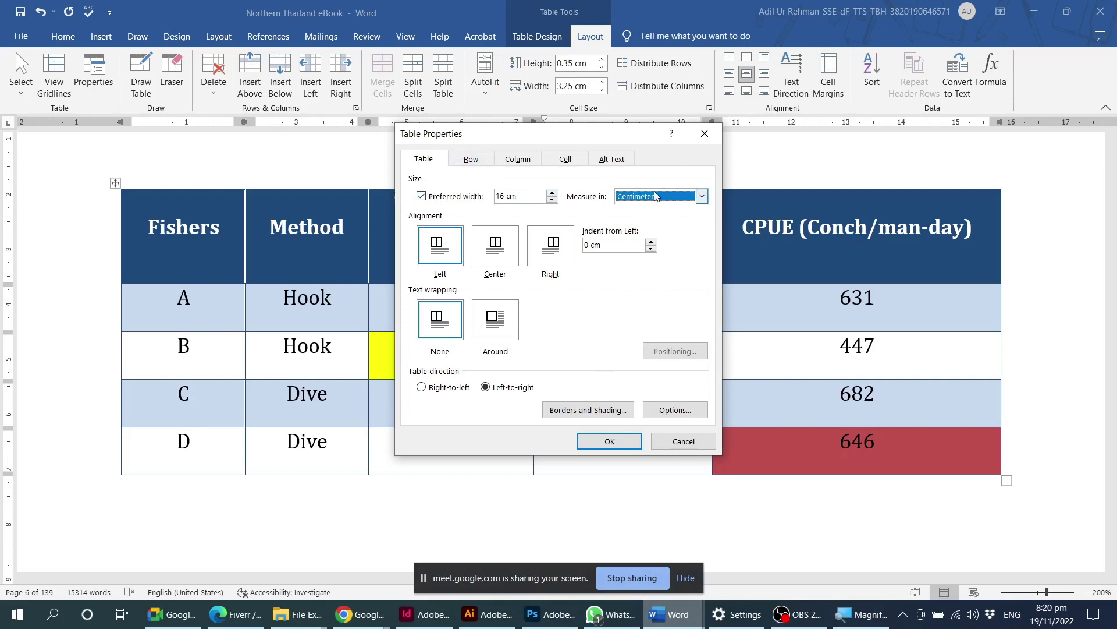
{"action": "left_click", "coordinate": [439, 249]}
{"action": "left_click", "coordinate": [515, 256]}
{"action": "left_click", "coordinate": [550, 250]}
{"action": "left_click", "coordinate": [454, 256]}
{"action": "left_click", "coordinate": [497, 249]}
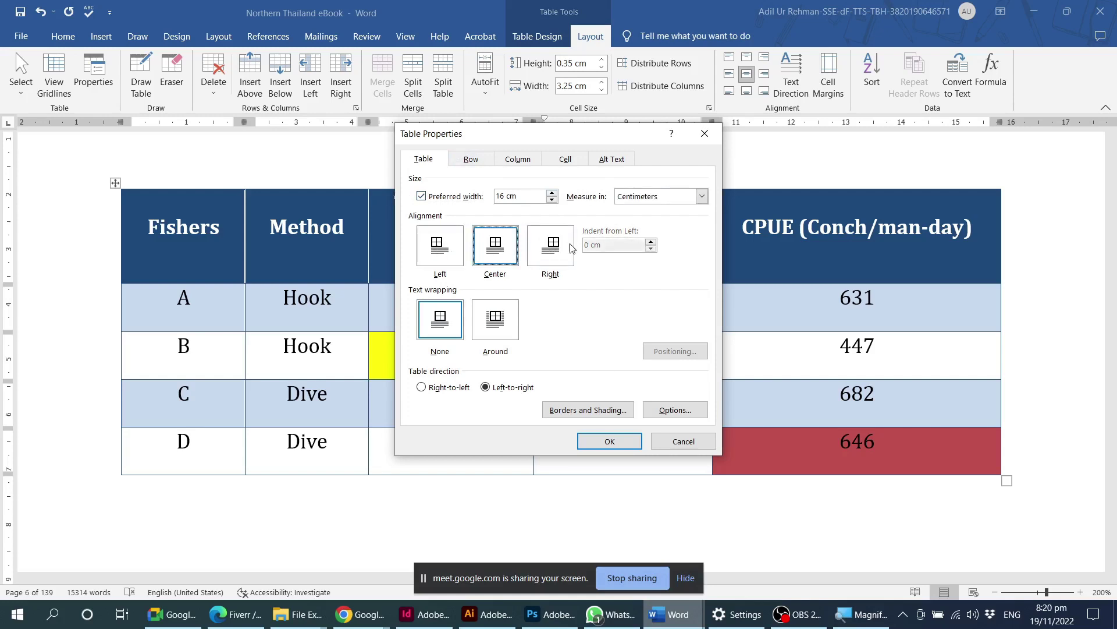
{"action": "left_click", "coordinate": [571, 249]}
{"action": "left_click", "coordinate": [455, 251]}
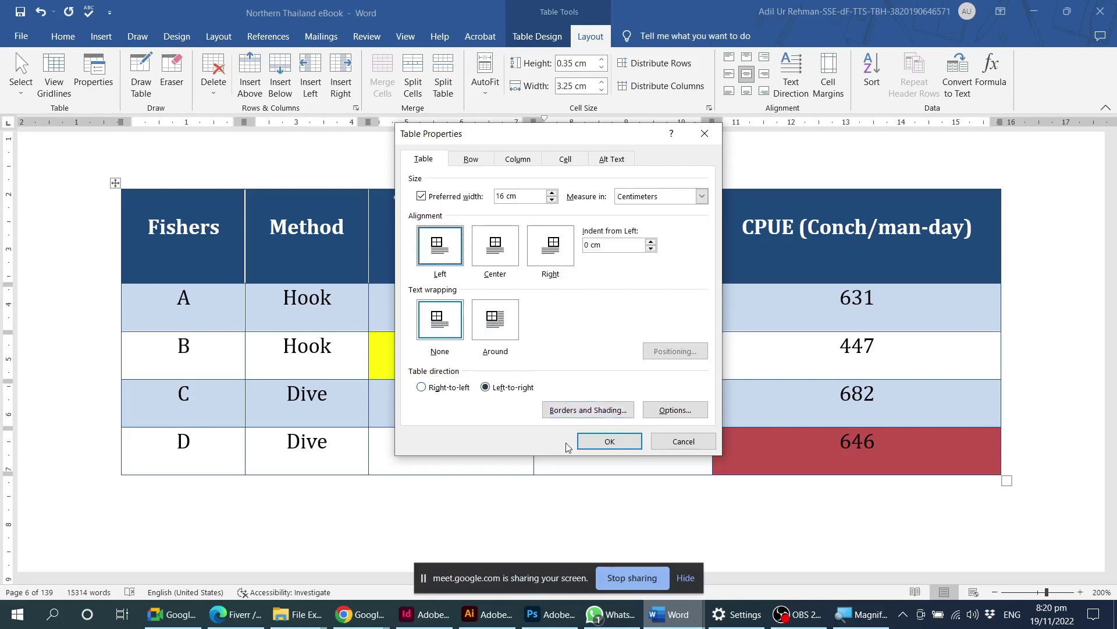
{"action": "left_click", "coordinate": [472, 159]}
{"action": "left_click", "coordinate": [527, 164]}
{"action": "left_click", "coordinate": [566, 162]}
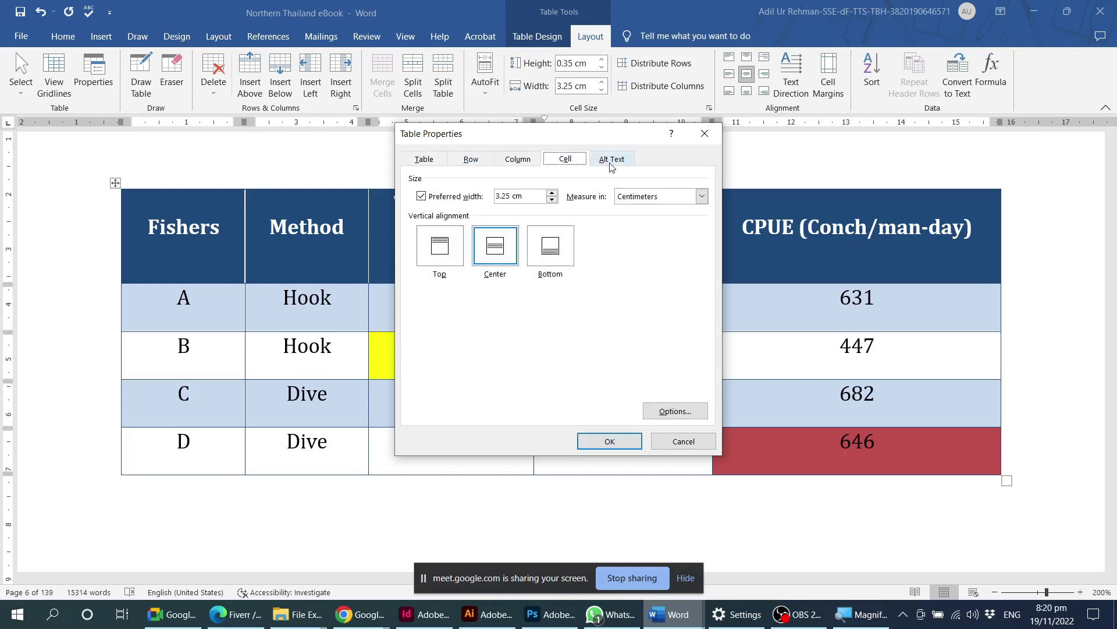
{"action": "left_click", "coordinate": [611, 166]}
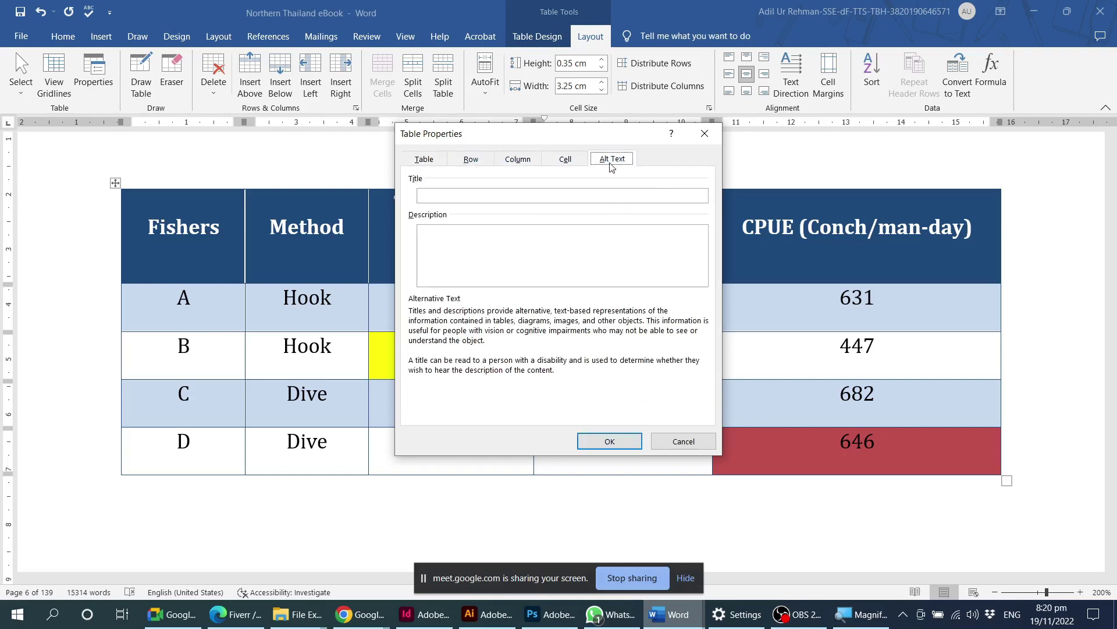
{"action": "left_click", "coordinate": [575, 160]}
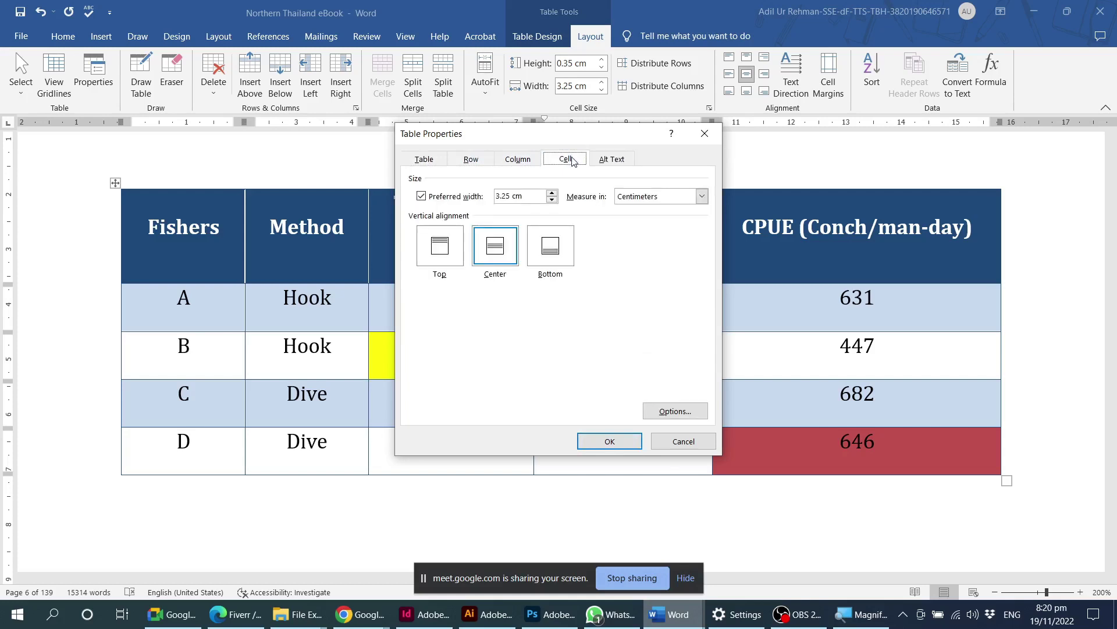
{"action": "left_click", "coordinate": [520, 162]}
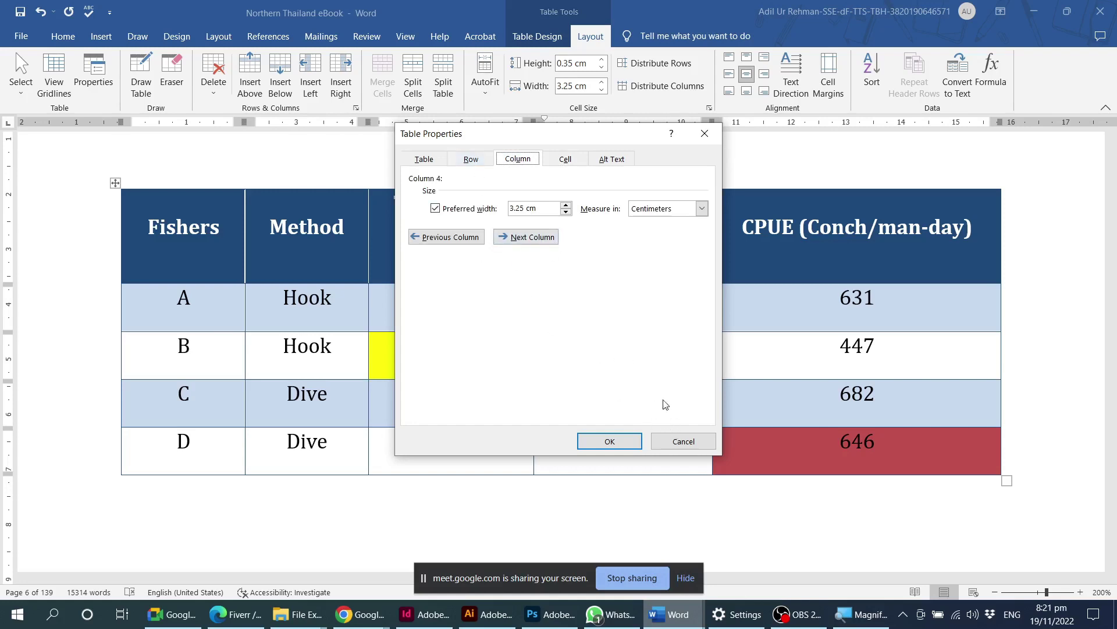
{"action": "left_click", "coordinate": [681, 443]}
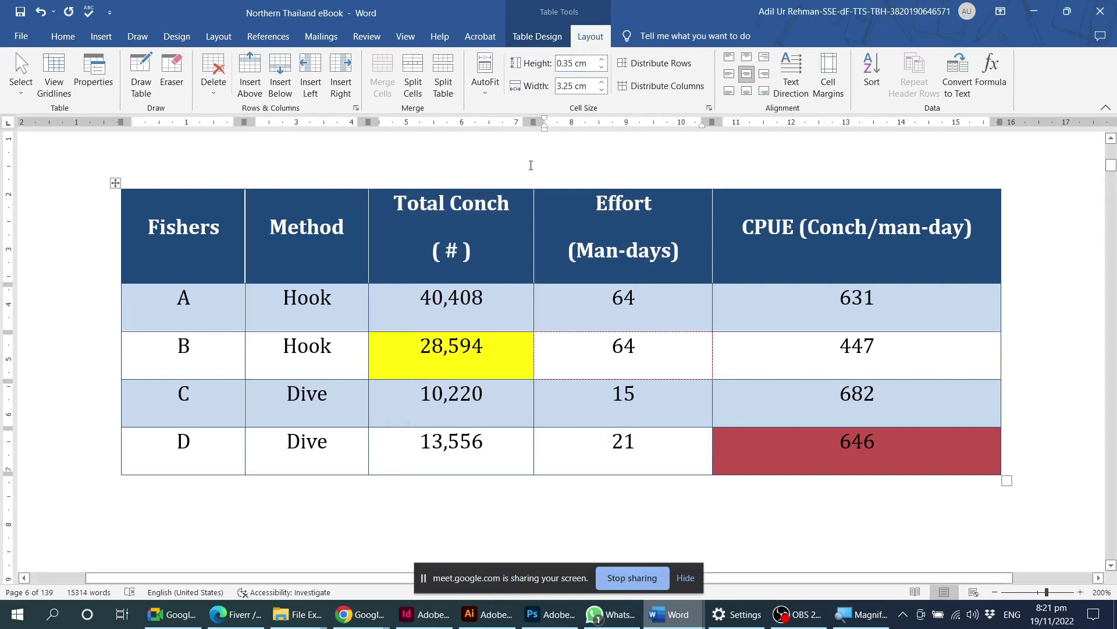
{"action": "left_click", "coordinate": [145, 73]}
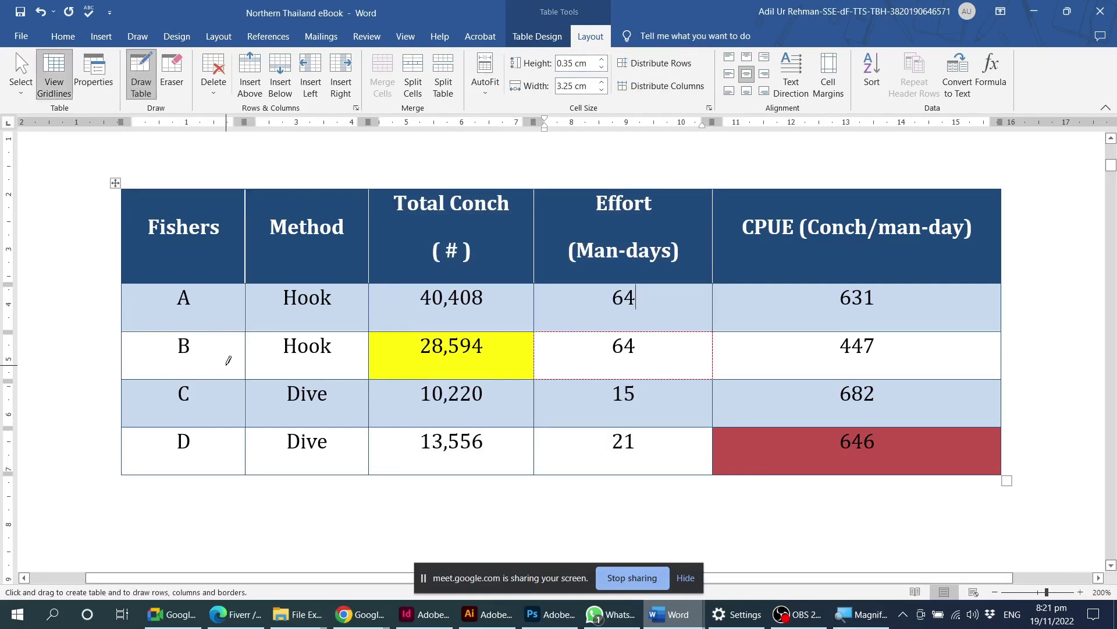
{"action": "mouse_move", "coordinate": [139, 475]}
{"action": "left_mouse_down"}
{"action": "mouse_move", "coordinate": [840, 529]}
{"action": "mouse_move", "coordinate": [1010, 522]}
{"action": "left_mouse_up"}
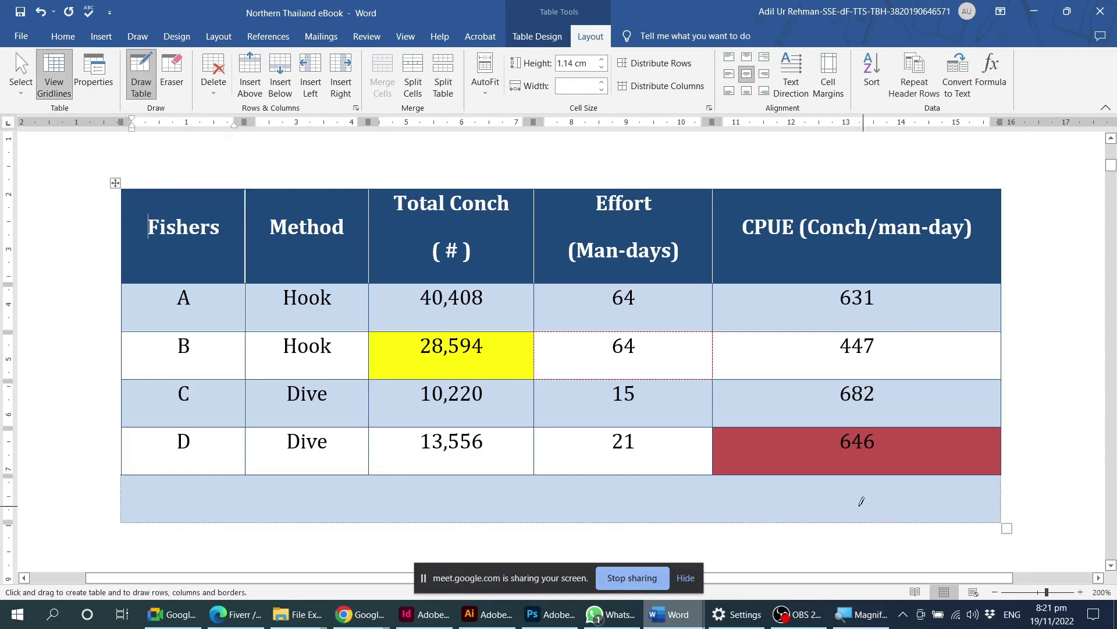
{"action": "scroll", "coordinate": [274, 495], "scroll_direction": "down", "scroll_amount": 3}
{"action": "left_click_drag", "start_coordinate": [143, 326], "coordinate": [782, 465]}
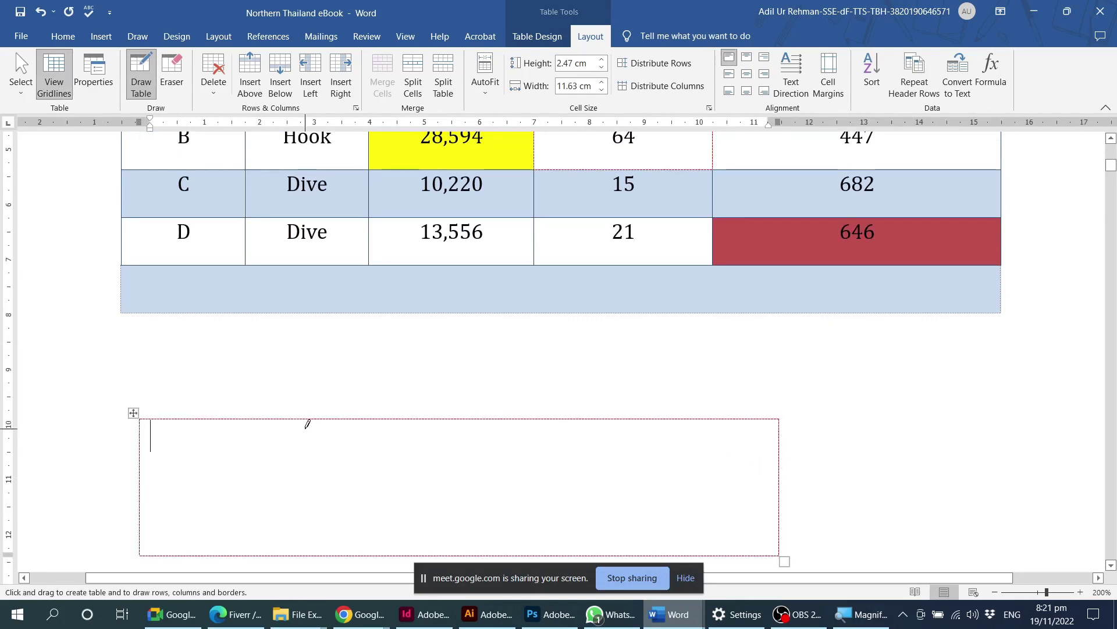
{"action": "key", "text": "ctrl+z"}
{"action": "key", "text": "ctrl+z"}
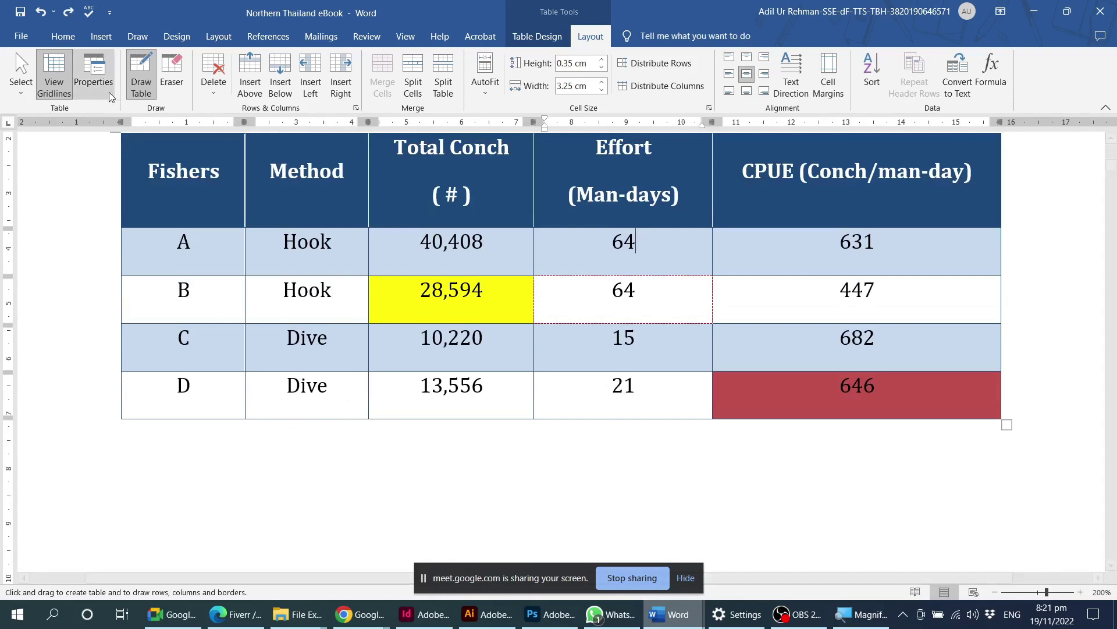
{"action": "left_click", "coordinate": [172, 75]}
{"action": "left_click_drag", "start_coordinate": [249, 226], "coordinate": [512, 314]}
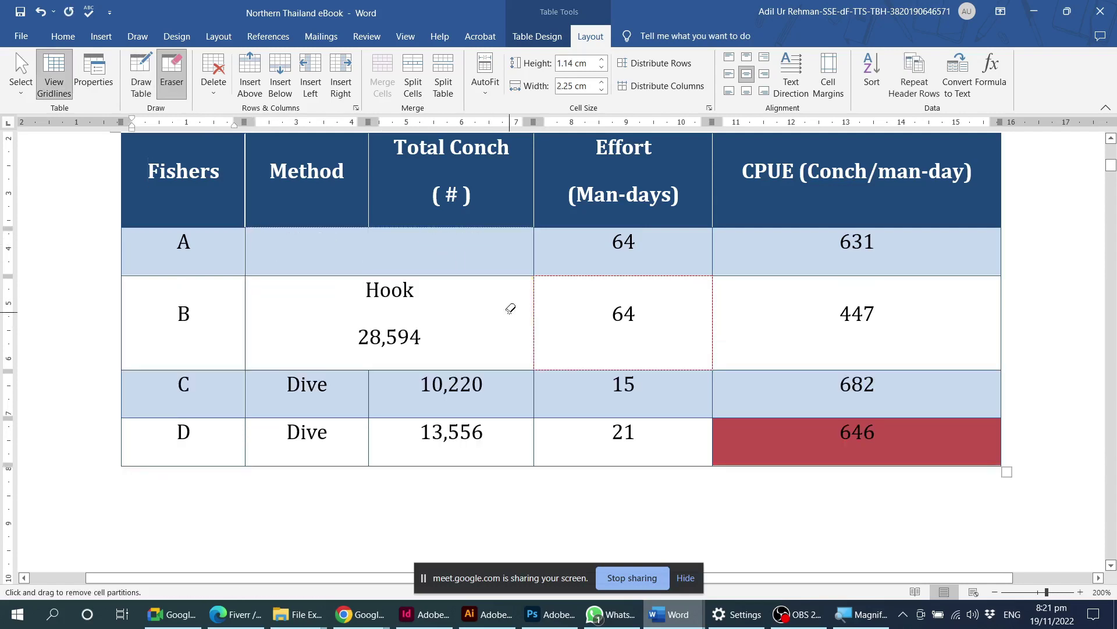
{"action": "key", "text": "ctrl+z"}
{"action": "mouse_move", "coordinate": [305, 240]}
{"action": "left_mouse_down"}
{"action": "mouse_move", "coordinate": [304, 292]}
{"action": "mouse_move", "coordinate": [287, 319]}
{"action": "left_mouse_up"}
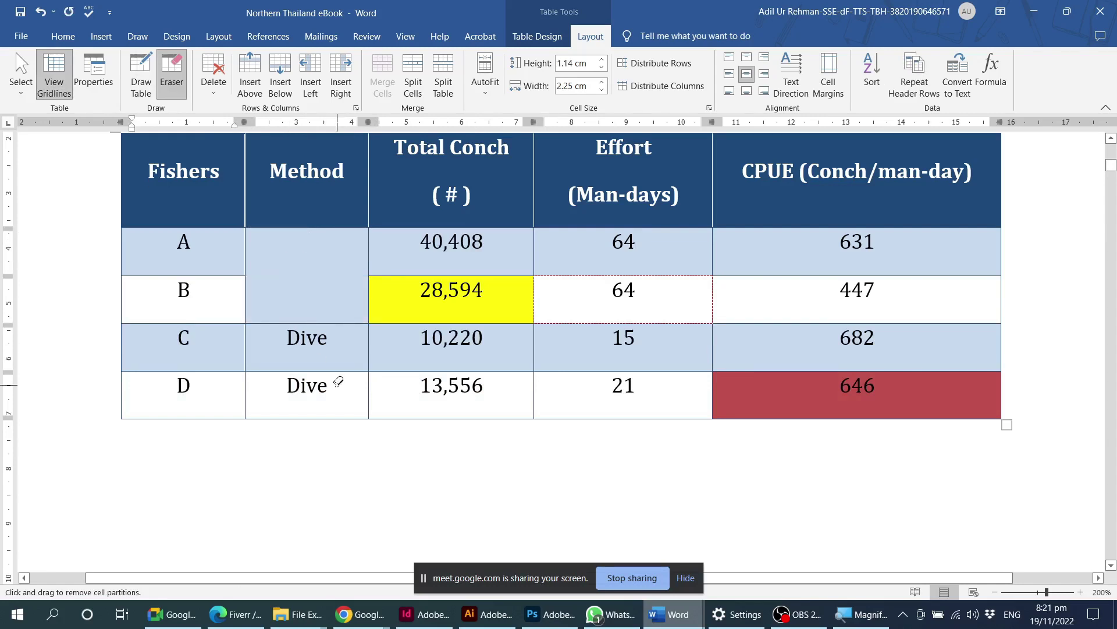
{"action": "key", "text": "ctrl+z"}
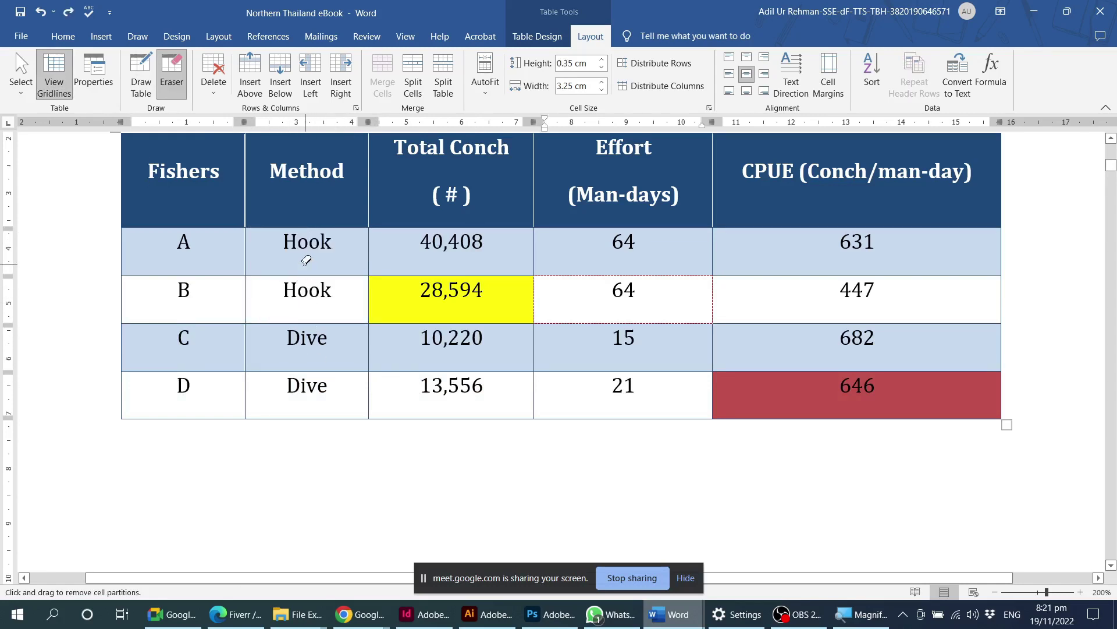
{"action": "left_click_drag", "start_coordinate": [307, 263], "coordinate": [318, 287]}
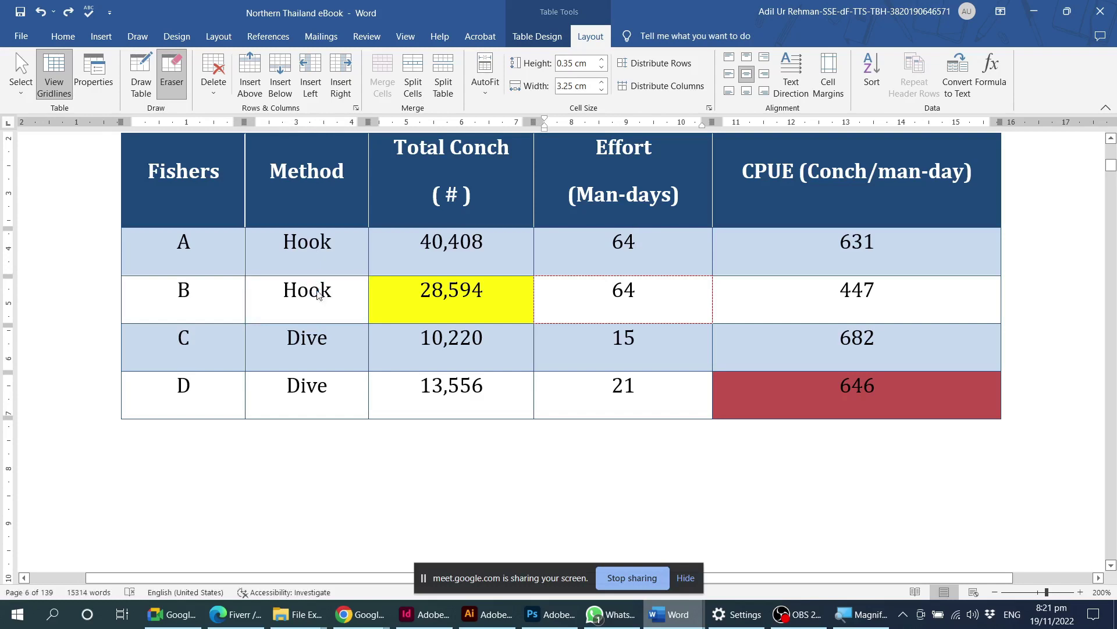
{"action": "left_click_drag", "start_coordinate": [324, 349], "coordinate": [326, 395]}
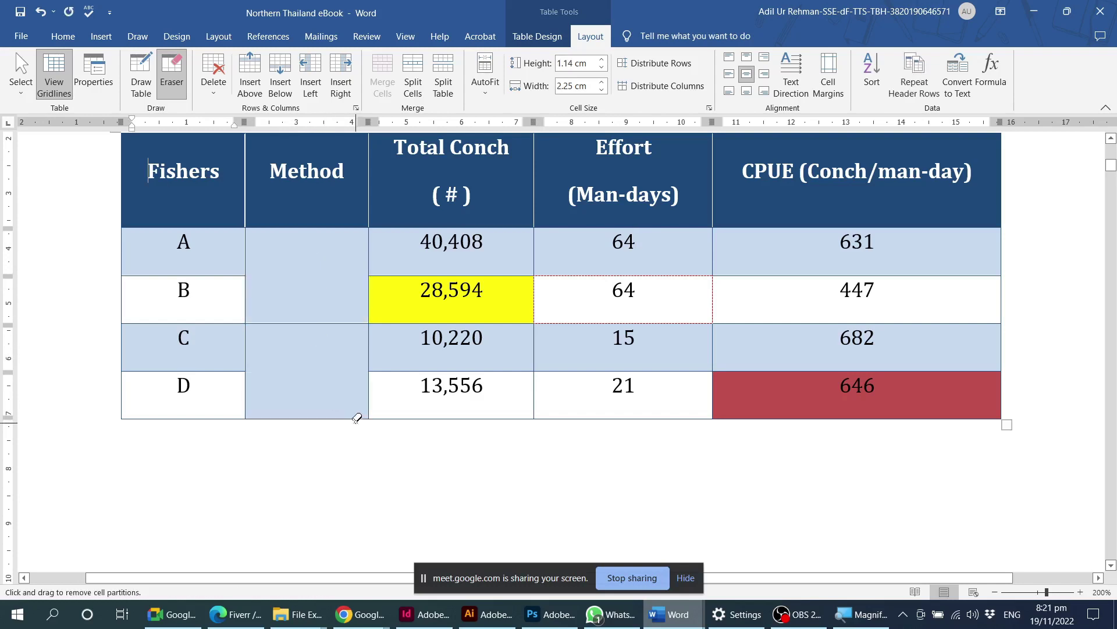
{"action": "key", "text": "ctrl+z"}
{"action": "key", "text": "ctrl+z"}
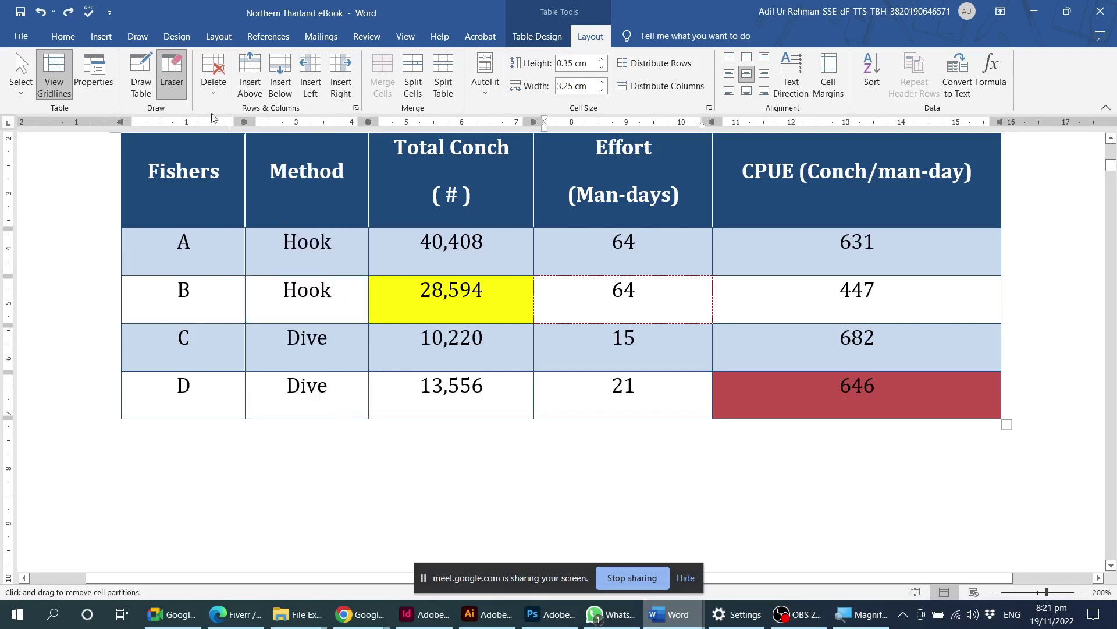
{"action": "left_click", "coordinate": [176, 63]}
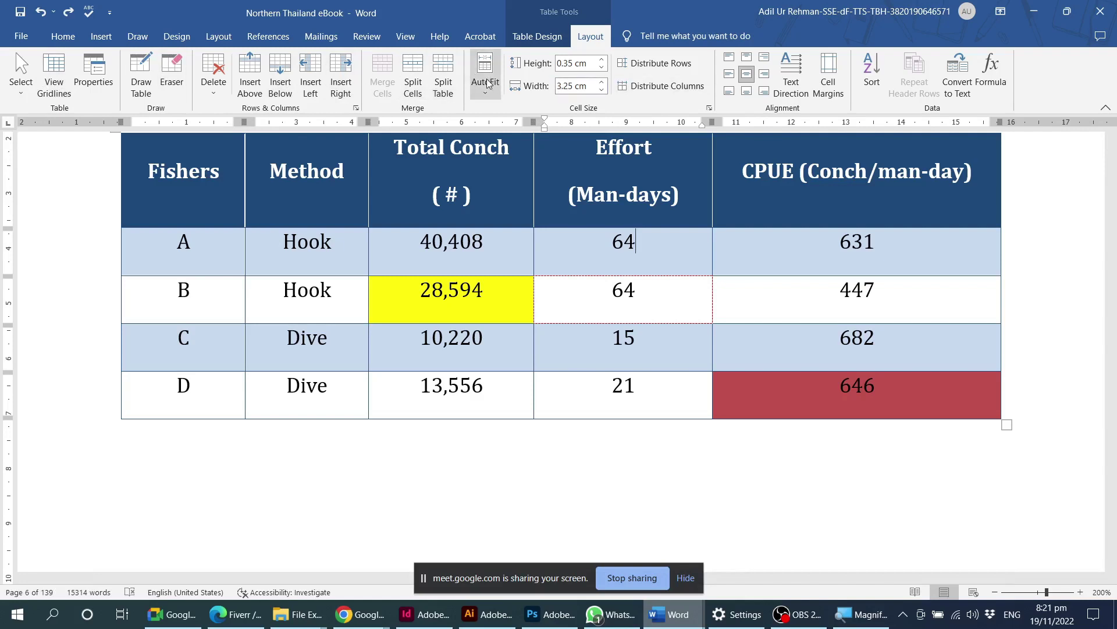
{"action": "left_click", "coordinate": [225, 95]}
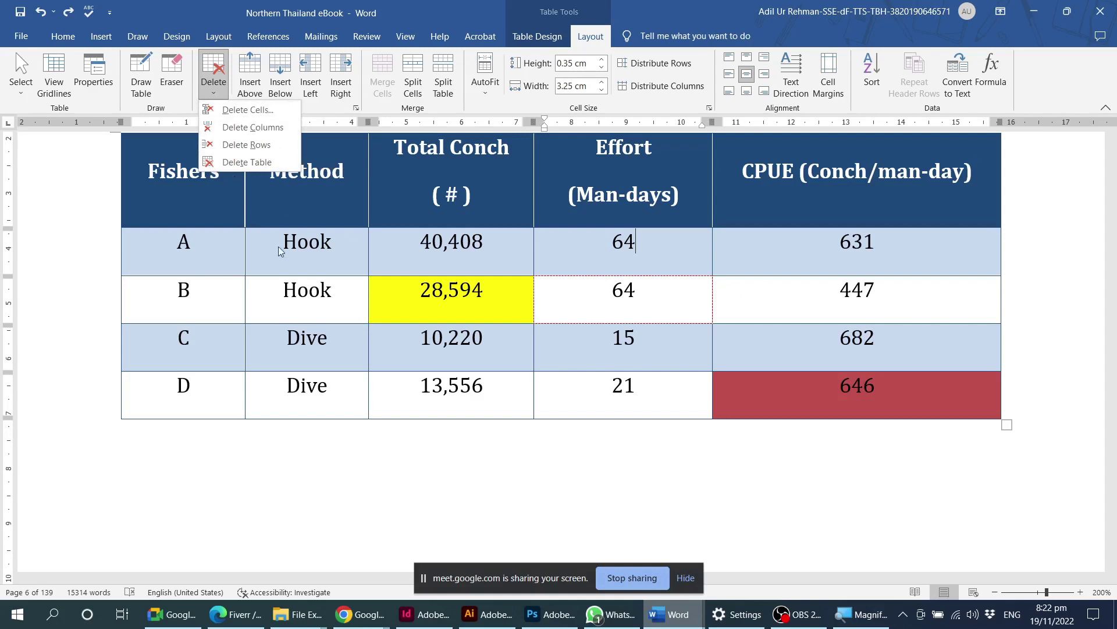
{"action": "left_click", "coordinate": [424, 257]}
{"action": "left_click", "coordinate": [421, 255]}
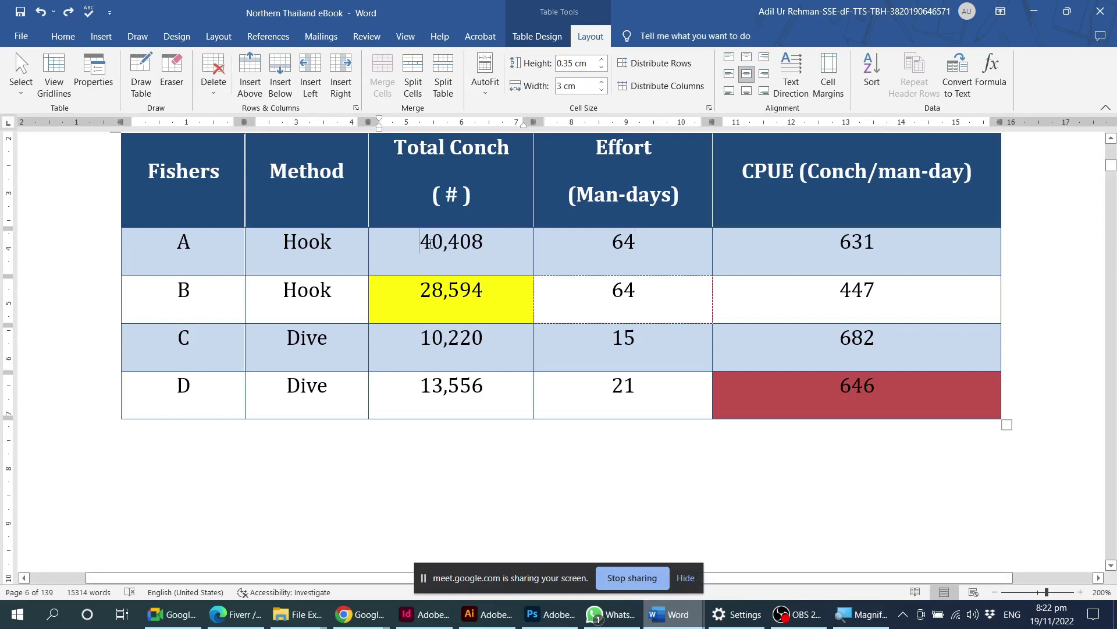
{"action": "left_click_drag", "start_coordinate": [415, 244], "coordinate": [486, 243]}
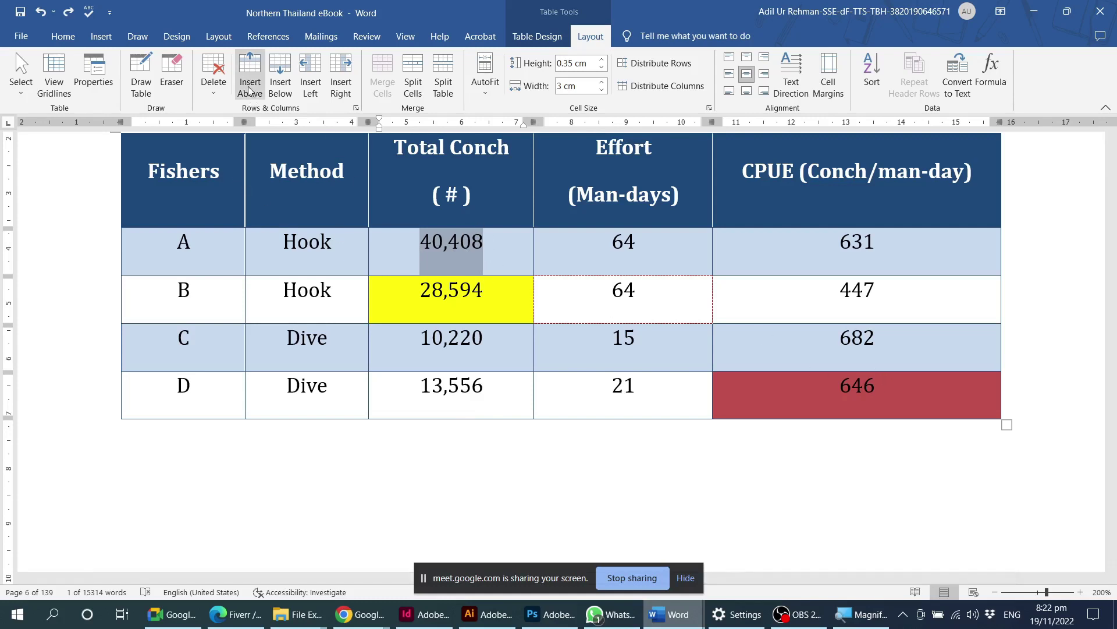
{"action": "left_click", "coordinate": [229, 245]}
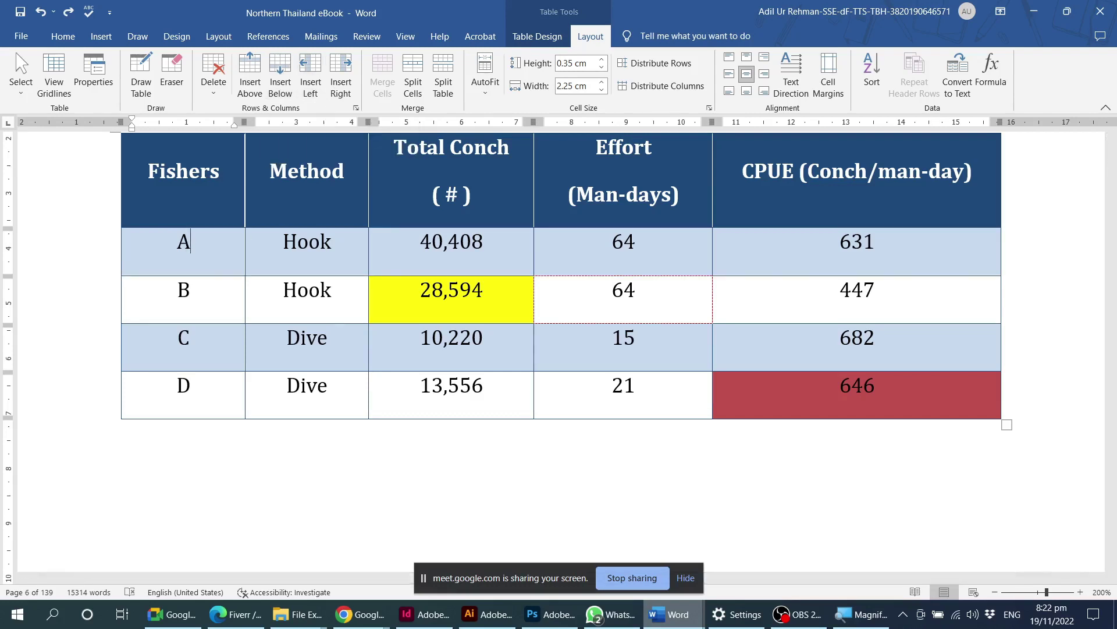
{"action": "key", "text": "alt+Tab"}
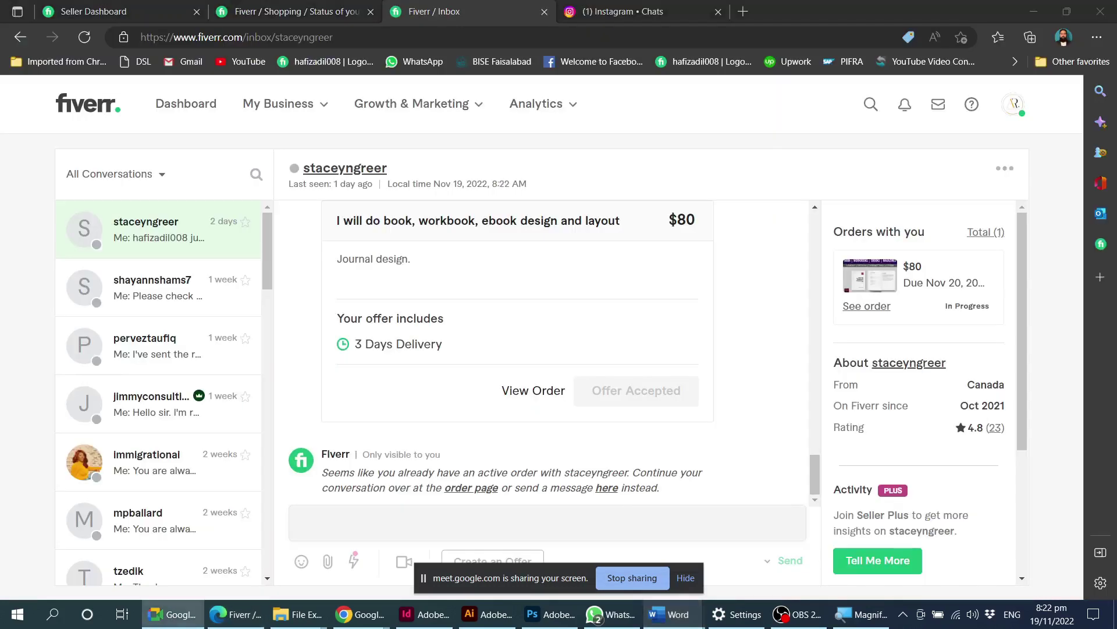
{"action": "key", "text": "alt+Tab"}
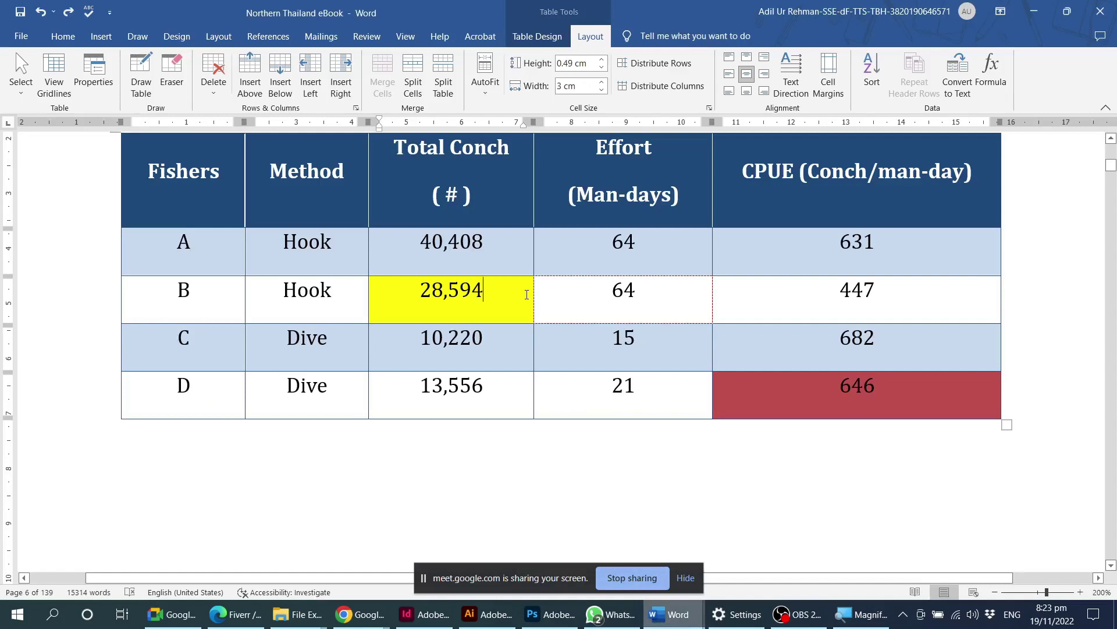
{"action": "left_click", "coordinate": [582, 296]}
{"action": "scroll", "coordinate": [578, 282], "scroll_direction": "up", "scroll_amount": 2}
{"action": "scroll", "coordinate": [600, 340], "scroll_direction": "down", "scroll_amount": 1}
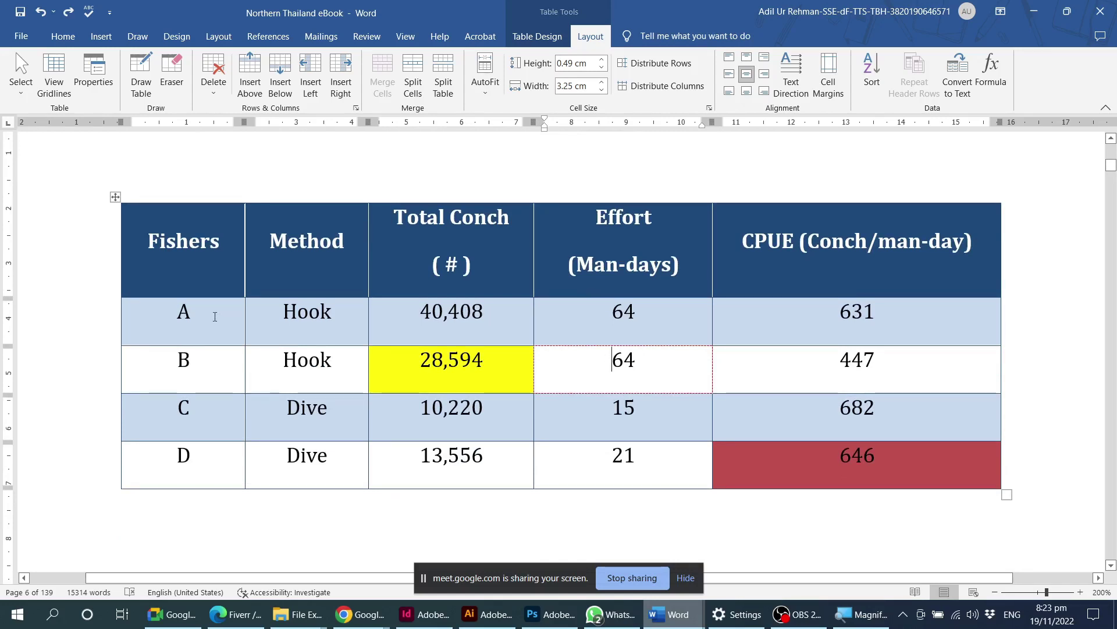
{"action": "scroll", "coordinate": [220, 381], "scroll_direction": "down", "scroll_amount": 3}
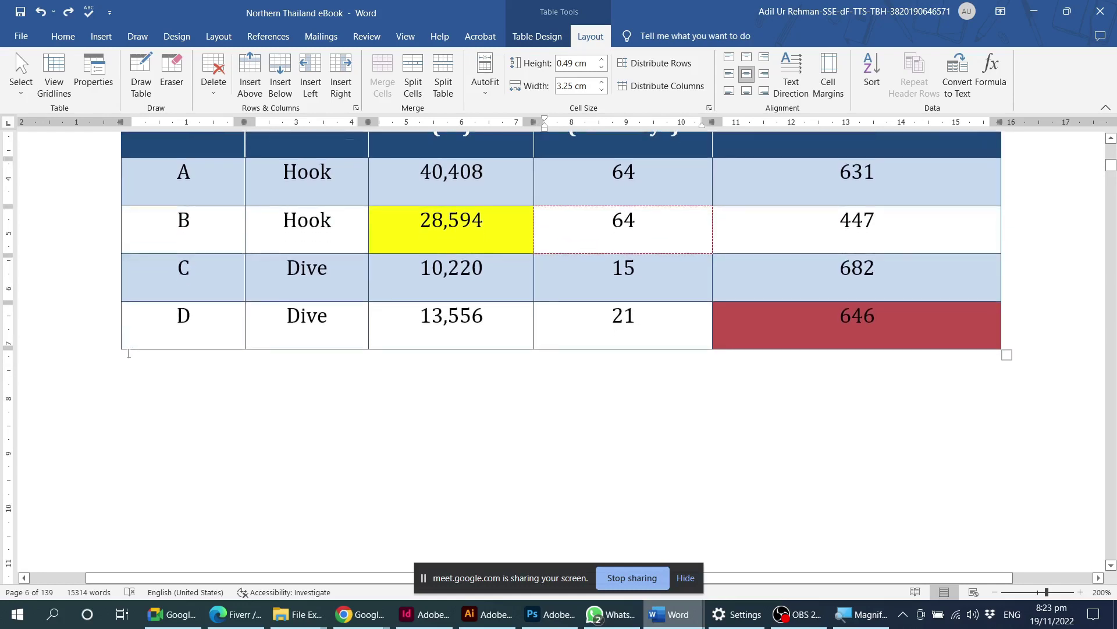
Merge the first four cells of the empty last row and label the merged cell 'Total'.
{"action": "left_click", "coordinate": [117, 351]}
{"action": "left_click", "coordinate": [472, 380]}
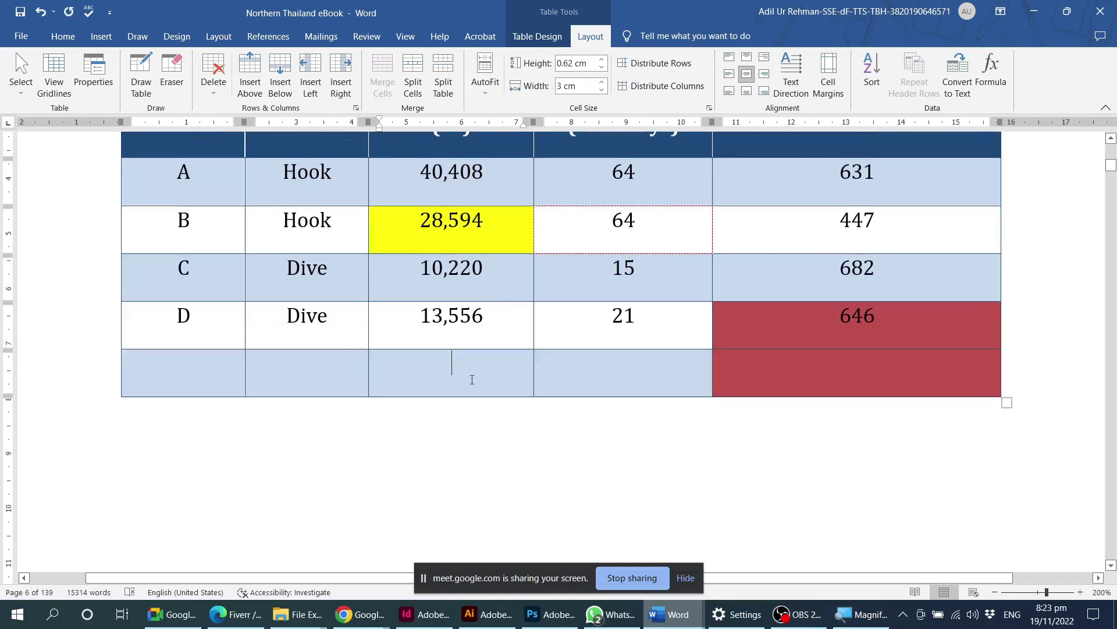
{"action": "left_click_drag", "start_coordinate": [184, 372], "coordinate": [598, 371]}
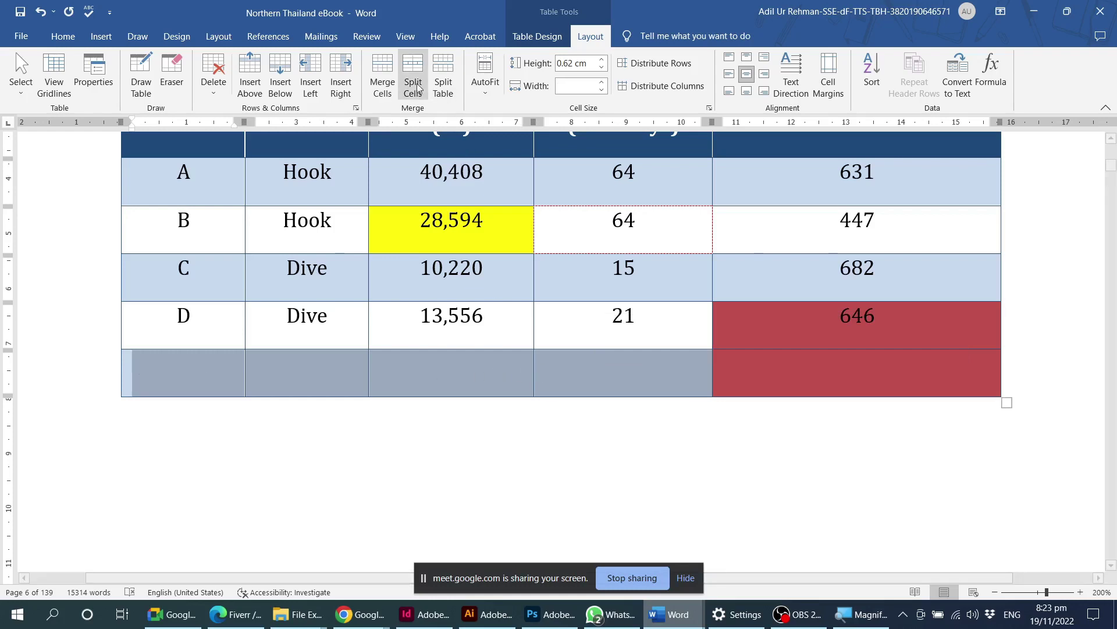
{"action": "left_click", "coordinate": [380, 76]}
{"action": "left_click", "coordinate": [404, 373]}
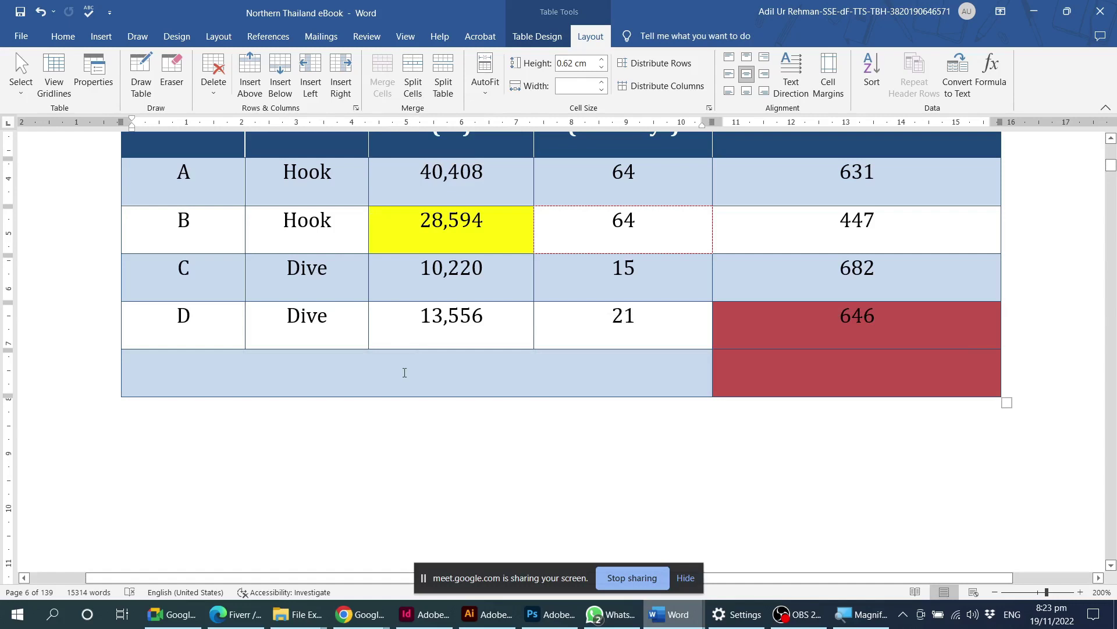
{"action": "type", "text": "Total"}
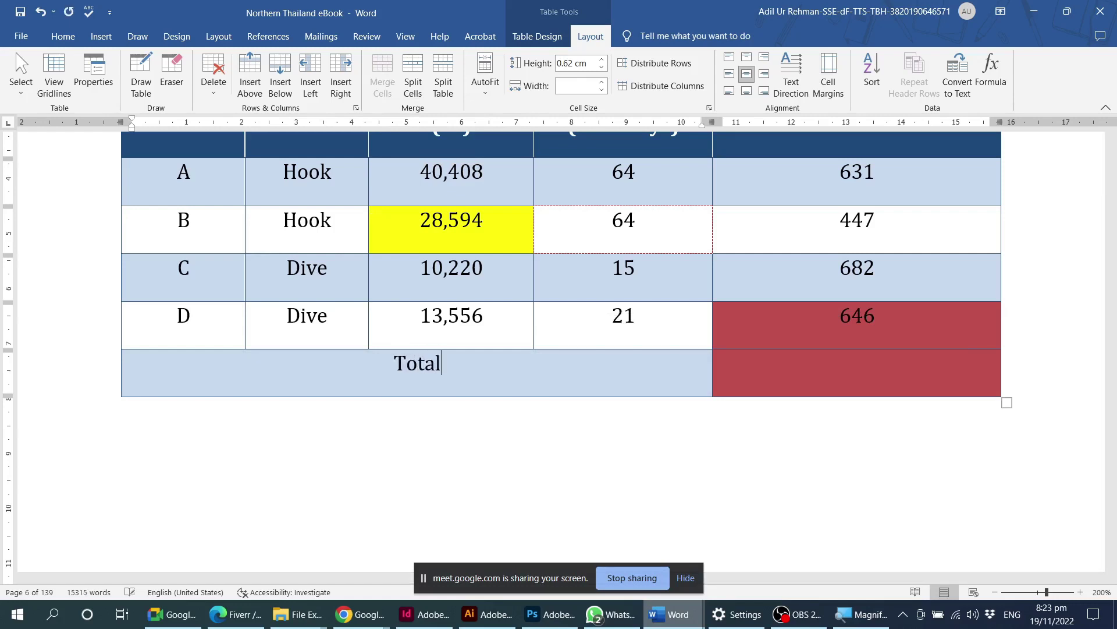
{"action": "left_click", "coordinate": [508, 322]}
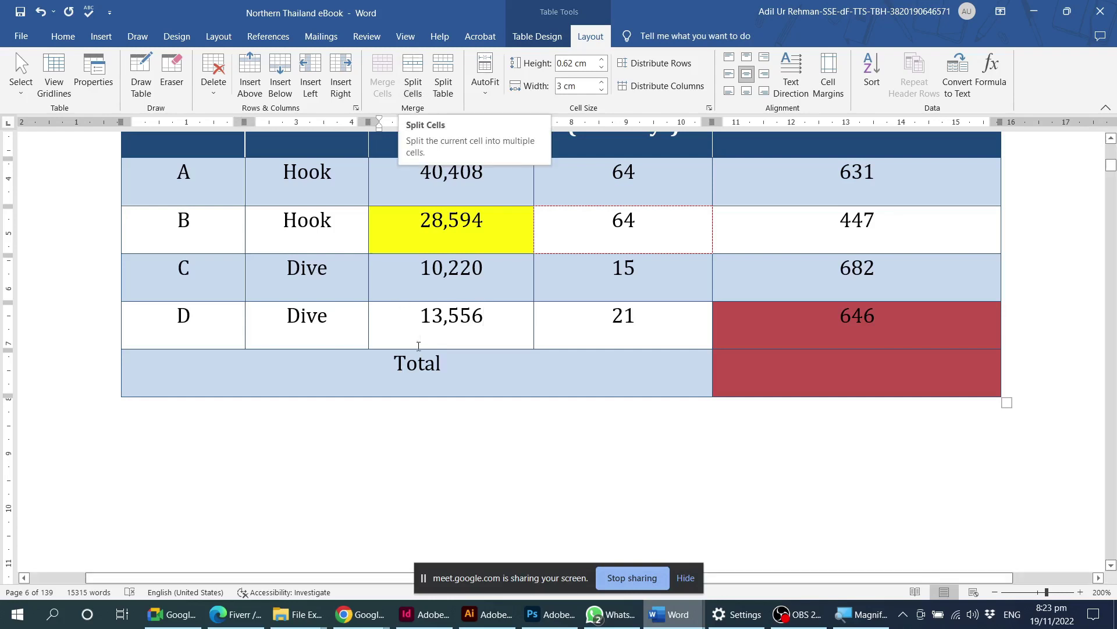
Merge row D's 13,556 and 21 cells into one cell.
{"action": "left_click_drag", "start_coordinate": [485, 338], "coordinate": [599, 320]}
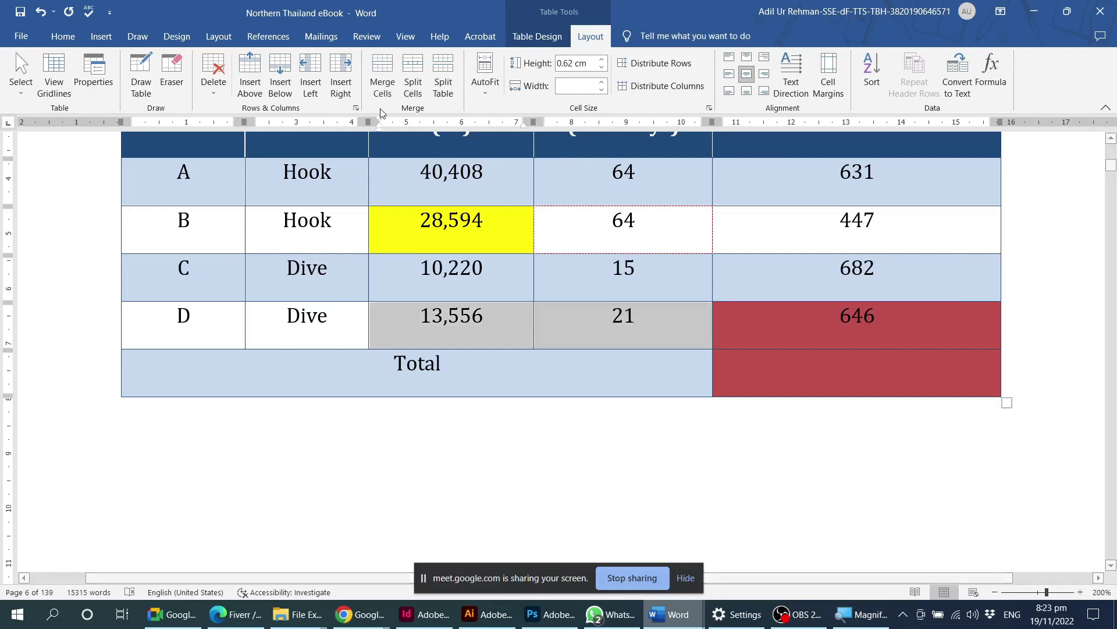
{"action": "left_click", "coordinate": [379, 82]}
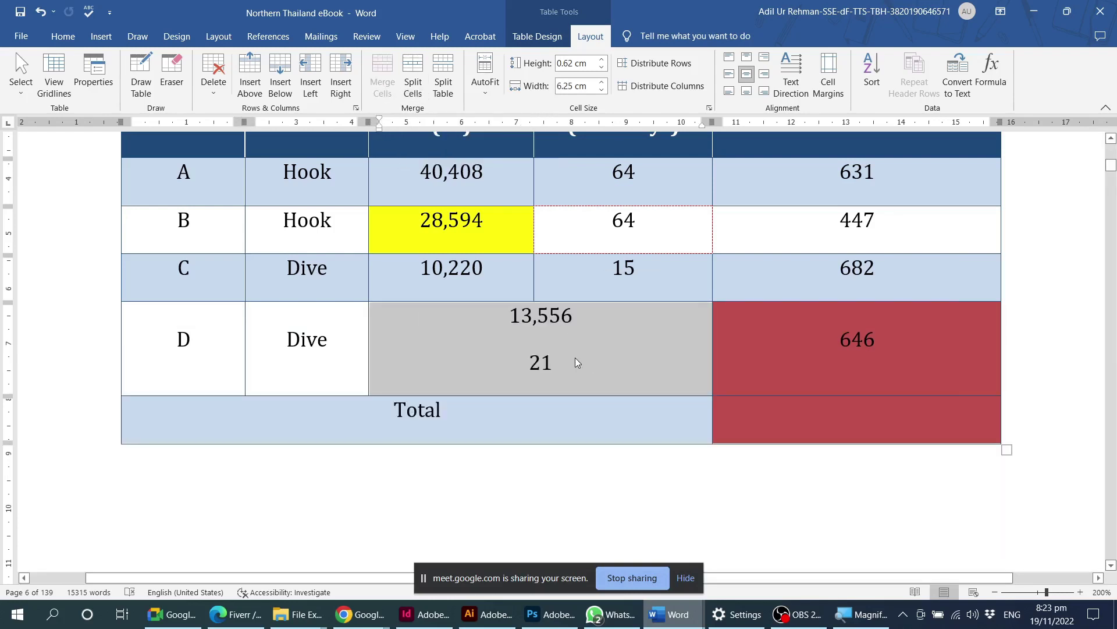
{"action": "left_click", "coordinate": [558, 356]}
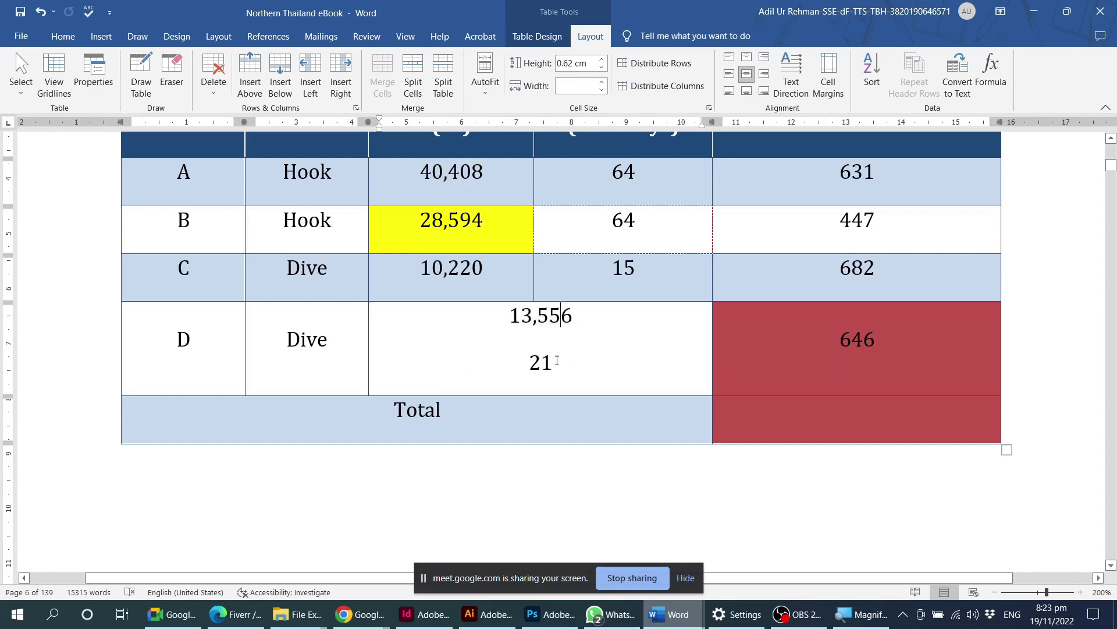
Split the merged cell back into 2 columns and 1 row.
{"action": "left_click_drag", "start_coordinate": [557, 358], "coordinate": [504, 341]}
{"action": "left_click", "coordinate": [574, 369]}
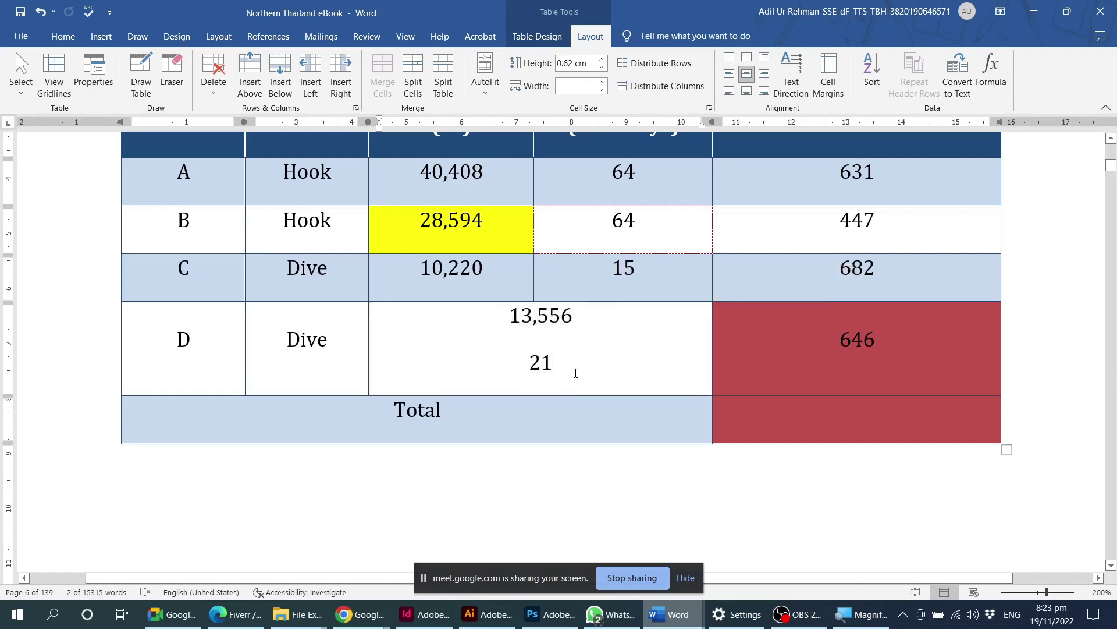
{"action": "left_click_drag", "start_coordinate": [573, 369], "coordinate": [471, 329]}
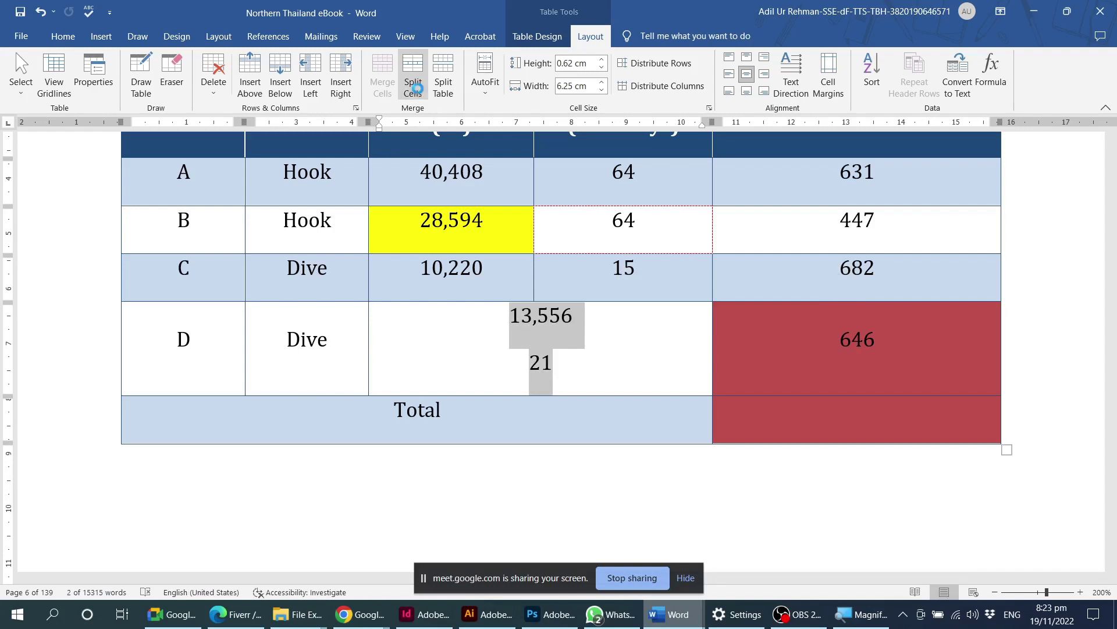
{"action": "left_click", "coordinate": [412, 81]}
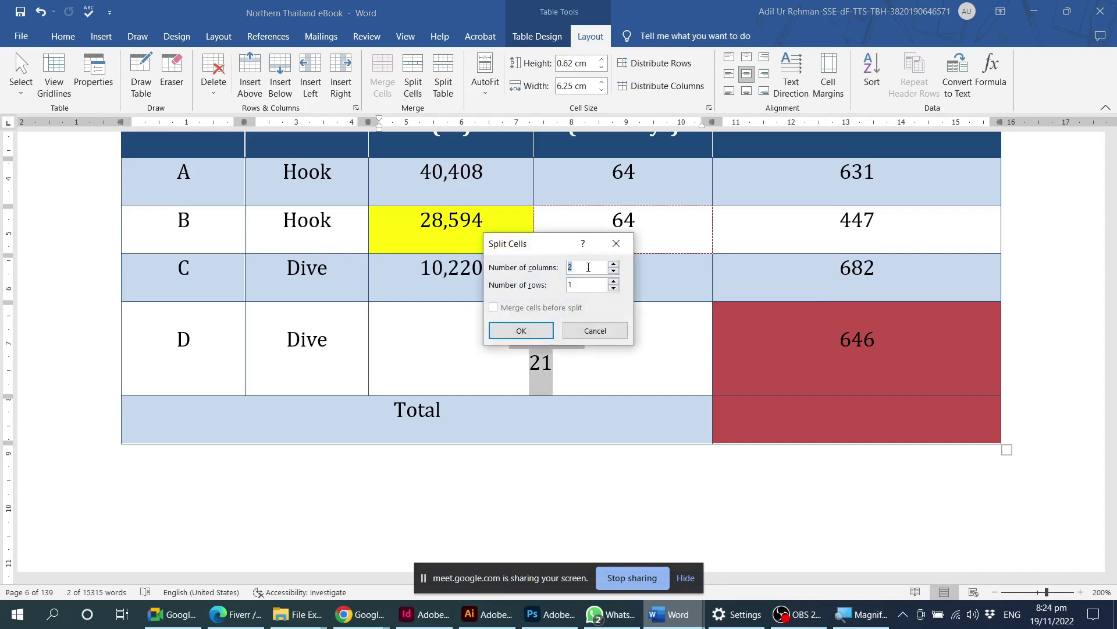
{"action": "left_click_drag", "start_coordinate": [556, 250], "coordinate": [511, 182]}
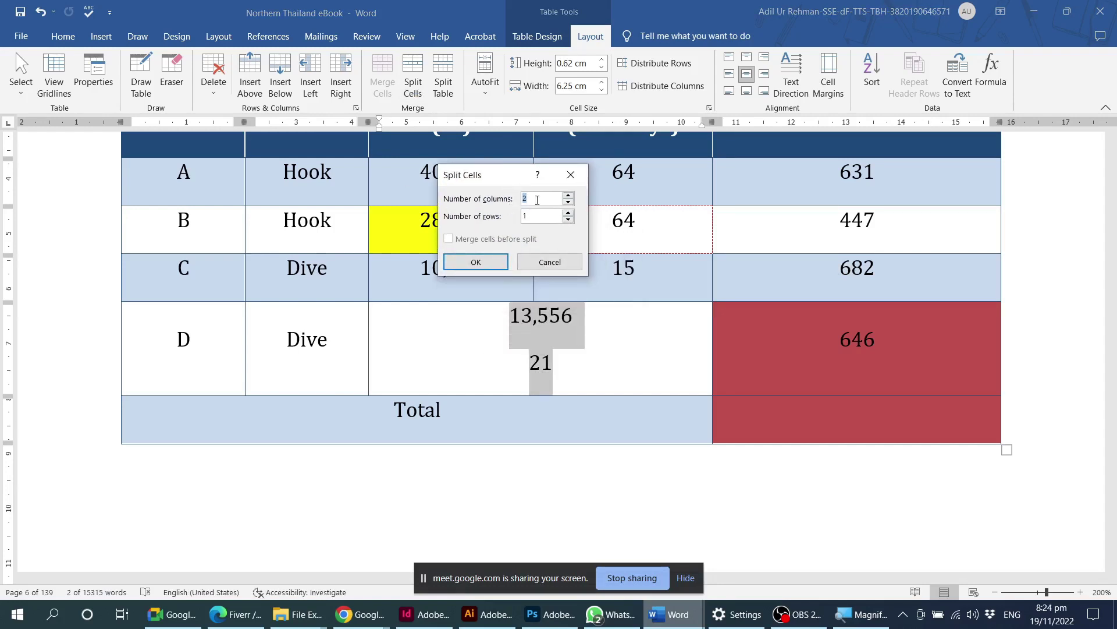
{"action": "left_click", "coordinate": [494, 263]}
{"action": "left_click", "coordinate": [609, 335]}
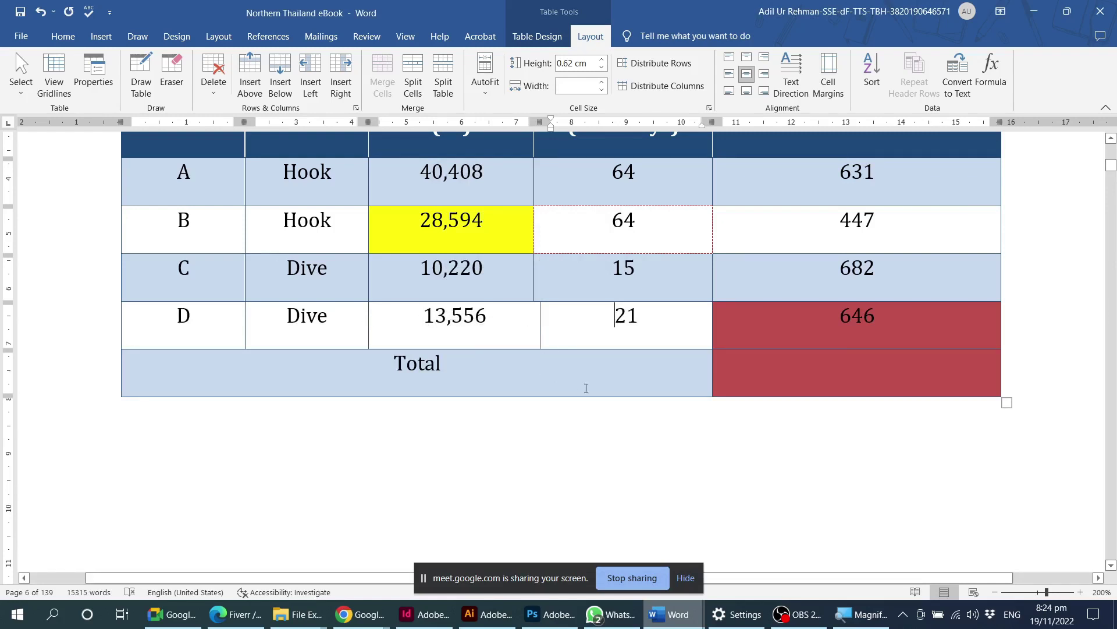
{"action": "scroll", "coordinate": [586, 388], "scroll_direction": "up", "scroll_amount": 2}
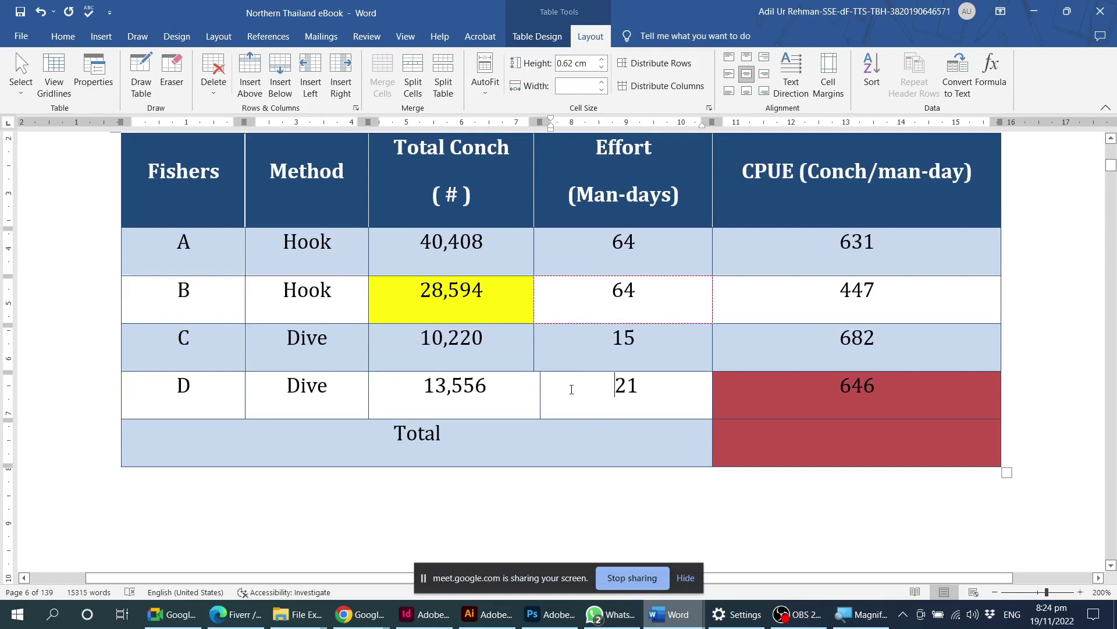
{"action": "left_click", "coordinate": [506, 391]}
{"action": "left_click_drag", "start_coordinate": [522, 402], "coordinate": [411, 399]}
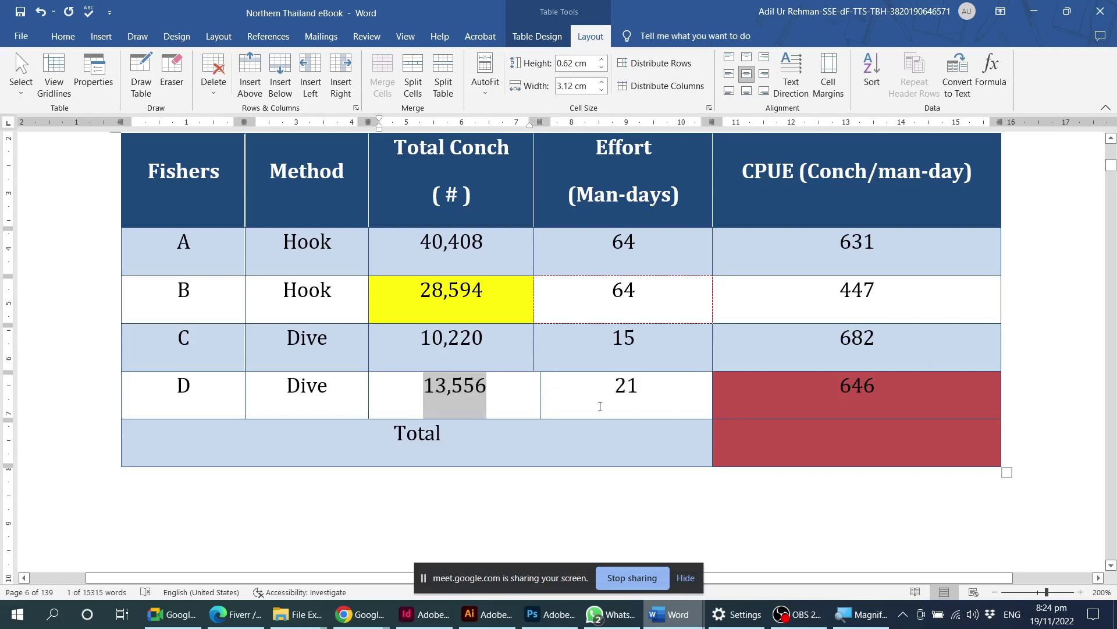
{"action": "left_click_drag", "start_coordinate": [599, 405], "coordinate": [683, 406]}
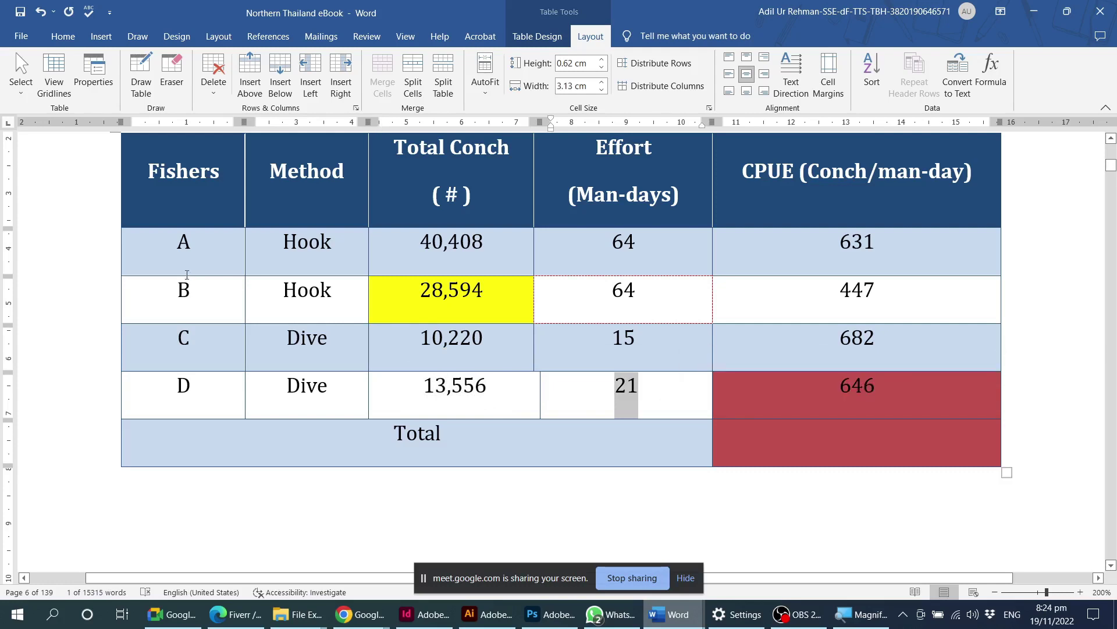
{"action": "left_click", "coordinate": [422, 243]}
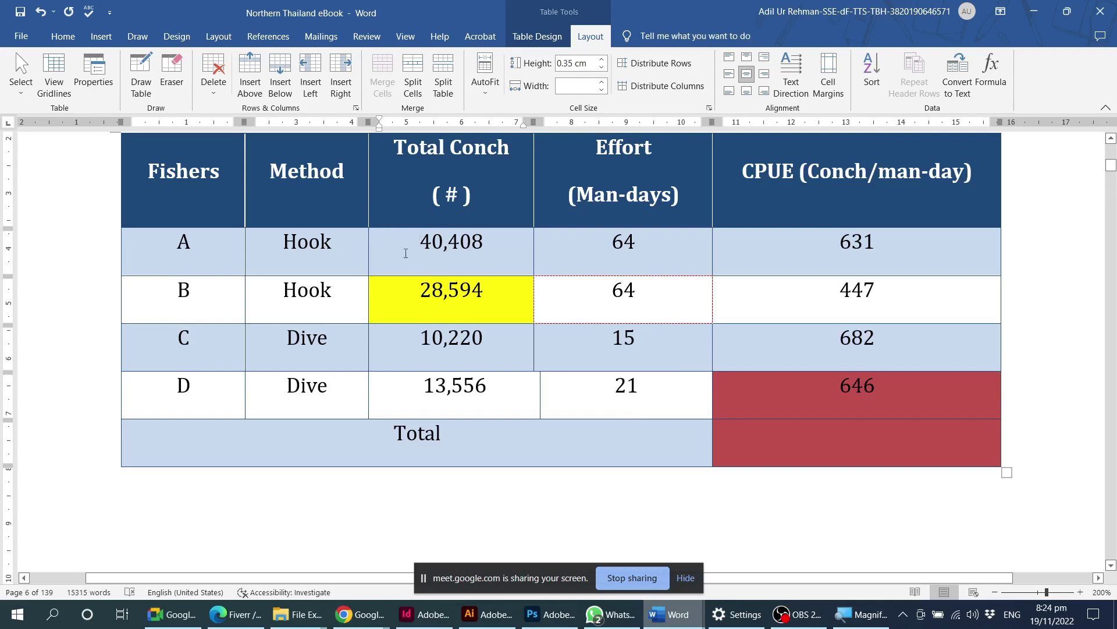
{"action": "left_click_drag", "start_coordinate": [420, 240], "coordinate": [483, 242]}
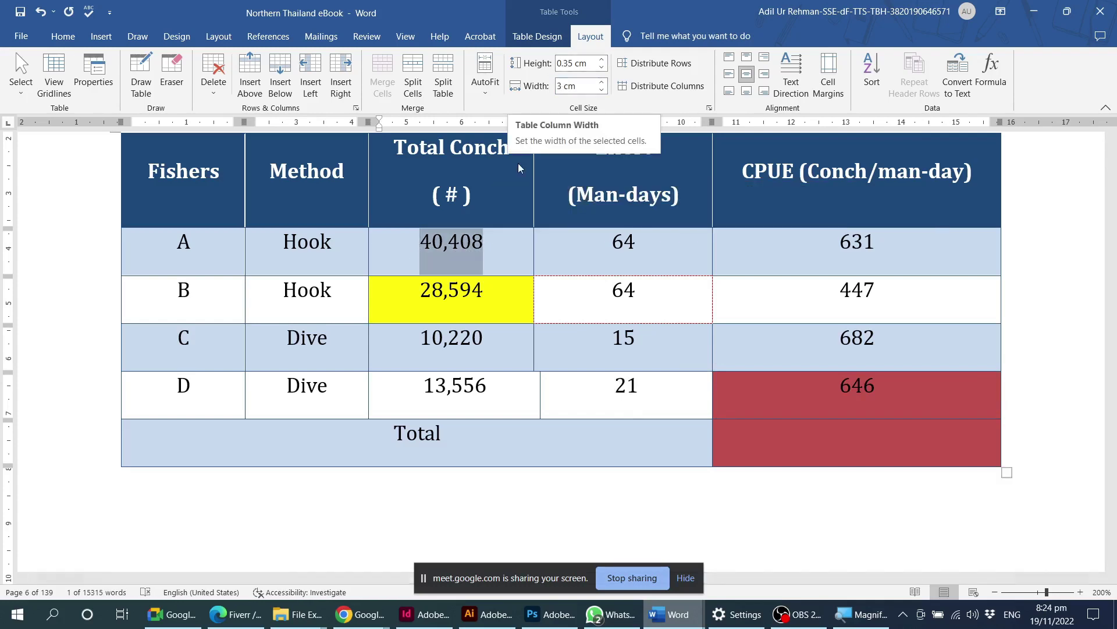
{"action": "left_click", "coordinate": [436, 251]}
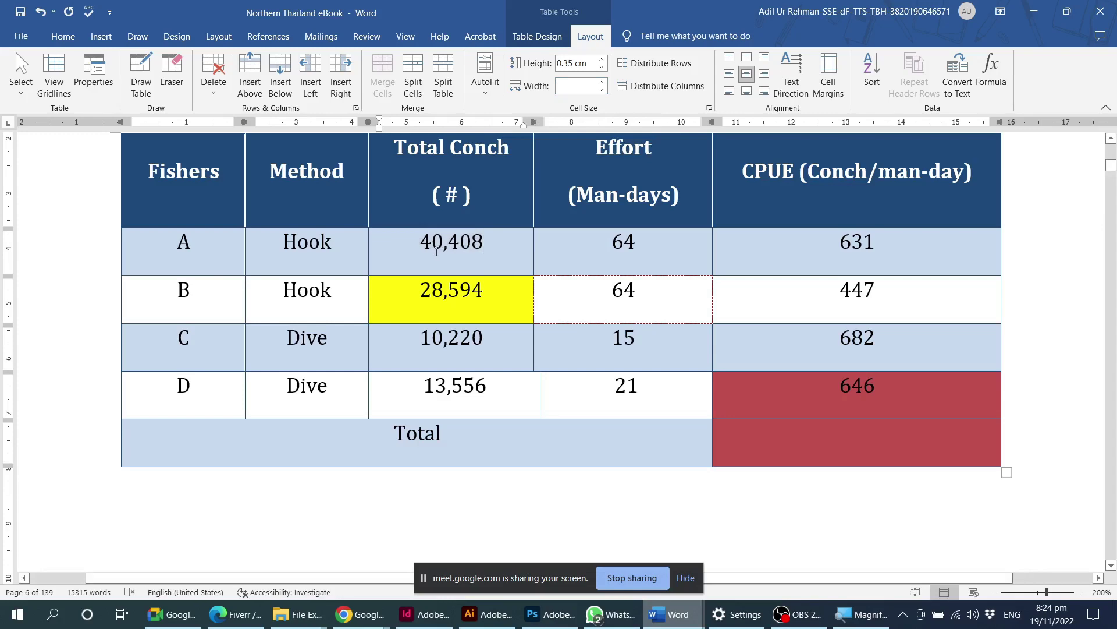
{"action": "left_click", "coordinate": [373, 272]}
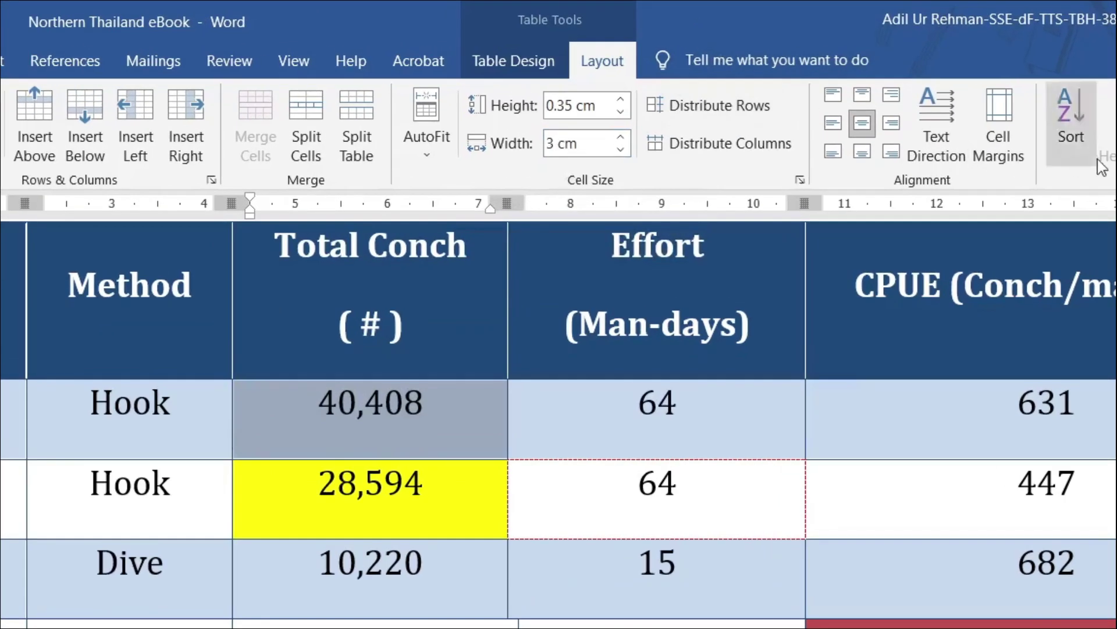
Check the cell widths: 3 cm, and 3.25 cm for row A's Effort cell.
{"action": "left_click", "coordinate": [563, 143]}
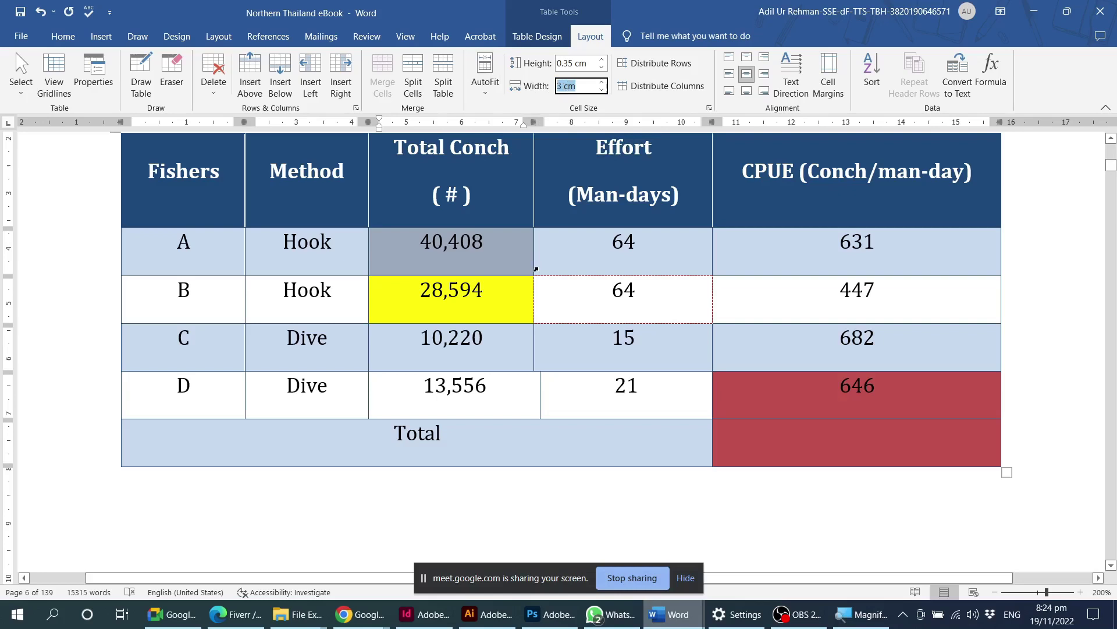
{"action": "left_click", "coordinate": [537, 250]}
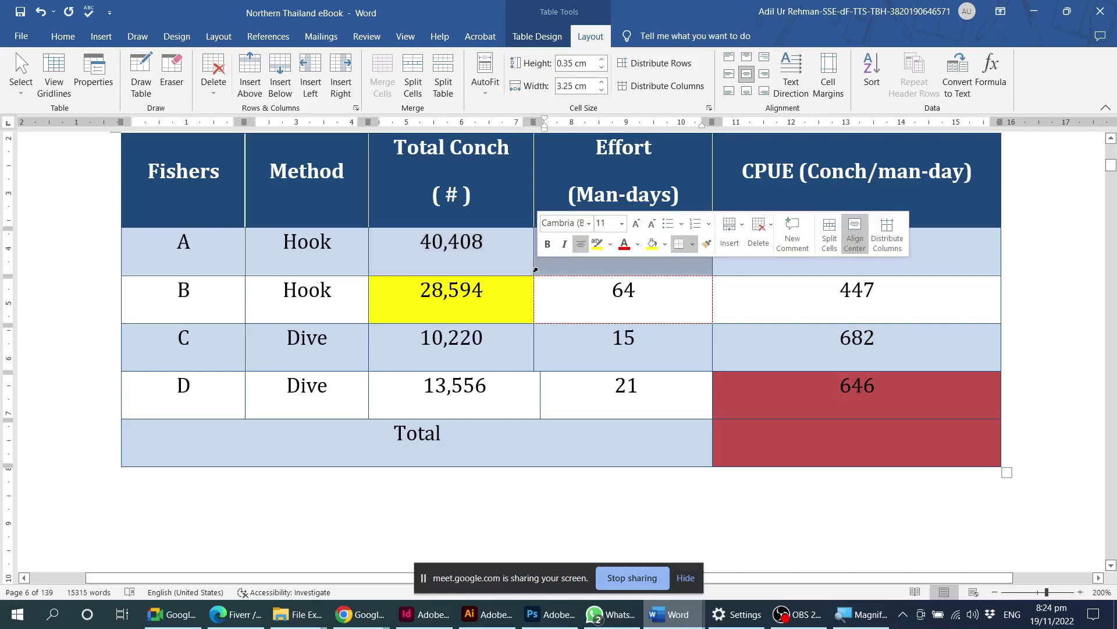
{"action": "left_click", "coordinate": [569, 87]}
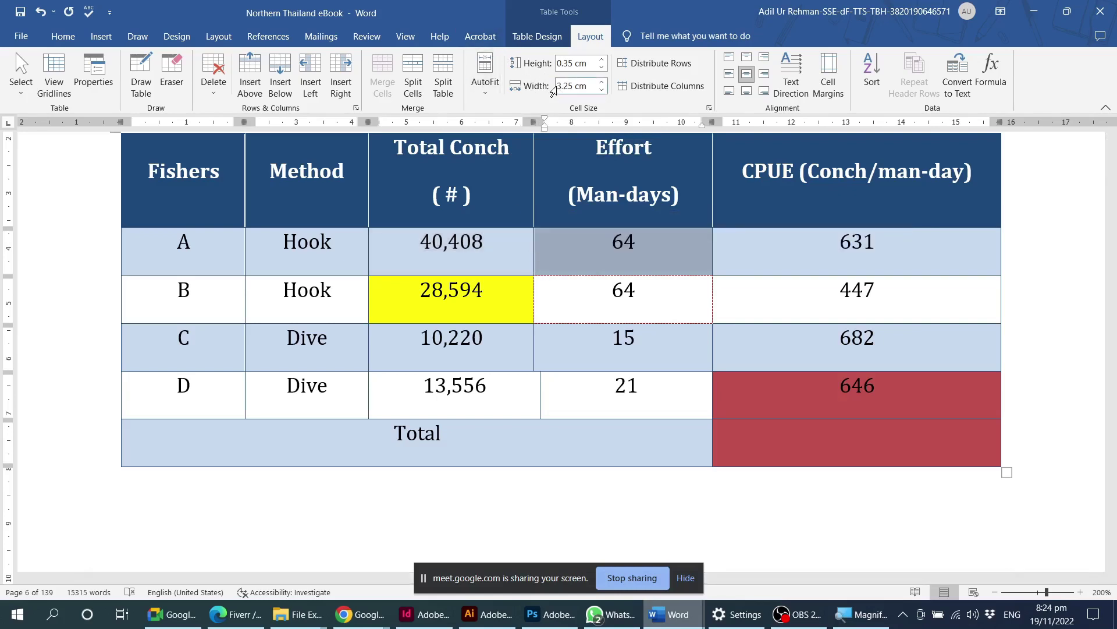
{"action": "left_click_drag", "start_coordinate": [569, 89], "coordinate": [589, 88]}
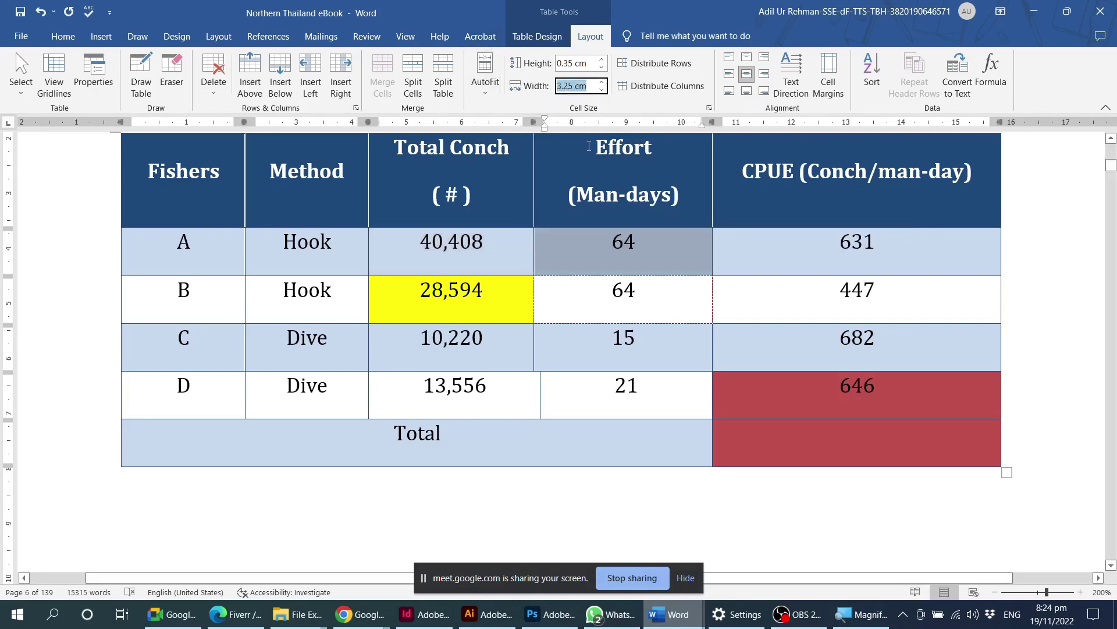
{"action": "left_click", "coordinate": [592, 301]}
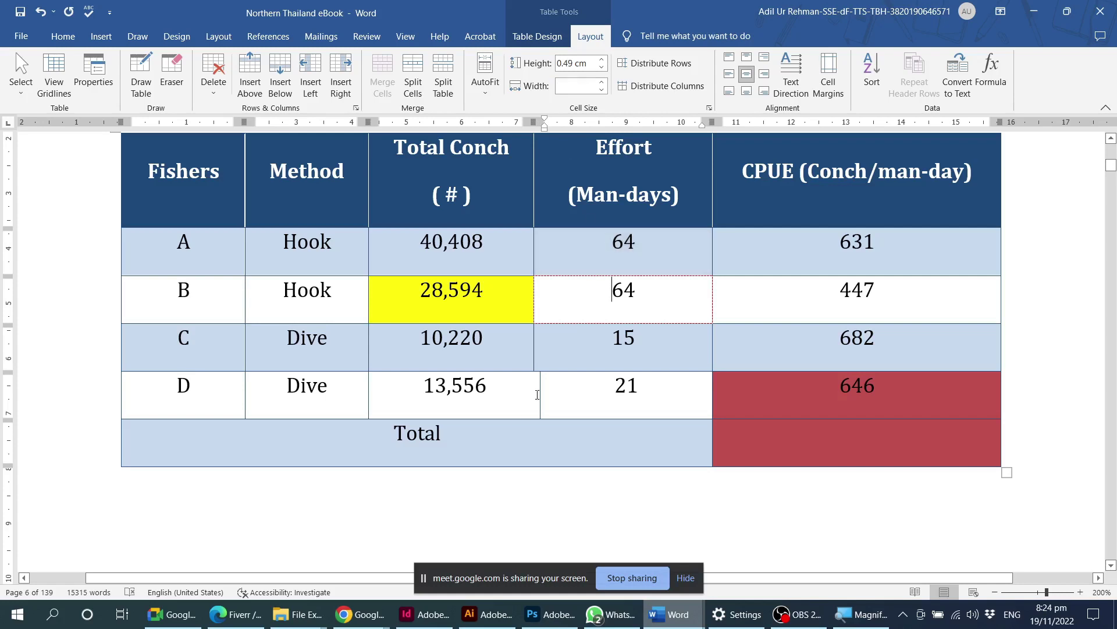
Drag the border between row D's 13,556 and 21 cells in line with the column above.
{"action": "left_click_drag", "start_coordinate": [490, 396], "coordinate": [588, 389]}
{"action": "scroll", "coordinate": [537, 400], "scroll_direction": "up", "scroll_amount": 5, "text": "ctrl"}
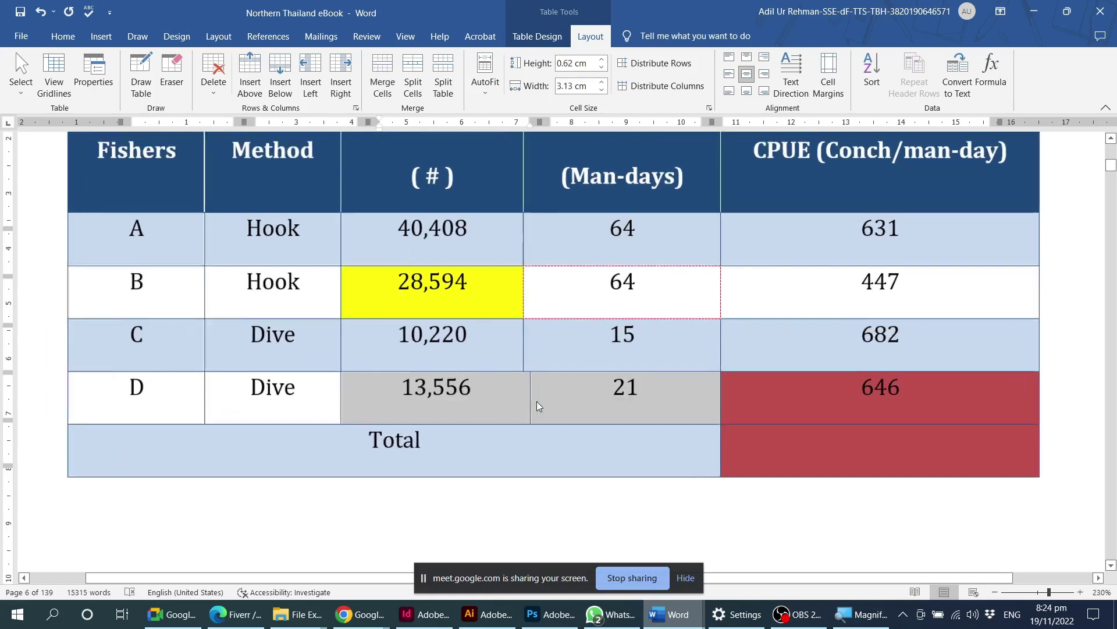
{"action": "left_click", "coordinate": [504, 394]}
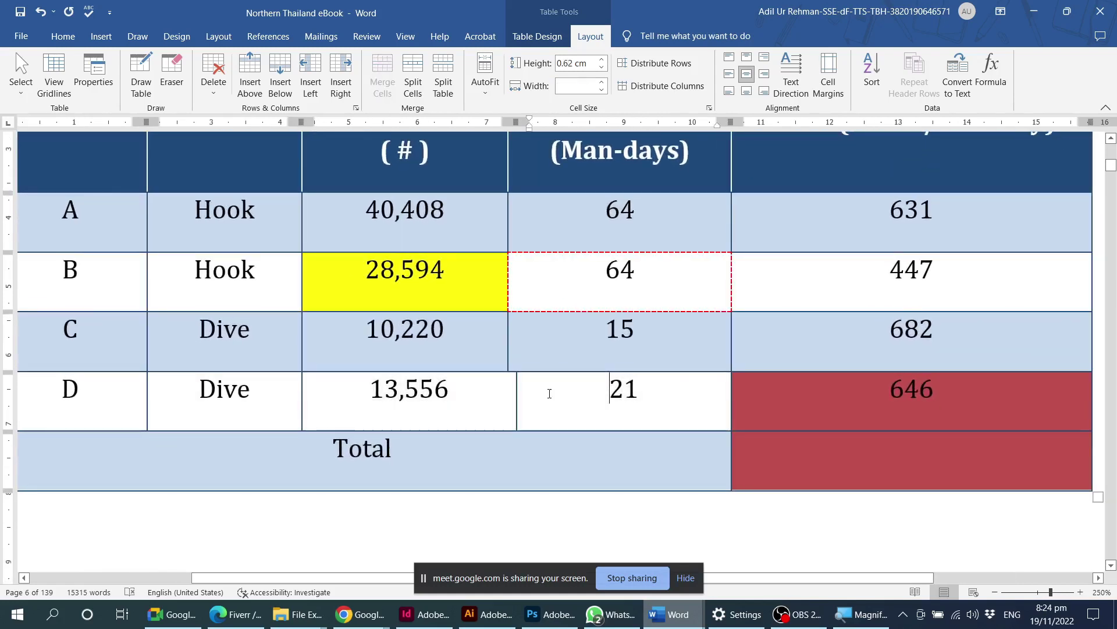
{"action": "left_click_drag", "start_coordinate": [442, 391], "coordinate": [589, 391]}
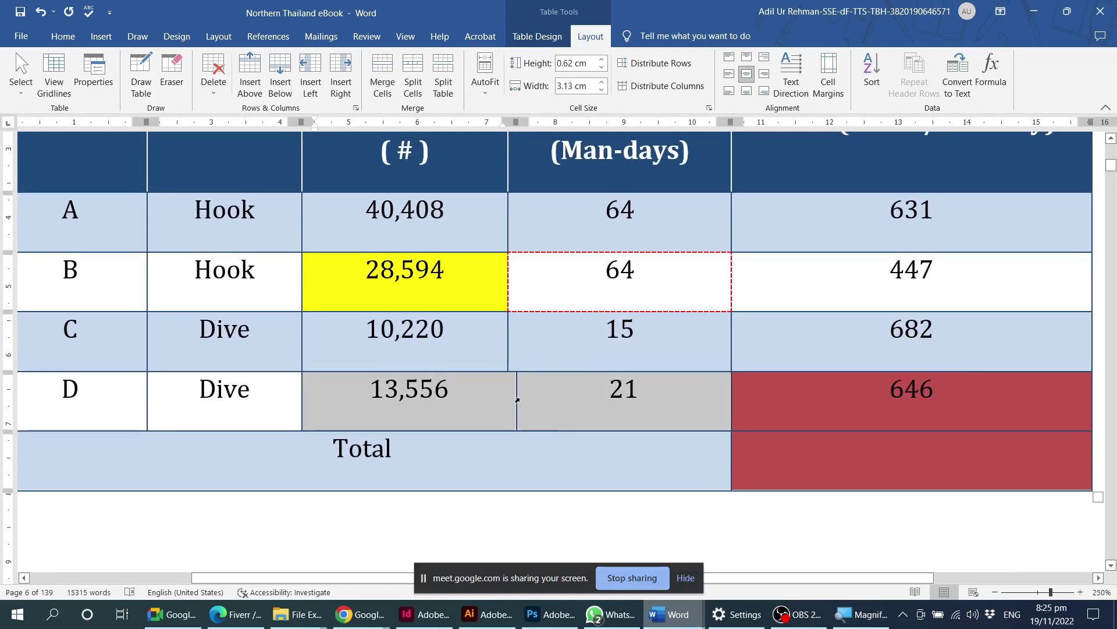
{"action": "left_click_drag", "start_coordinate": [516, 396], "coordinate": [508, 395]}
{"action": "left_click", "coordinate": [561, 463]}
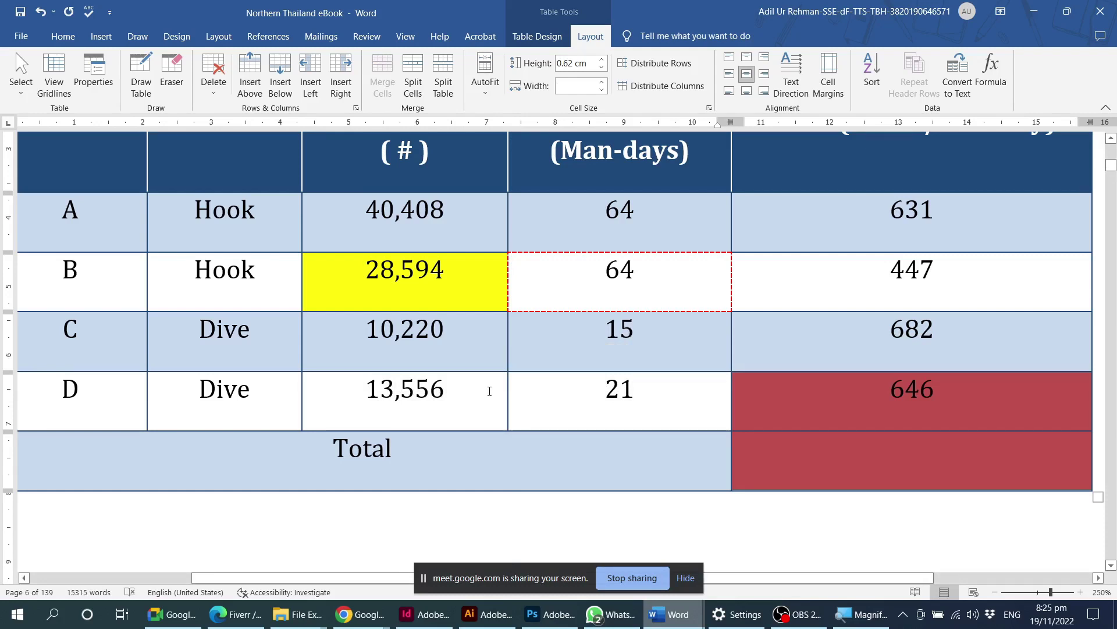
Set the width of row D's 13,556 cell to 3 cm.
{"action": "mouse_move", "coordinate": [491, 387]}
{"action": "left_mouse_down"}
{"action": "mouse_move", "coordinate": [521, 398]}
{"action": "mouse_move", "coordinate": [507, 397]}
{"action": "left_mouse_up"}
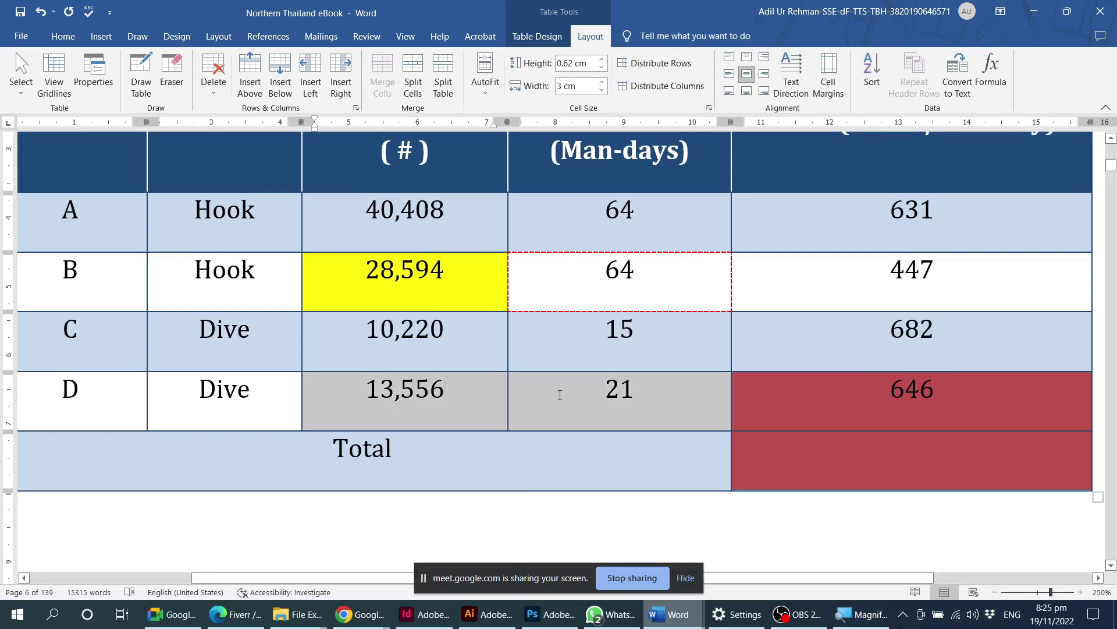
{"action": "left_click", "coordinate": [486, 395]}
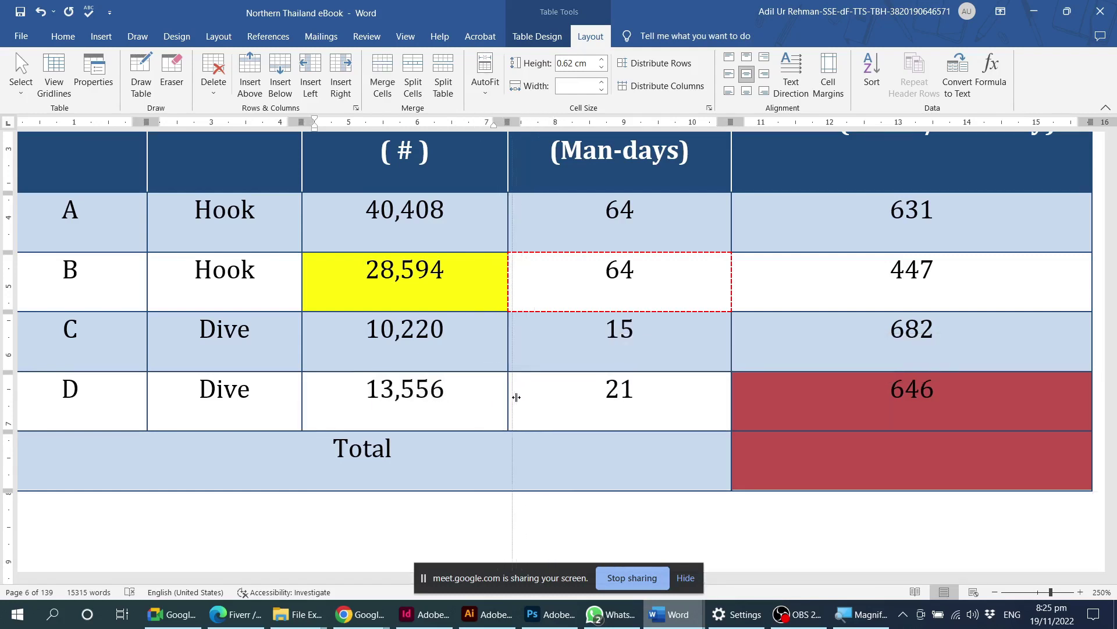
{"action": "left_click_drag", "start_coordinate": [514, 395], "coordinate": [525, 395]}
{"action": "left_click", "coordinate": [481, 399]}
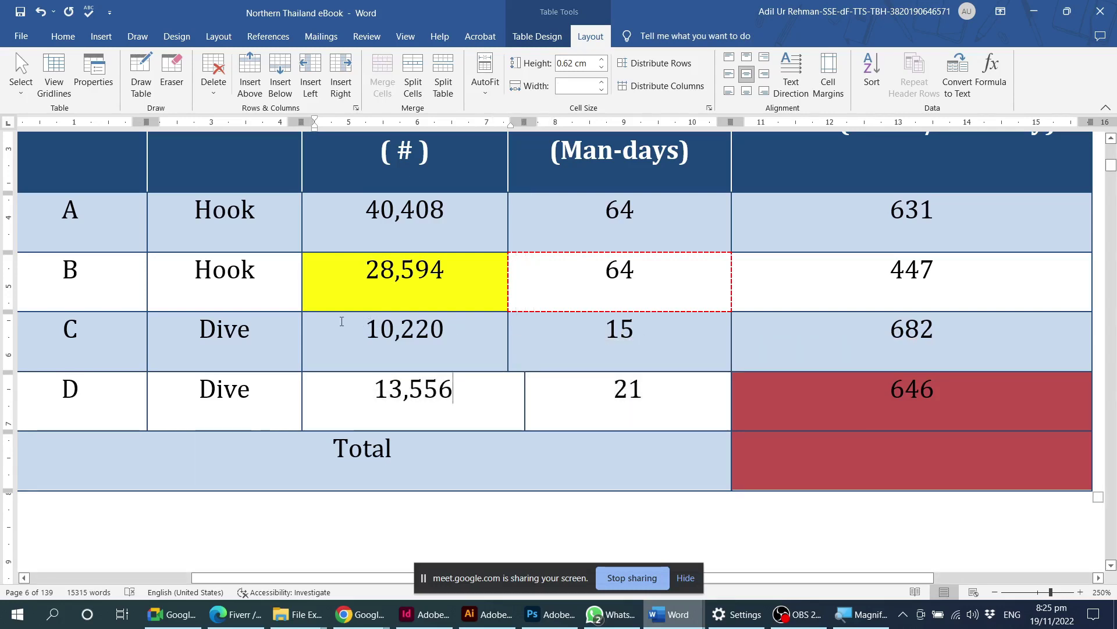
{"action": "left_click_drag", "start_coordinate": [366, 335], "coordinate": [479, 344]}
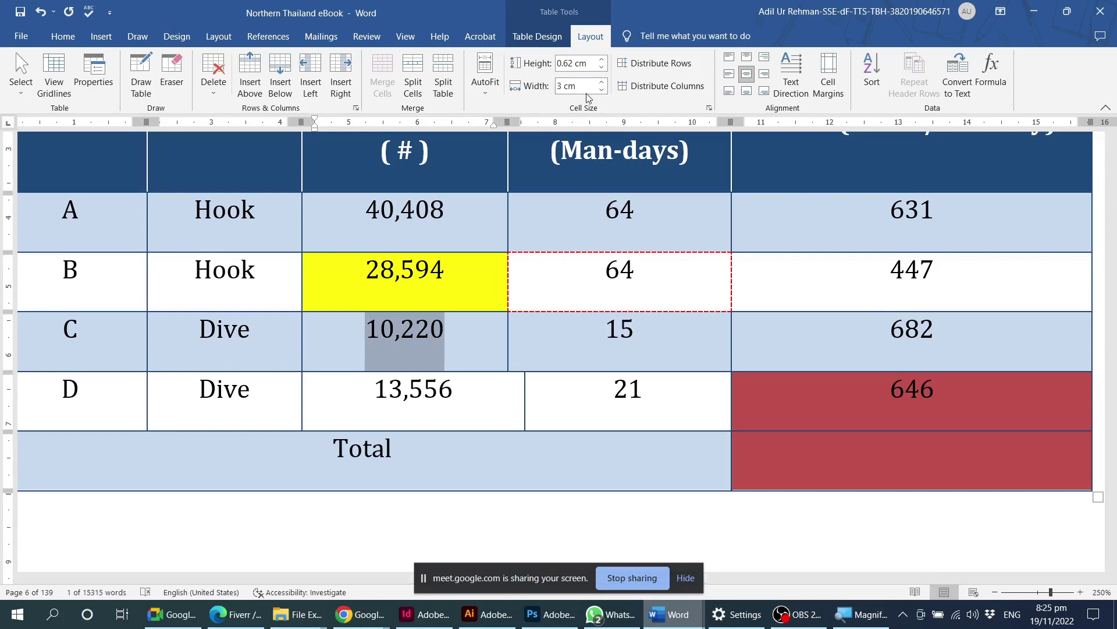
{"action": "triple_click", "coordinate": [469, 394]}
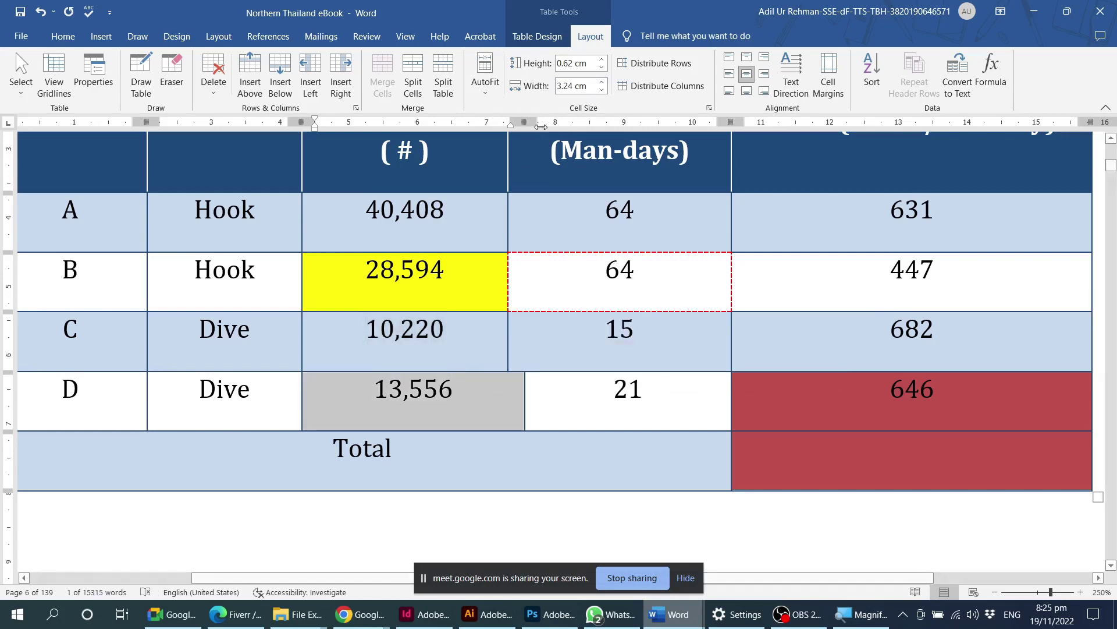
{"action": "double_click", "coordinate": [569, 85]}
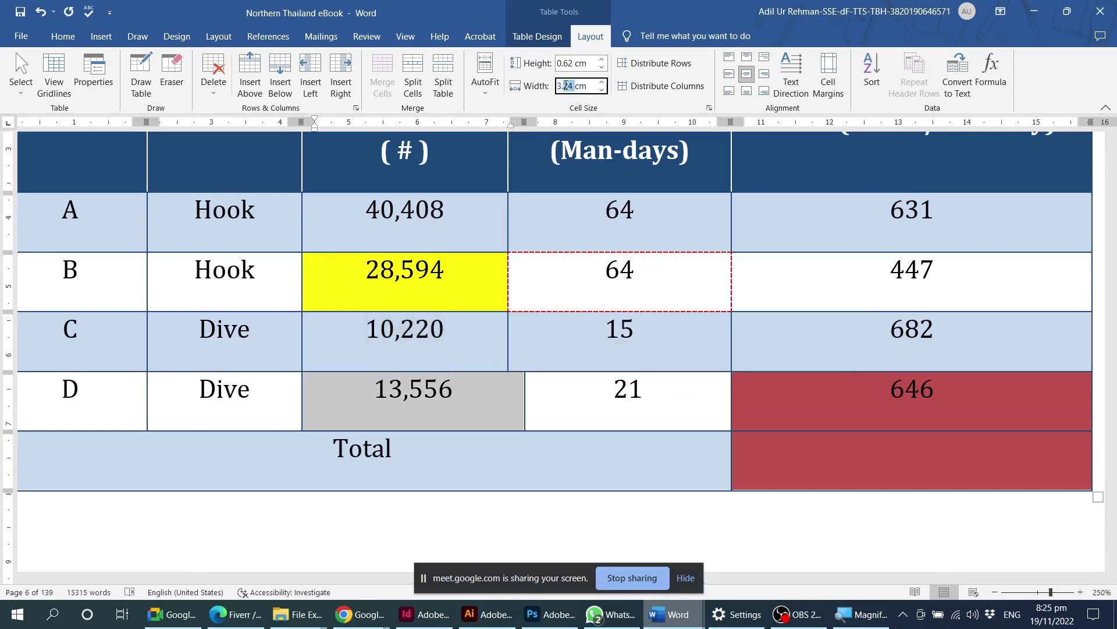
{"action": "key", "text": "BackSpace"}
{"action": "key", "text": "BackSpace"}
{"action": "key", "text": "Return"}
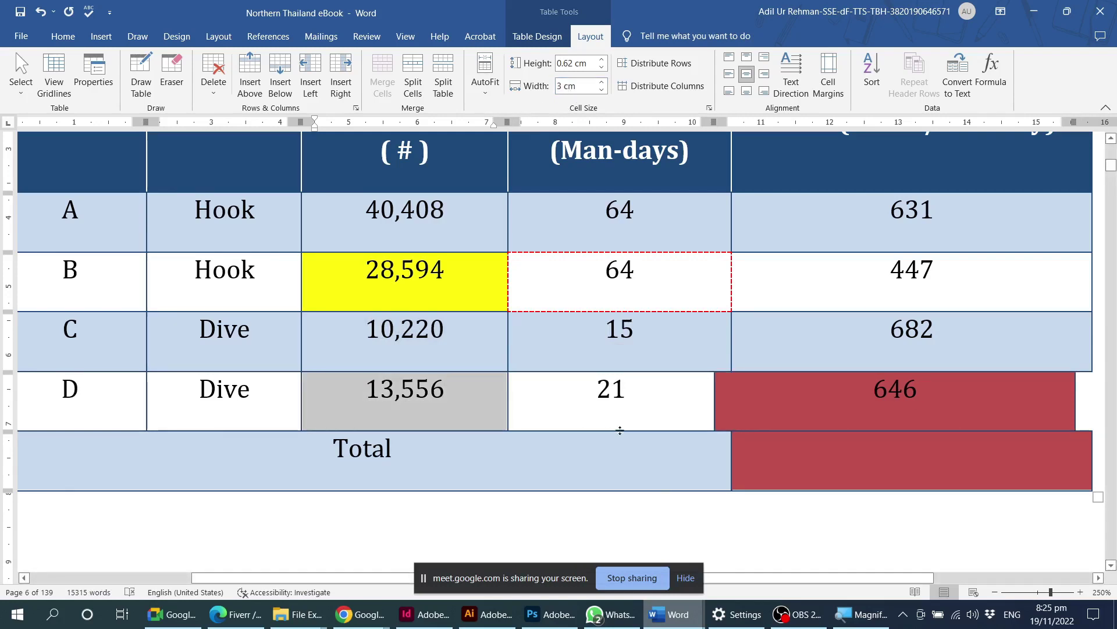
Set the width of row D's 21 cell to 3.25 cm.
{"action": "left_click", "coordinate": [612, 391]}
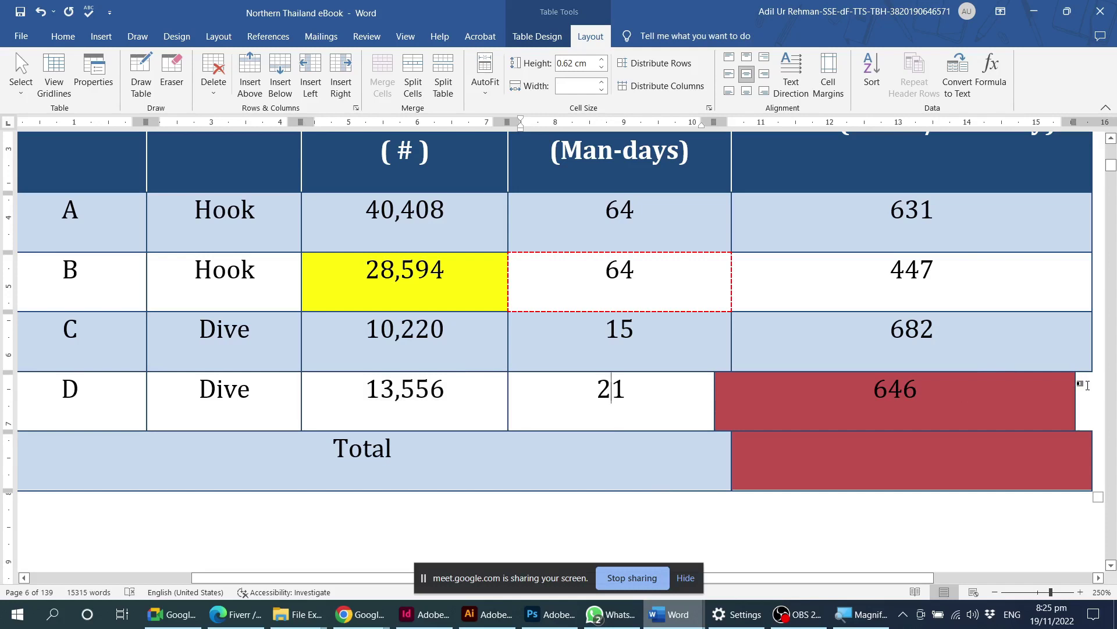
{"action": "double_click", "coordinate": [598, 383]}
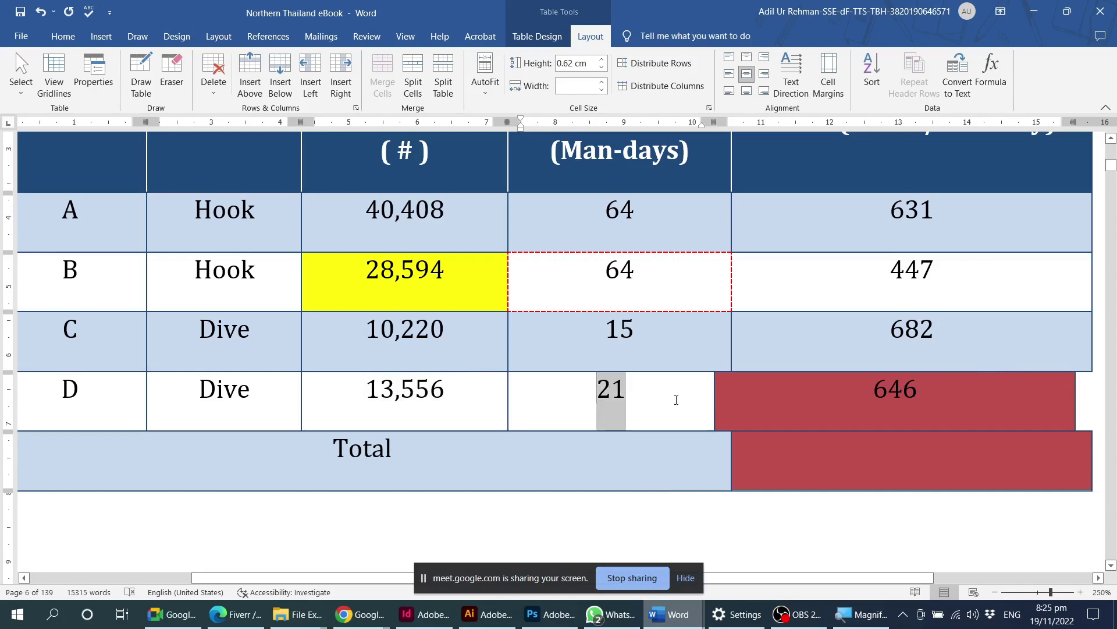
{"action": "left_click", "coordinate": [585, 86]}
{"action": "type", "text": "3.25"}
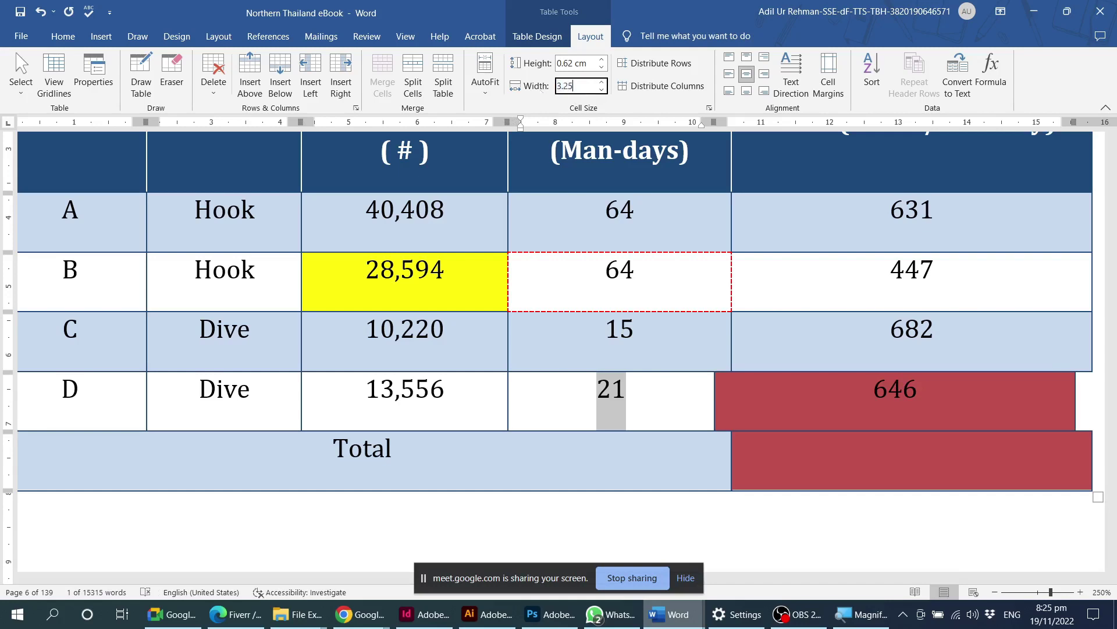
{"action": "key", "text": "Return"}
{"action": "left_click", "coordinate": [773, 379]}
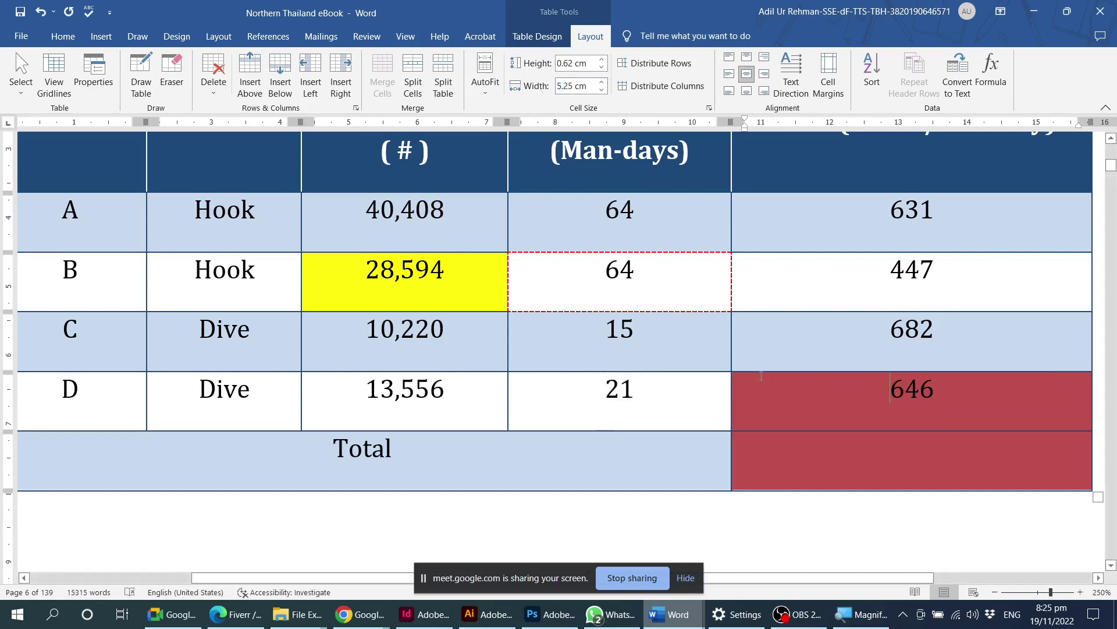
{"action": "scroll", "coordinate": [738, 368], "scroll_direction": "down", "scroll_amount": 4}
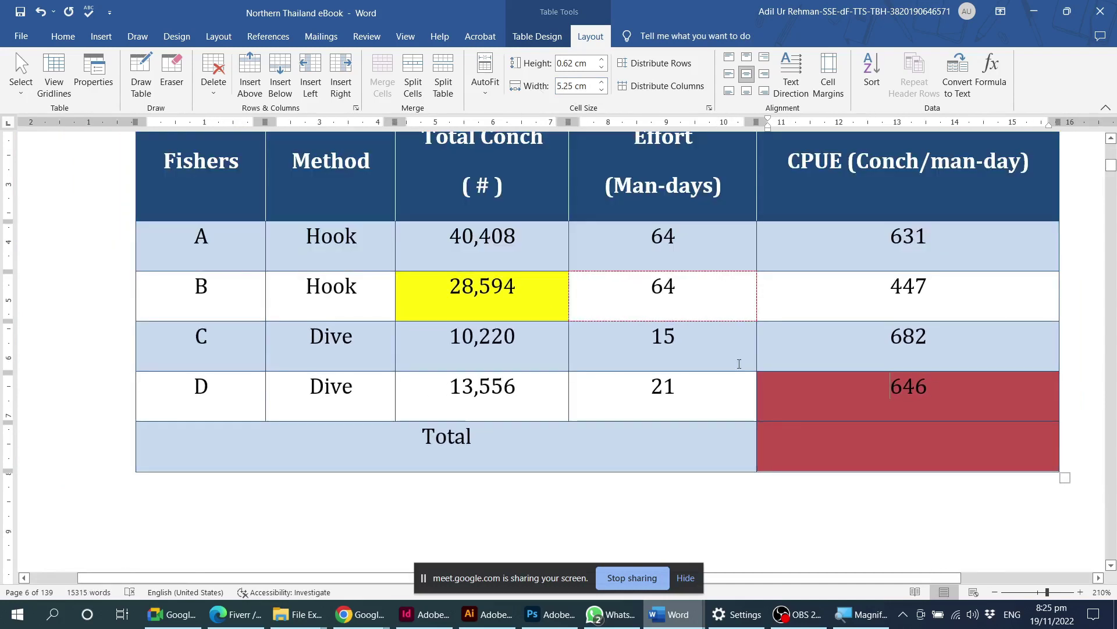
{"action": "left_click", "coordinate": [658, 343]}
{"action": "left_click", "coordinate": [806, 441]}
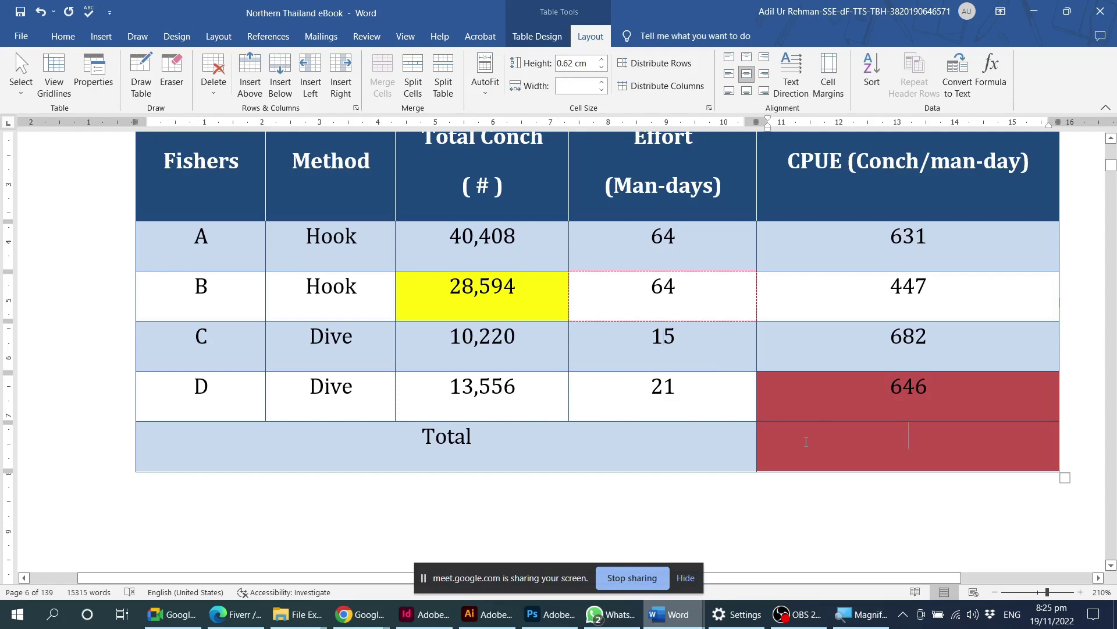
{"action": "left_click", "coordinate": [693, 393]}
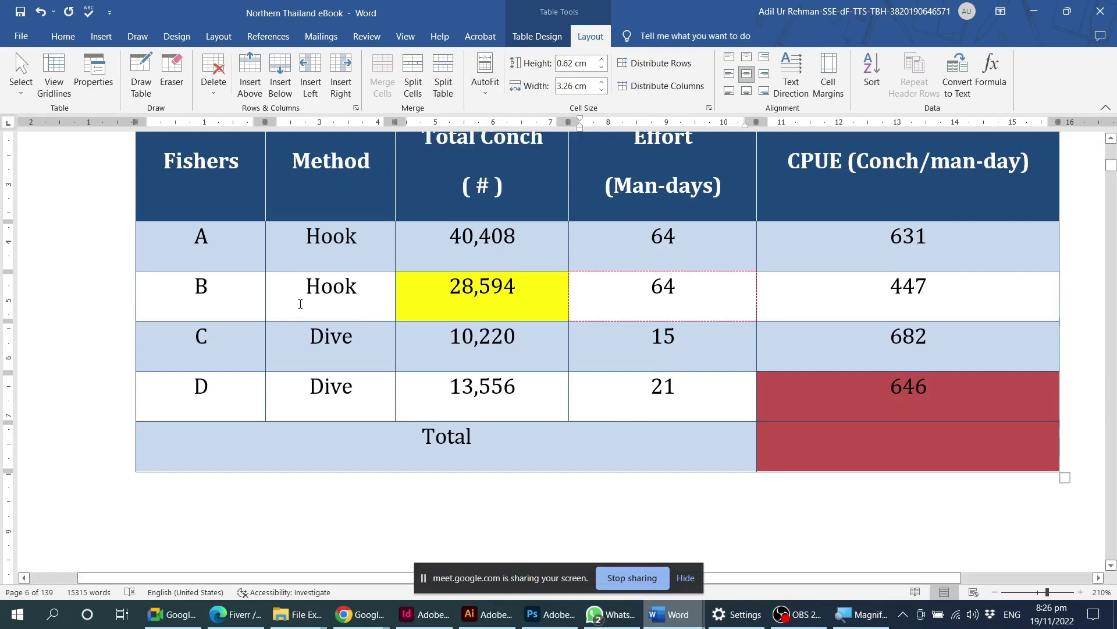
{"action": "left_click_drag", "start_coordinate": [230, 337], "coordinate": [871, 447]}
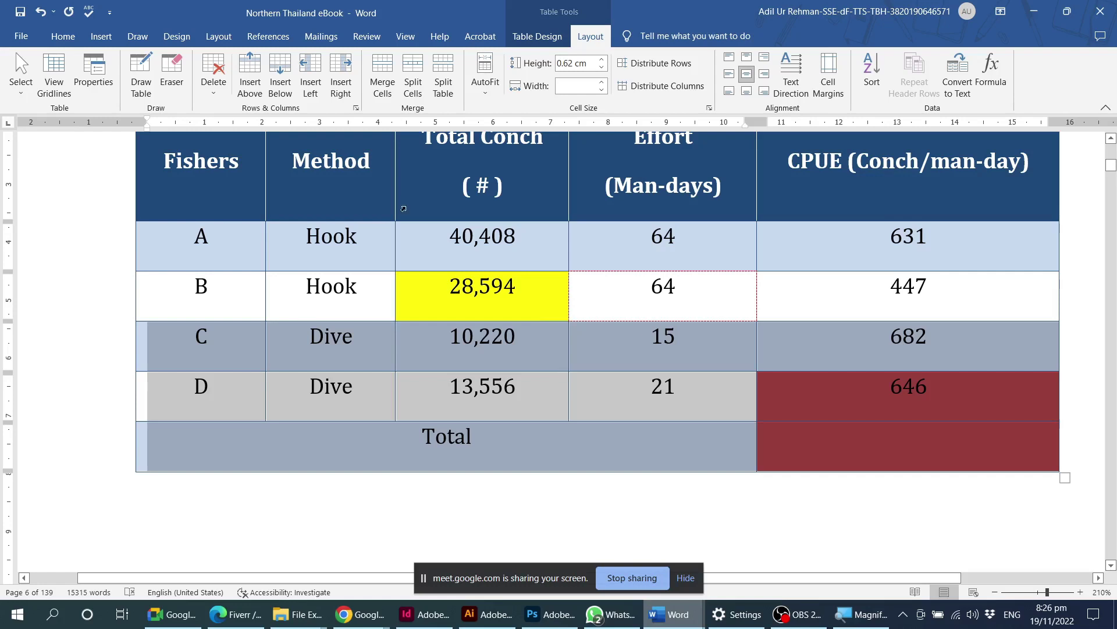
{"action": "left_click", "coordinate": [443, 75]}
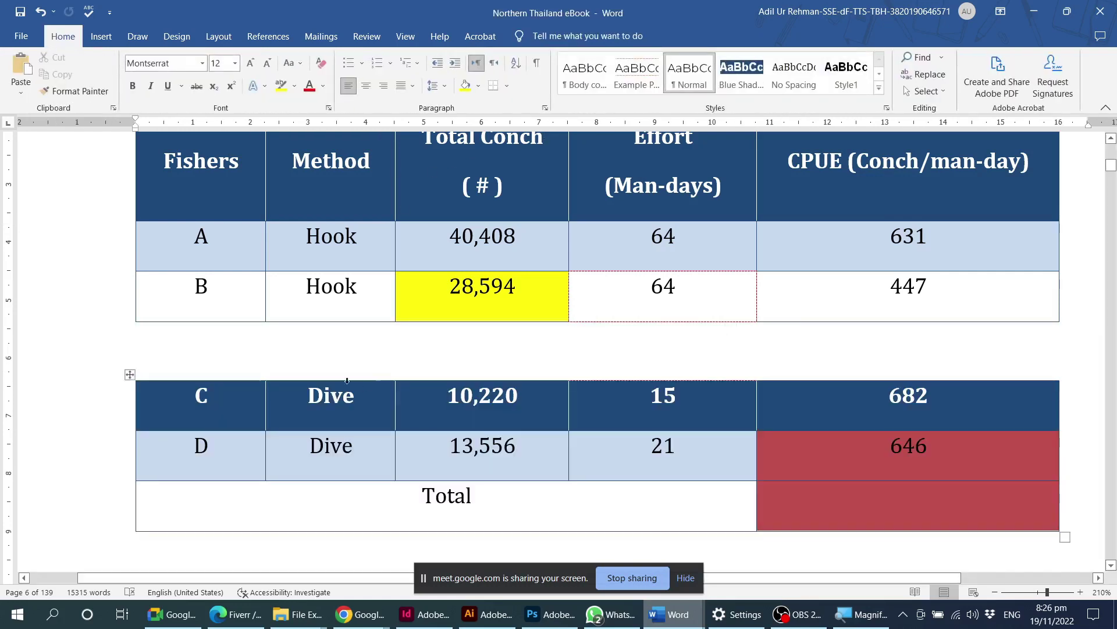
{"action": "left_click", "coordinate": [268, 244]}
{"action": "scroll", "coordinate": [175, 291], "scroll_direction": "up", "scroll_amount": 2}
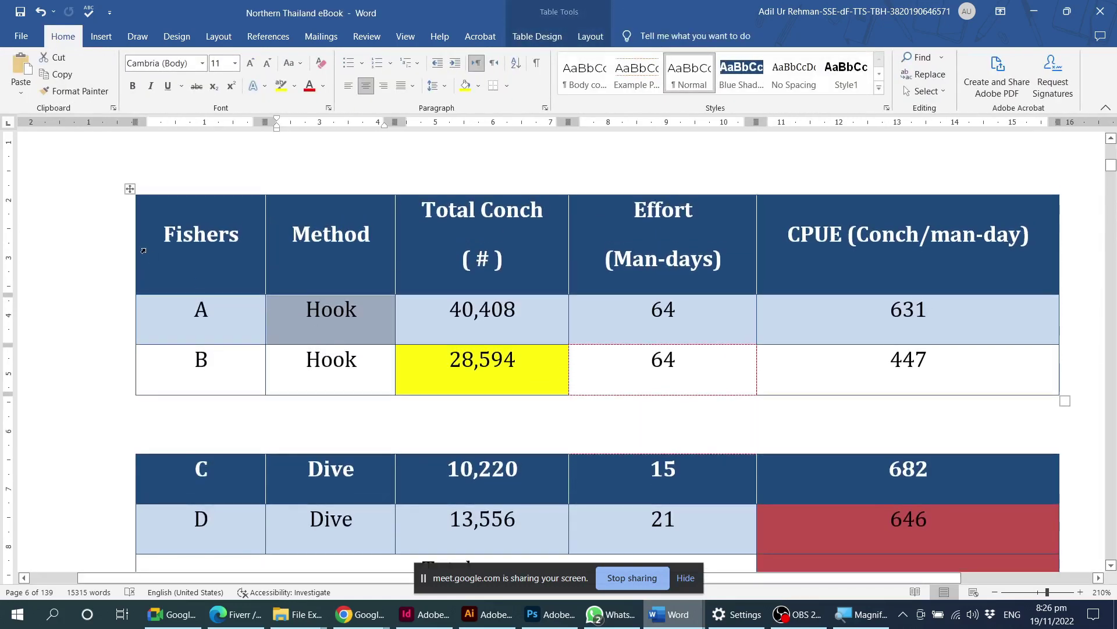
{"action": "left_click", "coordinate": [143, 251]}
{"action": "left_click", "coordinate": [130, 188]}
{"action": "left_click", "coordinate": [150, 463]}
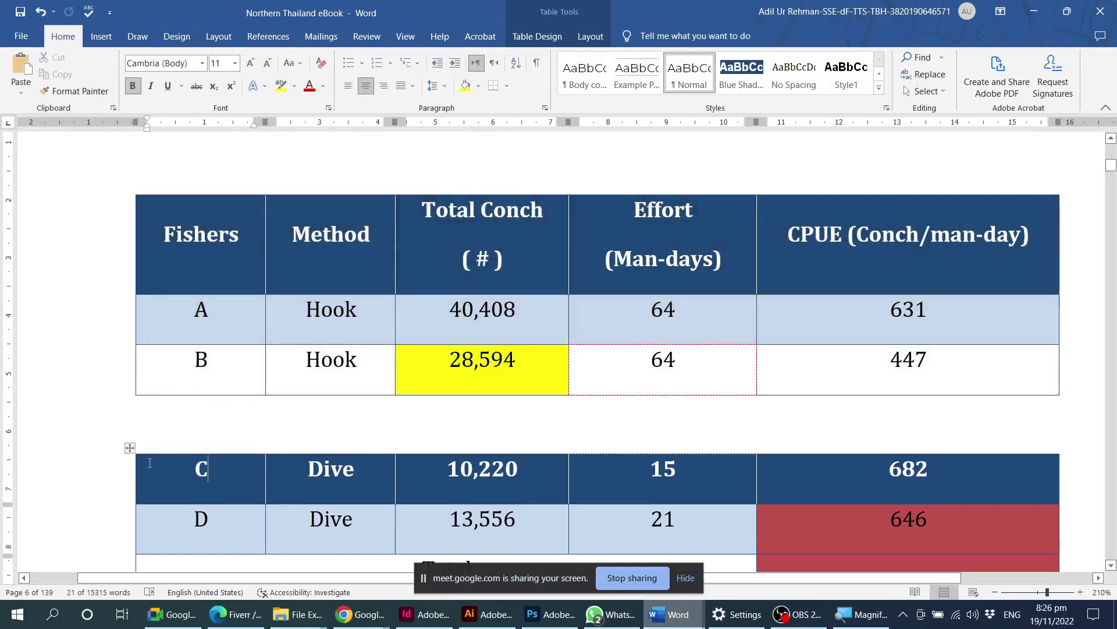
{"action": "left_click", "coordinate": [130, 447]}
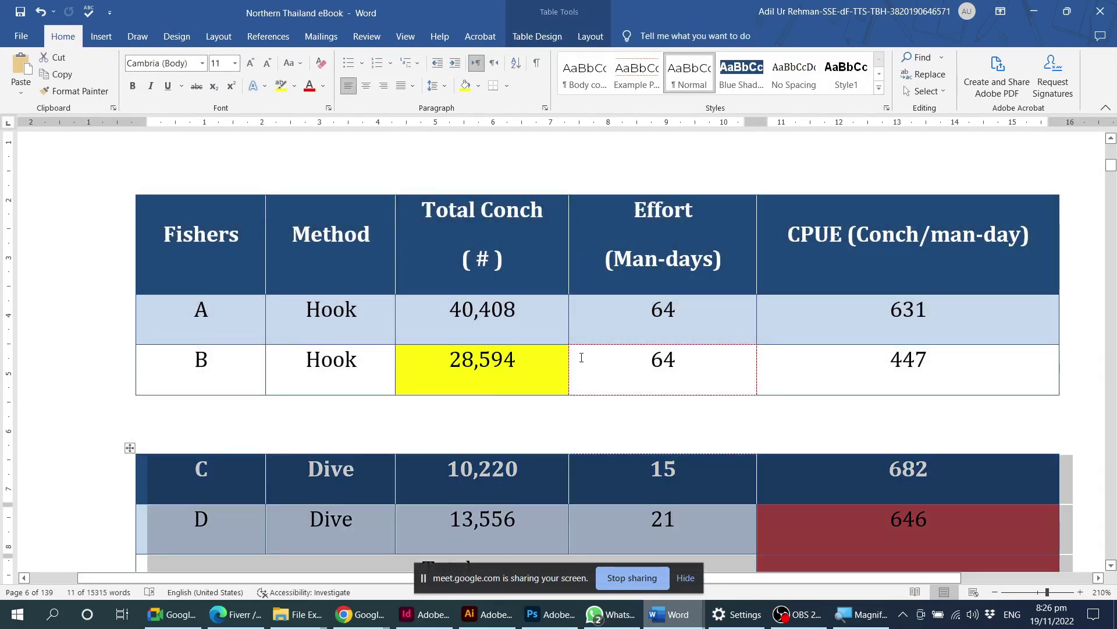
{"action": "key", "text": "ctrl+z"}
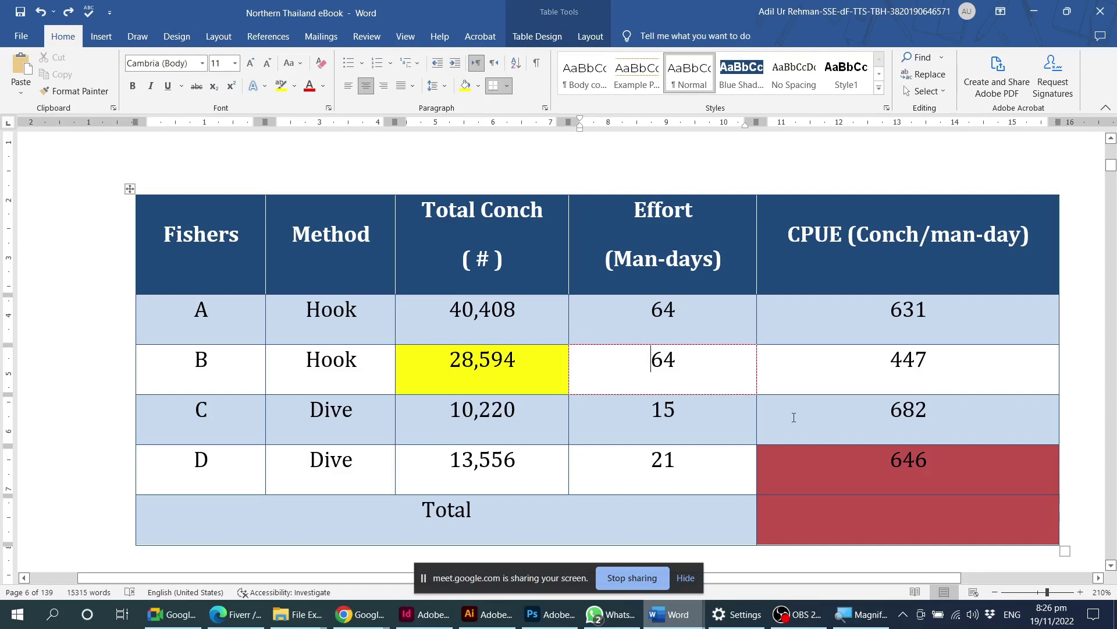
Check the Layout tab's AutoFit options, then select the table from the Fishers header down to the Total row.
{"action": "left_click", "coordinate": [538, 36]}
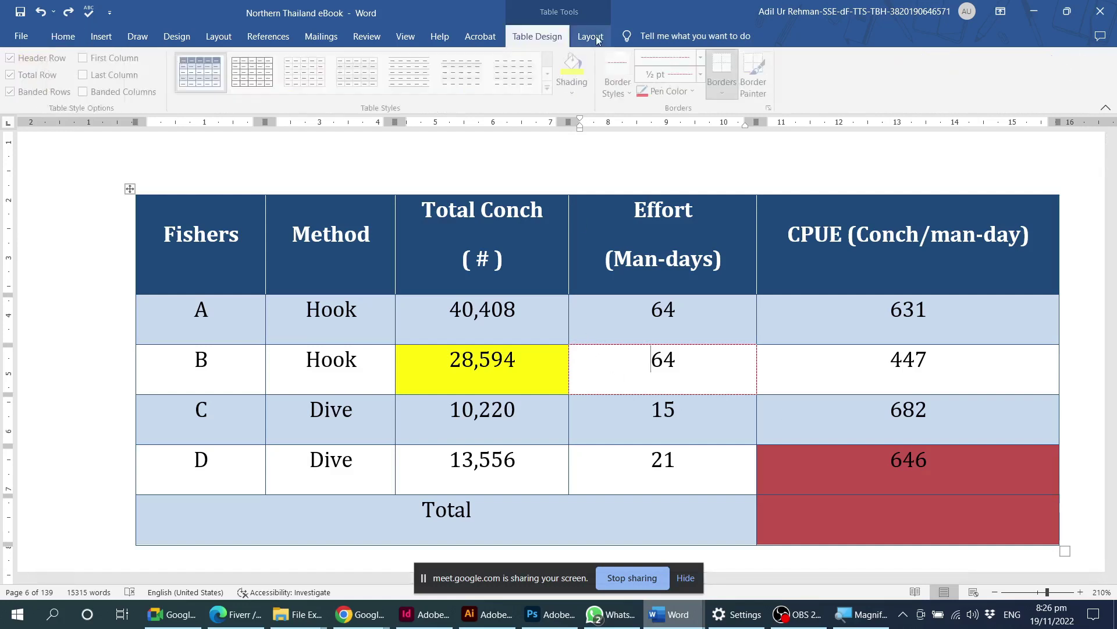
{"action": "left_click", "coordinate": [590, 36]}
{"action": "left_click", "coordinate": [485, 73]}
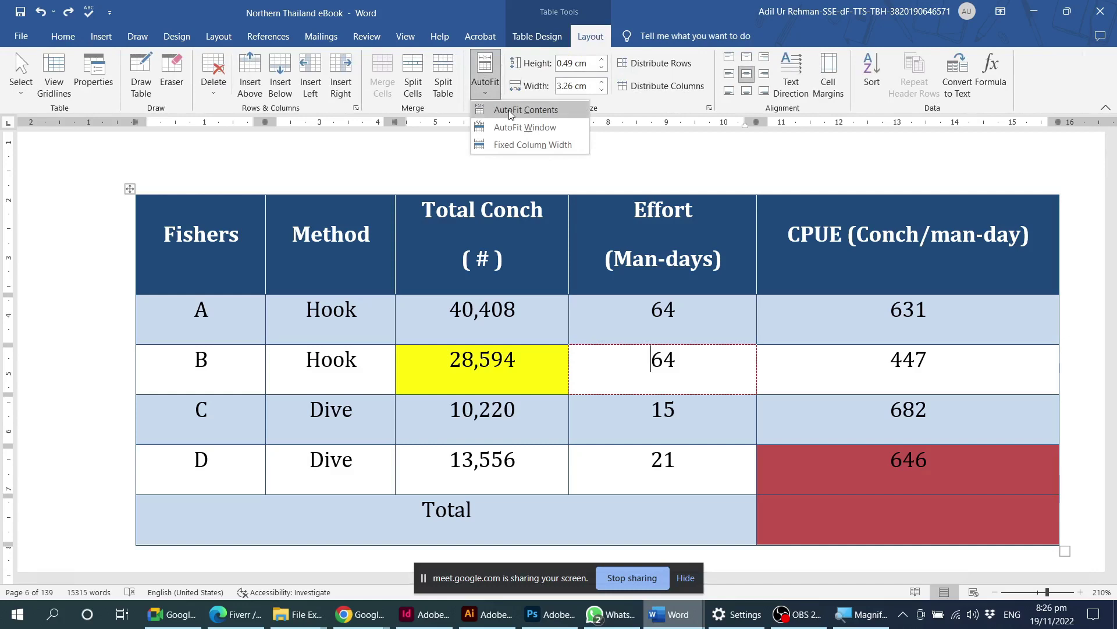
{"action": "left_click_drag", "start_coordinate": [259, 257], "coordinate": [965, 503]}
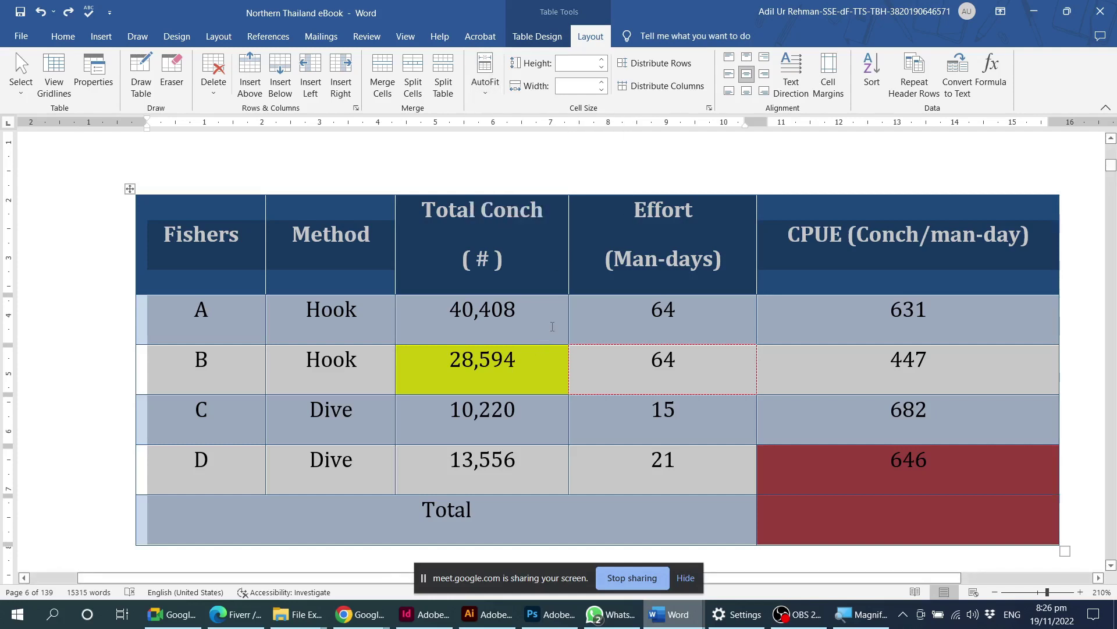
{"action": "scroll", "coordinate": [552, 327], "scroll_direction": "down", "scroll_amount": 4, "text": "ctrl"}
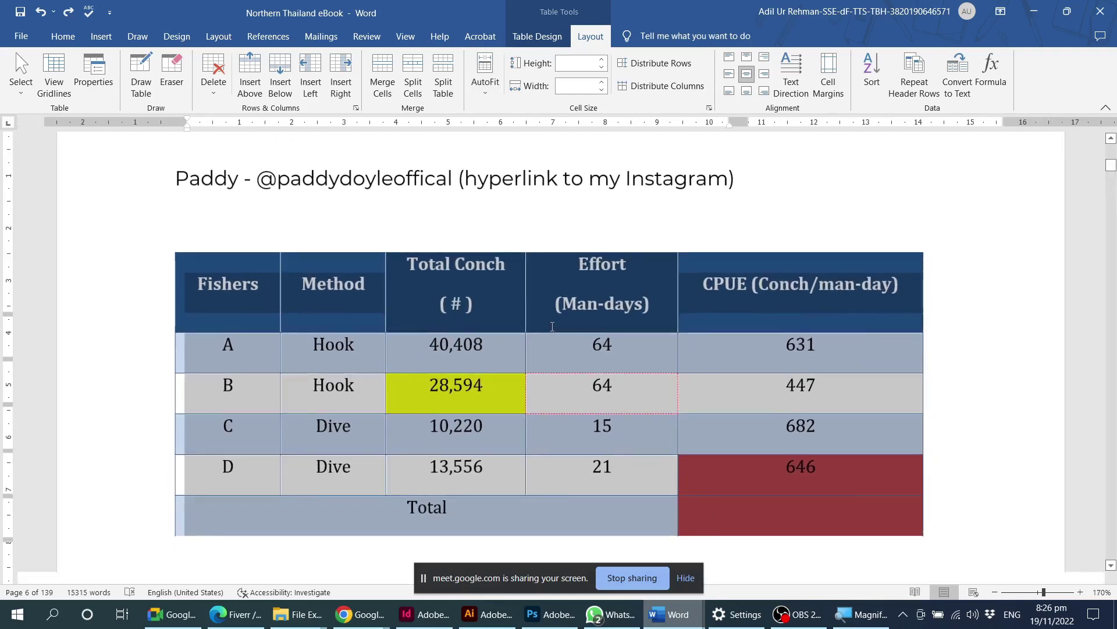
Shrink the CPUE column to about 4.24 cm so its header wraps onto two lines.
{"action": "left_click", "coordinate": [767, 349]}
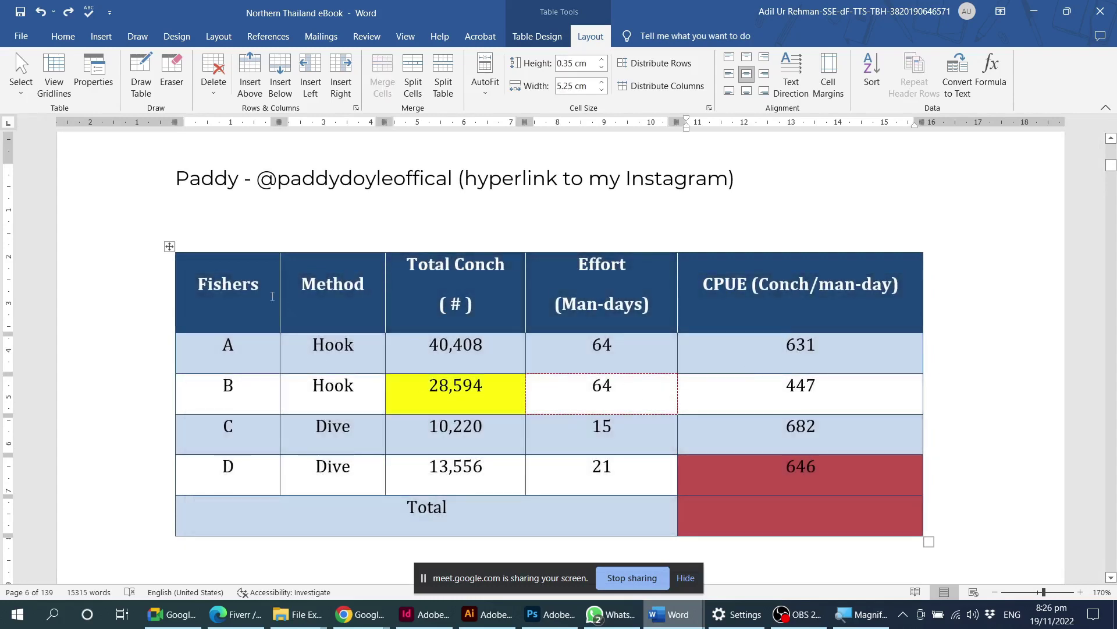
{"action": "left_click", "coordinate": [258, 308]}
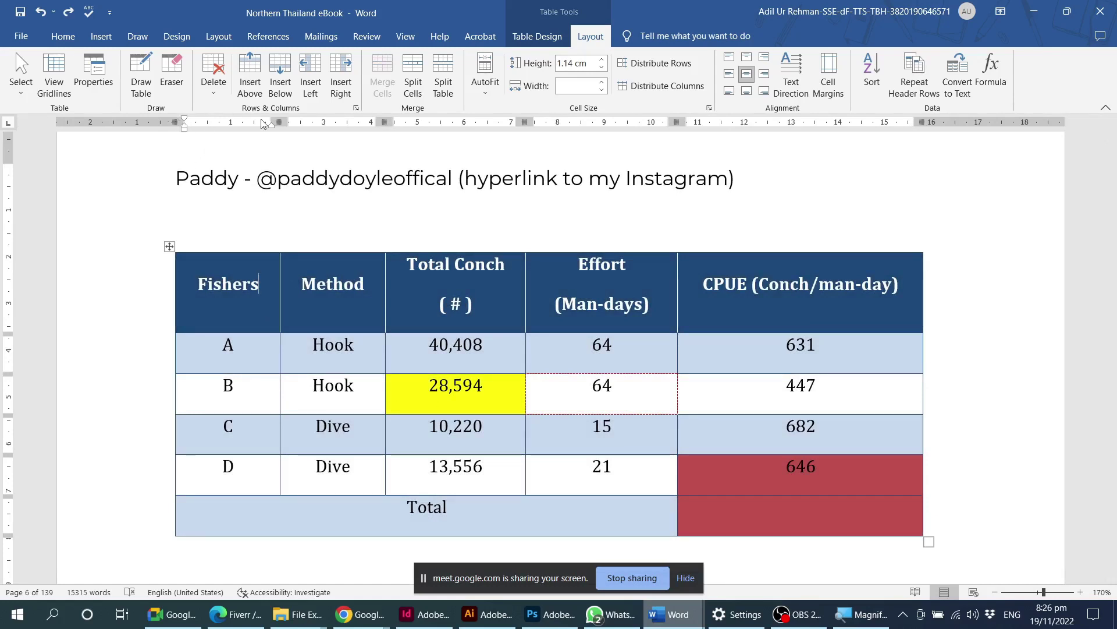
{"action": "left_click", "coordinate": [841, 312]}
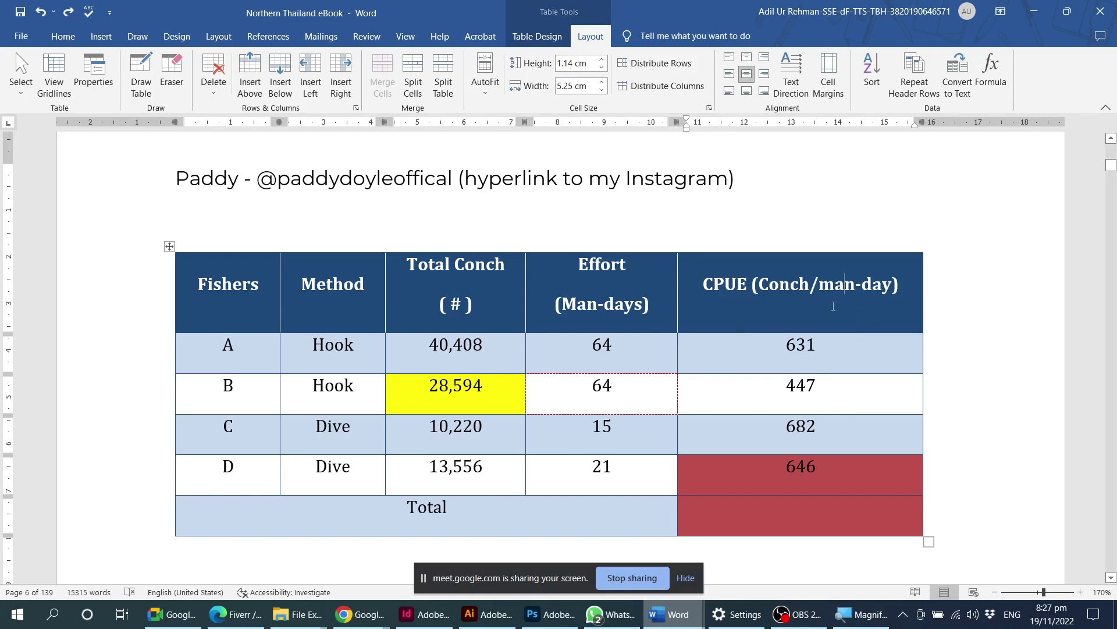
{"action": "left_click_drag", "start_coordinate": [785, 289], "coordinate": [827, 512]}
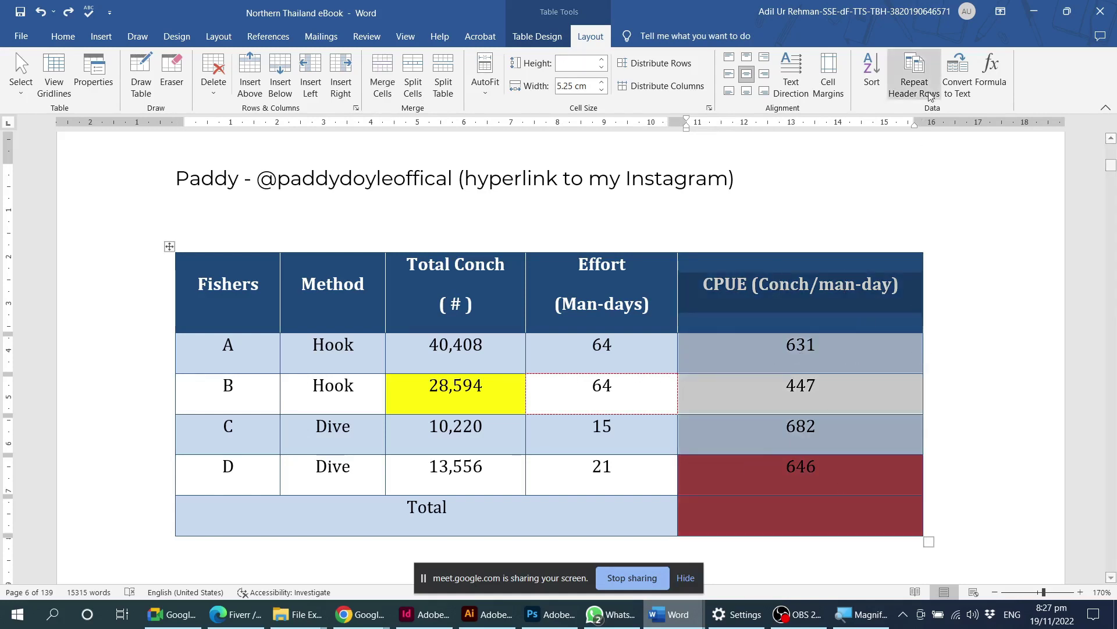
{"action": "left_click", "coordinate": [892, 299]}
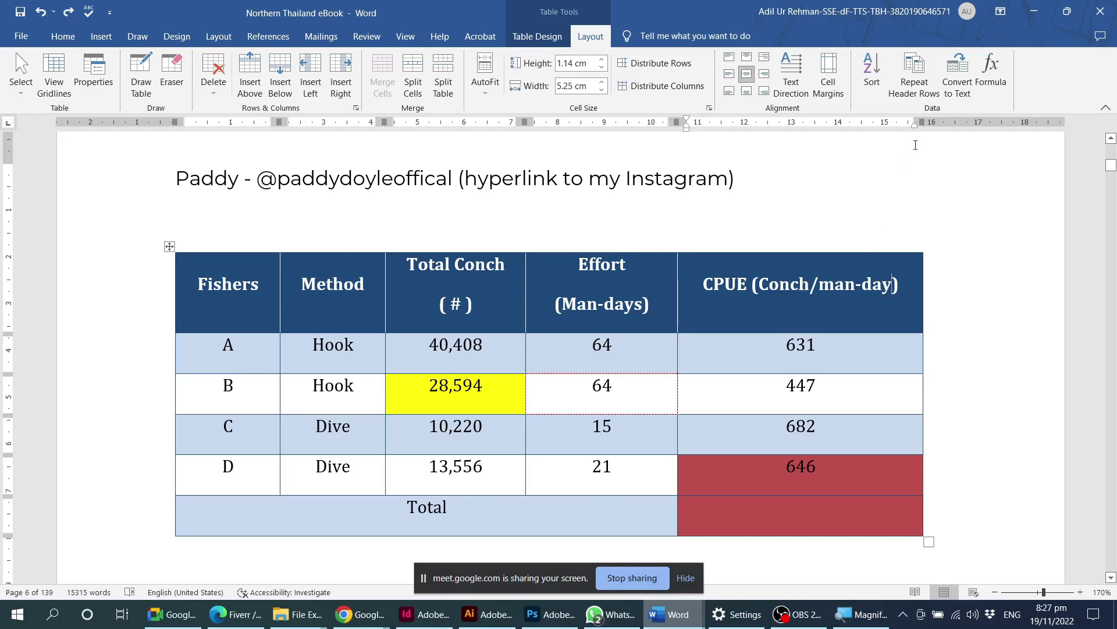
{"action": "mouse_move", "coordinate": [923, 294]}
{"action": "left_mouse_down"}
{"action": "mouse_move", "coordinate": [871, 299]}
{"action": "mouse_move", "coordinate": [911, 299]}
{"action": "left_mouse_up"}
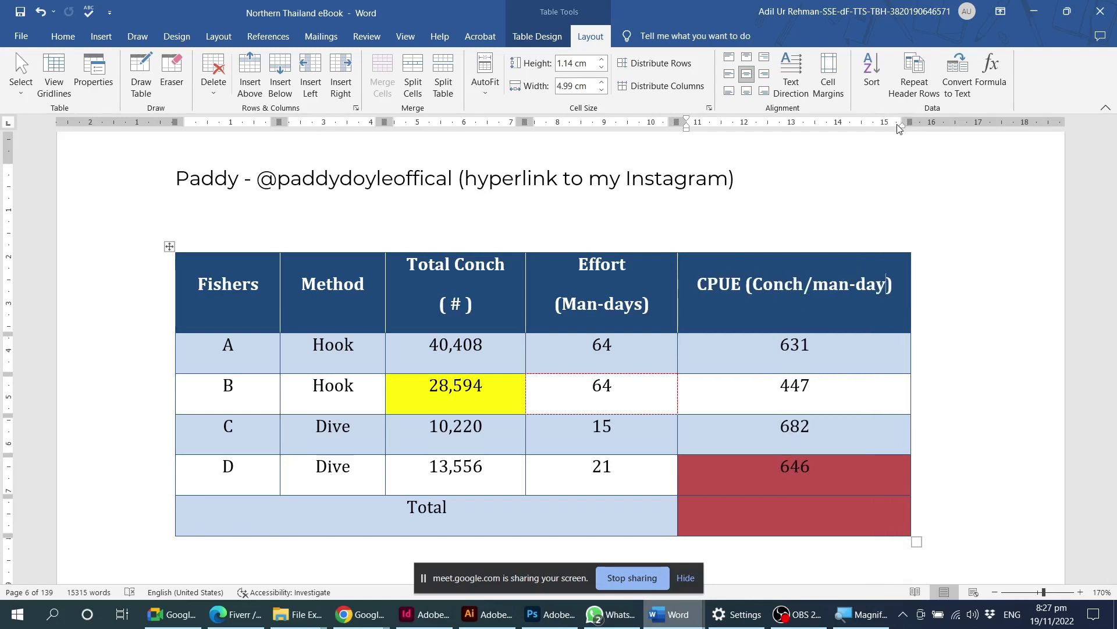
{"action": "left_click_drag", "start_coordinate": [907, 121], "coordinate": [876, 122]}
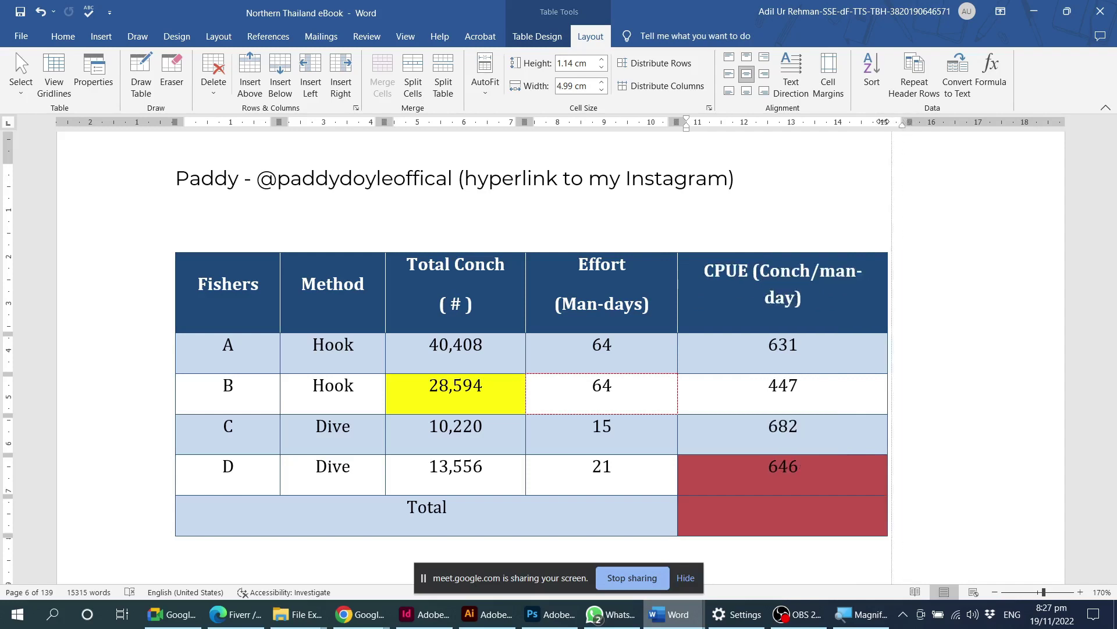
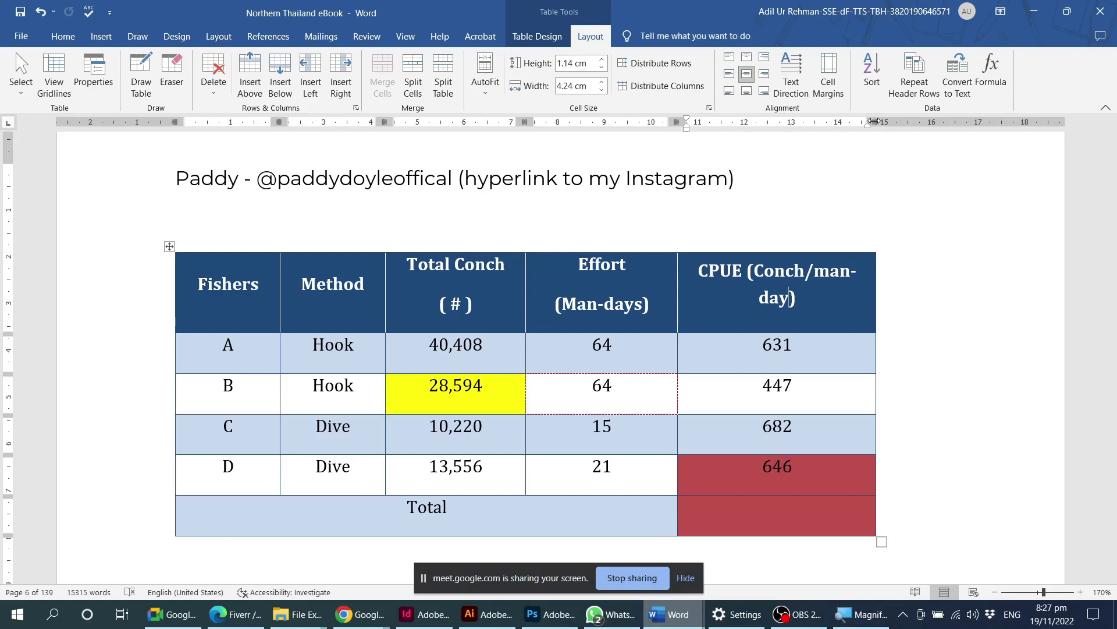
Widen the CPUE column so its heading fits, undoing two unwanted border moves.
{"action": "left_click_drag", "start_coordinate": [874, 121], "coordinate": [899, 121]}
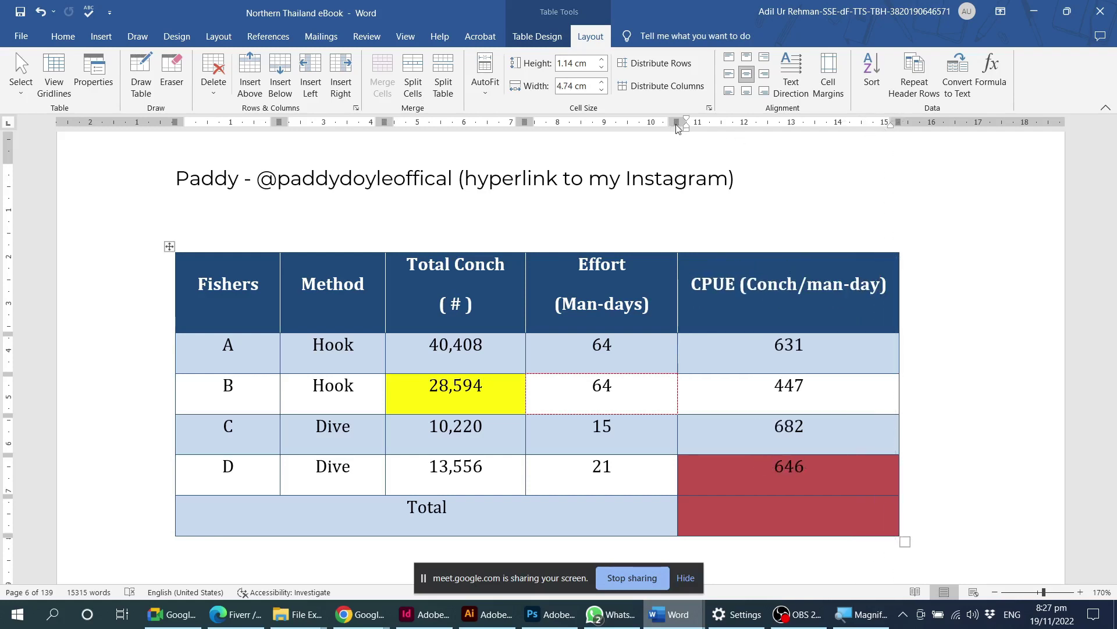
{"action": "left_click_drag", "start_coordinate": [696, 122], "coordinate": [699, 122]}
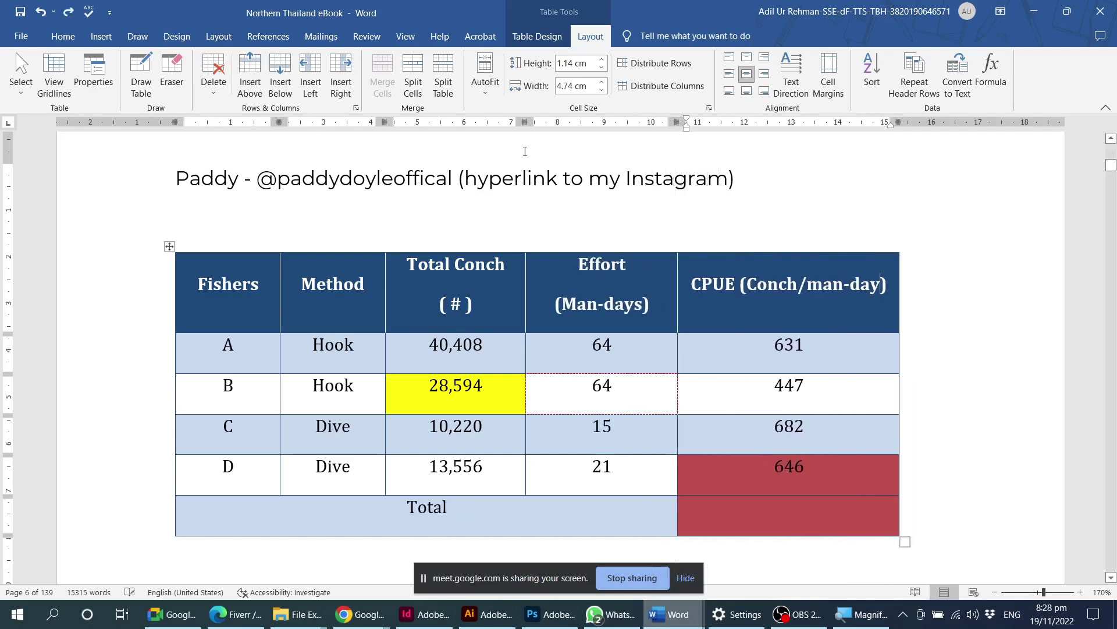
{"action": "key", "text": "ctrl+z"}
{"action": "key", "text": "ctrl+z"}
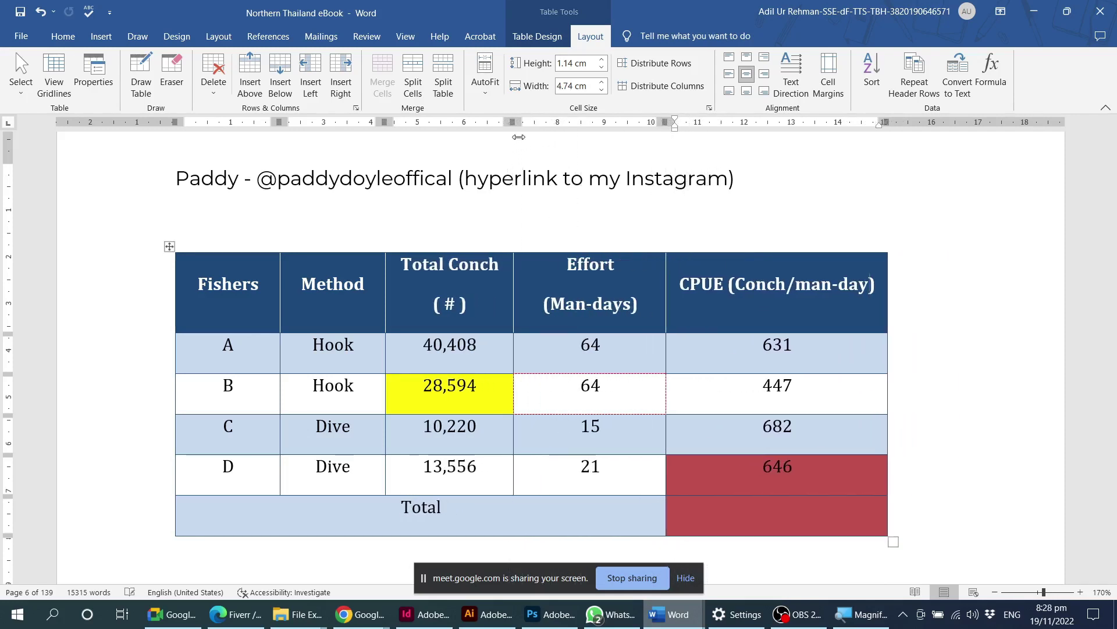
{"action": "left_click_drag", "start_coordinate": [516, 122], "coordinate": [443, 123]}
{"action": "key", "text": "ctrl+z"}
Drag the Total Conch/Effort border right to widen the Total Conch column.
{"action": "mouse_move", "coordinate": [514, 315]}
{"action": "left_mouse_down"}
{"action": "mouse_move", "coordinate": [546, 317]}
{"action": "mouse_move", "coordinate": [487, 316]}
{"action": "mouse_move", "coordinate": [528, 317]}
{"action": "left_mouse_up"}
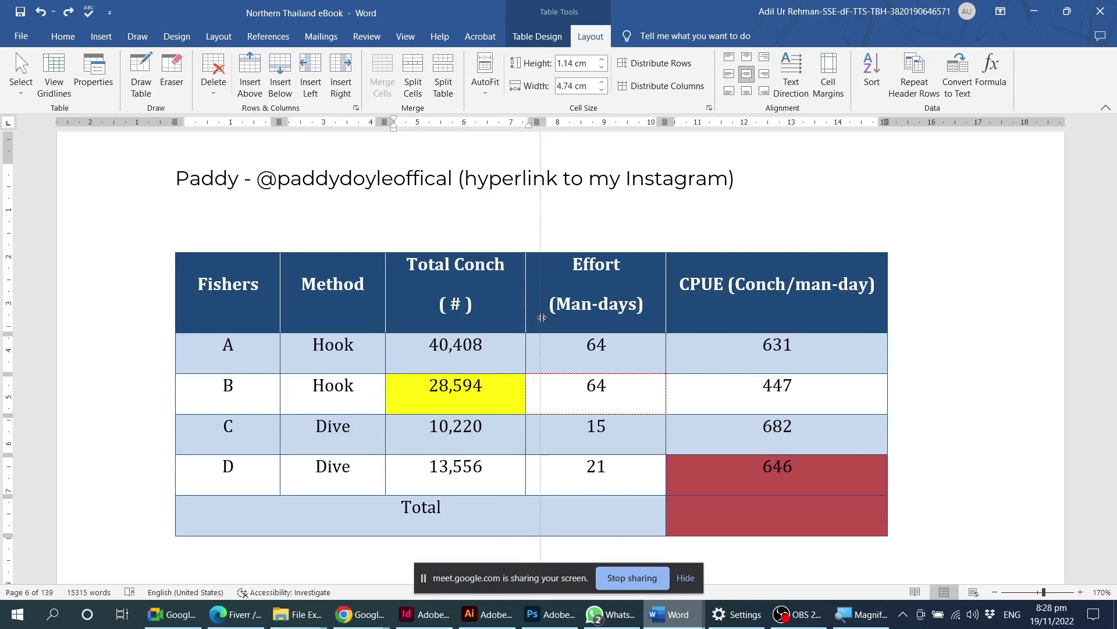
{"action": "mouse_move", "coordinate": [528, 317]}
{"action": "left_mouse_down"}
{"action": "mouse_move", "coordinate": [554, 316]}
{"action": "mouse_move", "coordinate": [525, 317]}
{"action": "left_mouse_up"}
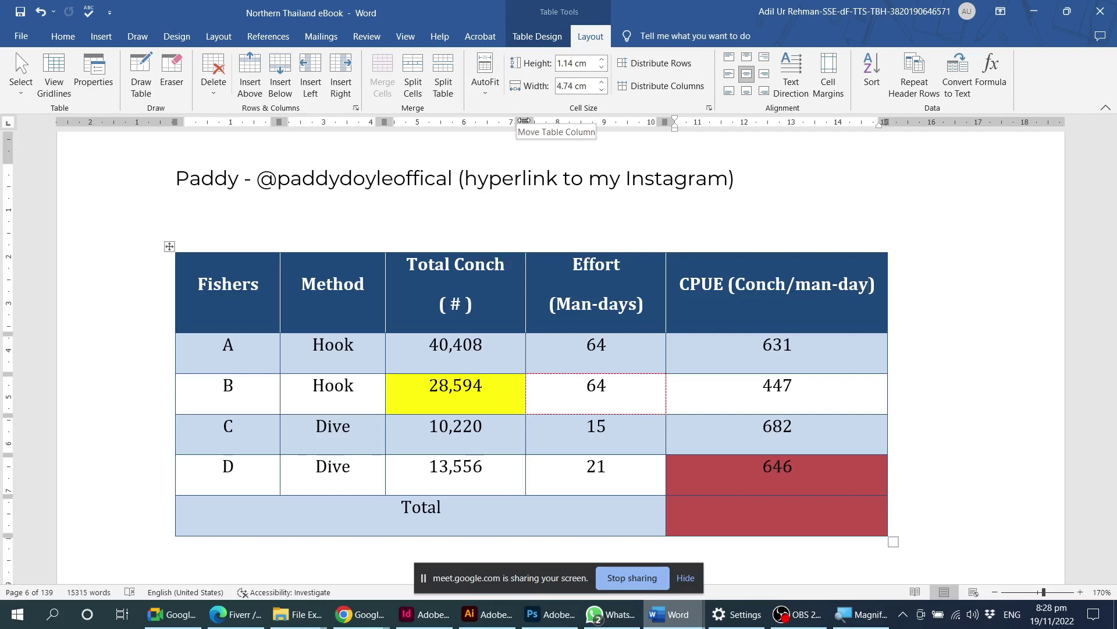
{"action": "left_click_drag", "start_coordinate": [525, 121], "coordinate": [531, 122]}
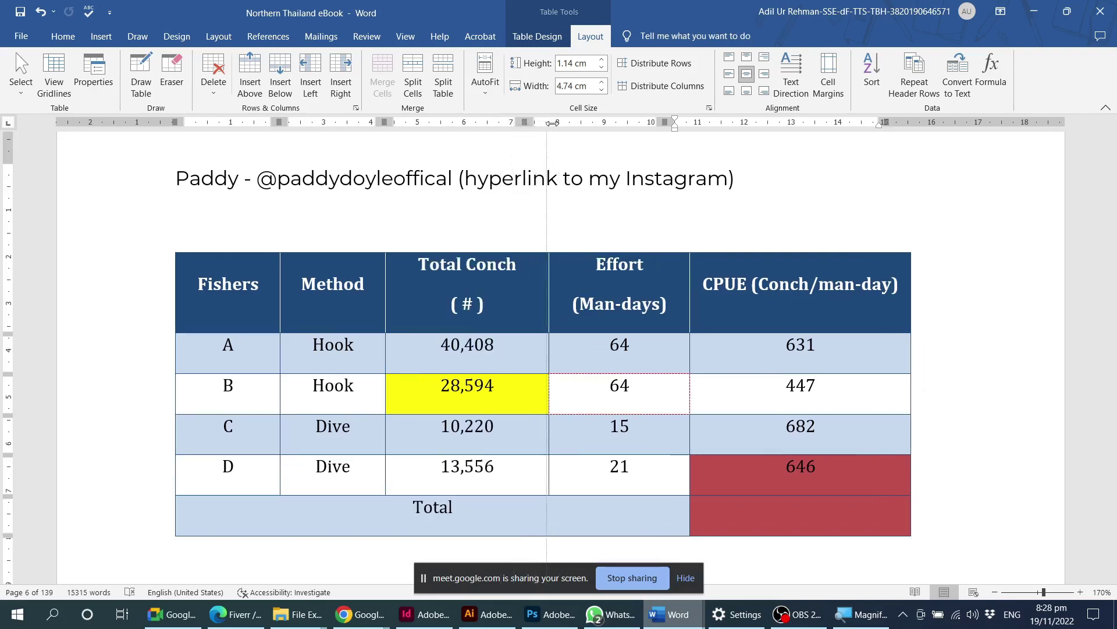
{"action": "left_click_drag", "start_coordinate": [531, 122], "coordinate": [542, 122]}
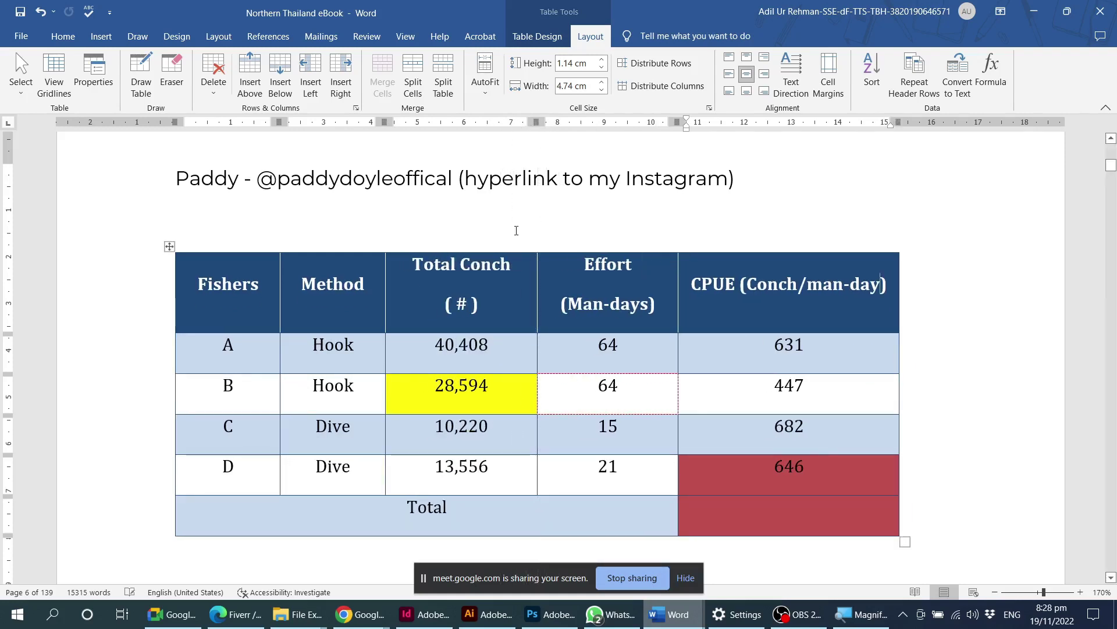
{"action": "left_click", "coordinate": [548, 302]}
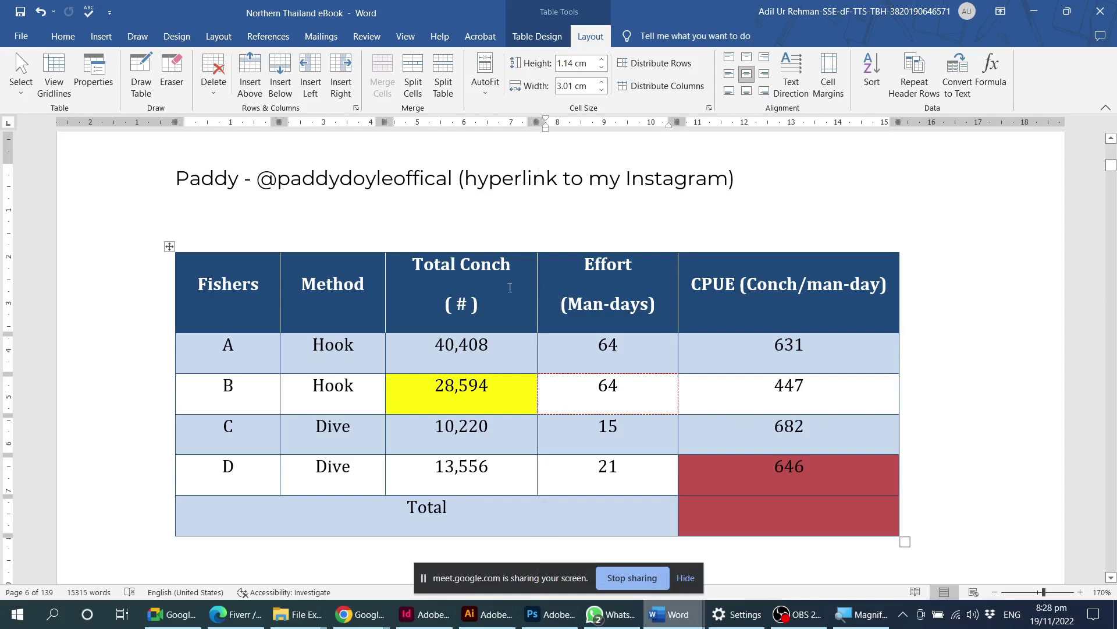
{"action": "left_click_drag", "start_coordinate": [357, 332], "coordinate": [368, 326]}
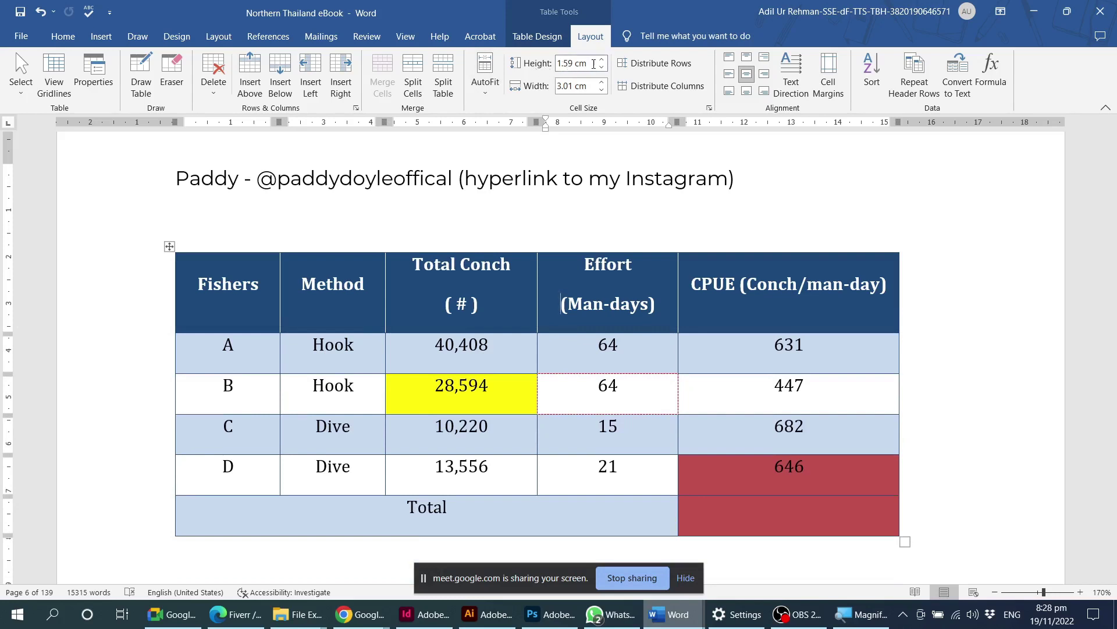
{"action": "left_click", "coordinate": [509, 346]}
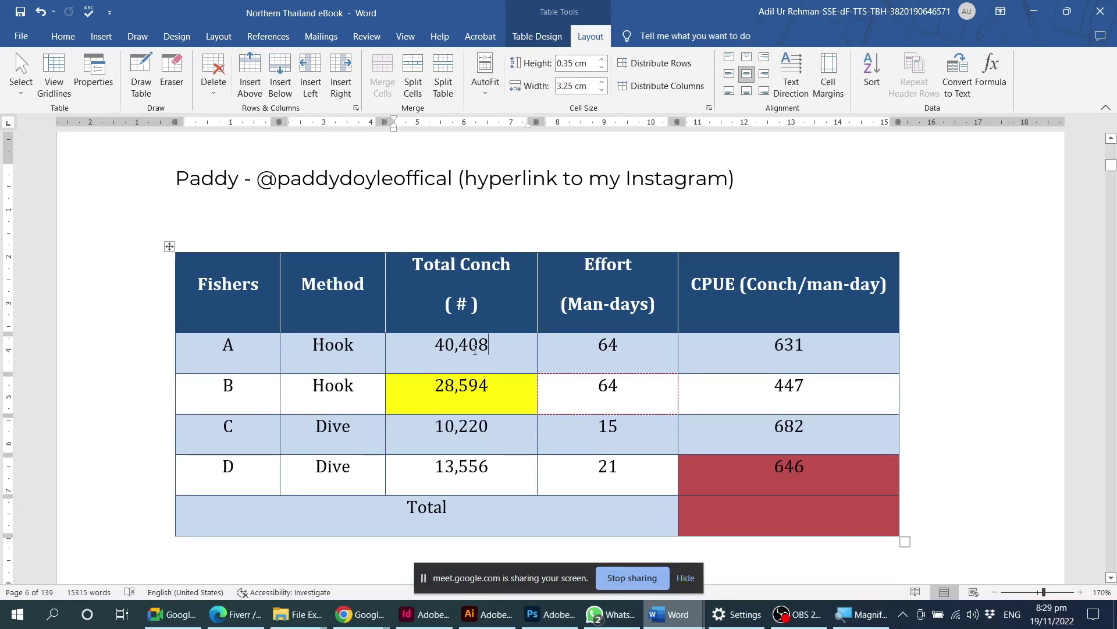
{"action": "left_click_drag", "start_coordinate": [258, 289], "coordinate": [256, 471]}
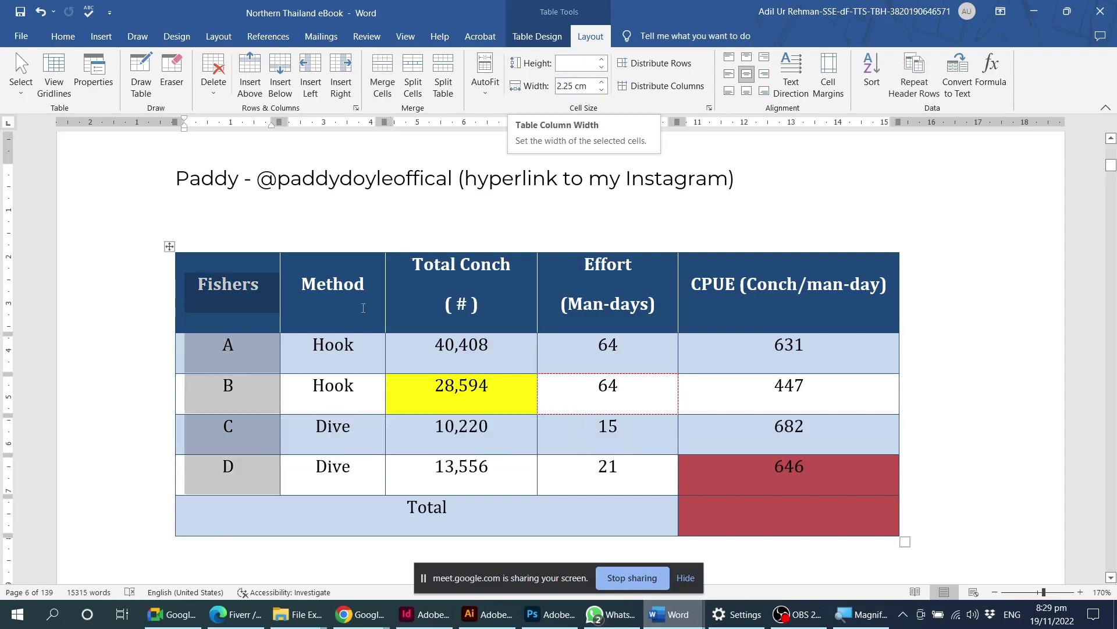
{"action": "left_click_drag", "start_coordinate": [333, 291], "coordinate": [367, 474]}
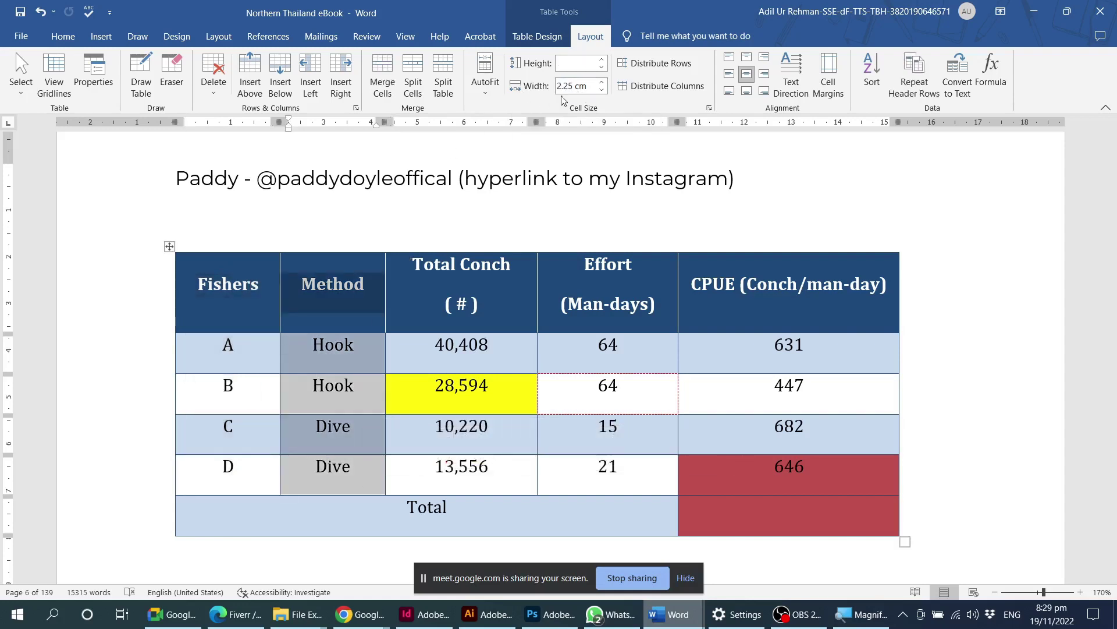
{"action": "left_click", "coordinate": [281, 307]}
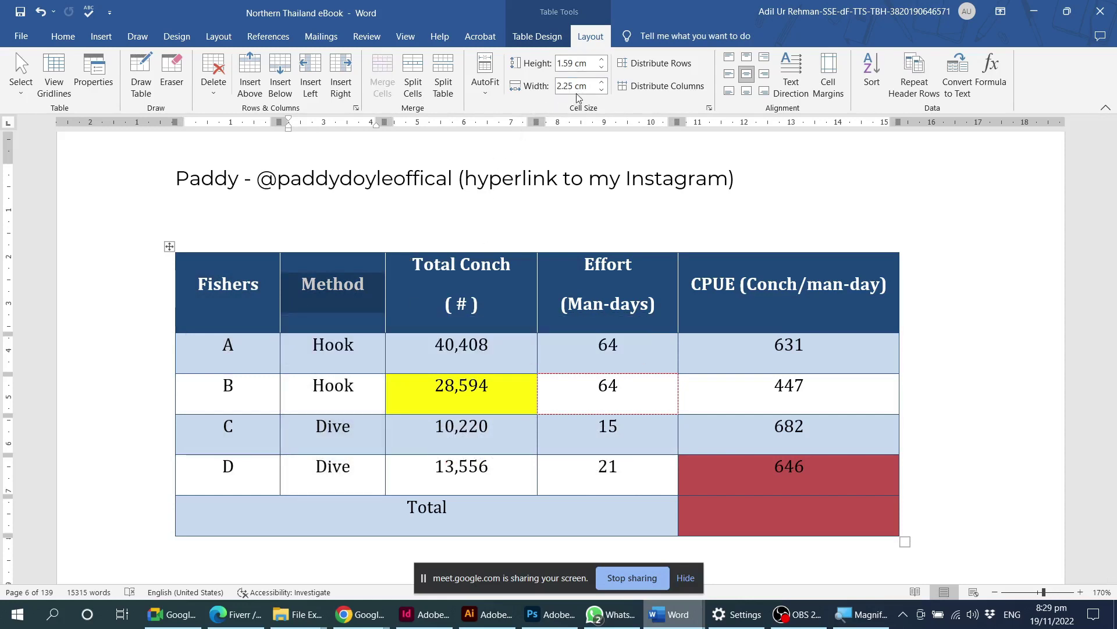
{"action": "left_click", "coordinate": [341, 251]}
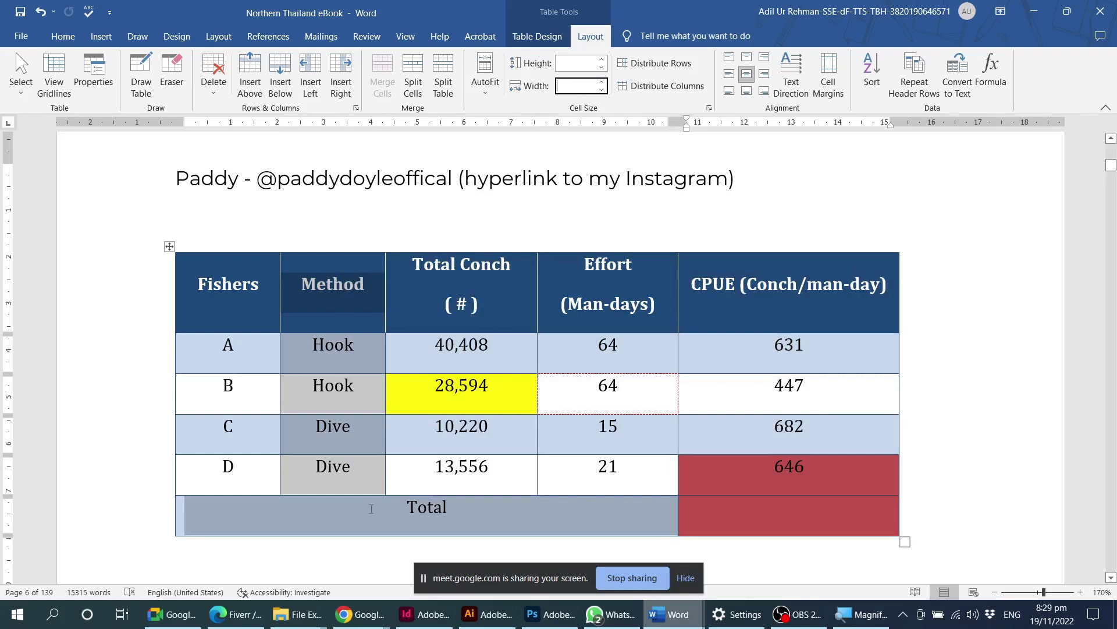
{"action": "left_click", "coordinate": [418, 514]}
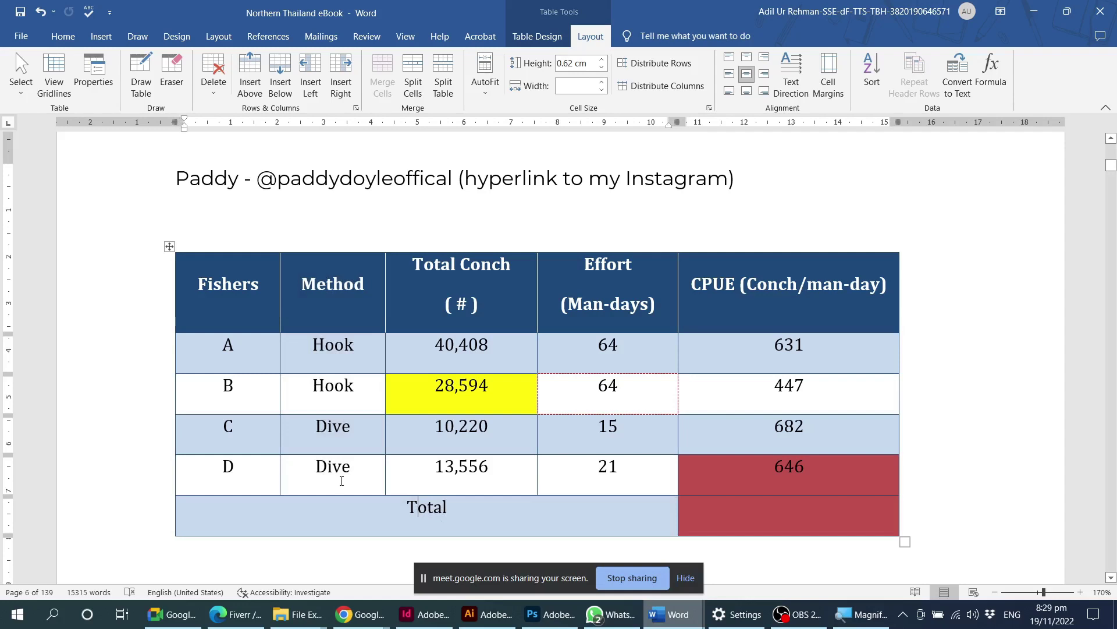
{"action": "left_click_drag", "start_coordinate": [341, 480], "coordinate": [337, 300]}
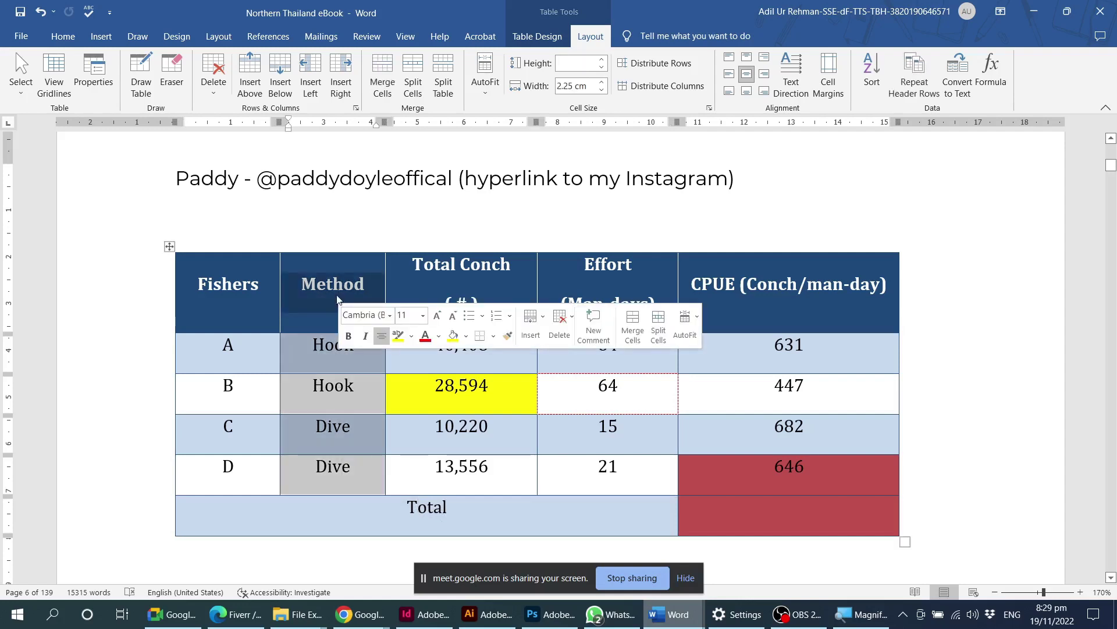
{"action": "double_click", "coordinate": [570, 87]}
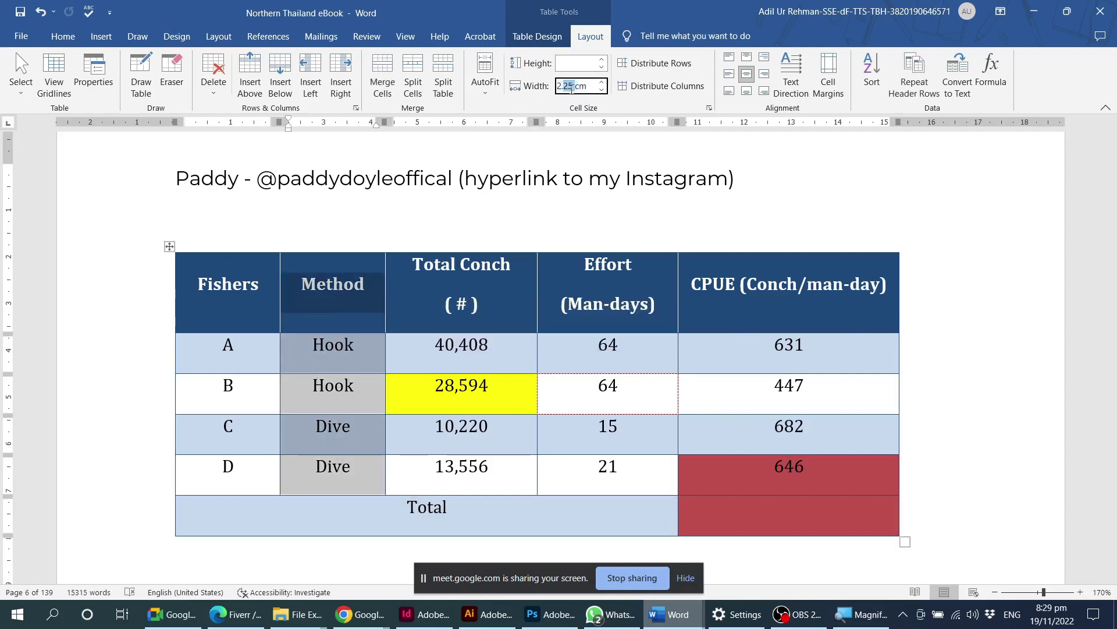
{"action": "left_click", "coordinate": [570, 86]}
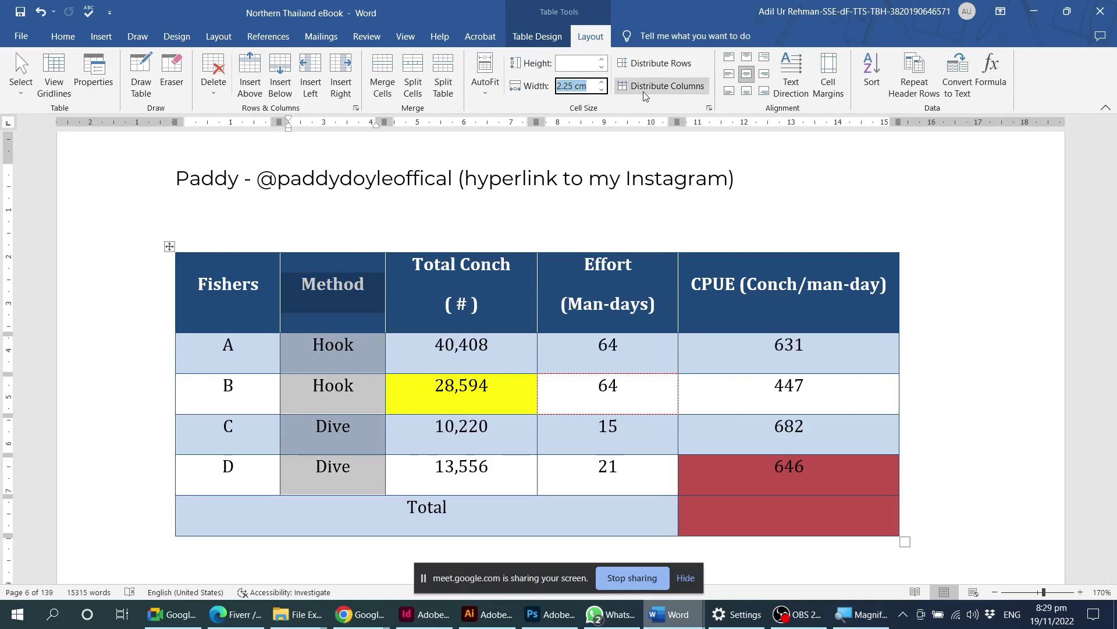
{"action": "left_click", "coordinate": [515, 375]}
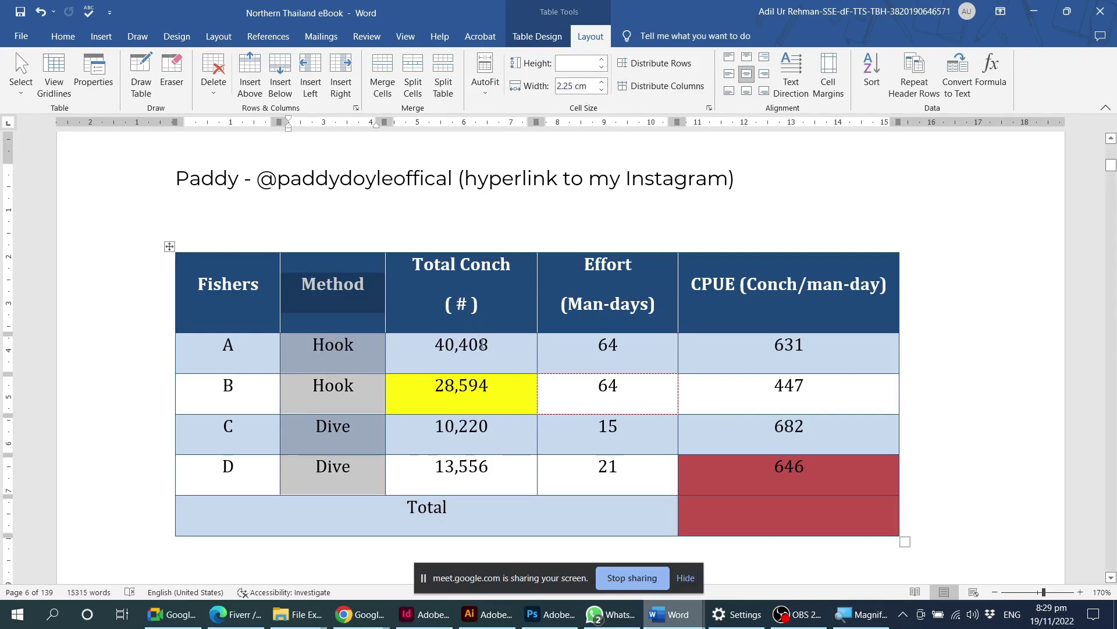
{"action": "left_click", "coordinate": [480, 345]}
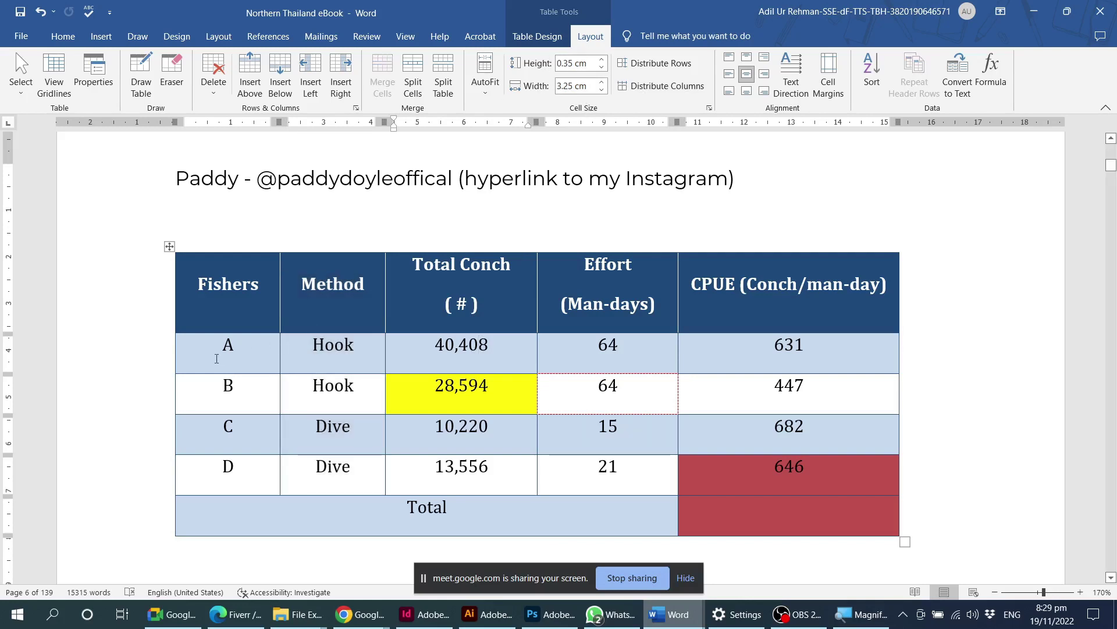
{"action": "left_click_drag", "start_coordinate": [217, 358], "coordinate": [728, 355]}
{"action": "left_click_drag", "start_coordinate": [224, 396], "coordinate": [738, 372]}
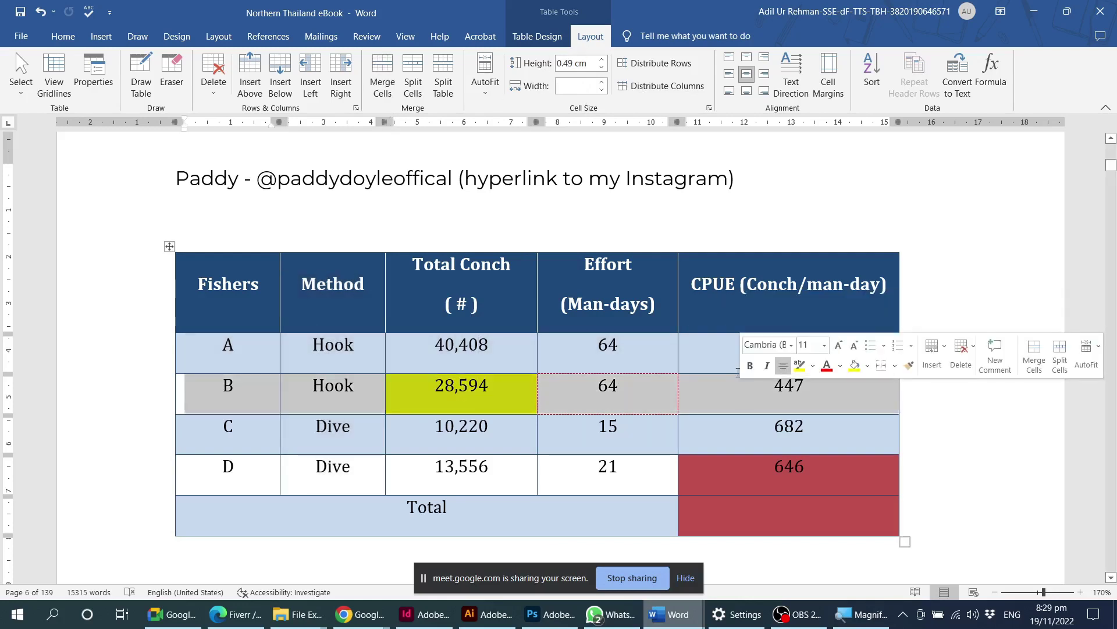
{"action": "left_click", "coordinate": [580, 64]}
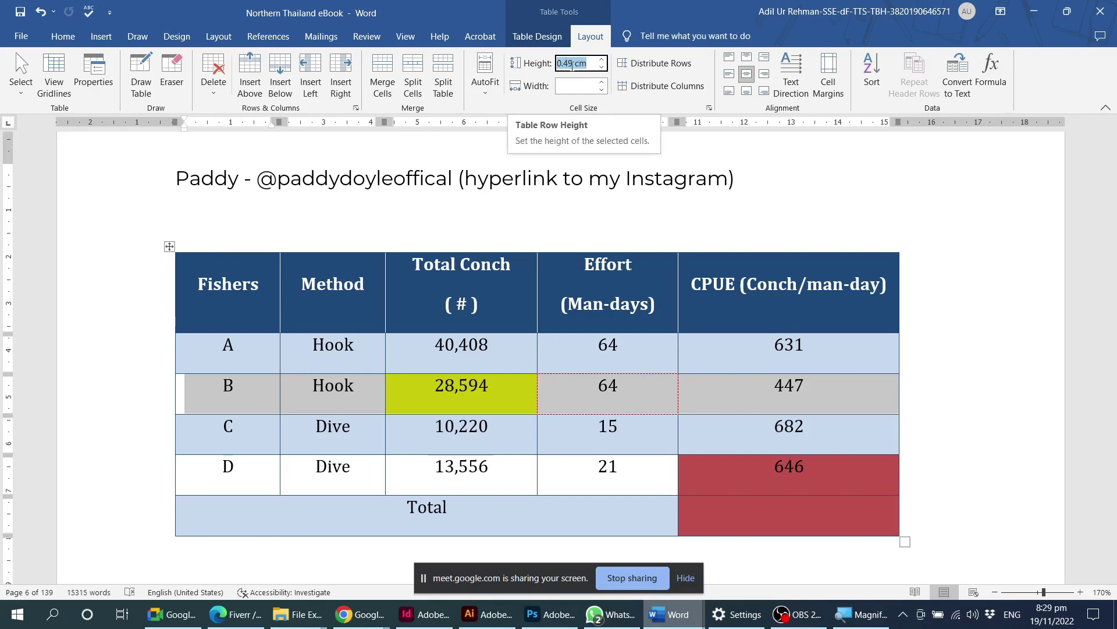
{"action": "left_click", "coordinate": [668, 65]}
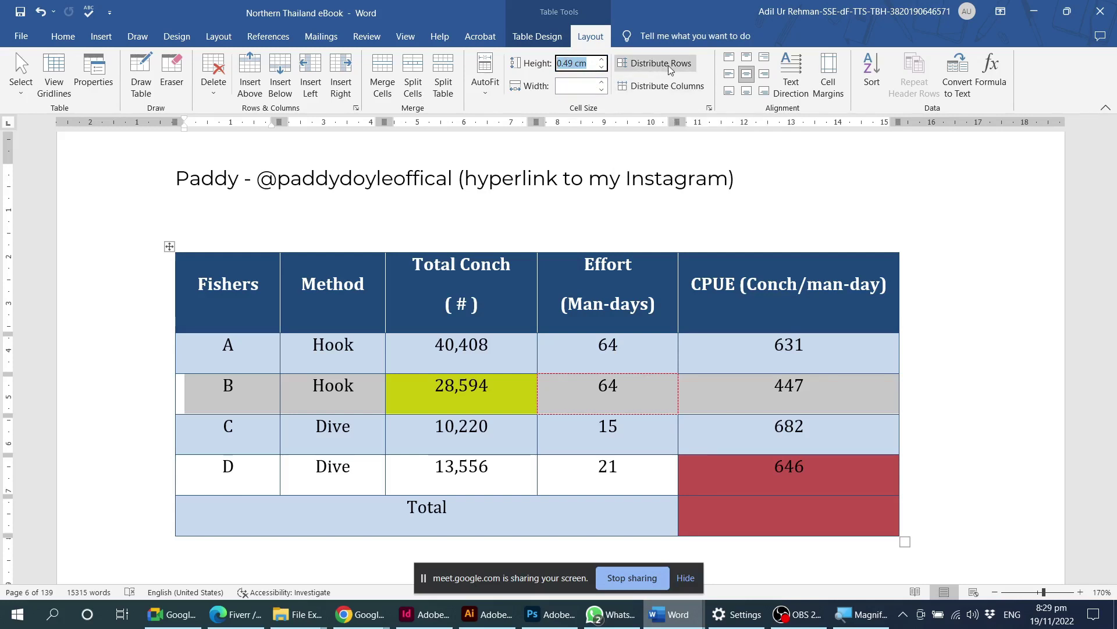
{"action": "left_click", "coordinate": [699, 95]}
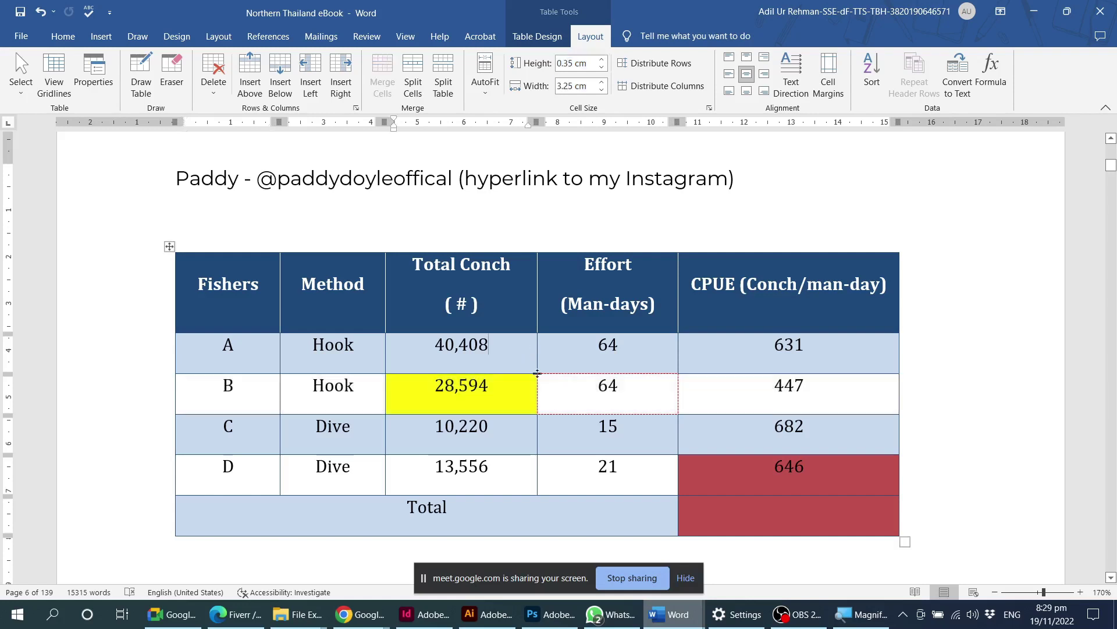
{"action": "key", "text": "Up"}
Drag the borders of rows A, B and C to make those rows taller.
{"action": "scroll", "coordinate": [442, 311], "scroll_direction": "down", "scroll_amount": 1}
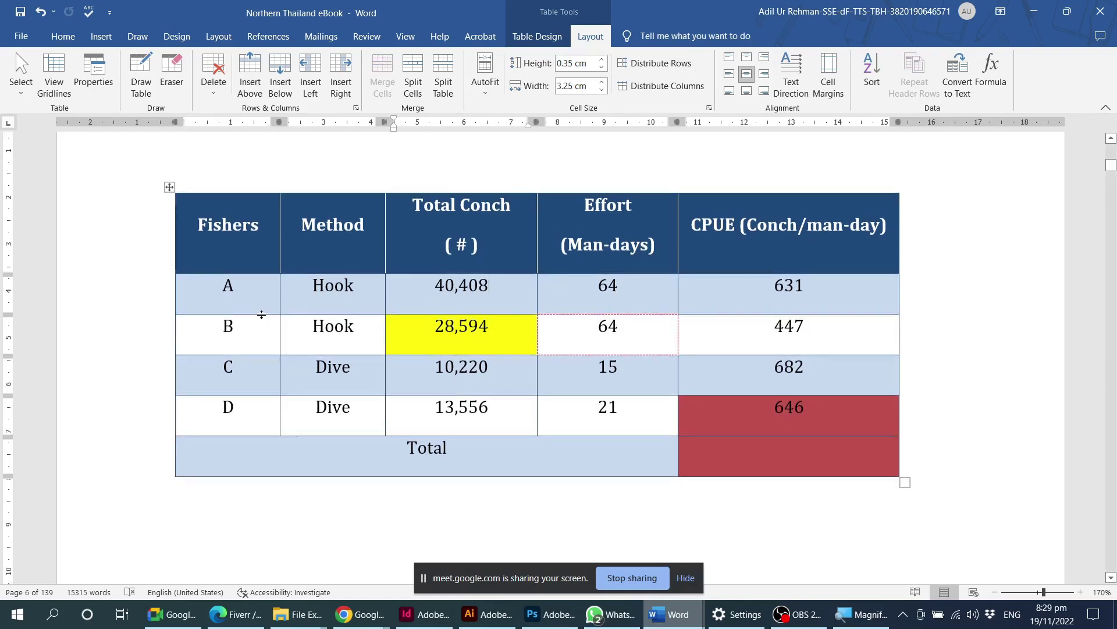
{"action": "mouse_move", "coordinate": [261, 314]}
{"action": "left_mouse_down"}
{"action": "mouse_move", "coordinate": [244, 360]}
{"action": "mouse_move", "coordinate": [680, 324]}
{"action": "left_mouse_up"}
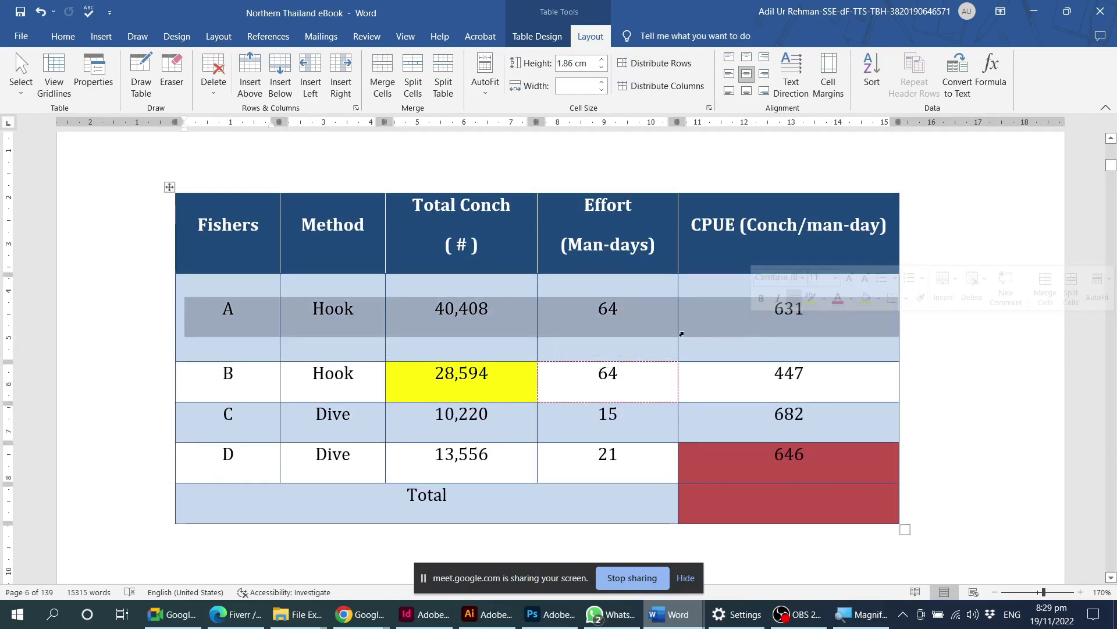
{"action": "left_click", "coordinate": [440, 341]}
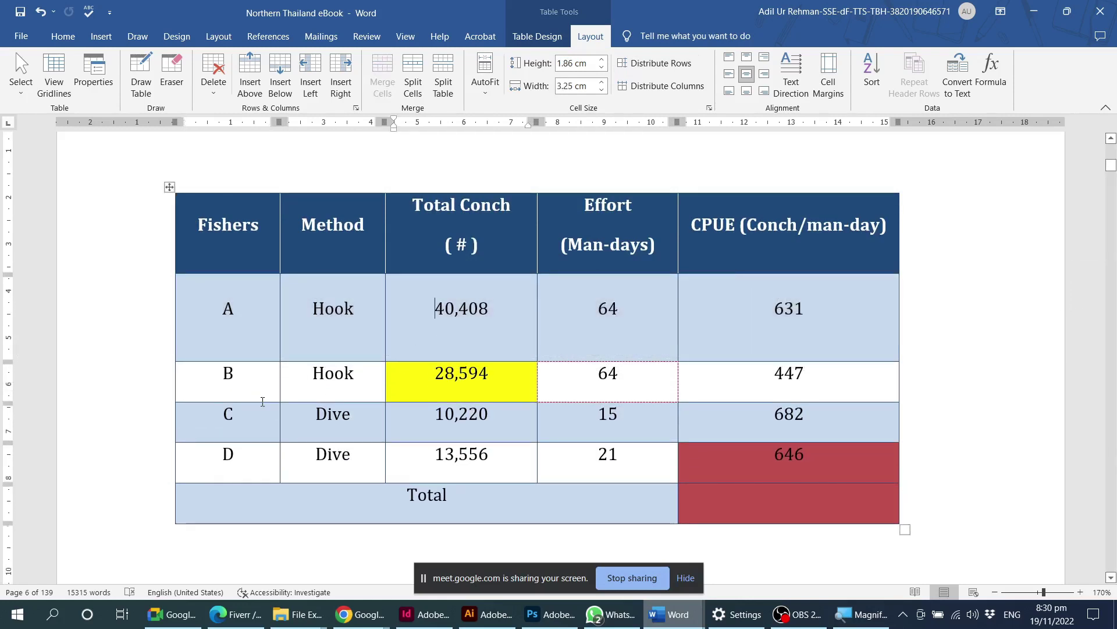
{"action": "left_click_drag", "start_coordinate": [262, 403], "coordinate": [263, 410]}
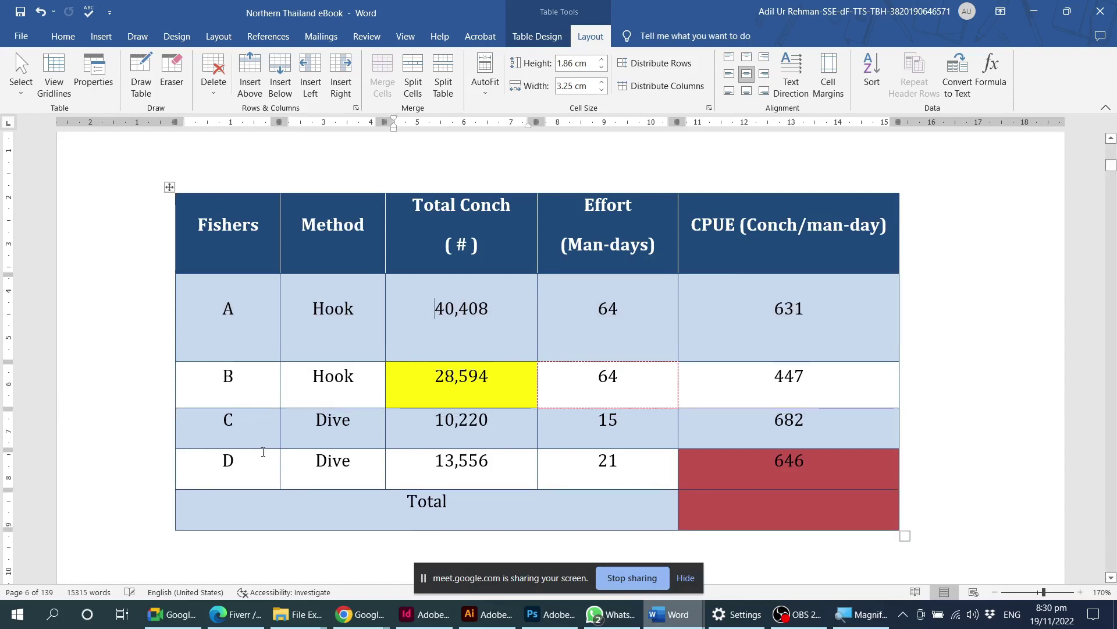
{"action": "left_click_drag", "start_coordinate": [262, 449], "coordinate": [261, 466]}
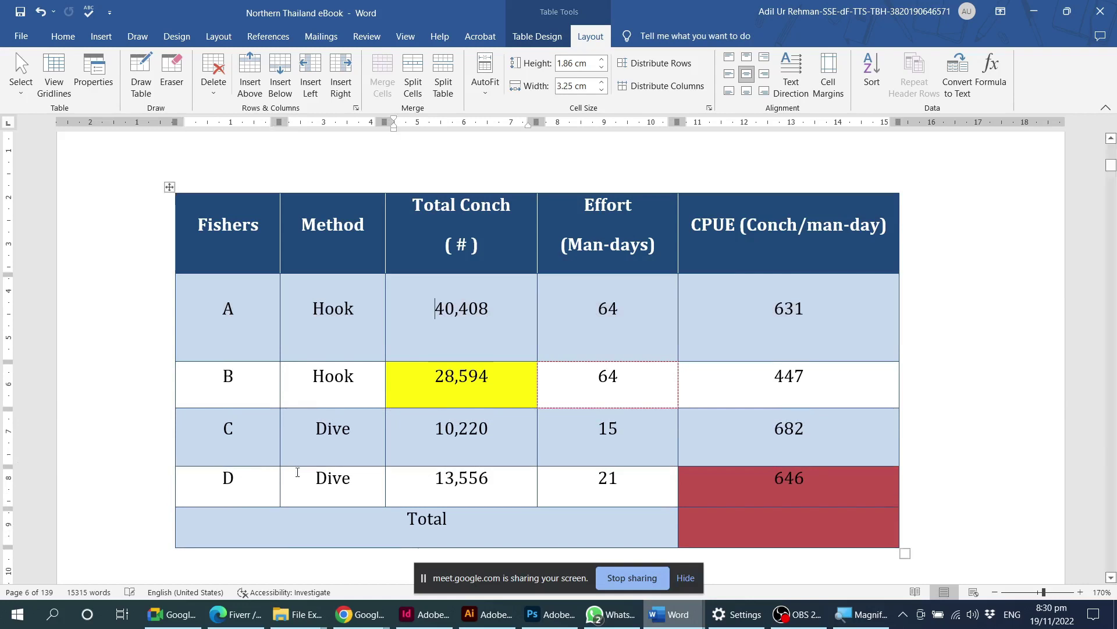
{"action": "left_click", "coordinate": [367, 379]}
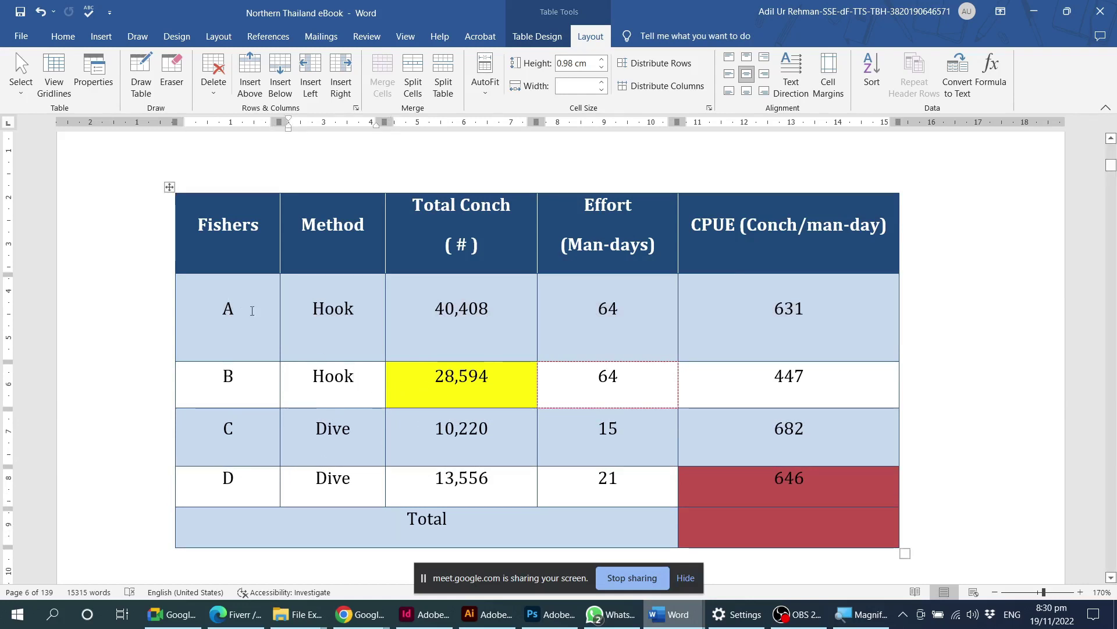
Select data rows A through D and distribute them to equal heights.
{"action": "left_click_drag", "start_coordinate": [252, 310], "coordinate": [704, 486]}
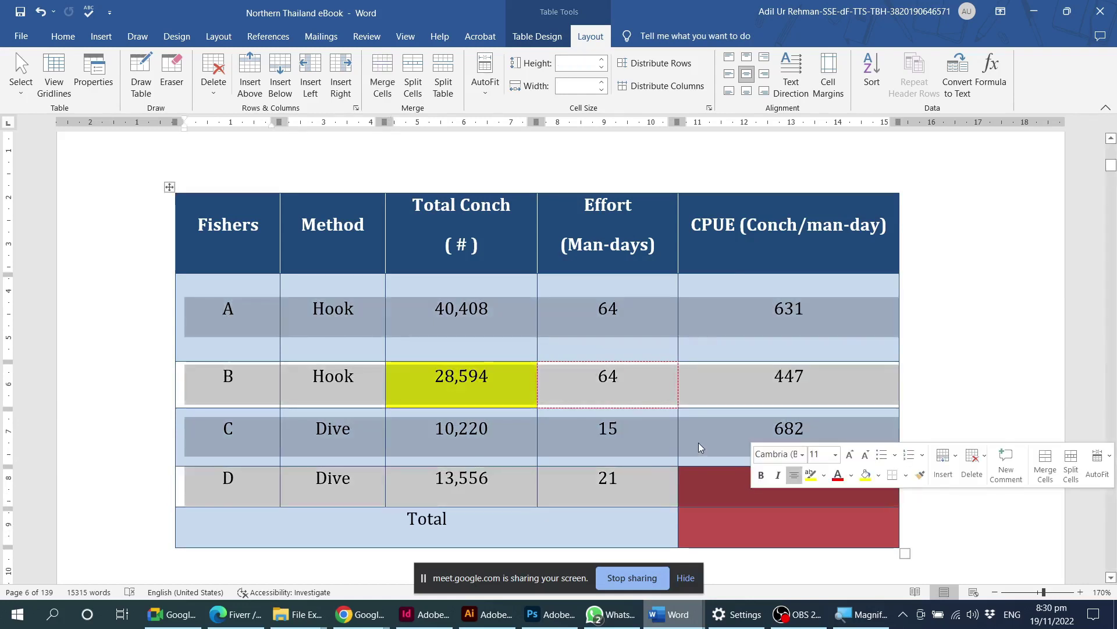
{"action": "scroll", "coordinate": [421, 430], "scroll_direction": "down", "scroll_amount": 1}
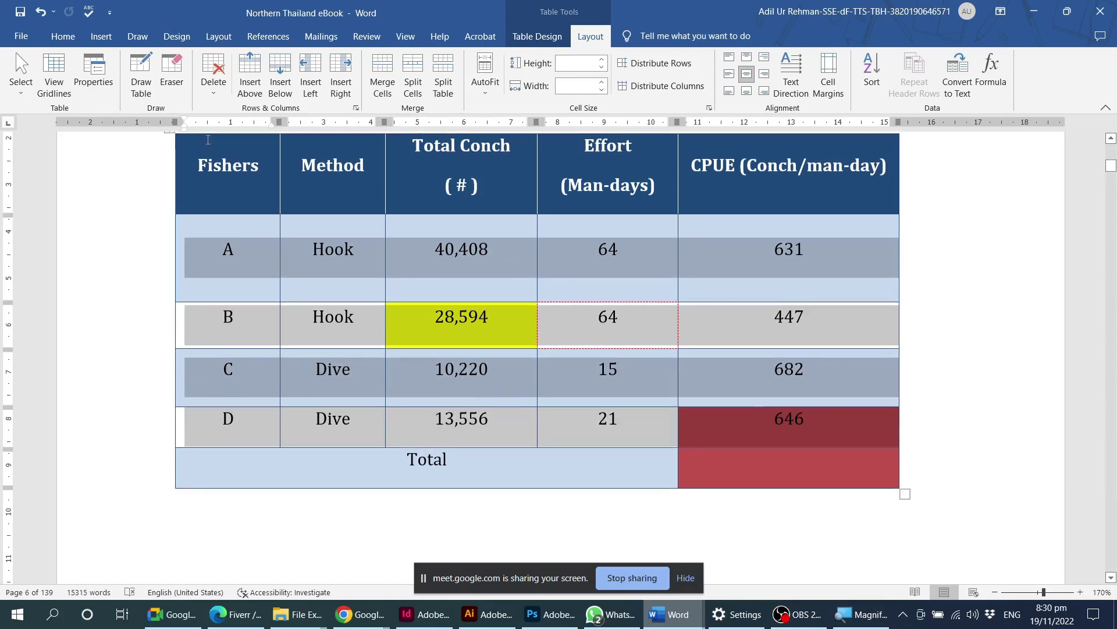
{"action": "scroll", "coordinate": [387, 219], "scroll_direction": "up", "scroll_amount": 1}
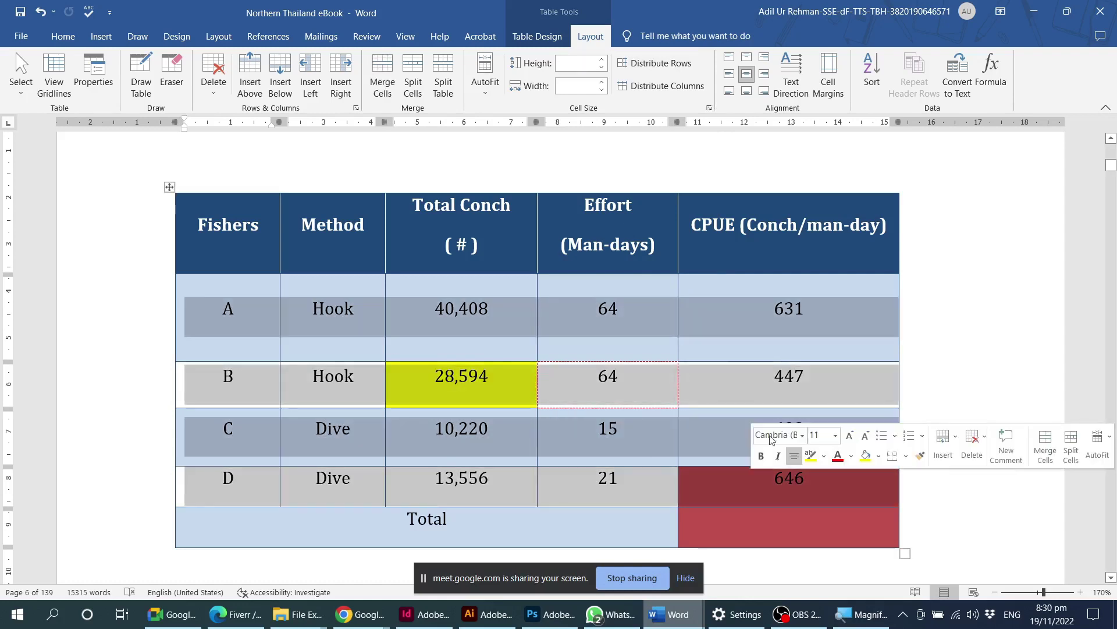
{"action": "left_click", "coordinate": [658, 65]}
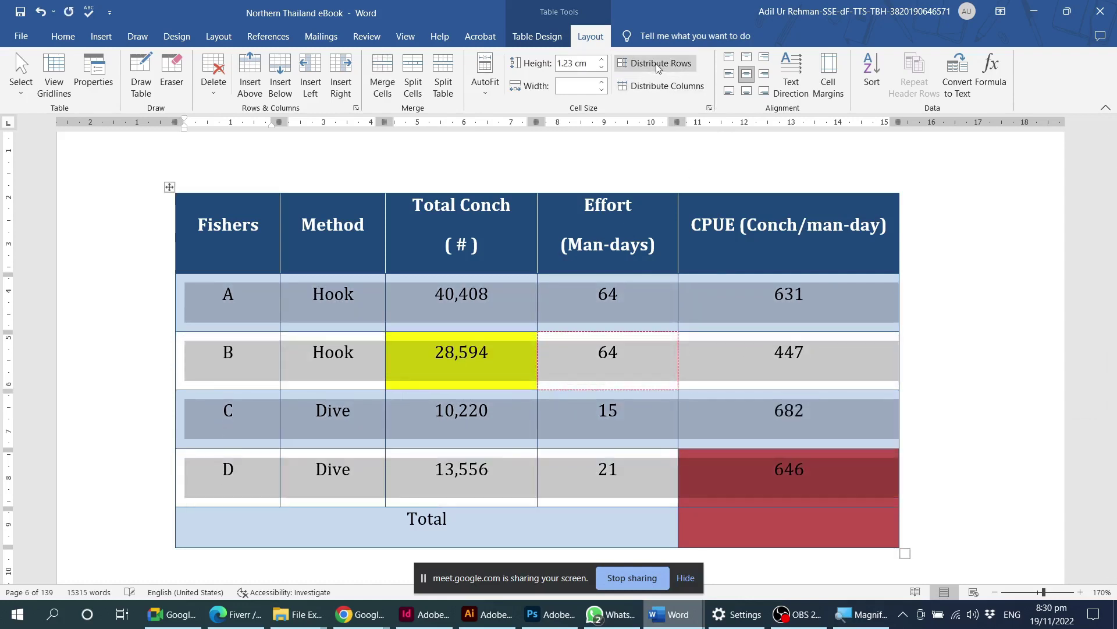
{"action": "left_click", "coordinate": [286, 326]}
{"action": "left_click_drag", "start_coordinate": [286, 326], "coordinate": [759, 471]}
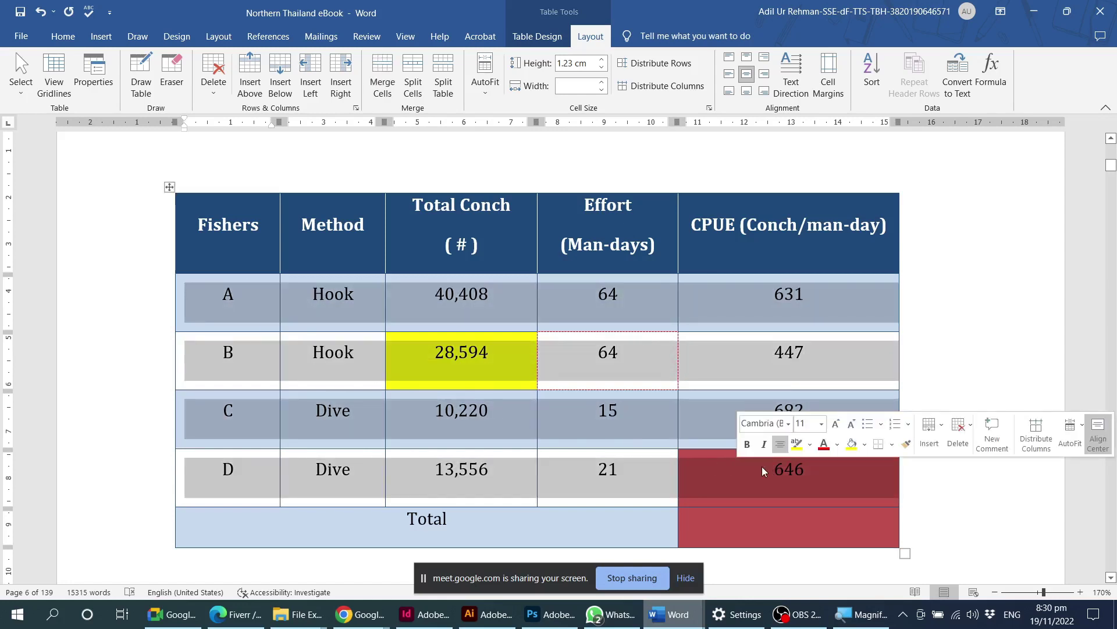
Distribute the Method, Total Conch and Effort columns evenly, then check each column's width.
{"action": "left_click", "coordinate": [589, 476]}
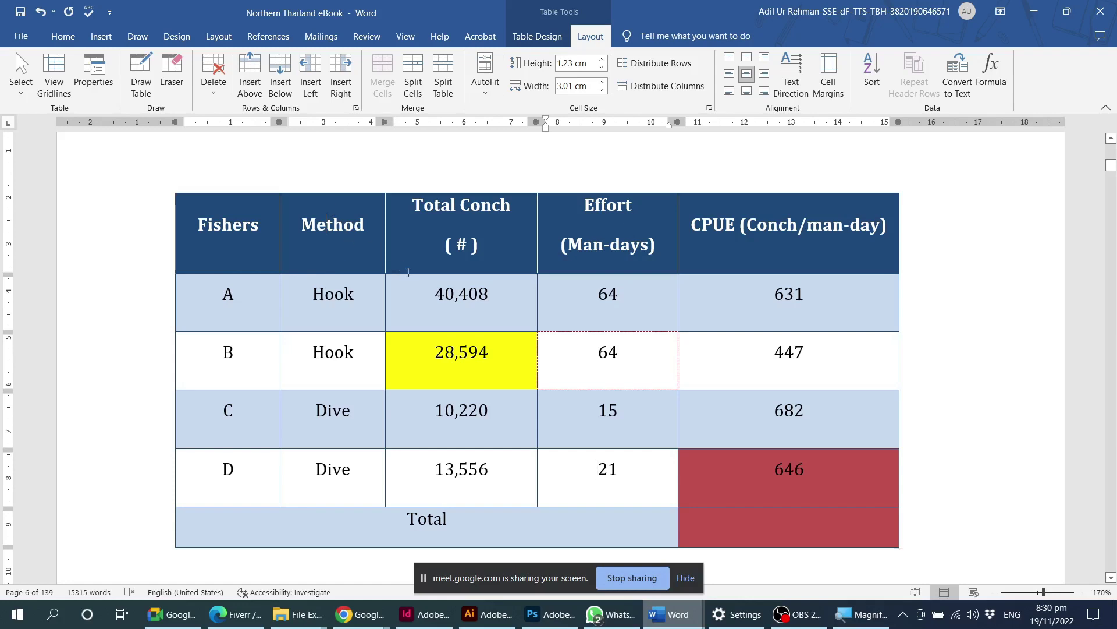
{"action": "left_click_drag", "start_coordinate": [330, 207], "coordinate": [608, 471]}
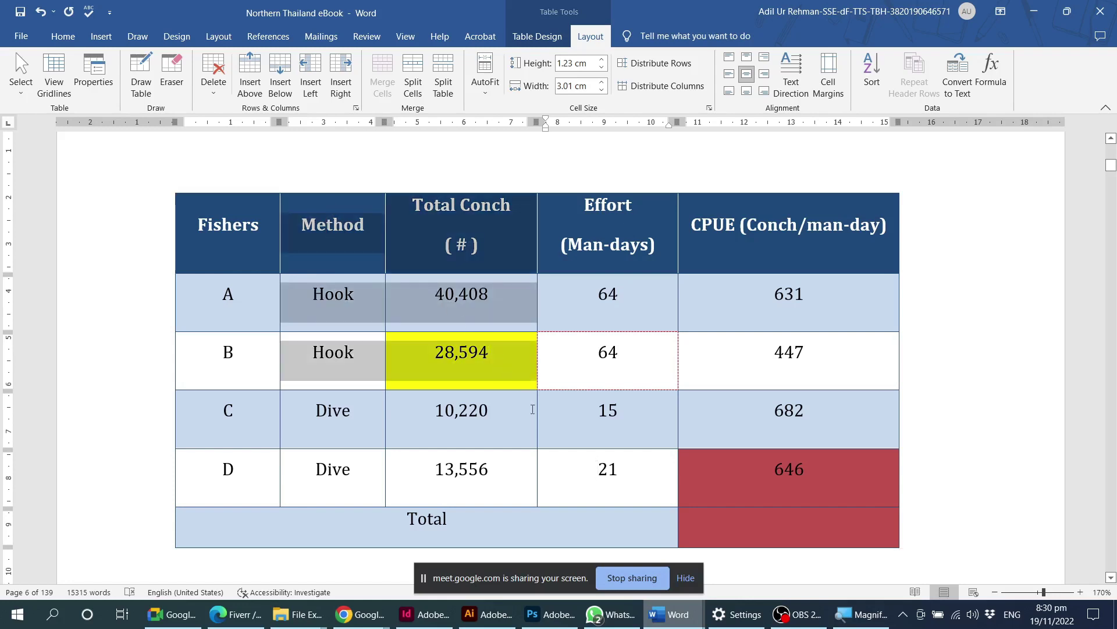
{"action": "left_click", "coordinate": [659, 87]}
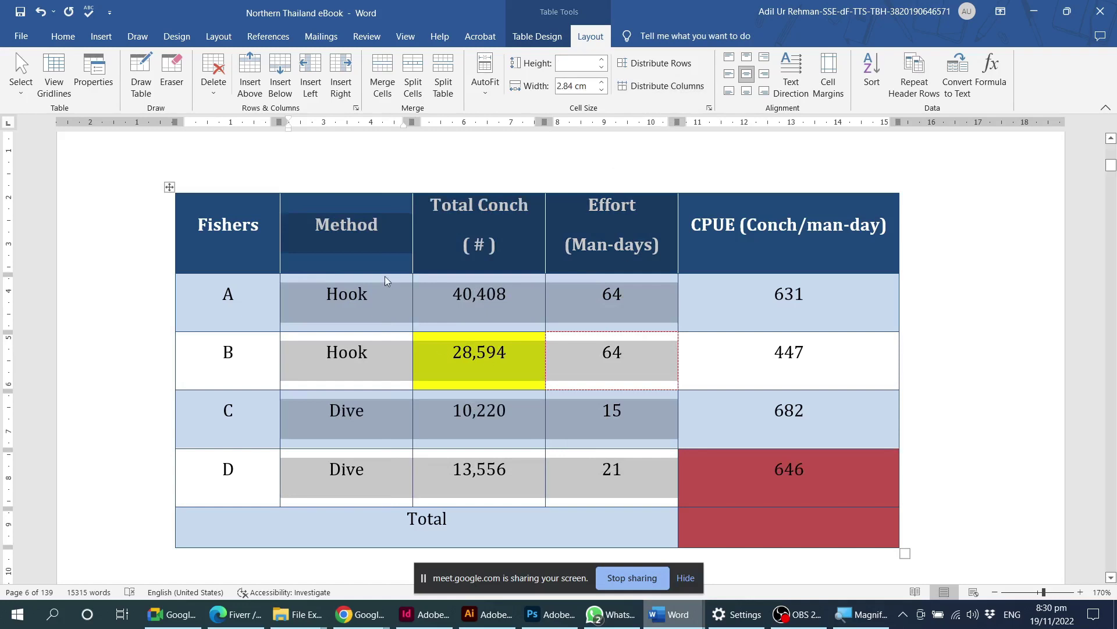
{"action": "left_click", "coordinate": [392, 268]}
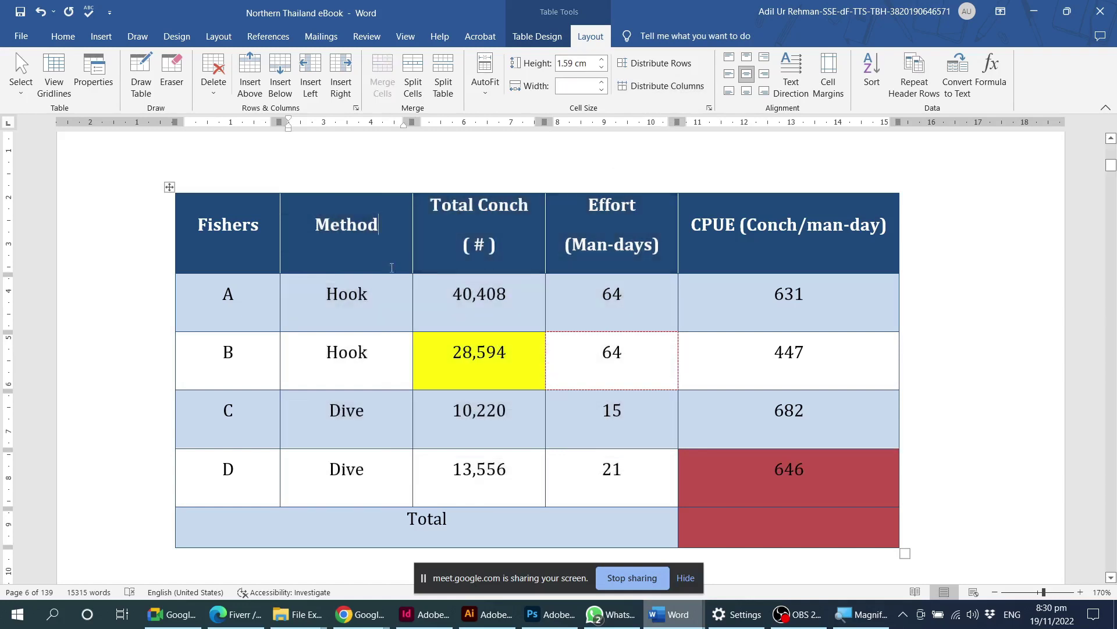
{"action": "left_click", "coordinate": [393, 303]}
{"action": "left_click_drag", "start_coordinate": [374, 245], "coordinate": [368, 296]}
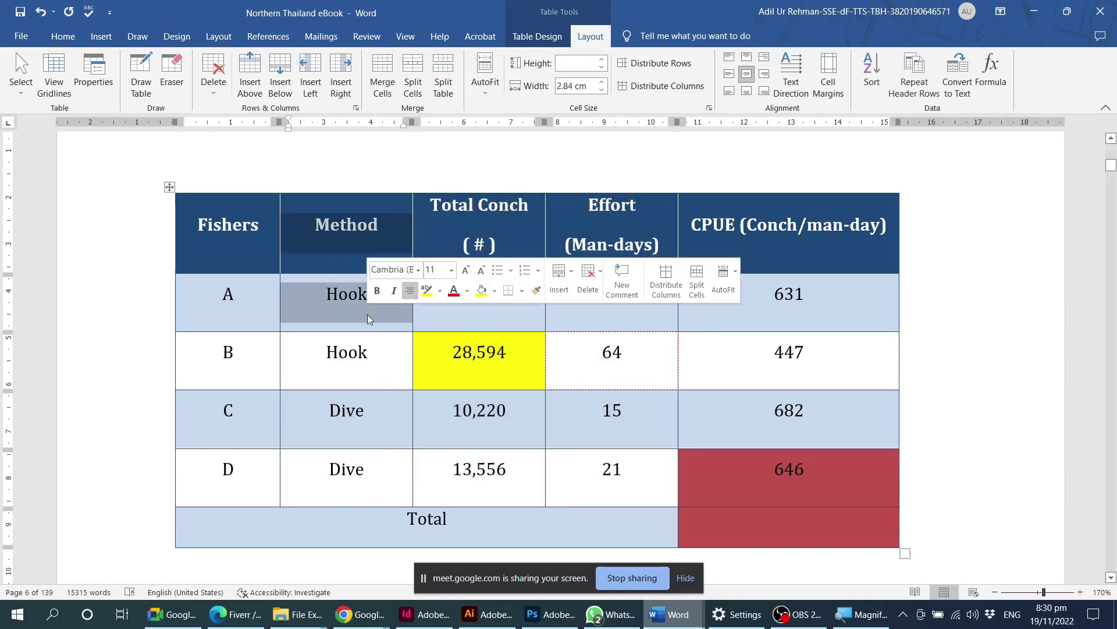
{"action": "left_click_drag", "start_coordinate": [498, 262], "coordinate": [499, 294]}
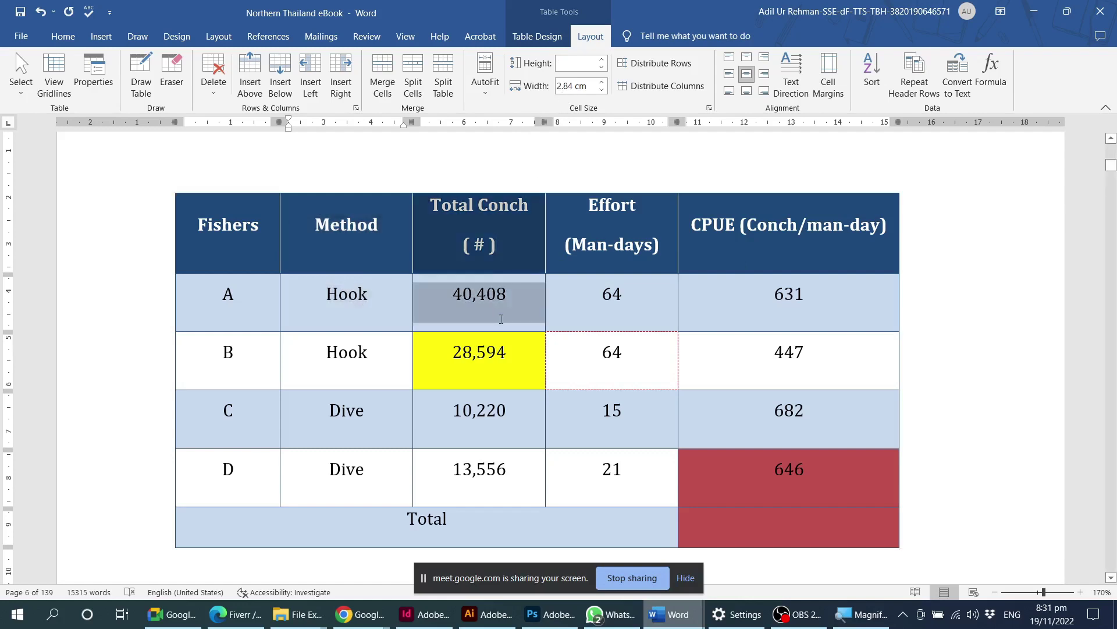
{"action": "left_click_drag", "start_coordinate": [590, 264], "coordinate": [591, 294]}
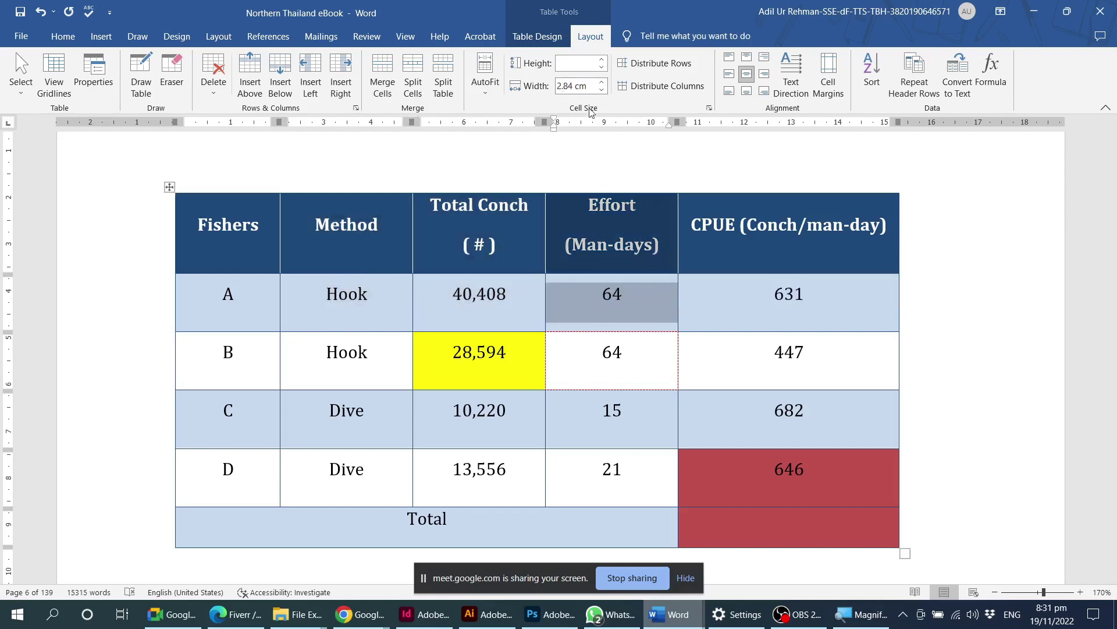
Select rows A, B, C and D in turn, then return to row A's first cell.
{"action": "left_click_drag", "start_coordinate": [248, 313], "coordinate": [791, 312]}
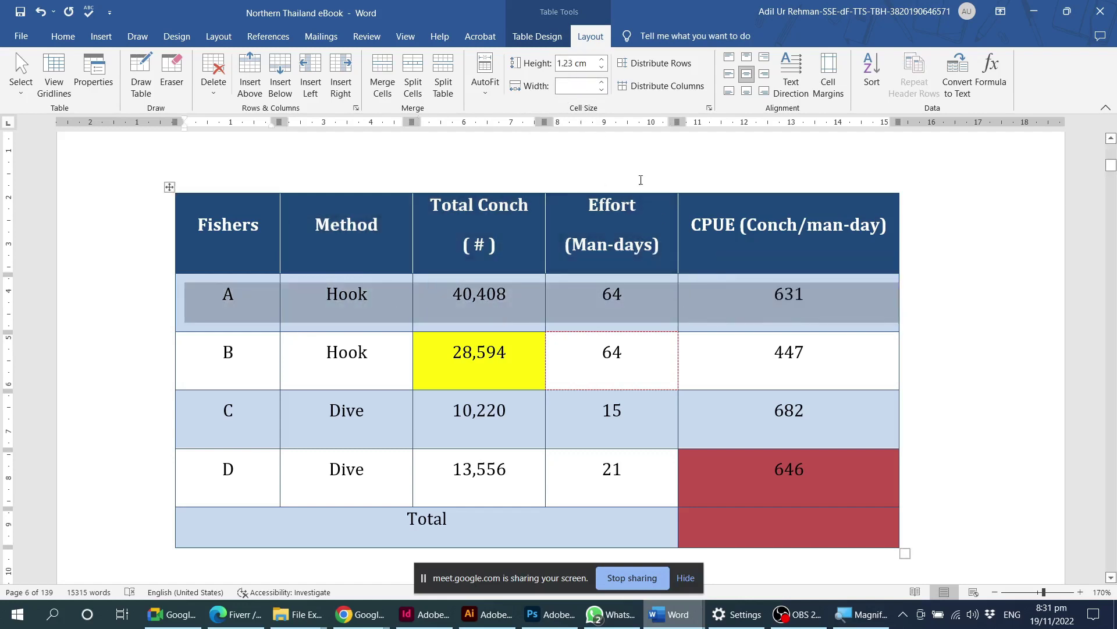
{"action": "left_click_drag", "start_coordinate": [250, 364], "coordinate": [768, 364]}
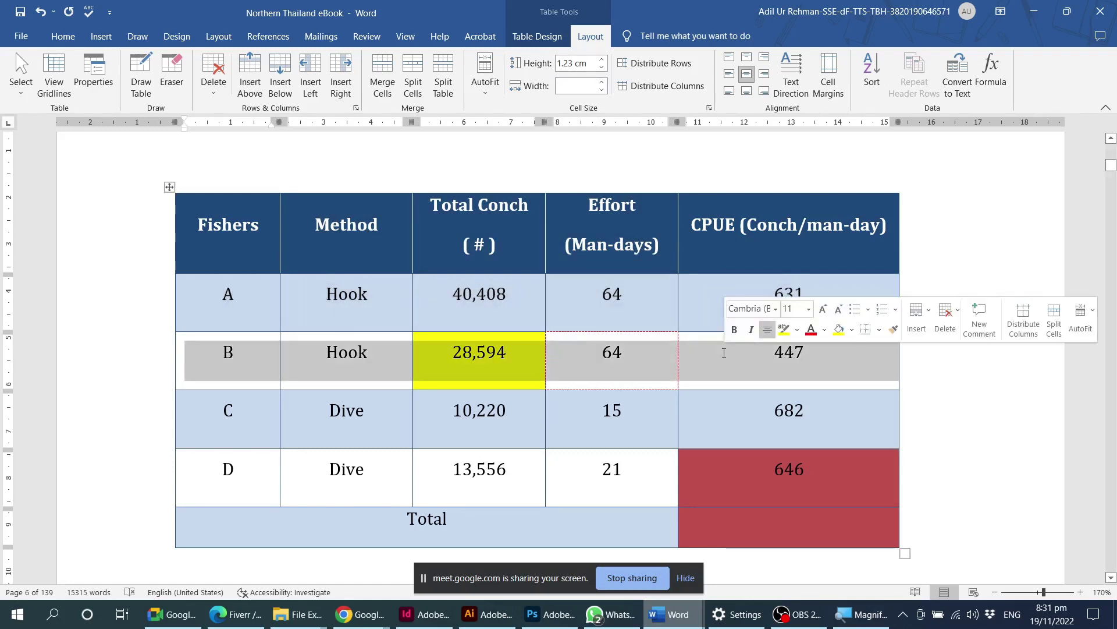
{"action": "left_click_drag", "start_coordinate": [252, 420], "coordinate": [757, 419]}
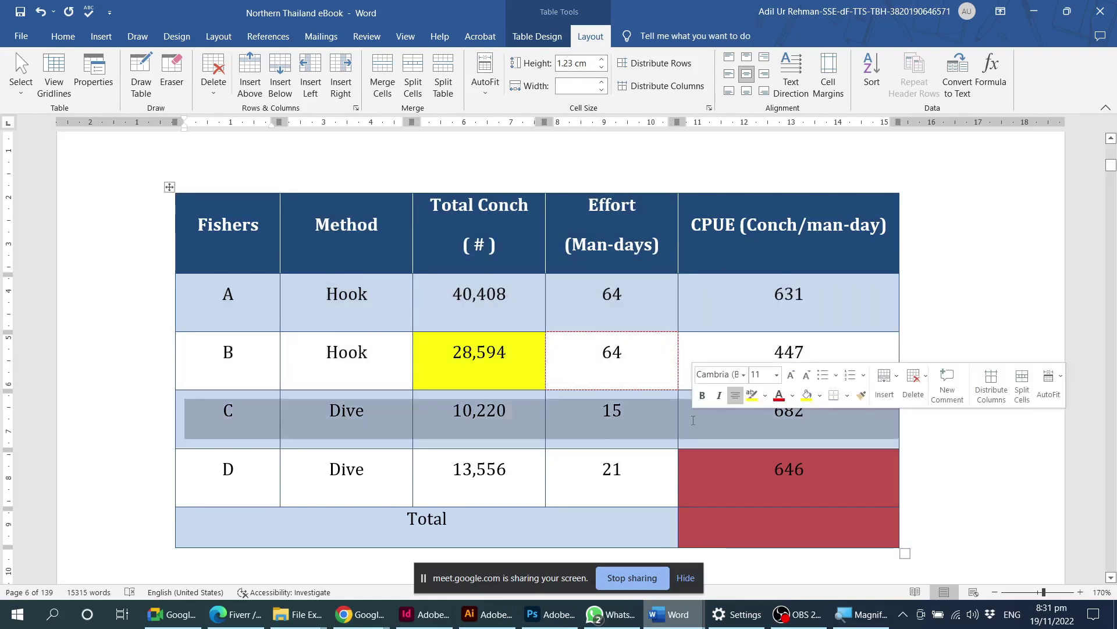
{"action": "left_click_drag", "start_coordinate": [332, 467], "coordinate": [742, 476]}
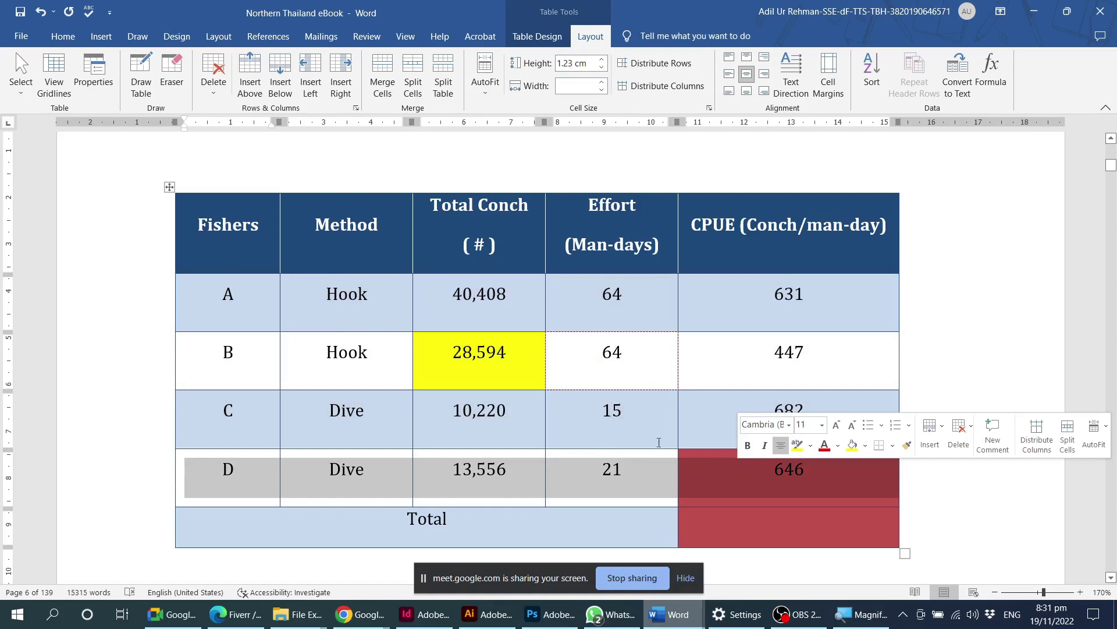
{"action": "left_click", "coordinate": [602, 378]}
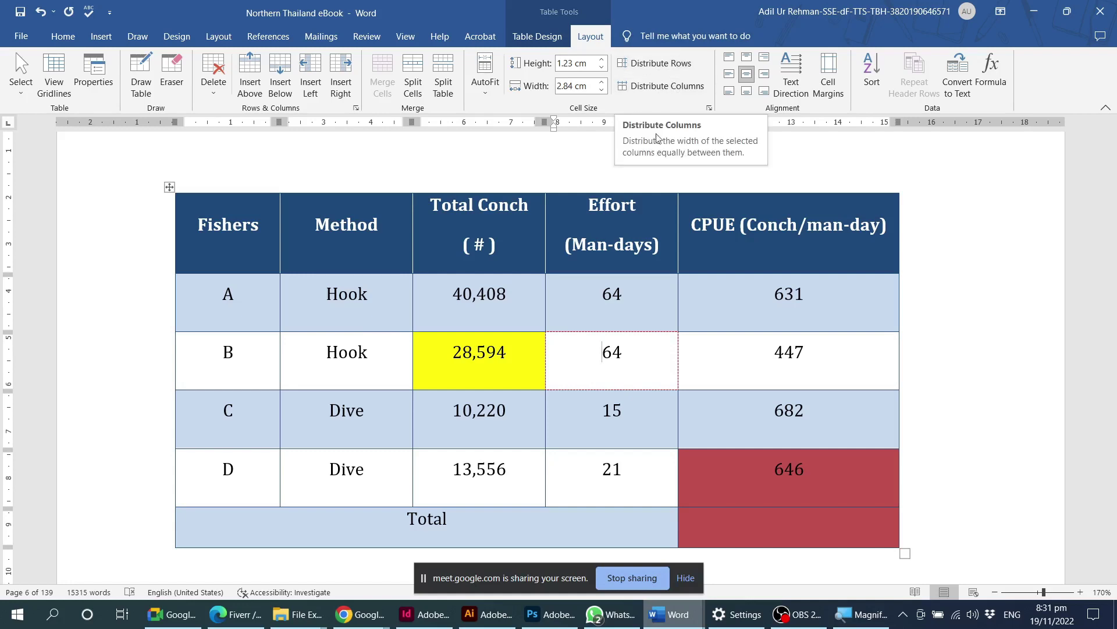
{"action": "left_click", "coordinate": [246, 304]}
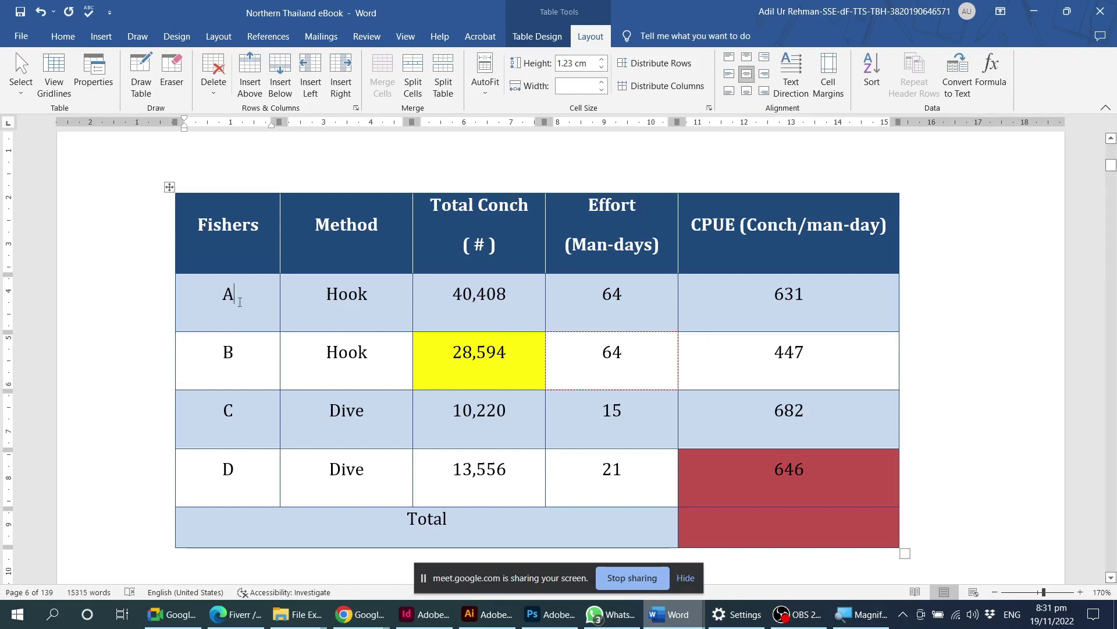
{"action": "left_click_drag", "start_coordinate": [211, 294], "coordinate": [767, 316]}
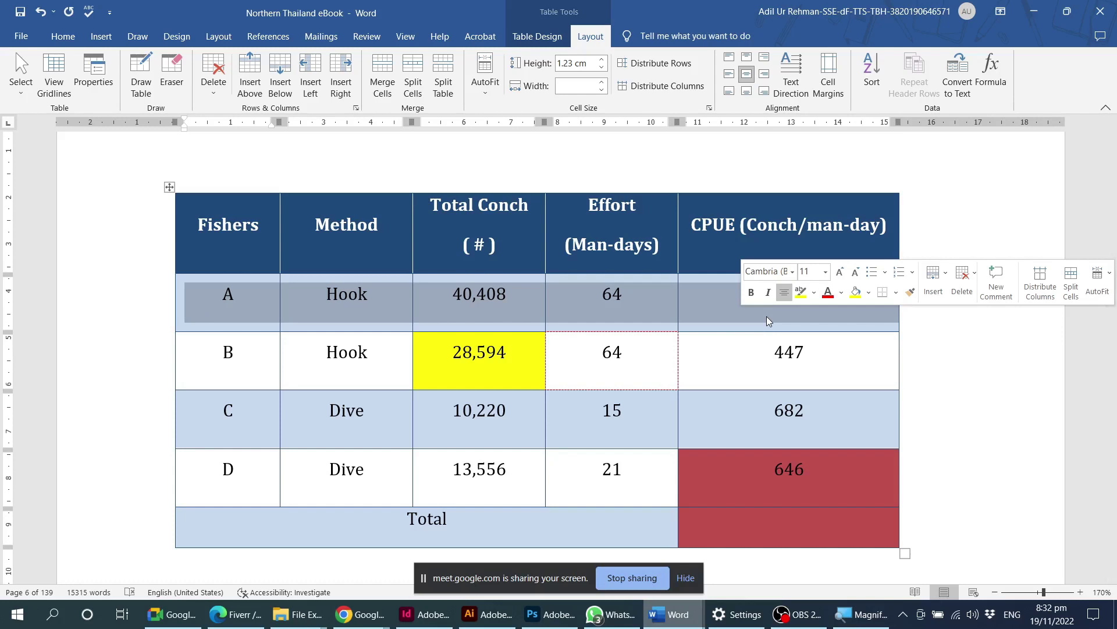
{"action": "left_click", "coordinate": [634, 309]}
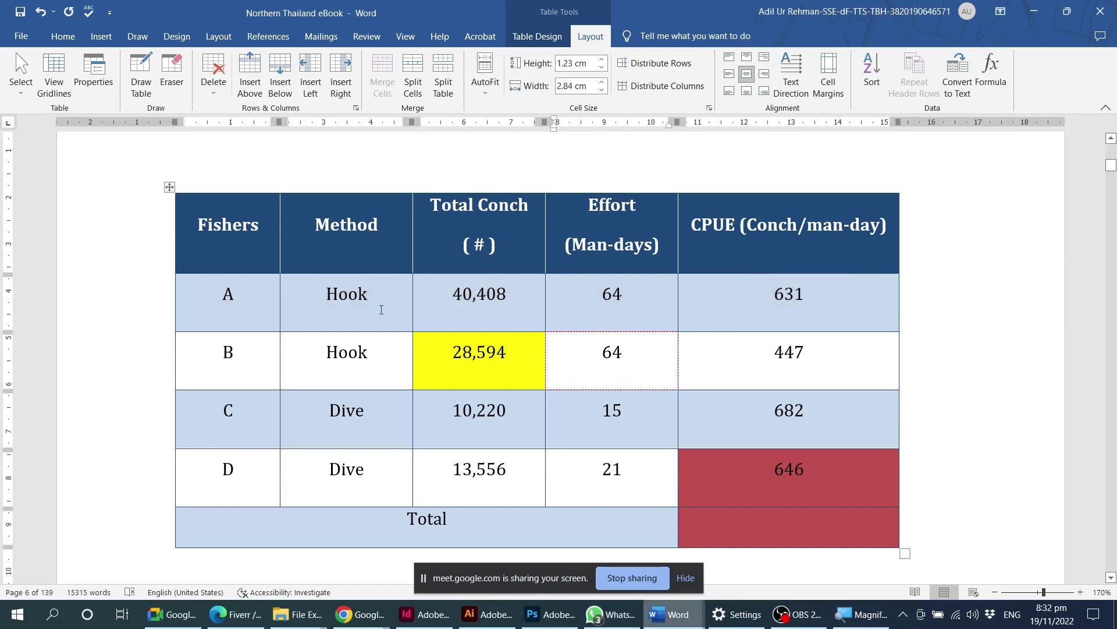
{"action": "left_click_drag", "start_coordinate": [381, 309], "coordinate": [674, 418]}
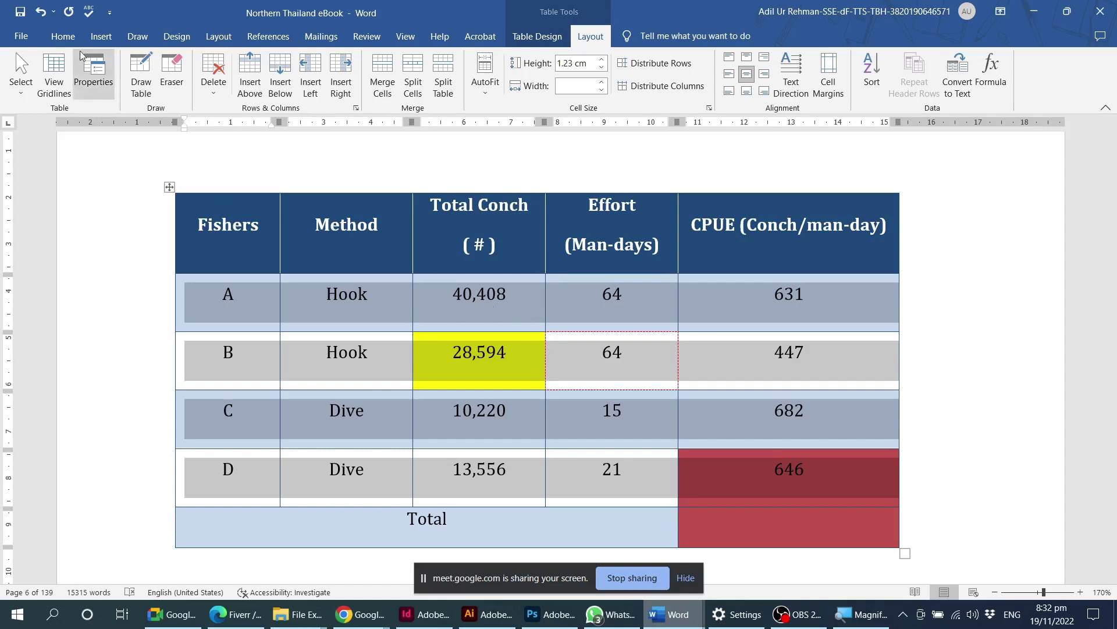
{"action": "left_click", "coordinate": [51, 36]}
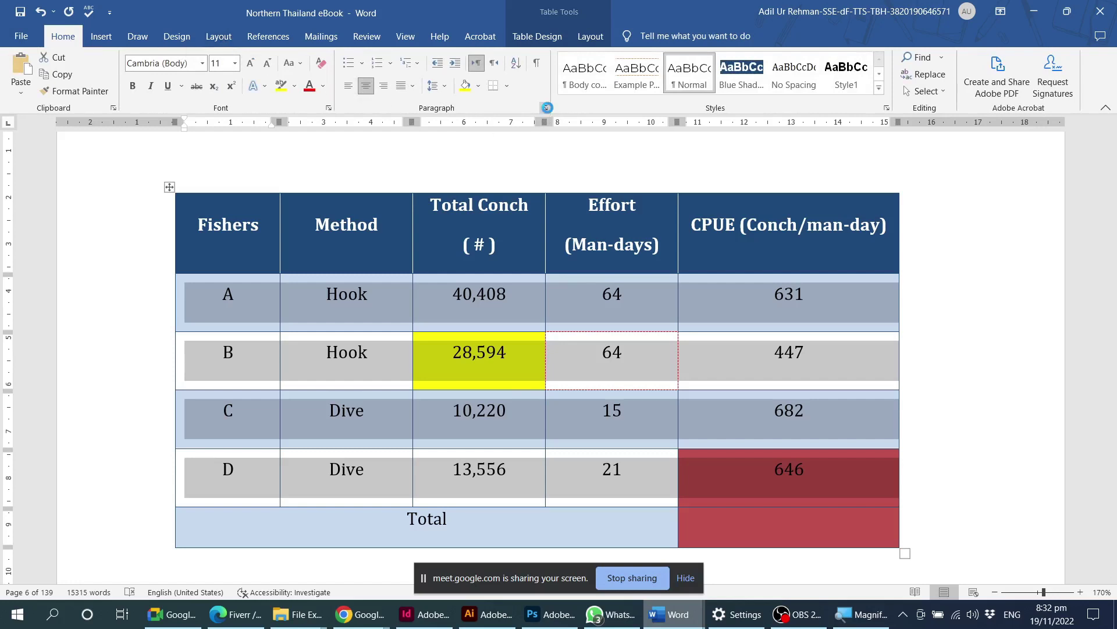
{"action": "left_click", "coordinate": [545, 108]}
{"action": "left_click", "coordinate": [482, 133]}
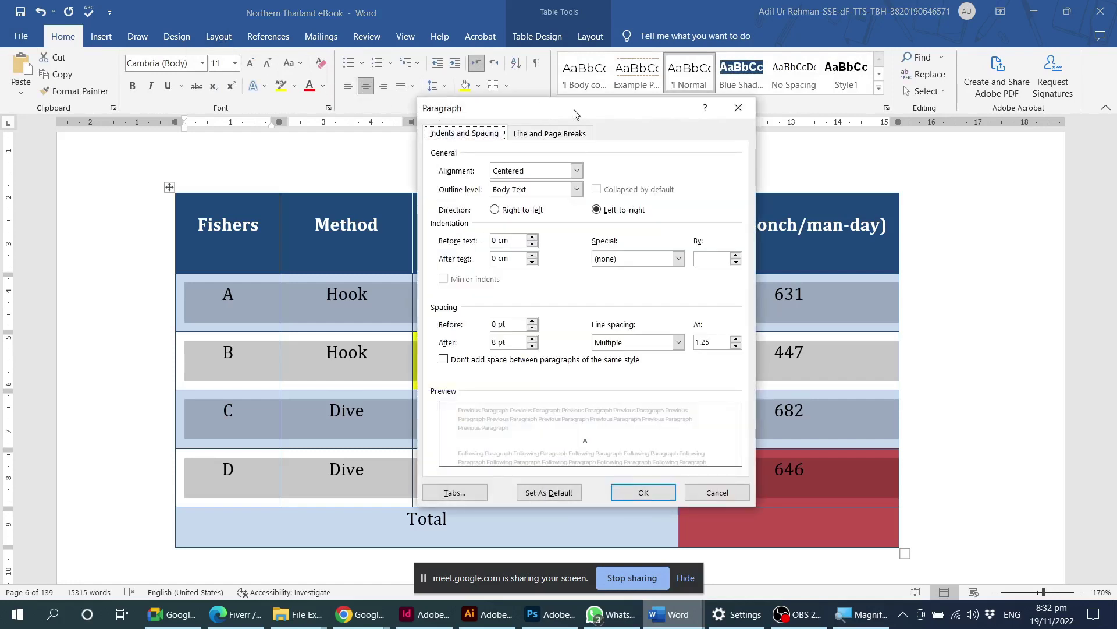
{"action": "left_click_drag", "start_coordinate": [576, 112], "coordinate": [602, 97]}
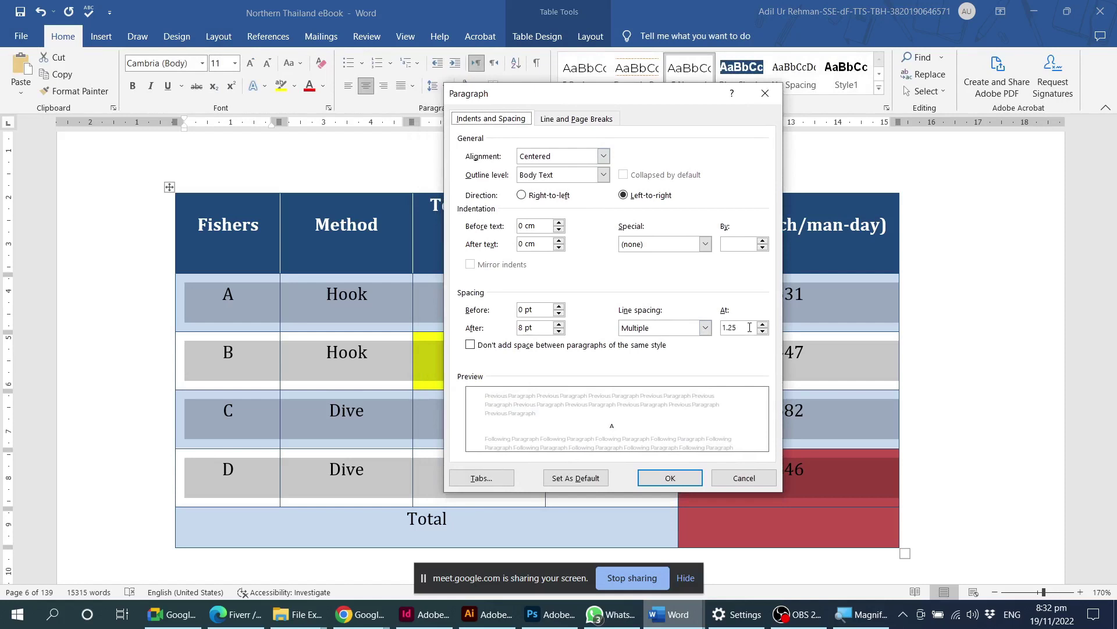
{"action": "left_click_drag", "start_coordinate": [738, 327], "coordinate": [720, 328]}
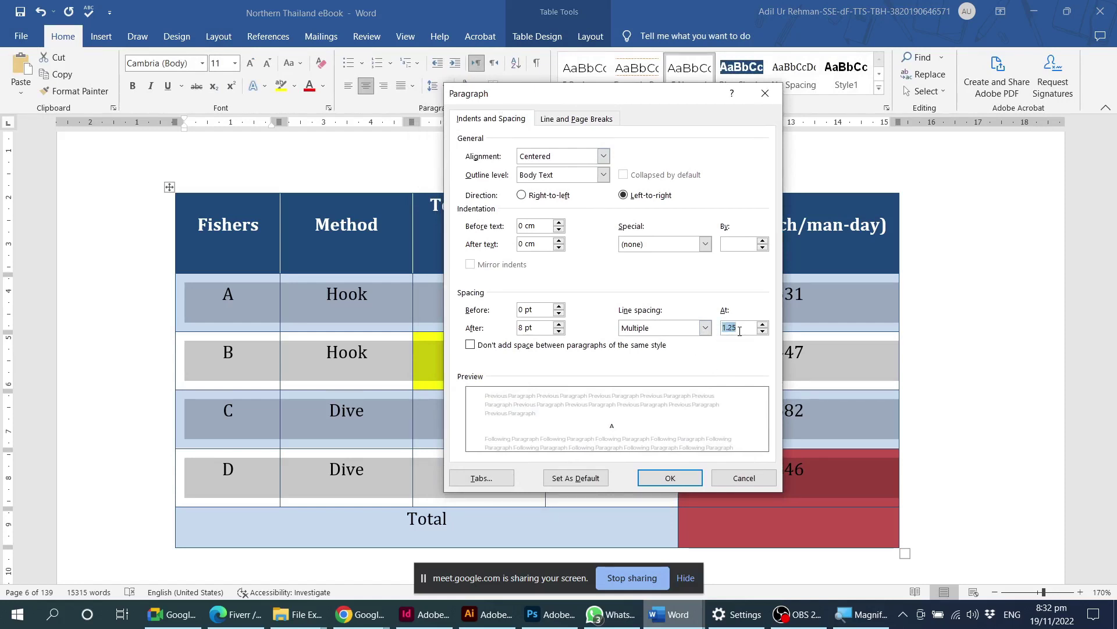
{"action": "key", "text": "shift+Tab"}
{"action": "key", "text": "shift+Tab"}
{"action": "type", "text": "0"}
{"action": "left_click", "coordinate": [710, 329]}
{"action": "left_click", "coordinate": [654, 342]}
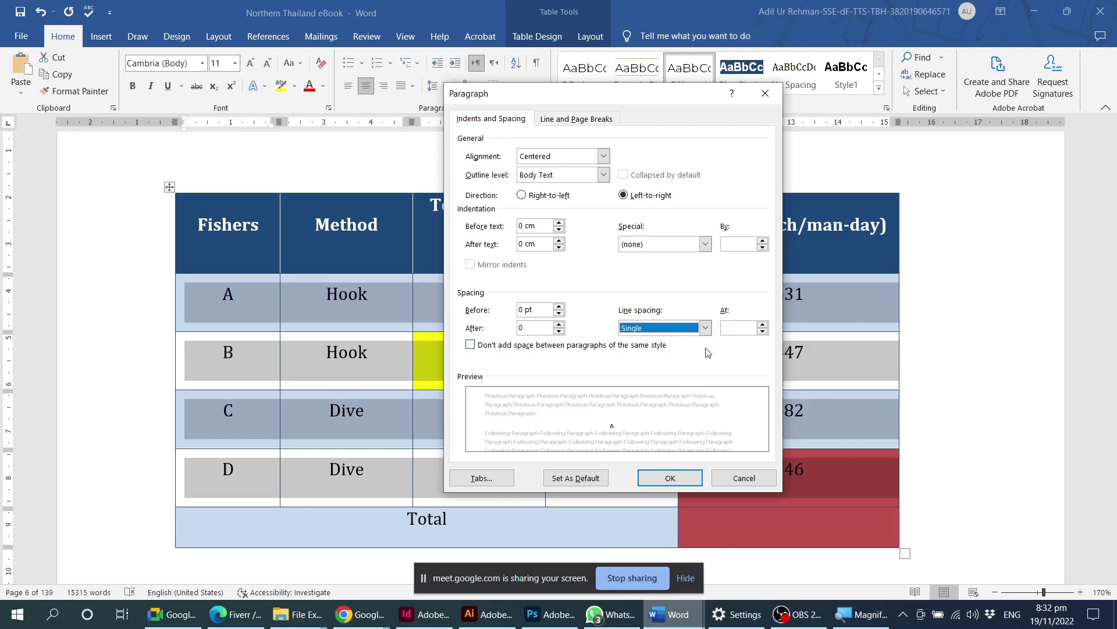
{"action": "left_click", "coordinate": [675, 478]}
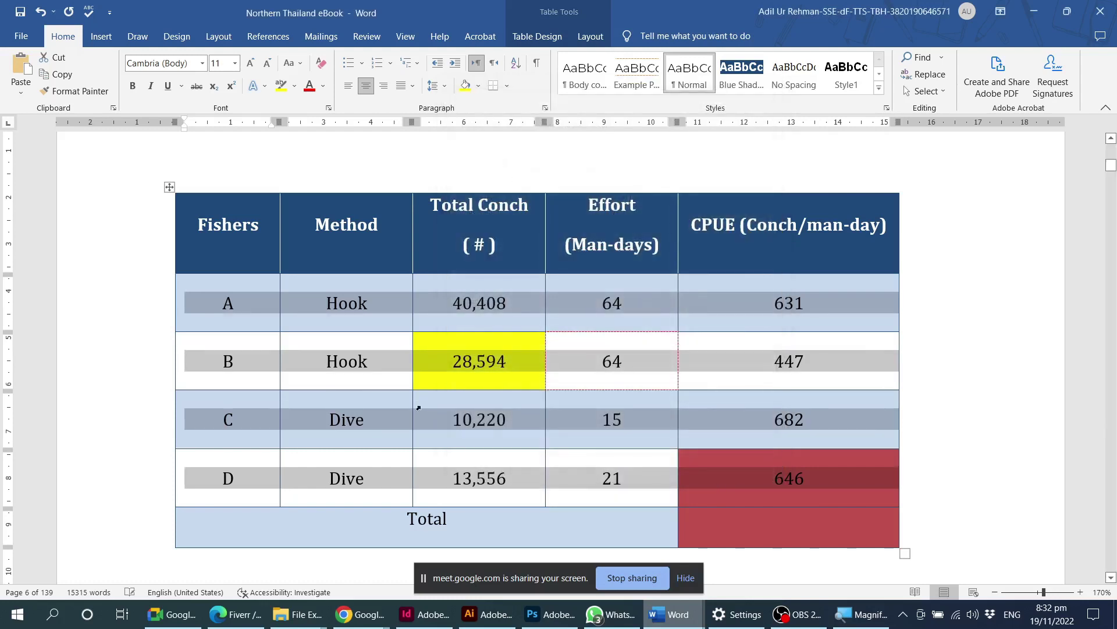
{"action": "left_click", "coordinate": [430, 301]}
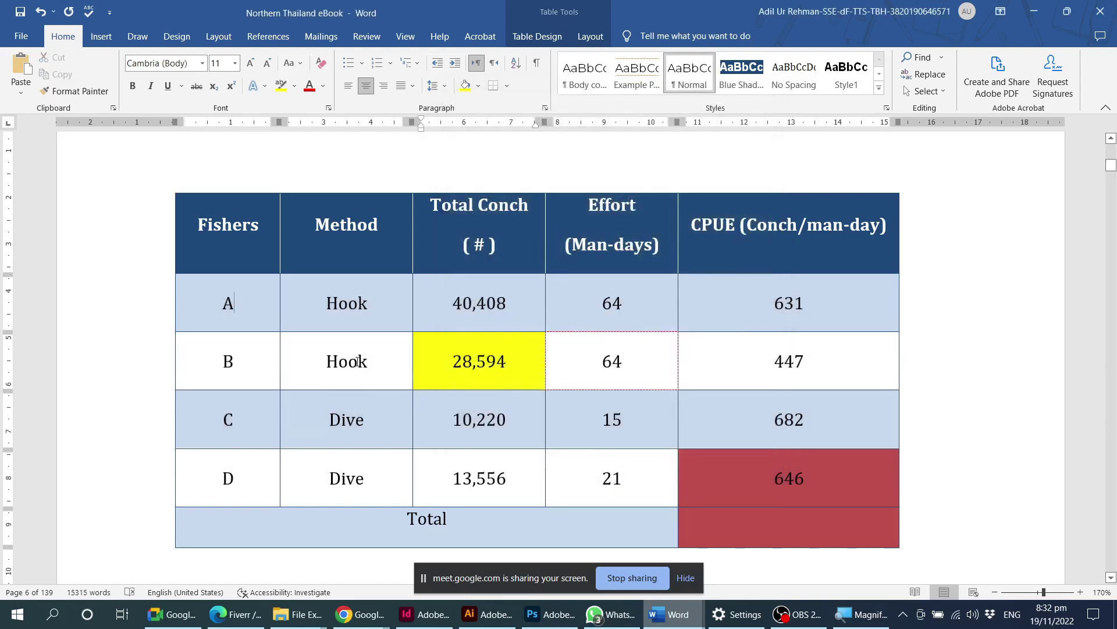
{"action": "double_click", "coordinate": [752, 471]}
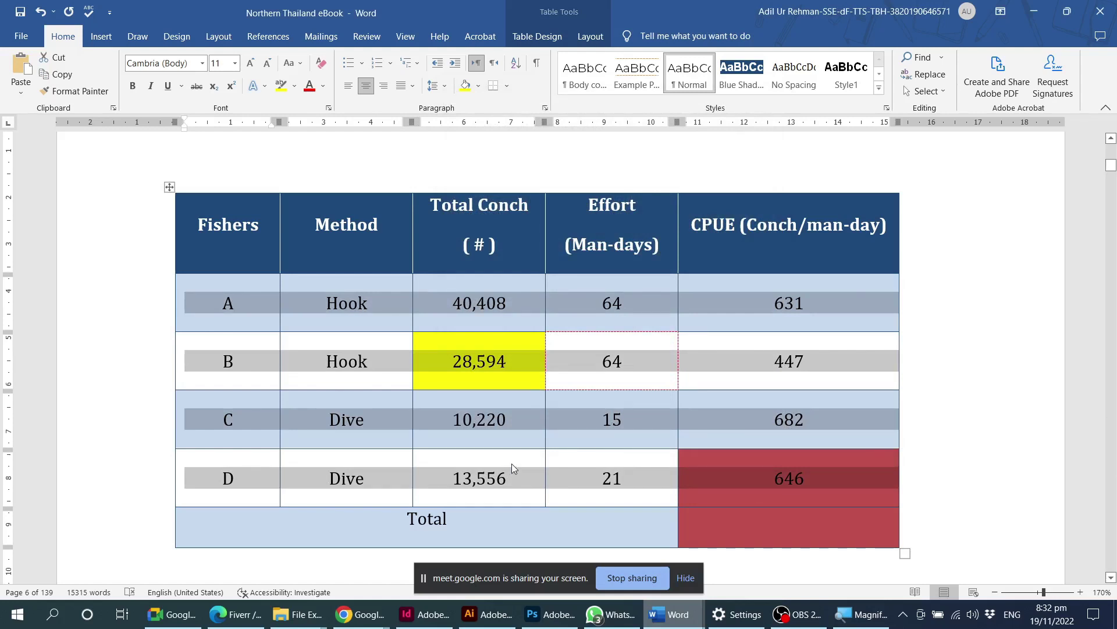
{"action": "left_click", "coordinate": [492, 362]}
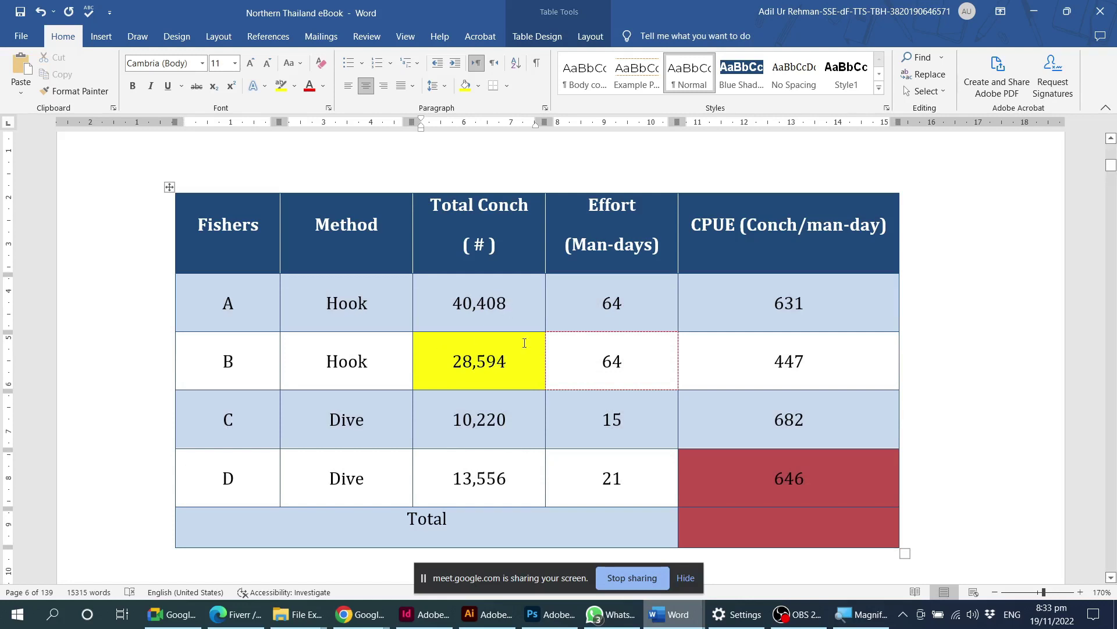
Rotate the CPUE (Conch/man-day) heading to vertical text on the Table Layout tab.
{"action": "left_click", "coordinate": [590, 36]}
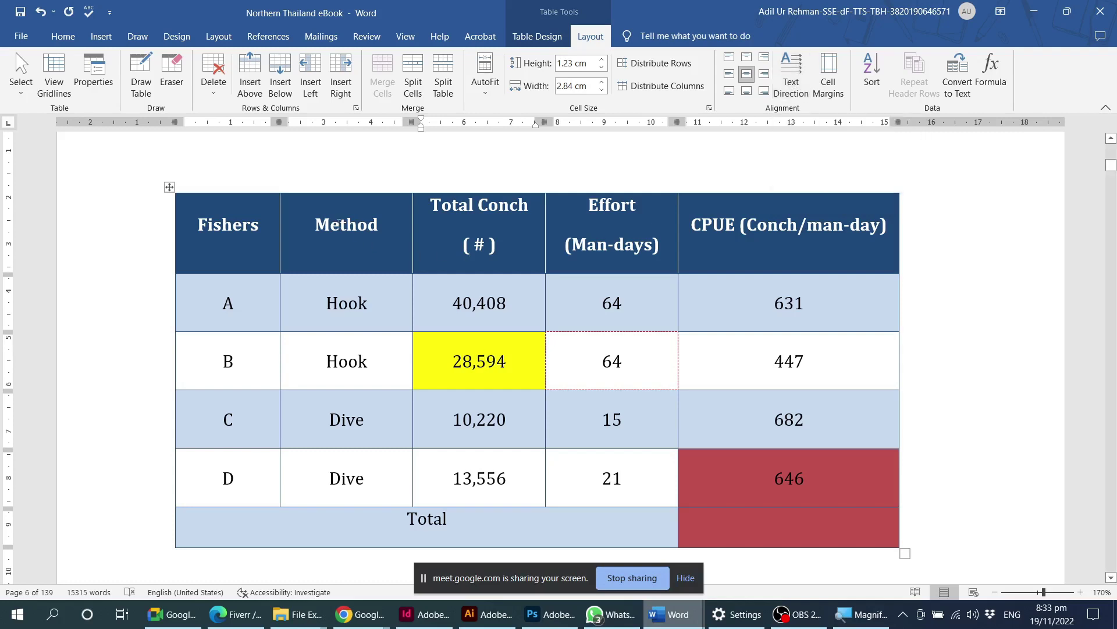
{"action": "triple_click", "coordinate": [715, 222]}
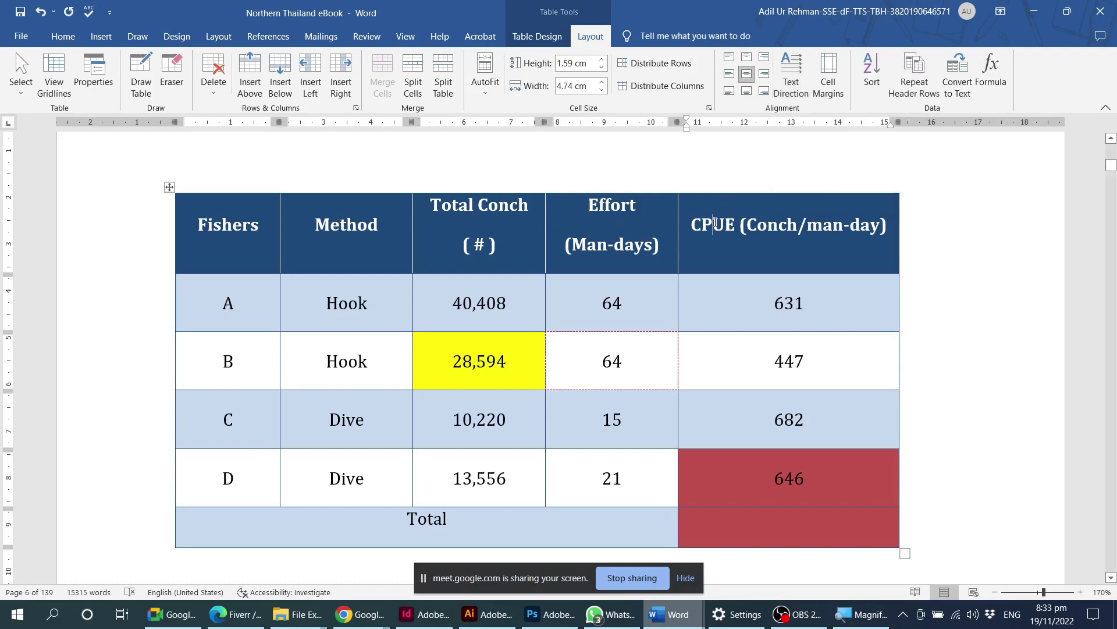
{"action": "left_click", "coordinate": [792, 76]}
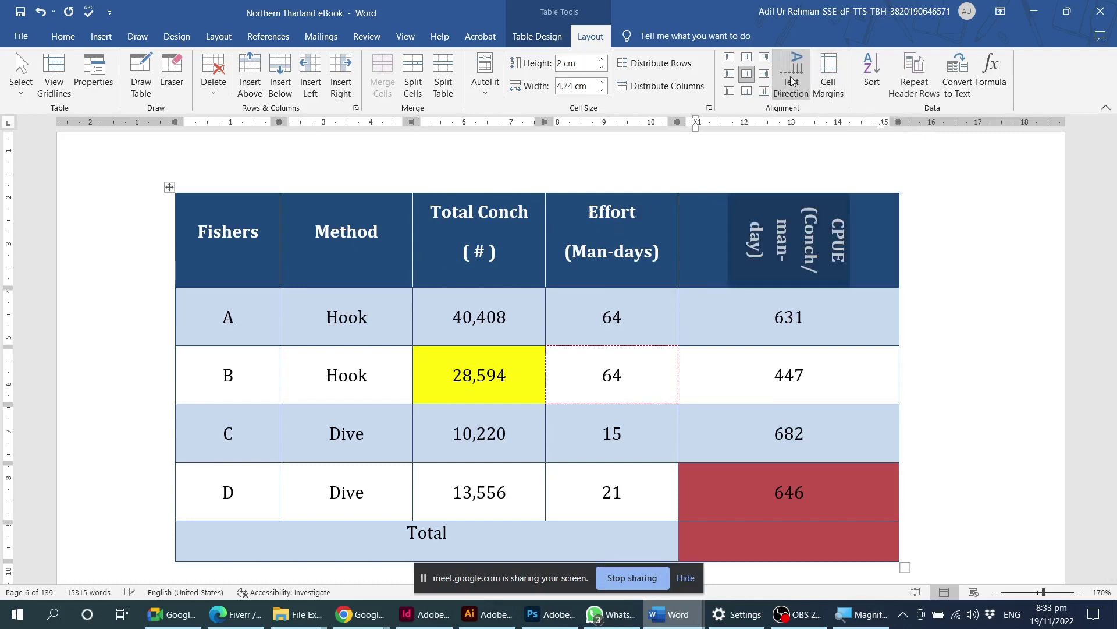
{"action": "left_click", "coordinate": [792, 81]}
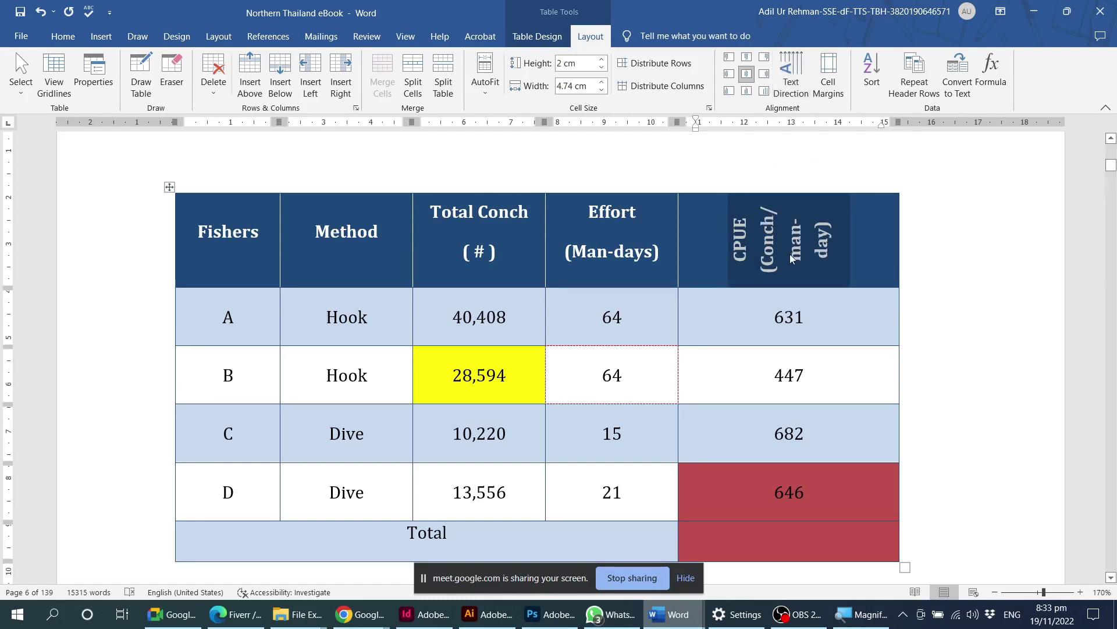
Stretch the header row much taller and return the CPUE heading to horizontal text.
{"action": "left_click_drag", "start_coordinate": [693, 288], "coordinate": [693, 385]}
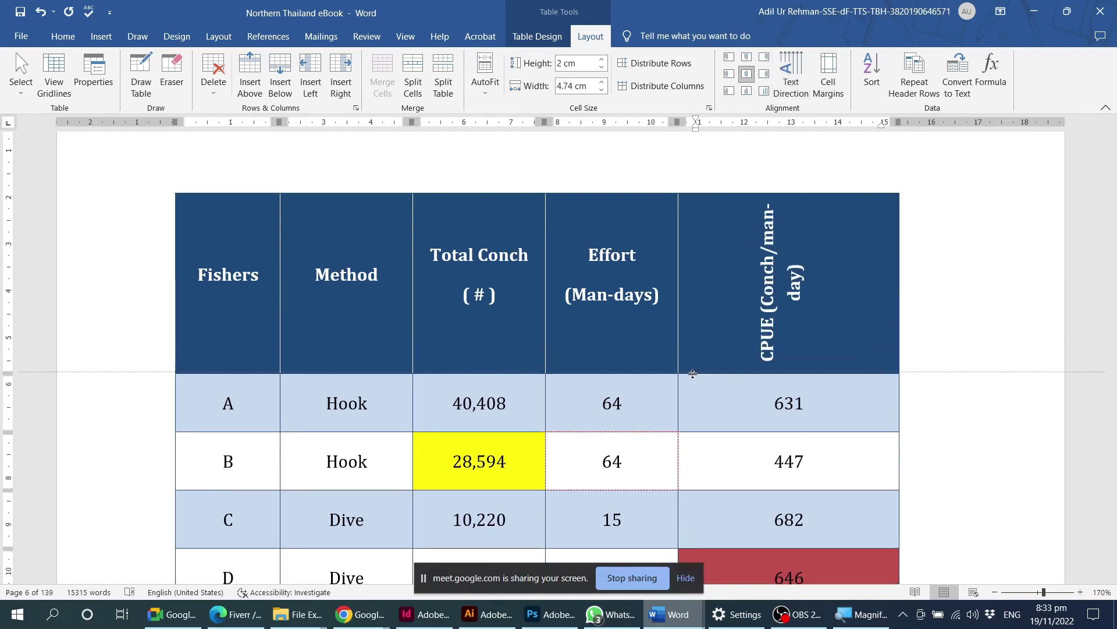
{"action": "left_click", "coordinate": [644, 294]}
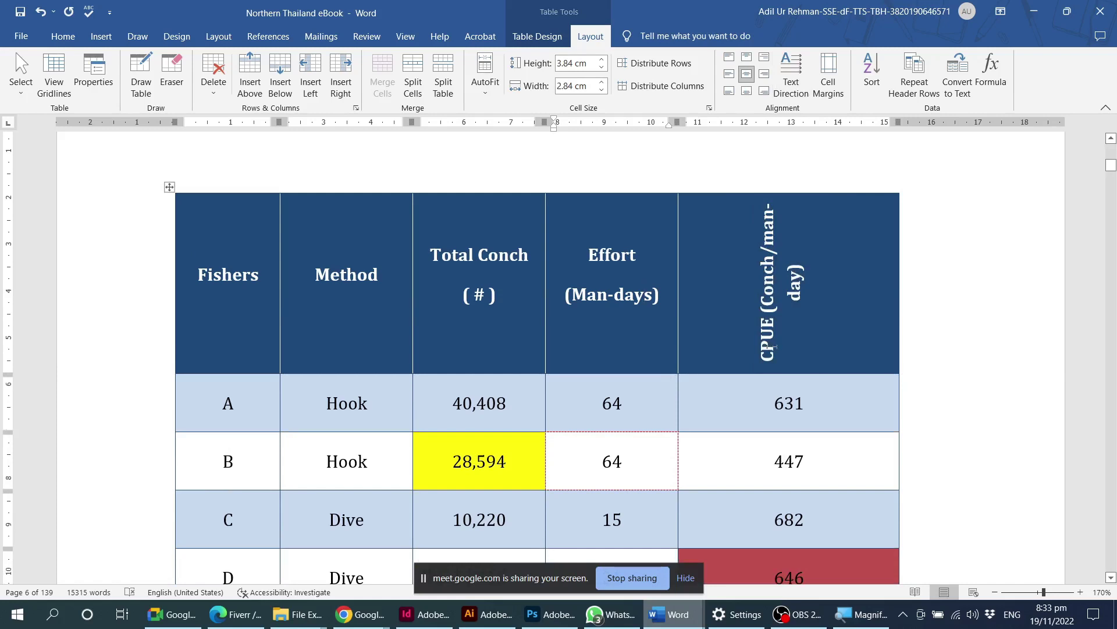
{"action": "left_click_drag", "start_coordinate": [772, 348], "coordinate": [795, 297]}
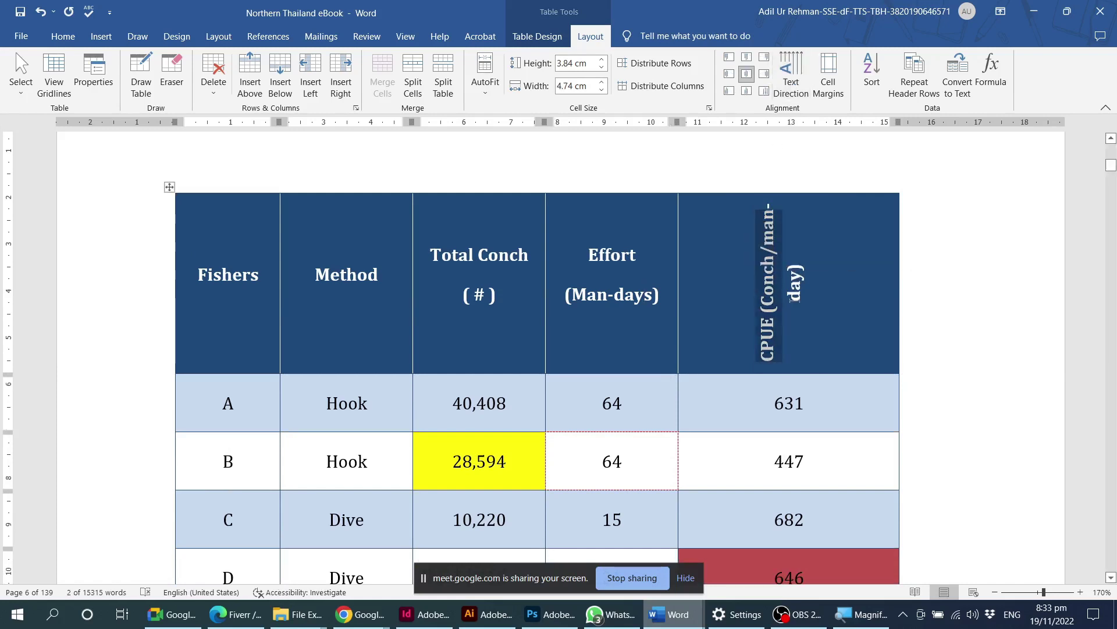
{"action": "left_click", "coordinate": [791, 68]}
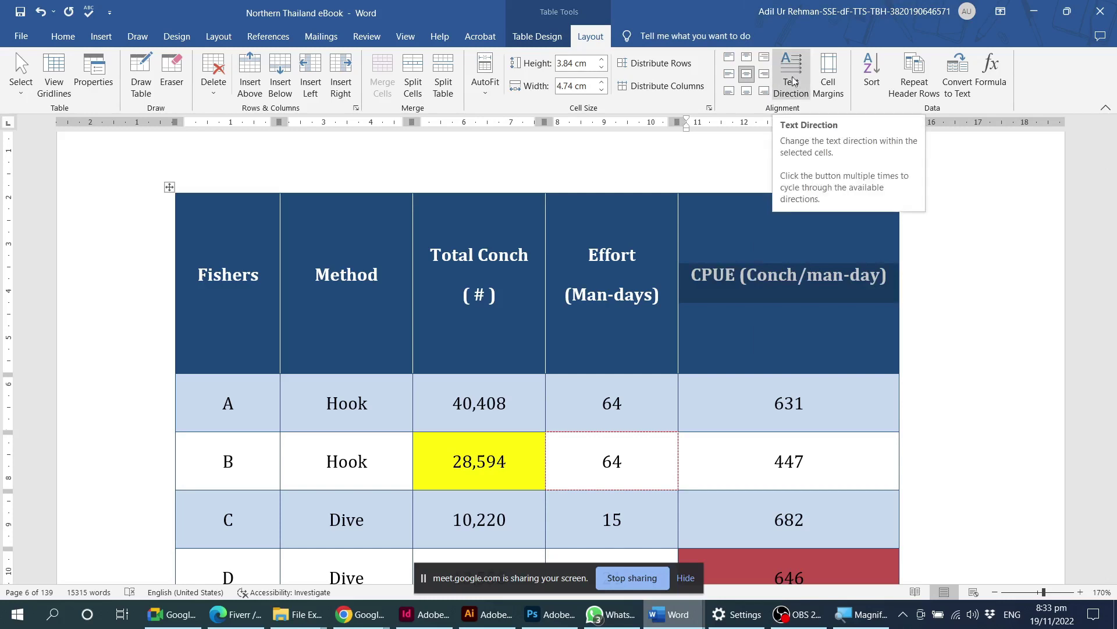
{"action": "left_click", "coordinate": [791, 290]}
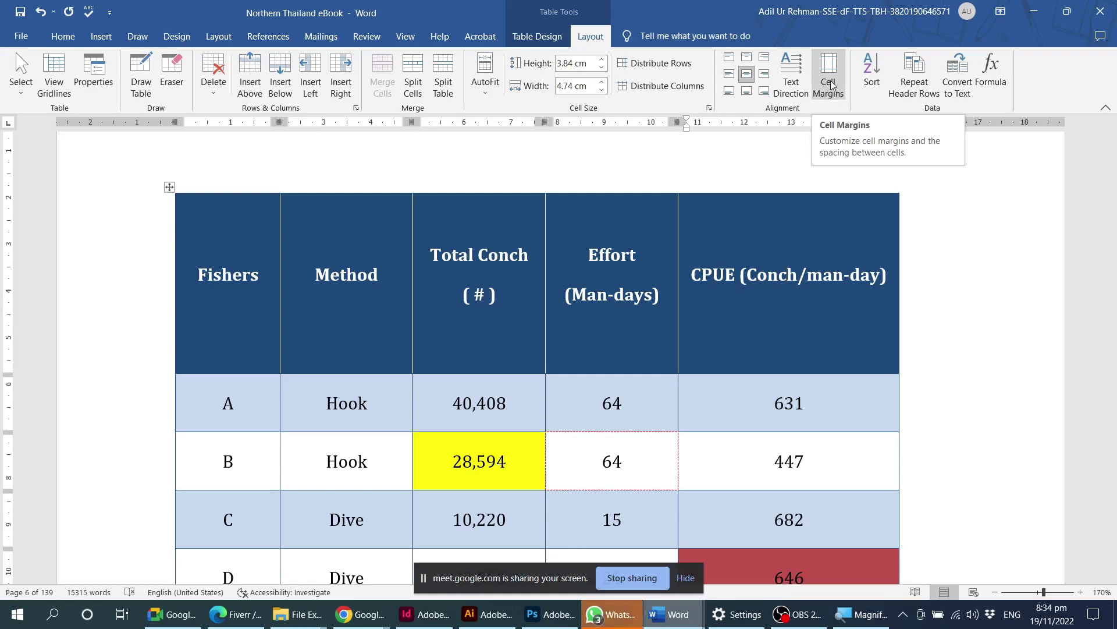
Close Cell Margins unchanged, then apply Align Center Left to data rows A to D.
{"action": "left_click", "coordinate": [831, 86]}
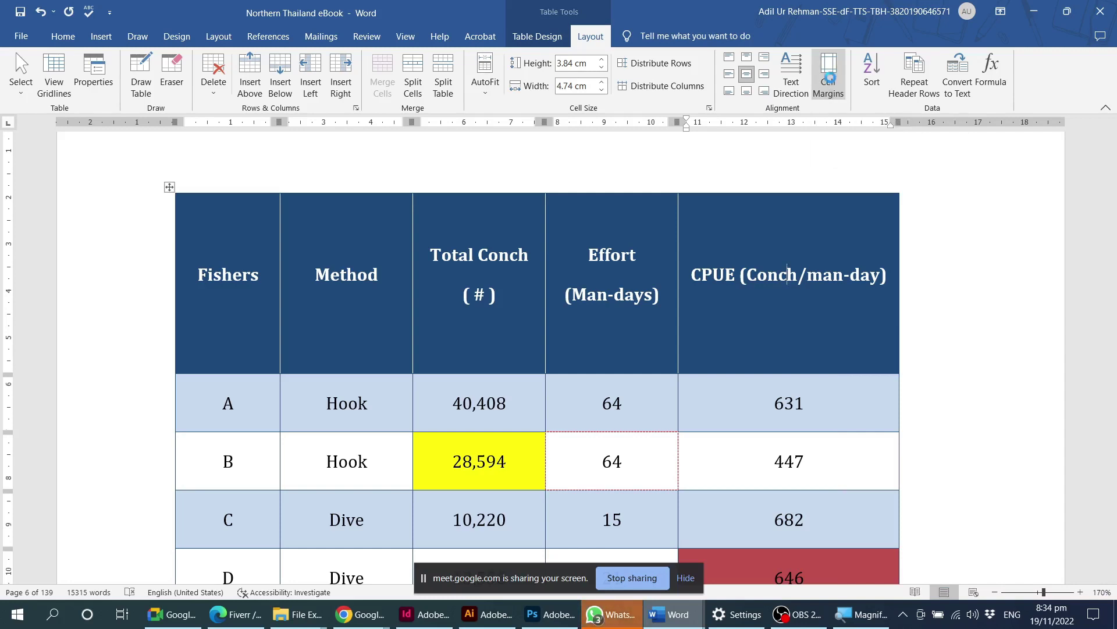
{"action": "left_click_drag", "start_coordinate": [575, 210], "coordinate": [485, 141]}
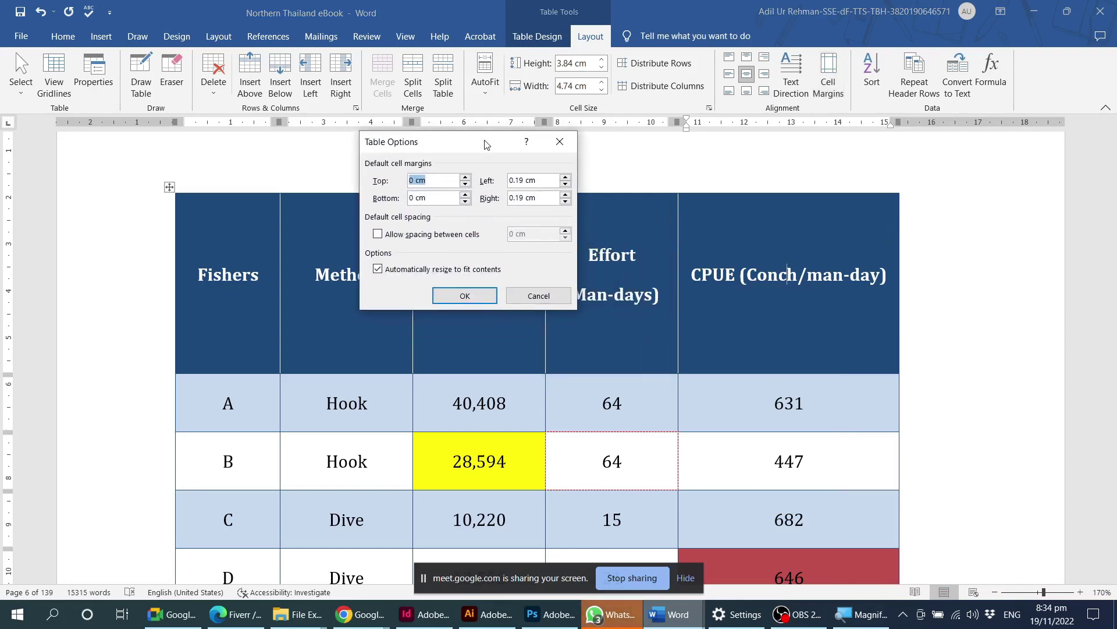
{"action": "left_click", "coordinate": [531, 300]}
{"action": "scroll", "coordinate": [349, 349], "scroll_direction": "down", "scroll_amount": 3}
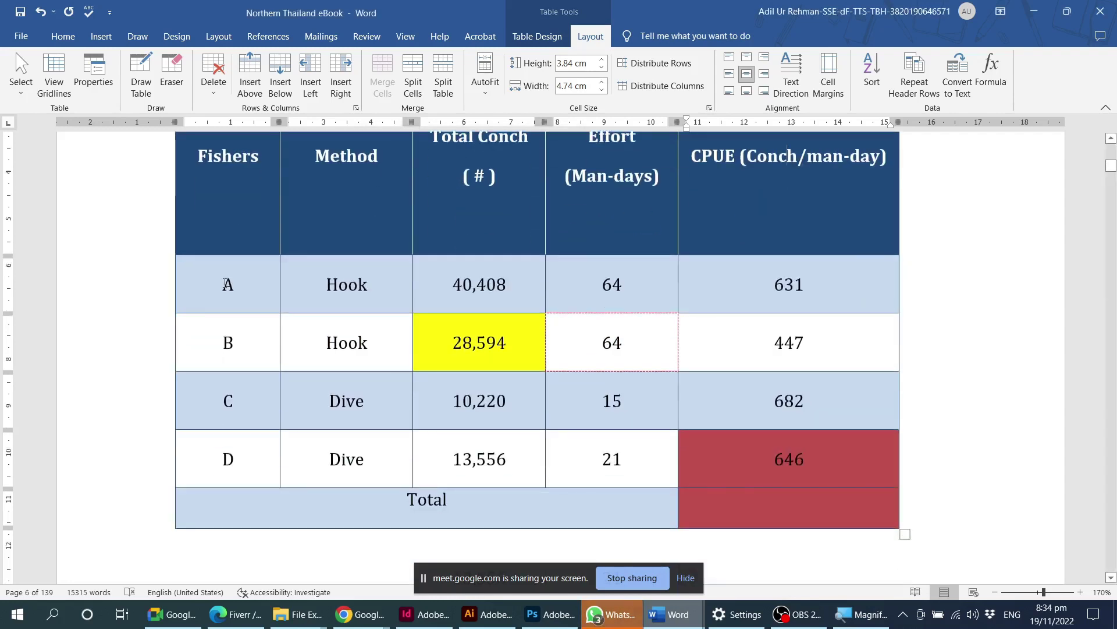
{"action": "mouse_move", "coordinate": [223, 284]}
{"action": "left_mouse_down"}
{"action": "mouse_move", "coordinate": [368, 366]}
{"action": "mouse_move", "coordinate": [745, 460]}
{"action": "left_mouse_up"}
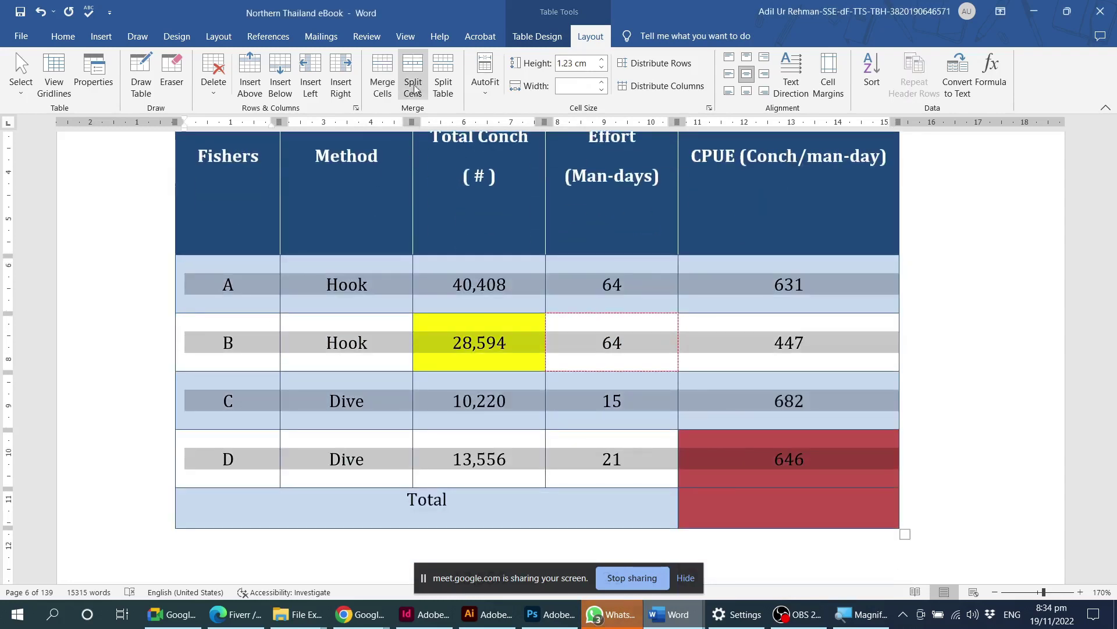
{"action": "left_click", "coordinate": [728, 74]}
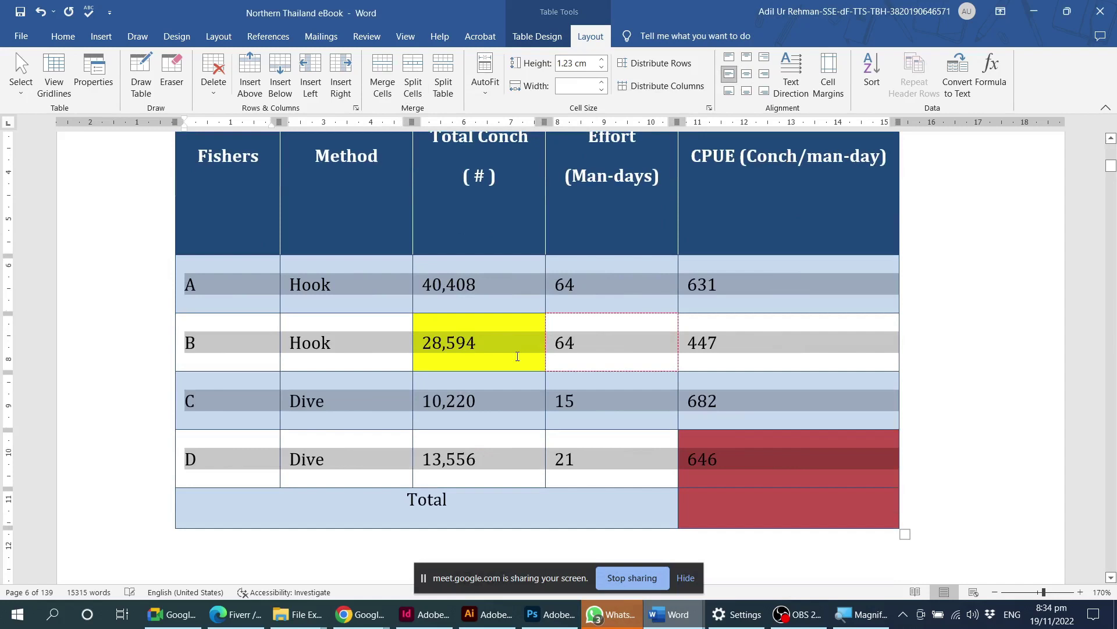
Check the new left alignment by placing the caret around the letter A in cell A.
{"action": "left_click", "coordinate": [226, 291]}
{"action": "scroll", "coordinate": [178, 288], "scroll_direction": "up", "scroll_amount": 4}
{"action": "scroll", "coordinate": [178, 288], "scroll_direction": "up", "scroll_amount": 3}
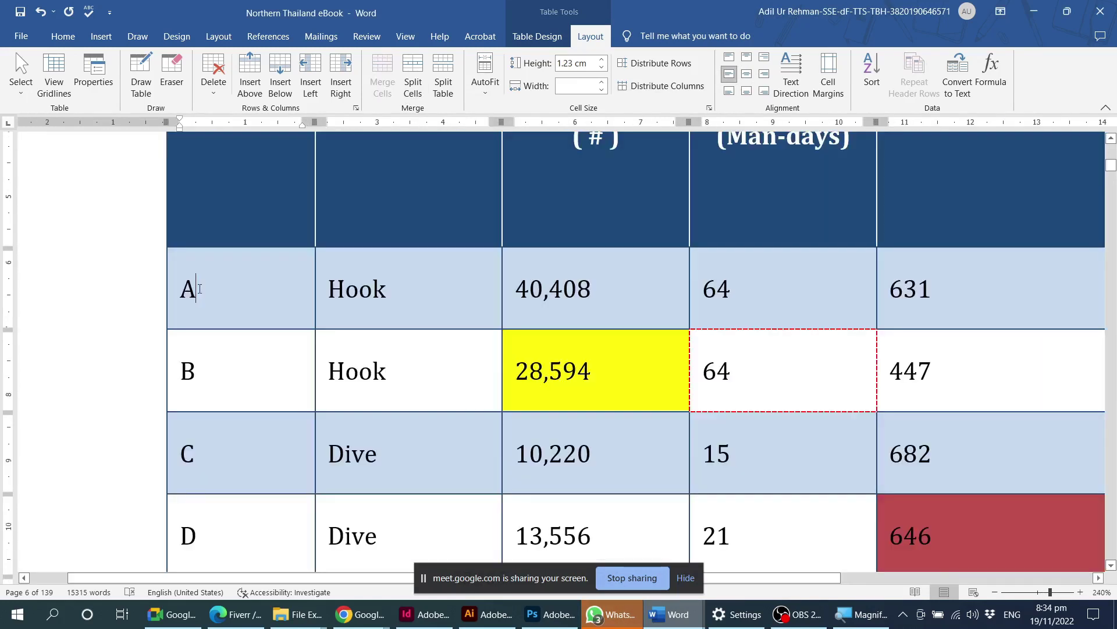
{"action": "left_click", "coordinate": [176, 294]}
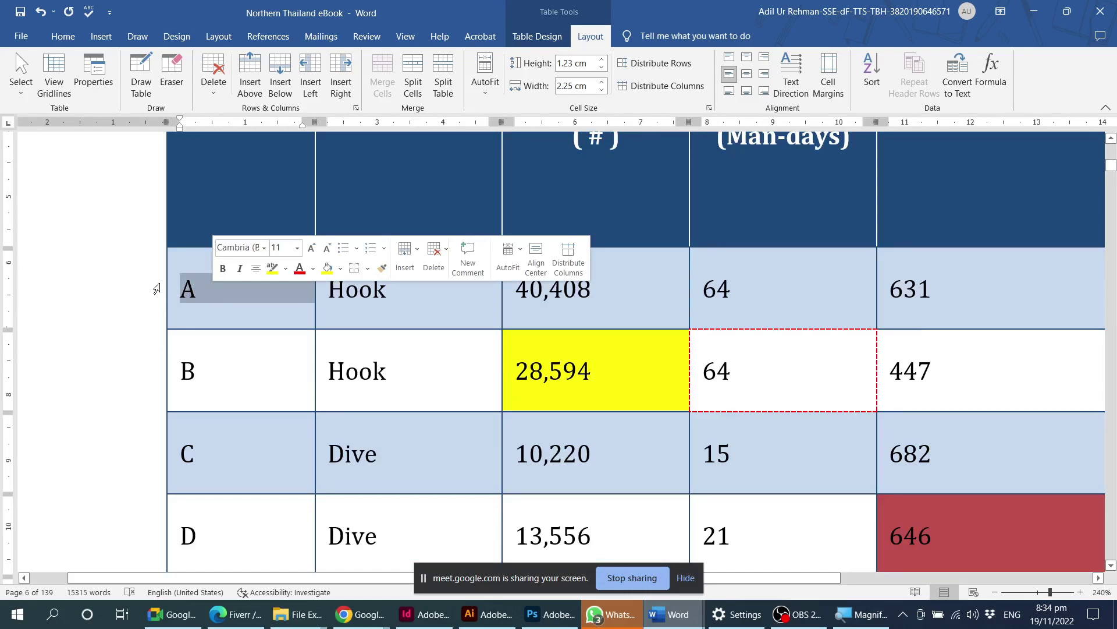
{"action": "left_click", "coordinate": [248, 305]}
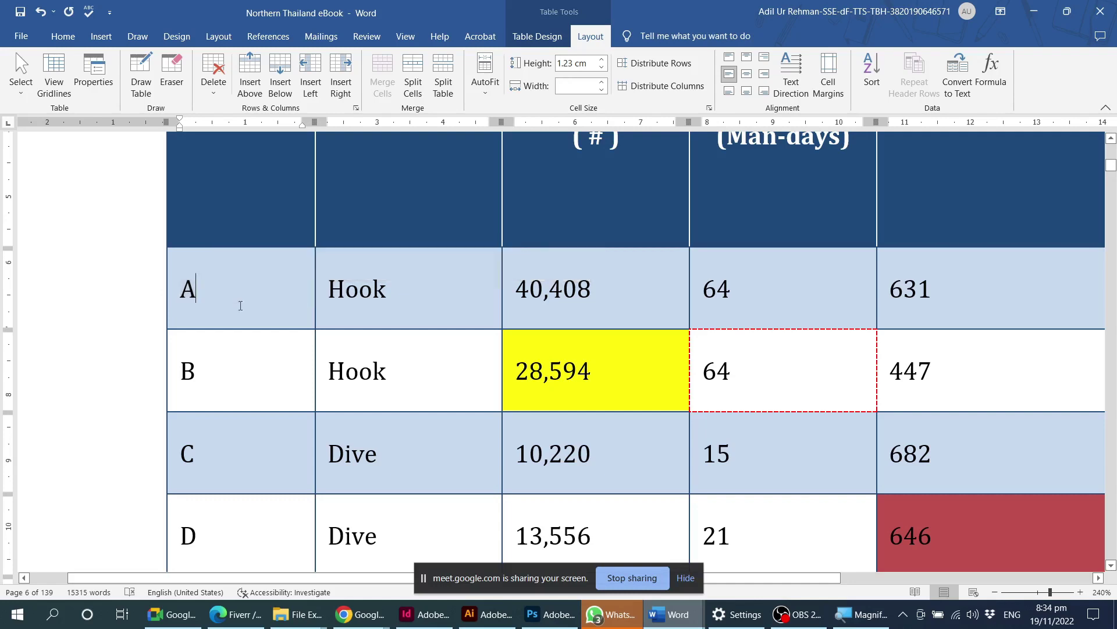
{"action": "left_click", "coordinate": [180, 293]}
{"action": "left_click", "coordinate": [206, 294]}
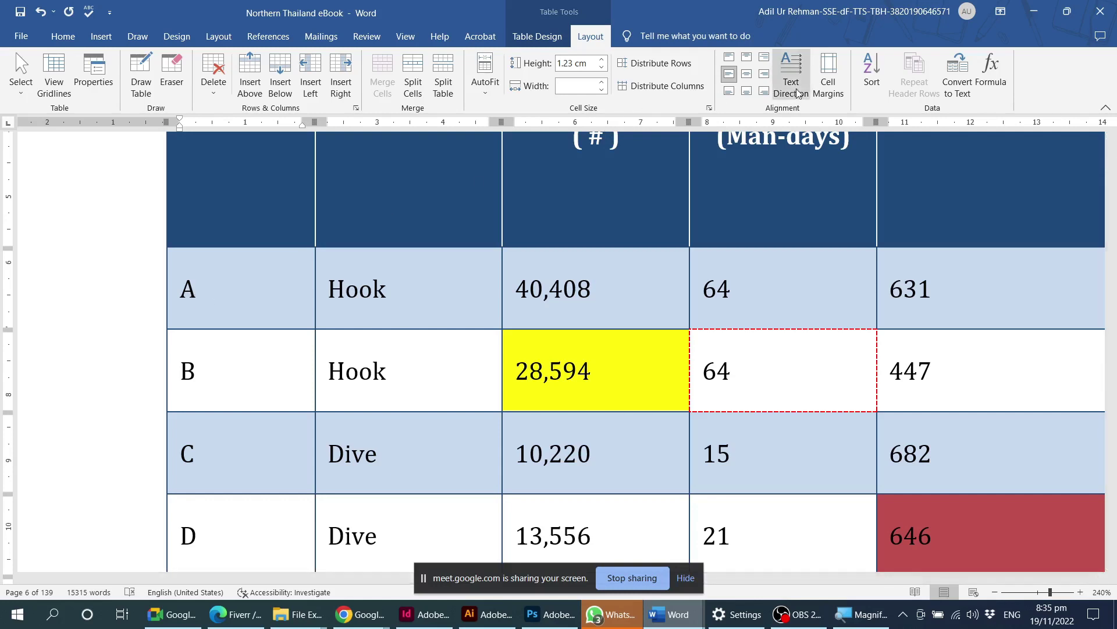
{"action": "left_click", "coordinate": [828, 75]}
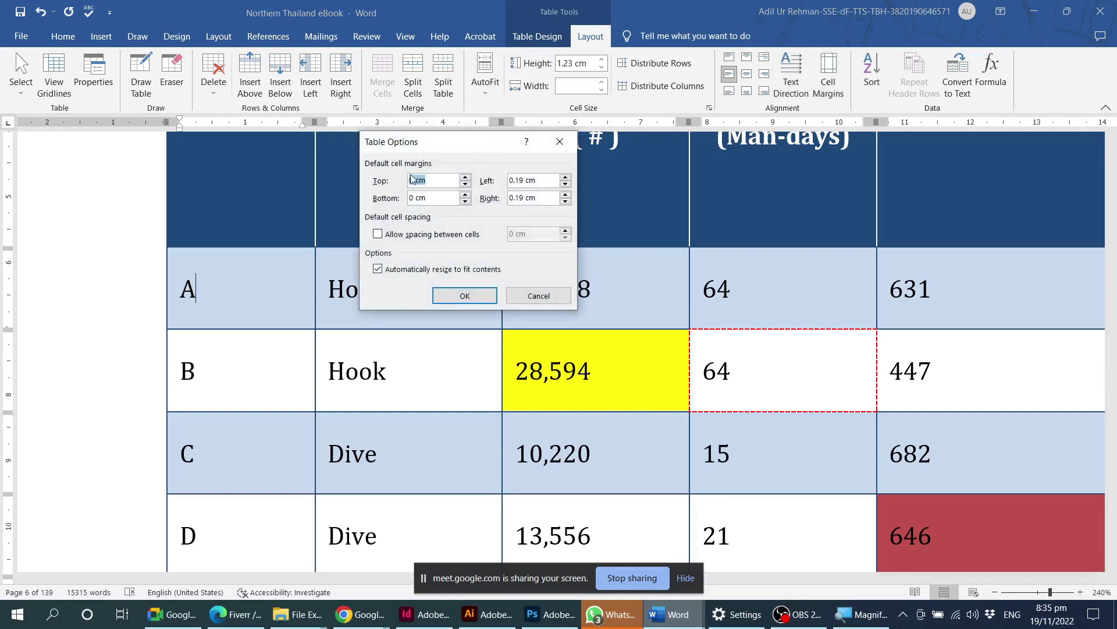
{"action": "left_click", "coordinate": [520, 181]}
{"action": "mouse_move", "coordinate": [536, 181]}
{"action": "left_mouse_down"}
{"action": "mouse_move", "coordinate": [504, 181]}
{"action": "mouse_move", "coordinate": [509, 199]}
{"action": "left_mouse_up"}
{"action": "mouse_move", "coordinate": [431, 184]}
{"action": "left_mouse_down"}
{"action": "mouse_move", "coordinate": [382, 183]}
{"action": "mouse_move", "coordinate": [384, 202]}
{"action": "left_mouse_up"}
{"action": "left_click_drag", "start_coordinate": [537, 198], "coordinate": [493, 203]}
{"action": "left_click", "coordinate": [545, 181]}
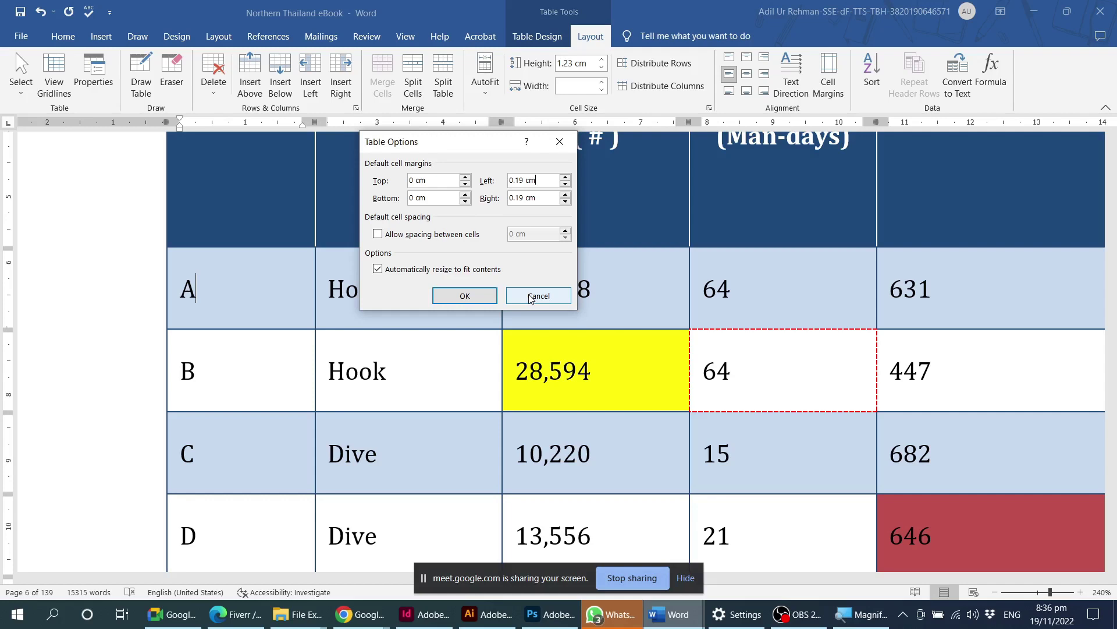
{"action": "left_click", "coordinate": [531, 299]}
{"action": "left_click", "coordinate": [540, 381]}
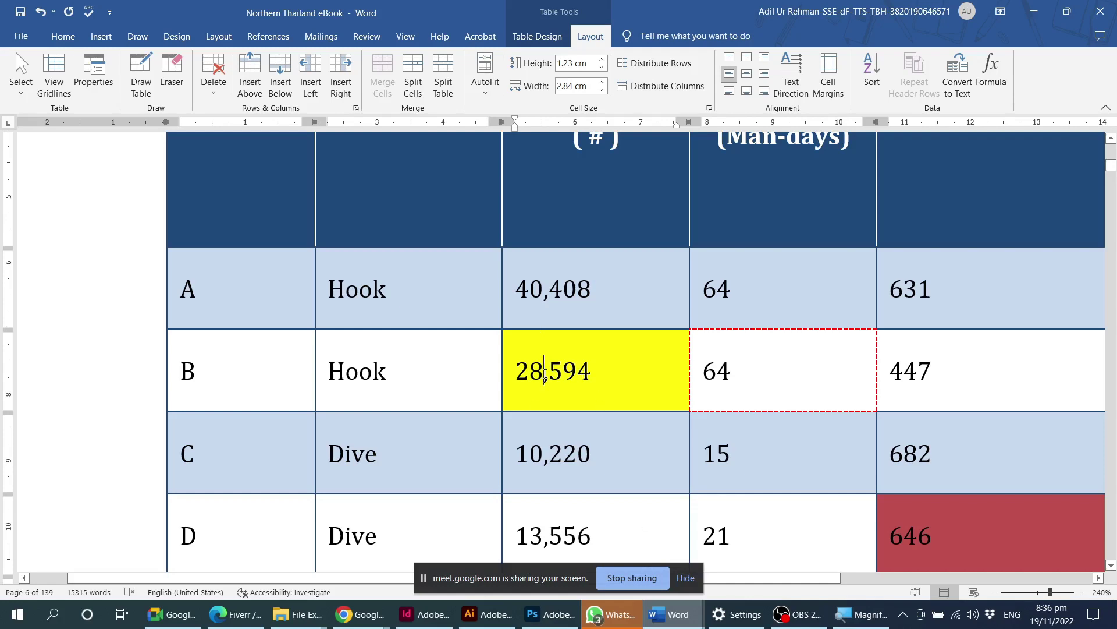
Select the Hook, Hook, Dive, Dive Method cells in rows A through D.
{"action": "scroll", "coordinate": [564, 435], "scroll_direction": "down", "scroll_amount": 6, "text": "ctrl"}
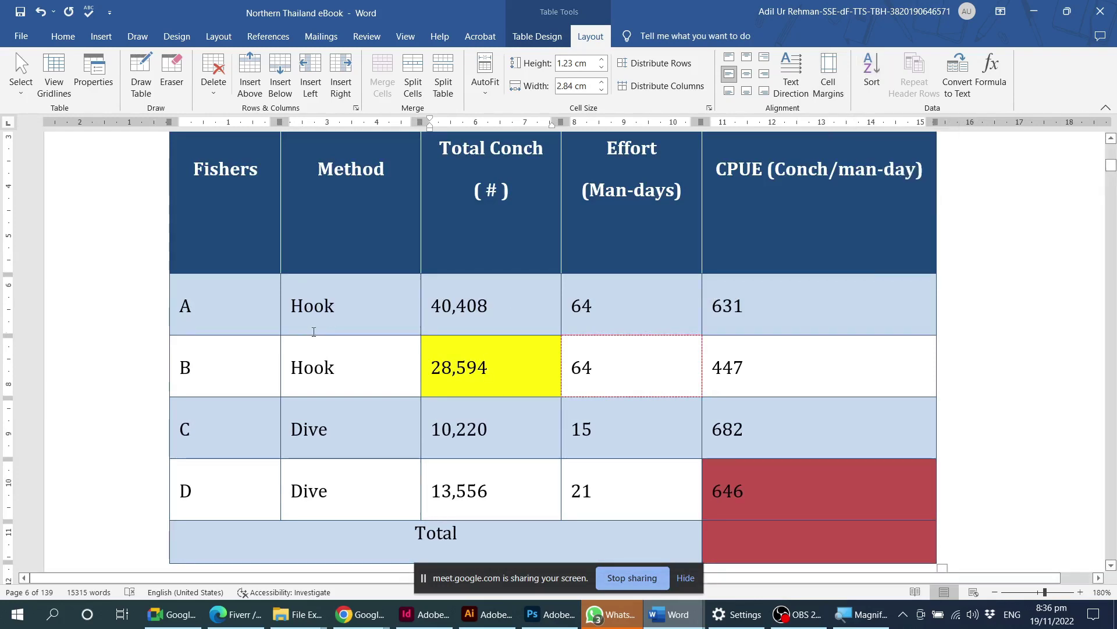
{"action": "left_click", "coordinate": [336, 296]}
{"action": "left_click_drag", "start_coordinate": [334, 304], "coordinate": [365, 482]}
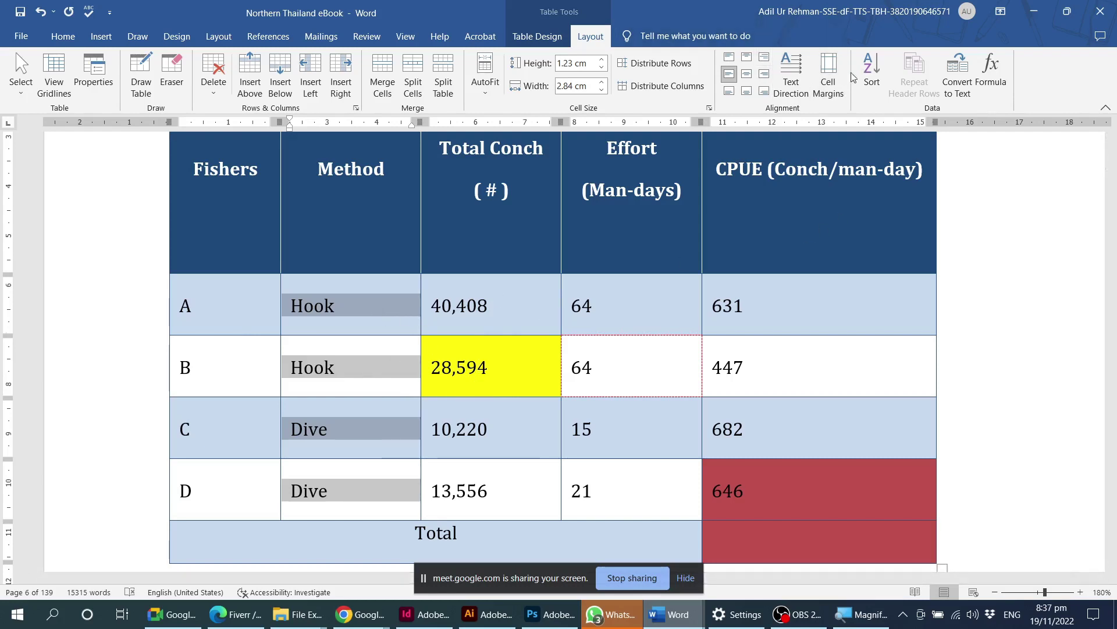
Sort the selection by Column 2 as Text, ascending, with no secondary sort key.
{"action": "left_click", "coordinate": [872, 73]}
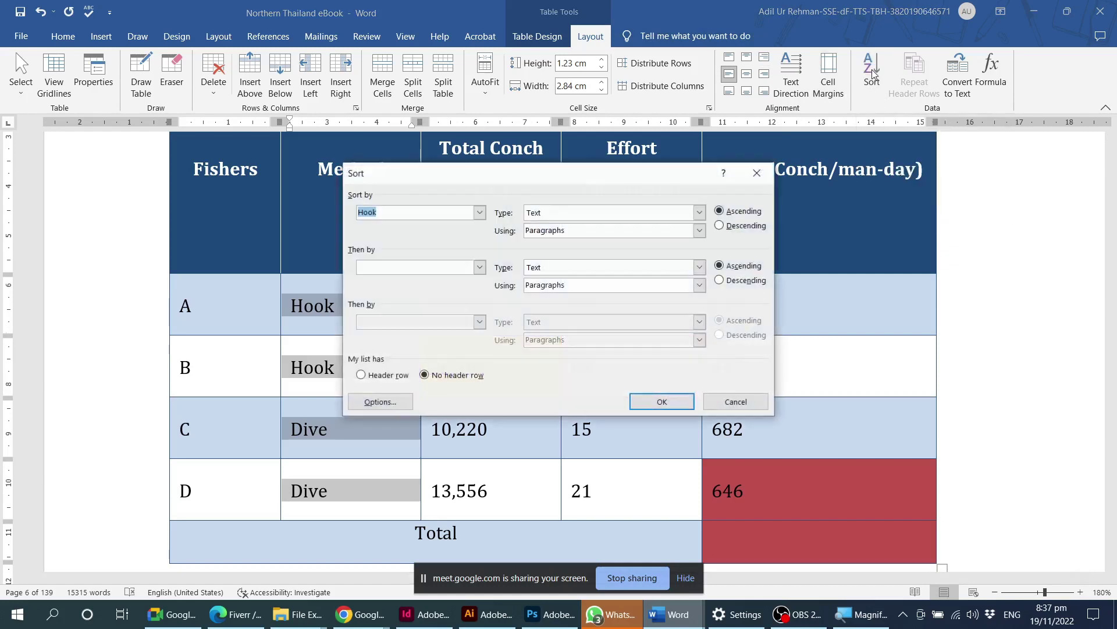
{"action": "left_click_drag", "start_coordinate": [583, 173], "coordinate": [638, 122]}
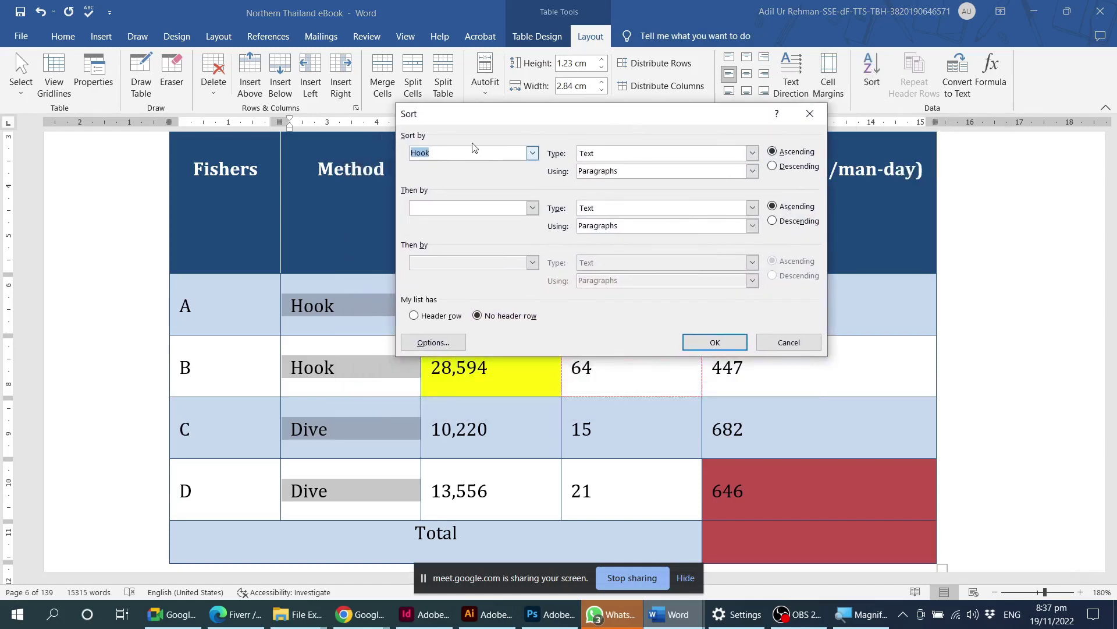
{"action": "left_click", "coordinate": [532, 154]}
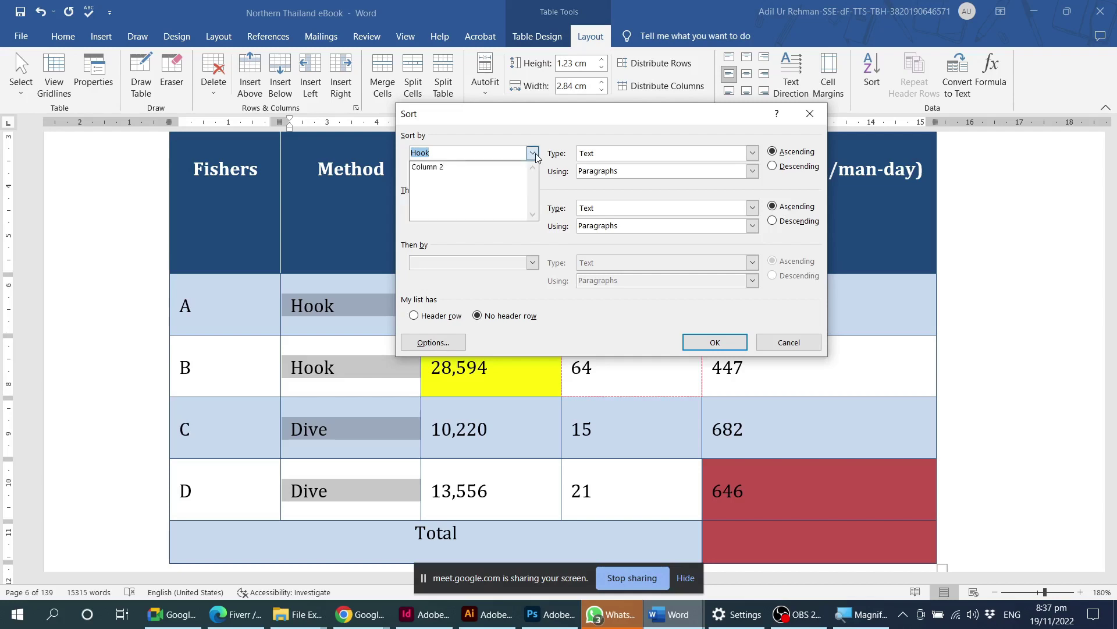
{"action": "left_click", "coordinate": [433, 168]}
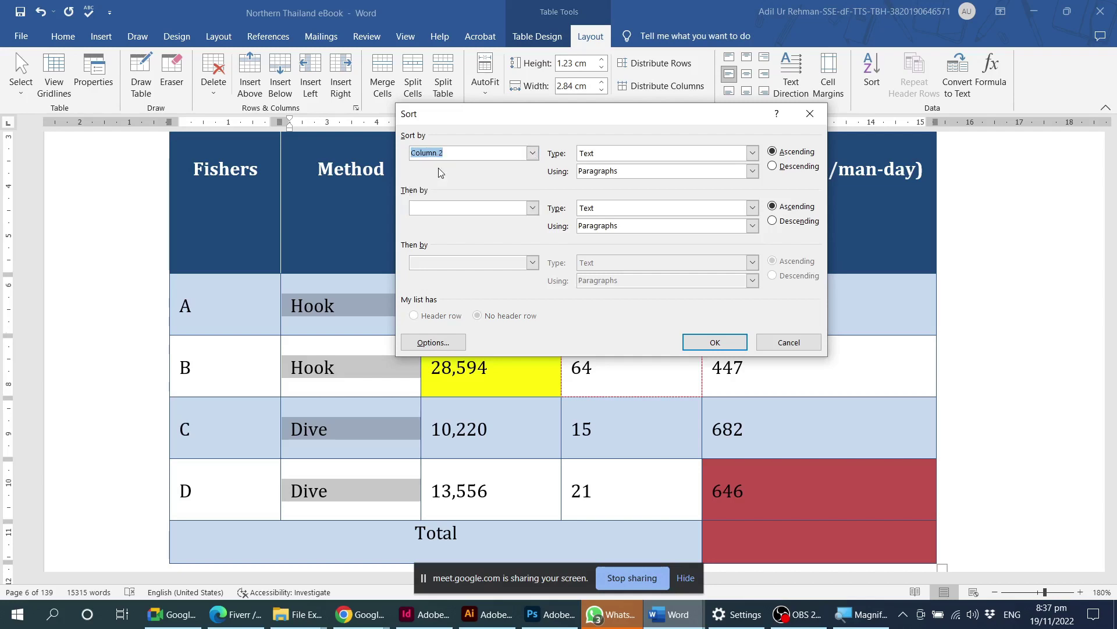
{"action": "left_click", "coordinate": [652, 153]}
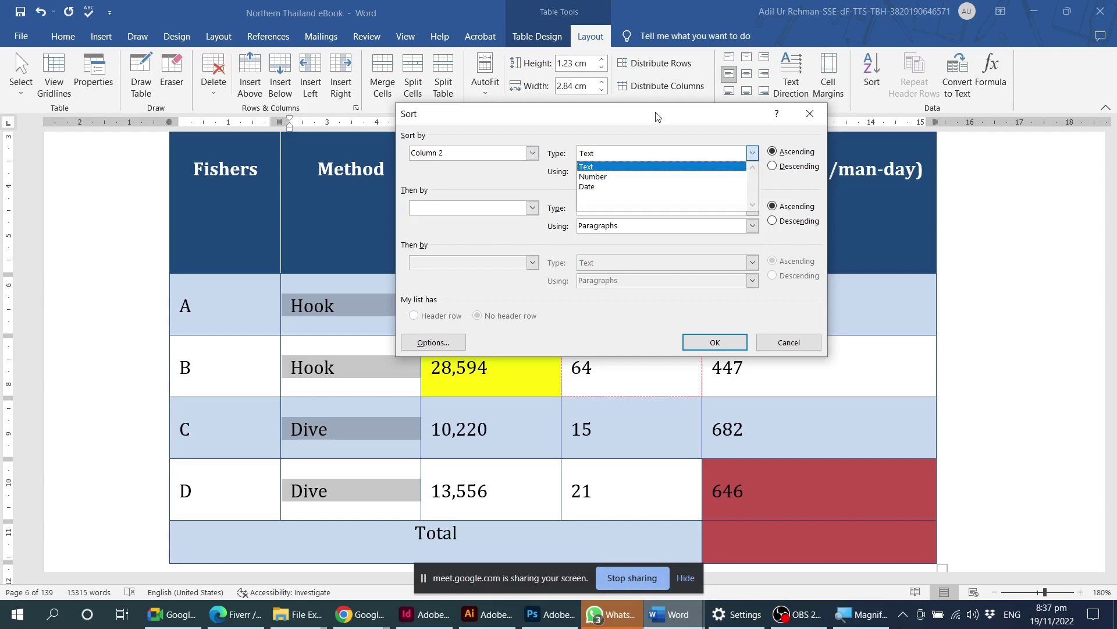
{"action": "left_click", "coordinate": [661, 148]}
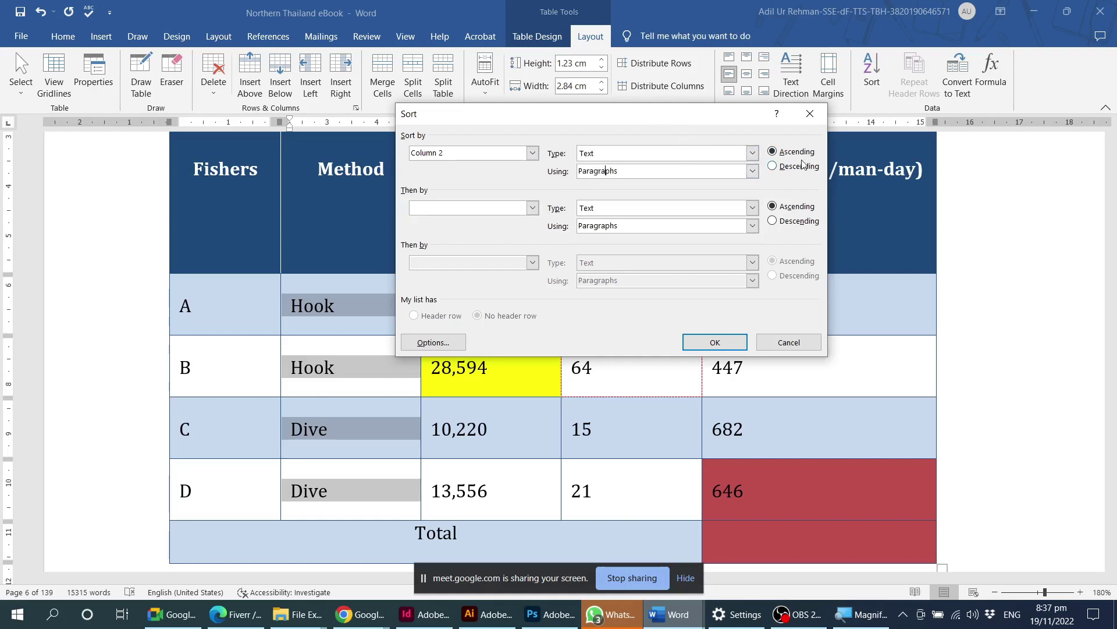
{"action": "left_click", "coordinate": [533, 208]}
{"action": "left_click", "coordinate": [614, 261]}
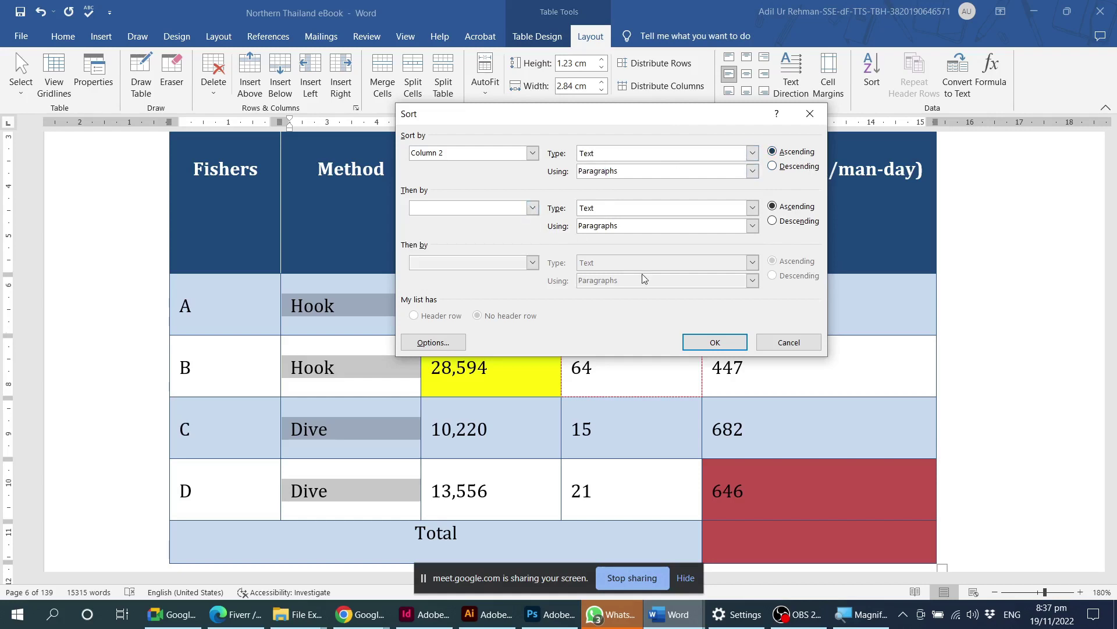
{"action": "left_click", "coordinate": [715, 344]}
{"action": "left_click", "coordinate": [357, 306]}
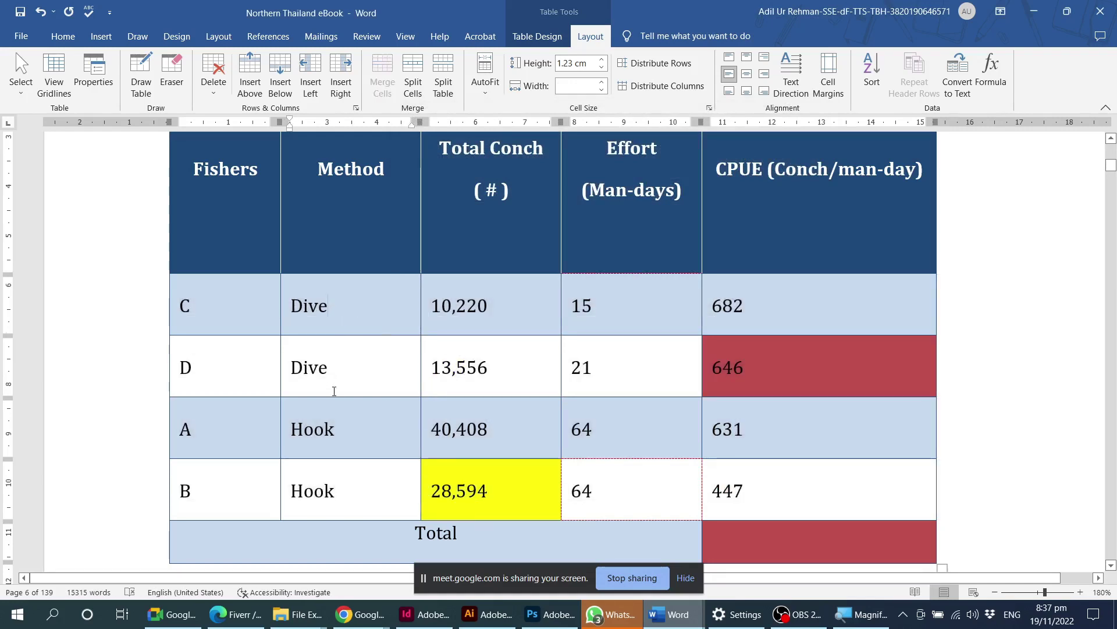
{"action": "left_click_drag", "start_coordinate": [350, 421], "coordinate": [357, 491]}
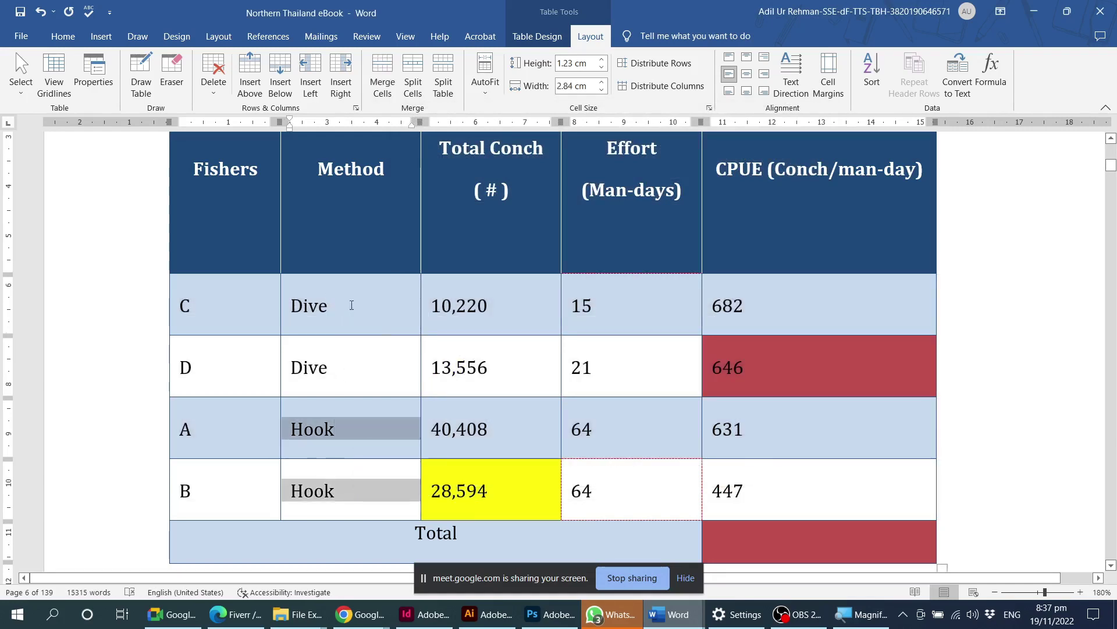
{"action": "left_click_drag", "start_coordinate": [352, 305], "coordinate": [365, 485]}
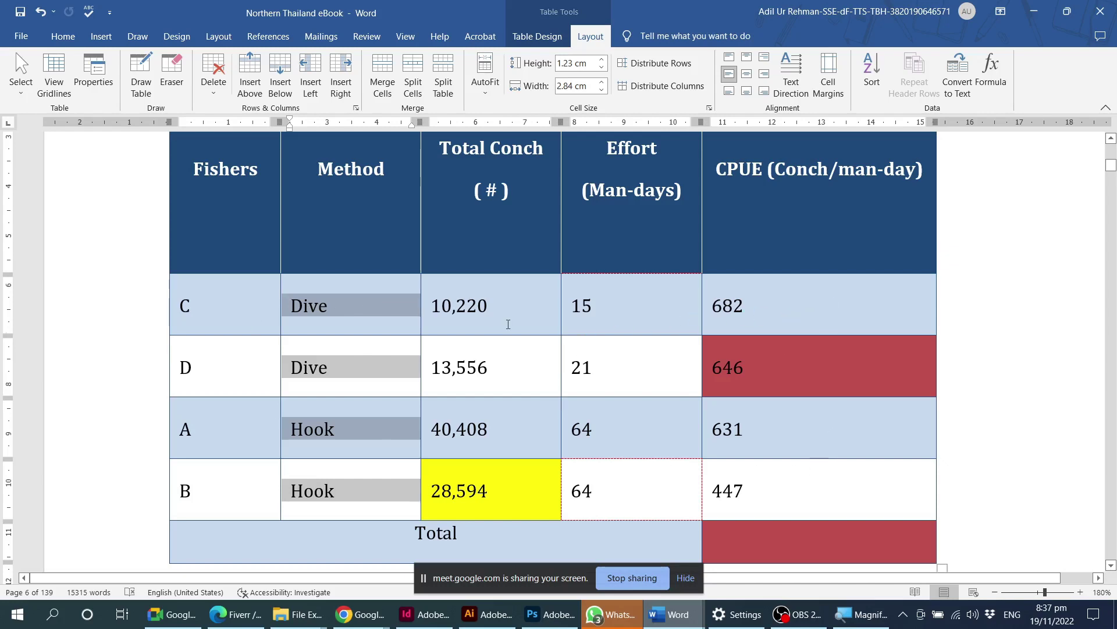
{"action": "double_click", "coordinate": [459, 306]}
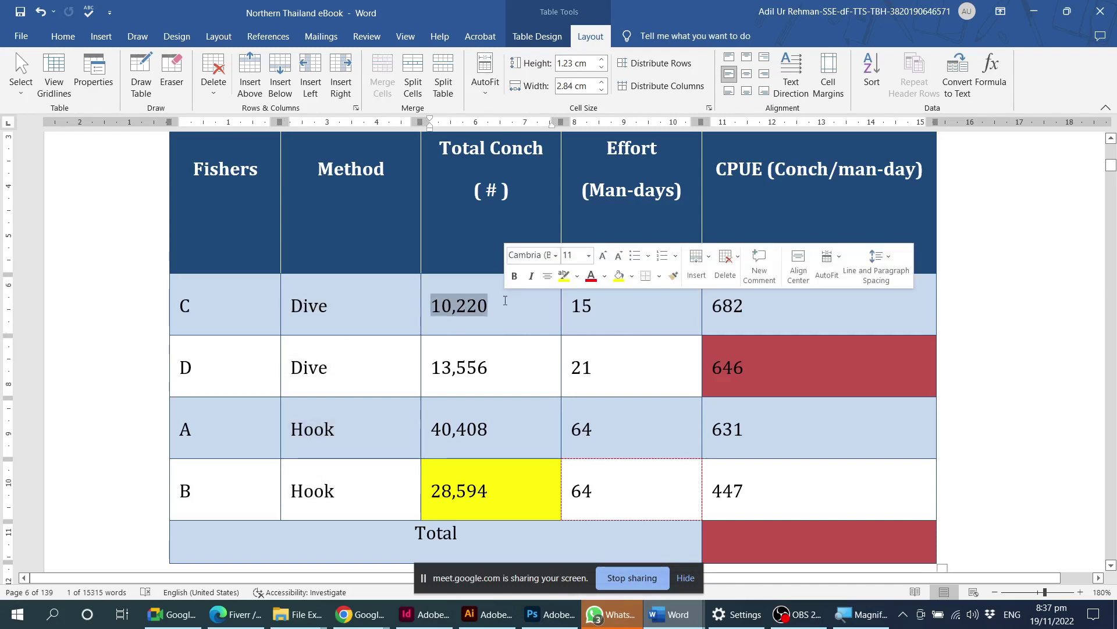
{"action": "left_click", "coordinate": [338, 305]}
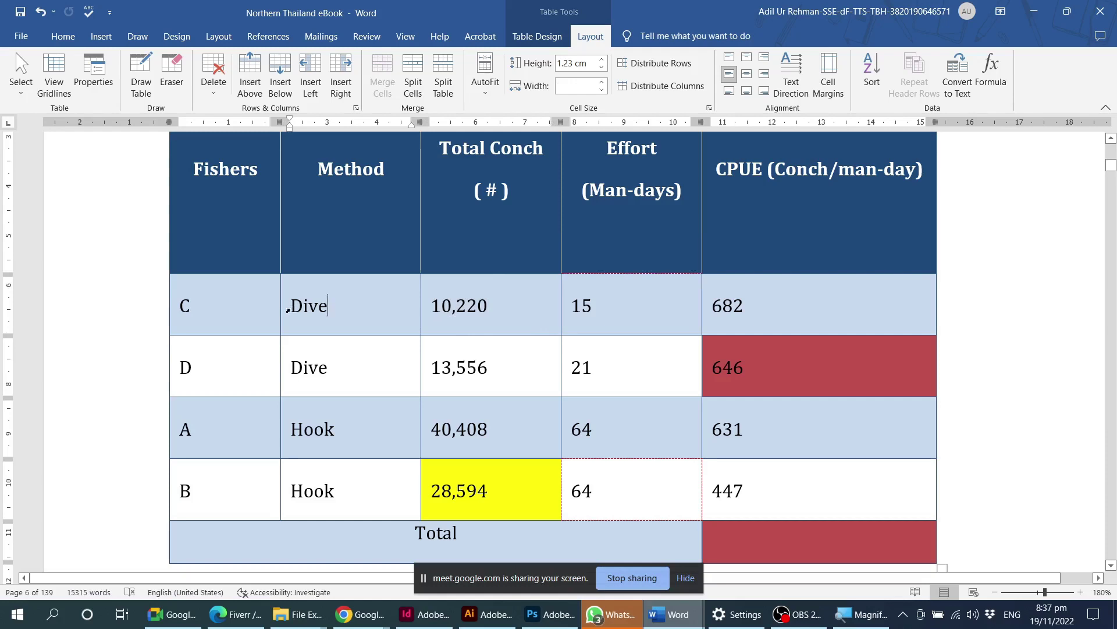
{"action": "left_click_drag", "start_coordinate": [294, 305], "coordinate": [344, 504]}
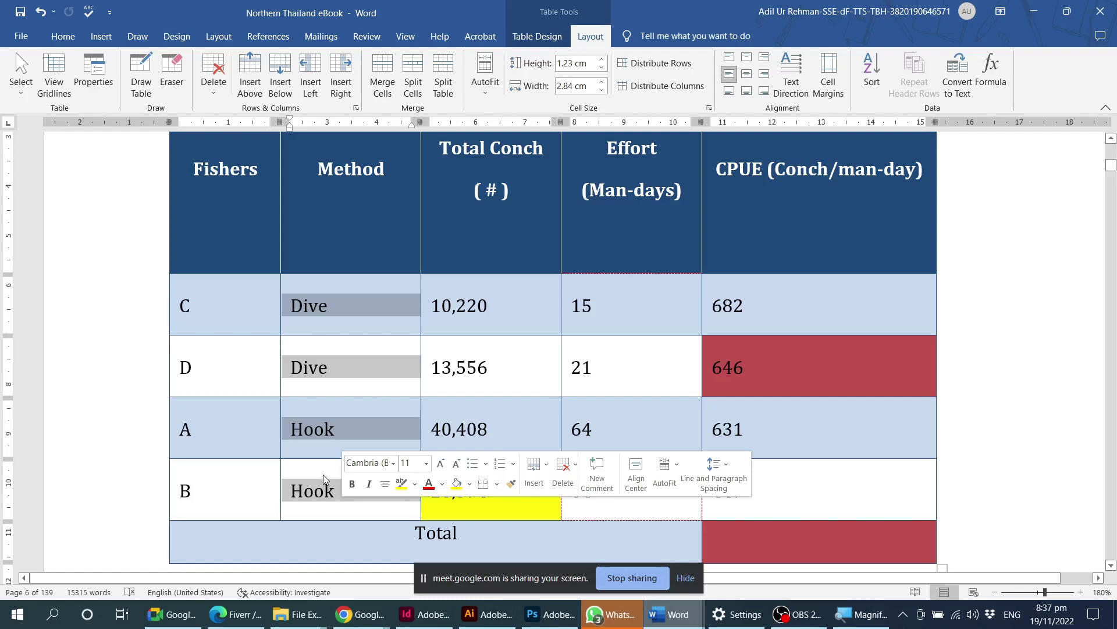
{"action": "left_click", "coordinate": [348, 362]}
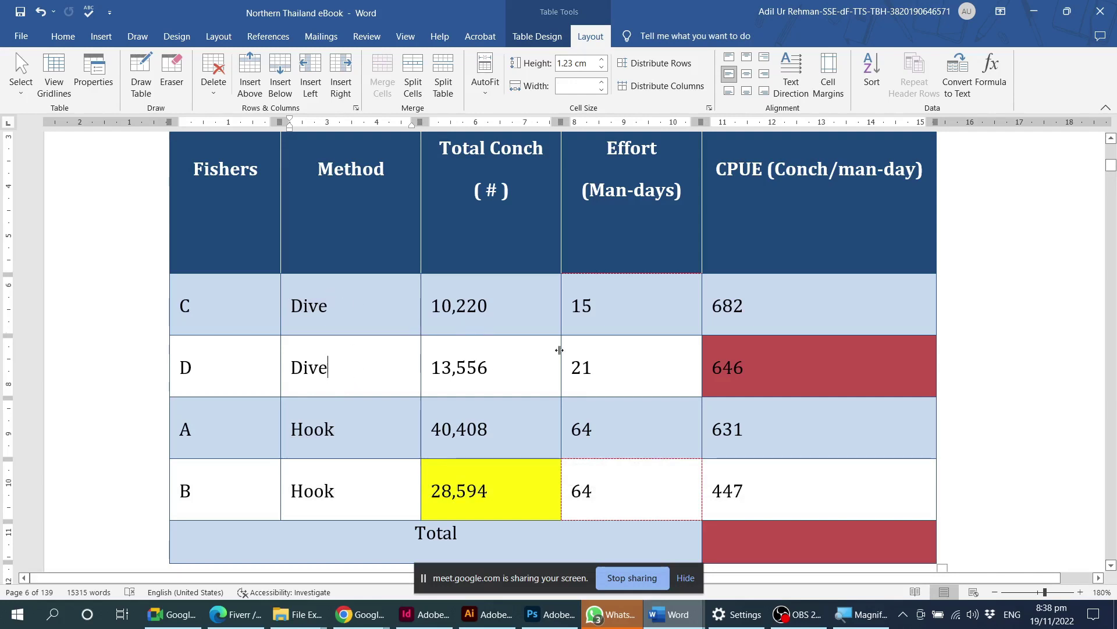
{"action": "left_click", "coordinate": [747, 233]}
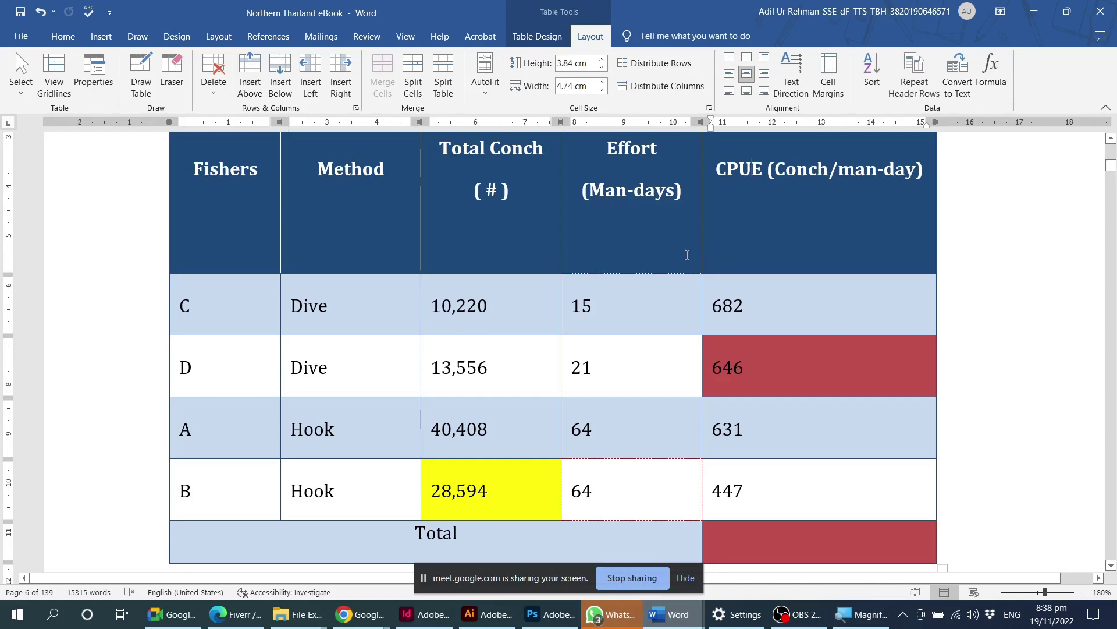
Toggle Repeat Header Rows on and back off, then select the table's header row.
{"action": "left_click", "coordinate": [911, 88]}
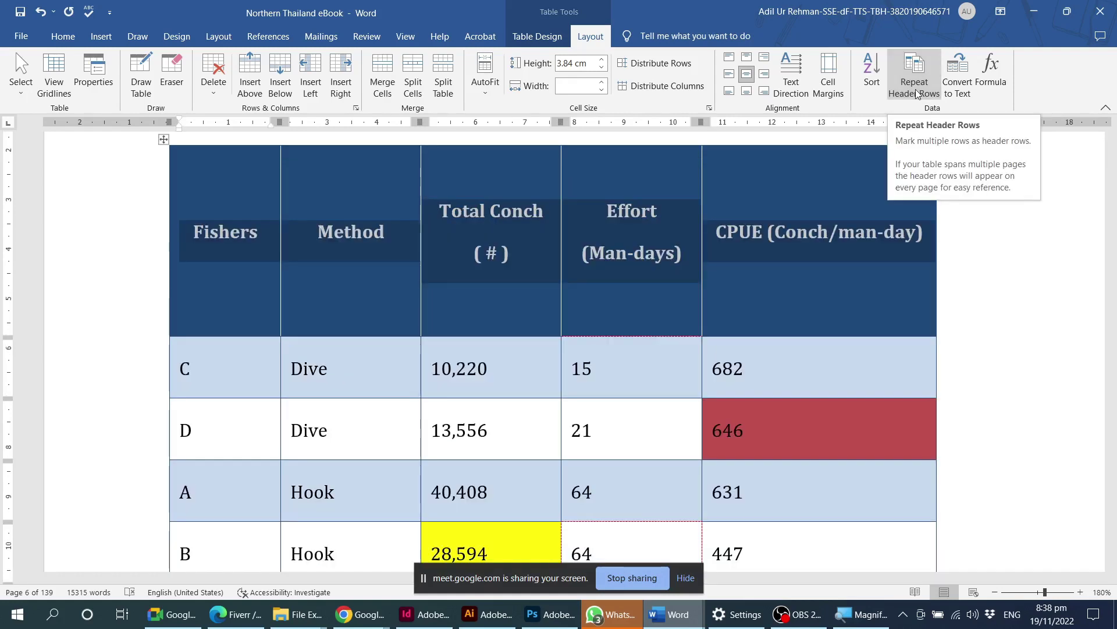
{"action": "left_click", "coordinate": [911, 88]}
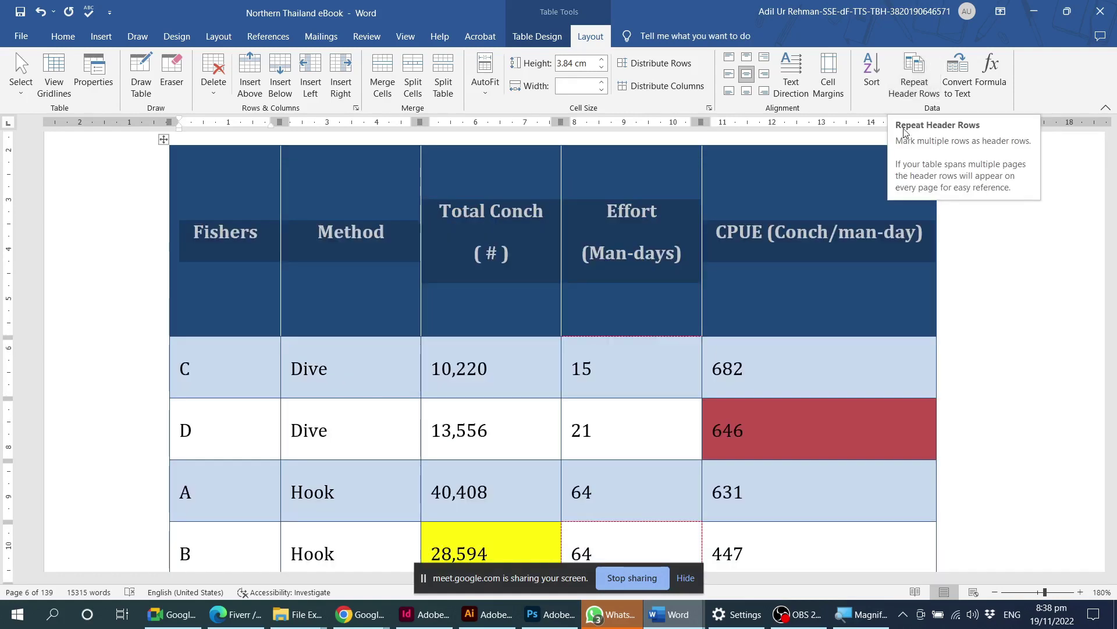
{"action": "left_click", "coordinate": [634, 254]}
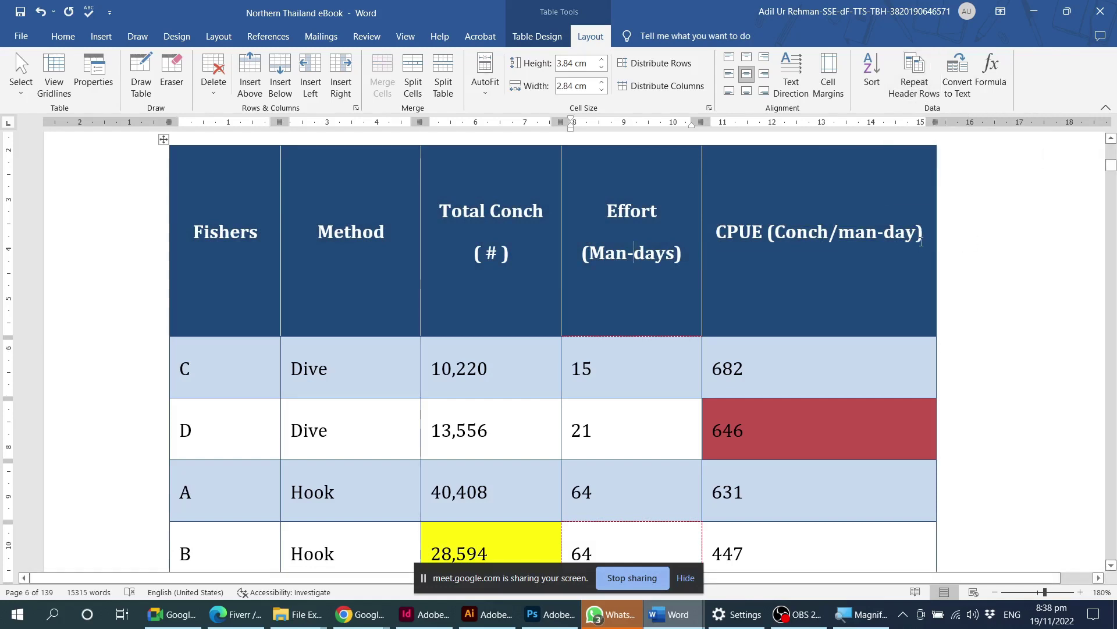
{"action": "left_click_drag", "start_coordinate": [255, 264], "coordinate": [757, 264]}
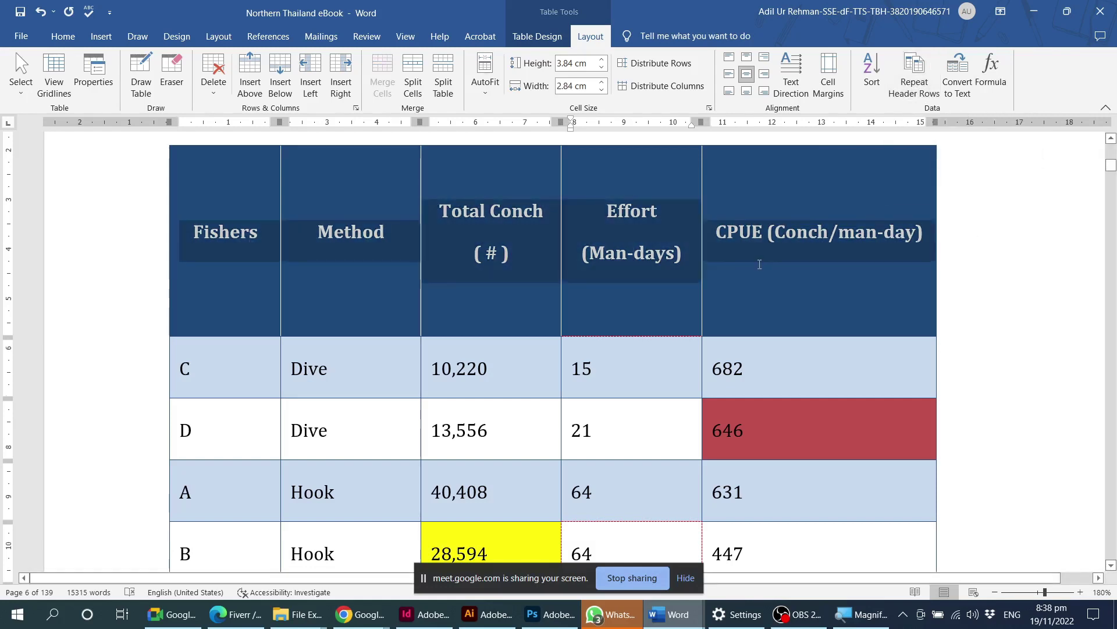
{"action": "scroll", "coordinate": [600, 270], "scroll_direction": "down", "scroll_amount": 6, "text": "ctrl"}
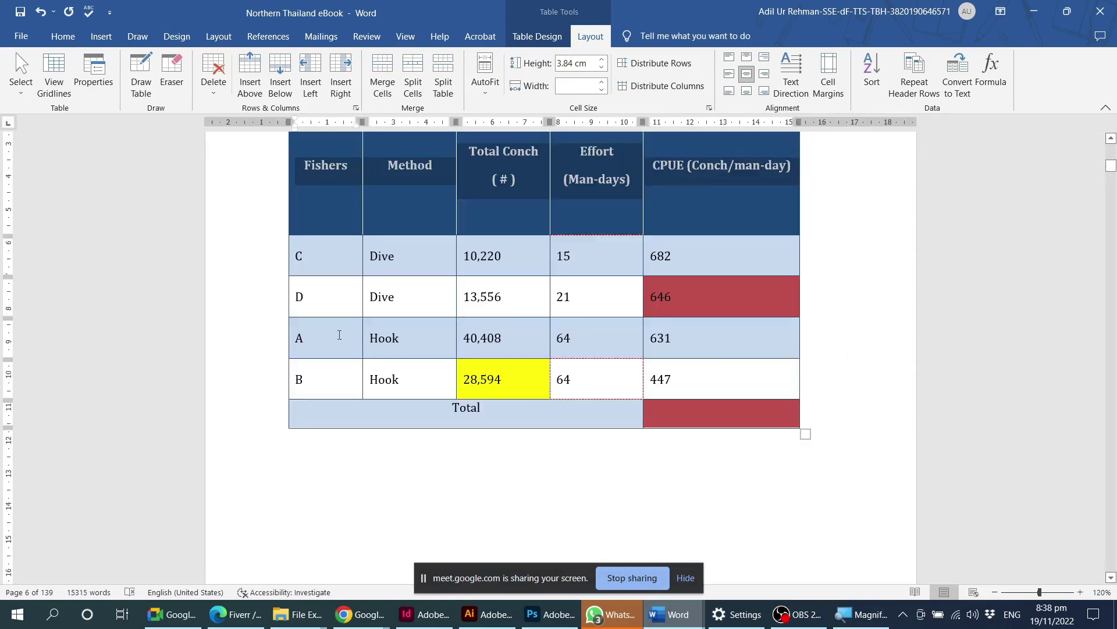
{"action": "left_click", "coordinate": [339, 335]}
Insert blank lines on the empty line above the table.
{"action": "scroll", "coordinate": [520, 329], "scroll_direction": "down", "scroll_amount": 10}
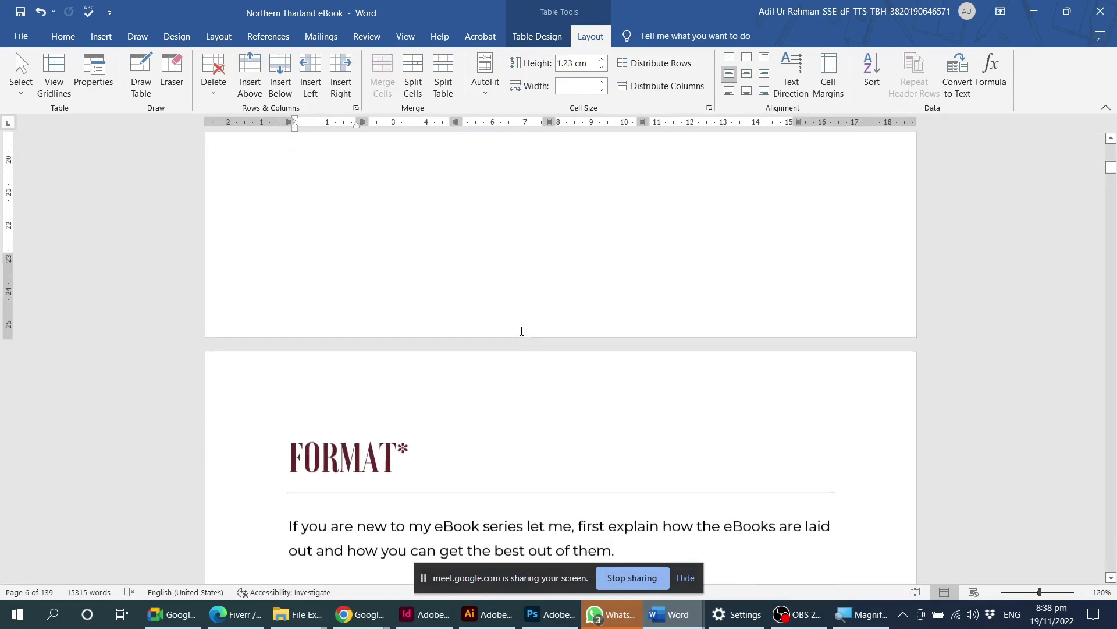
{"action": "scroll", "coordinate": [522, 332], "scroll_direction": "up", "scroll_amount": 6}
{"action": "scroll", "coordinate": [520, 330], "scroll_direction": "up", "scroll_amount": 3}
{"action": "left_click", "coordinate": [346, 217]}
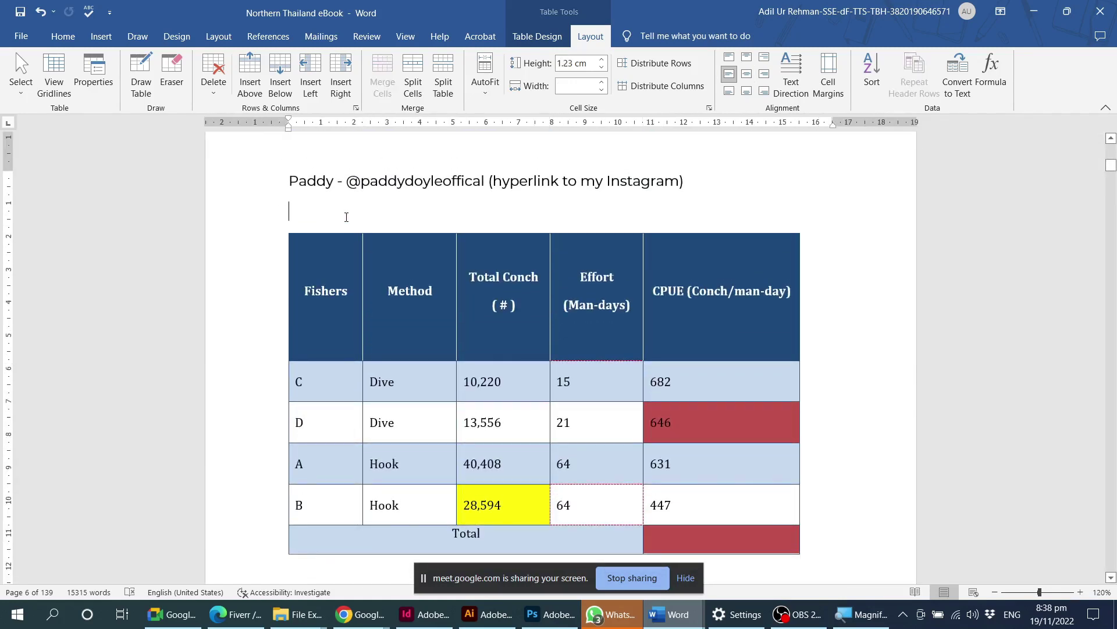
{"action": "key", "text": "Return"}
{"action": "key", "text": "Return"}
{"action": "key", "text": "Return"}
{"action": "key", "text": "Return"}
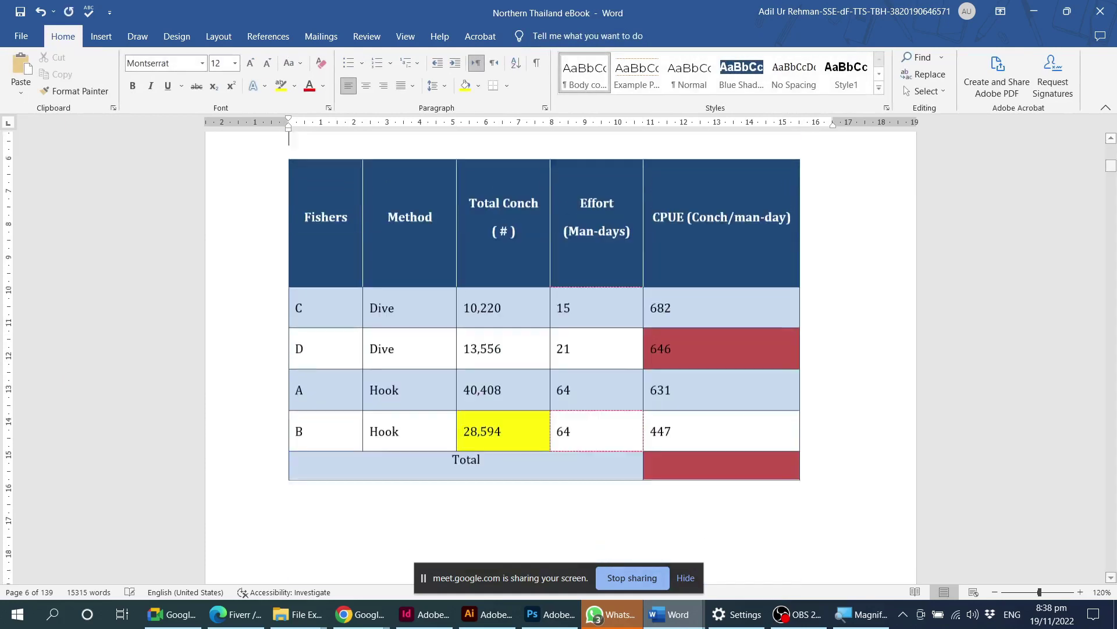
{"action": "key", "text": "Return"}
{"action": "key", "text": "Return"}
Insert four empty rows below row C, pushing rows A–B down.
{"action": "left_click", "coordinate": [281, 380]}
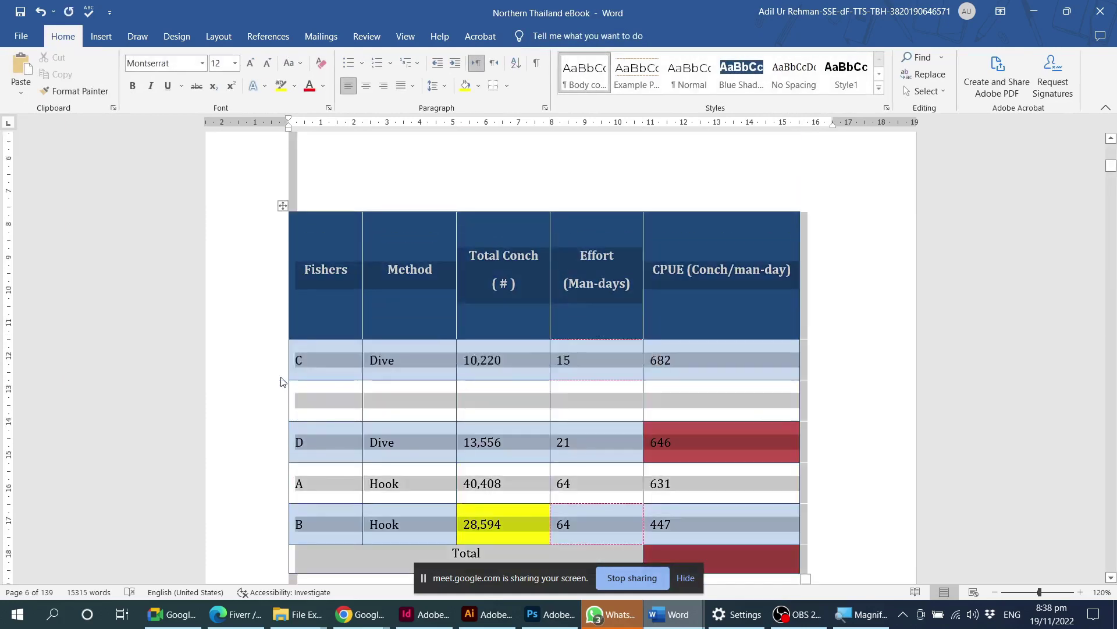
{"action": "left_click", "coordinate": [283, 380]}
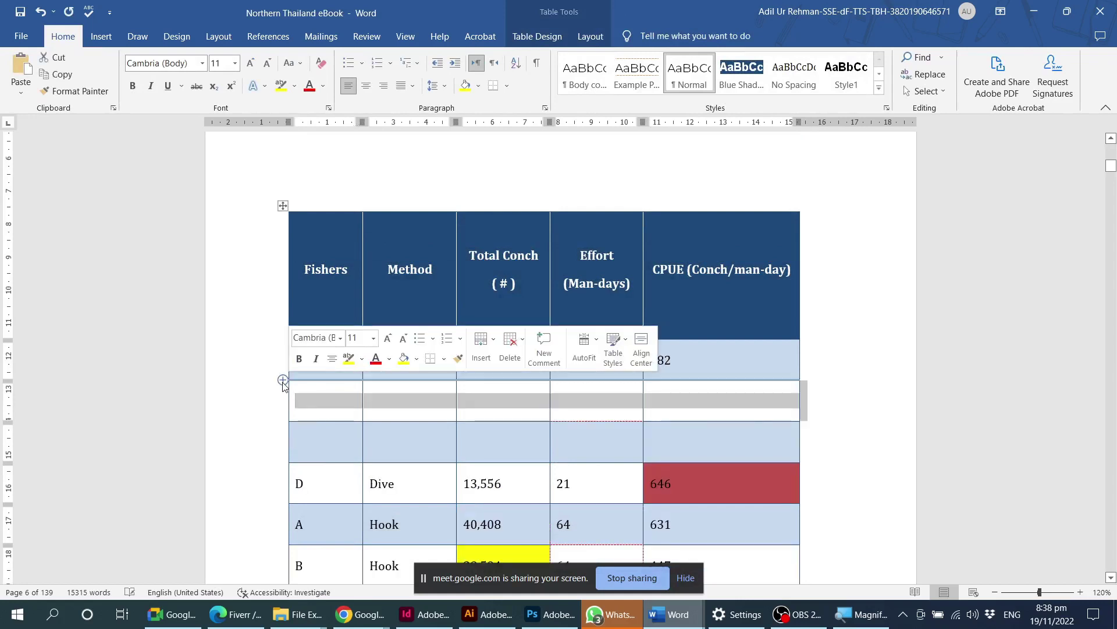
{"action": "left_click", "coordinate": [283, 380]}
{"action": "left_click", "coordinate": [283, 380]}
{"action": "scroll", "coordinate": [457, 396], "scroll_direction": "down", "scroll_amount": 5}
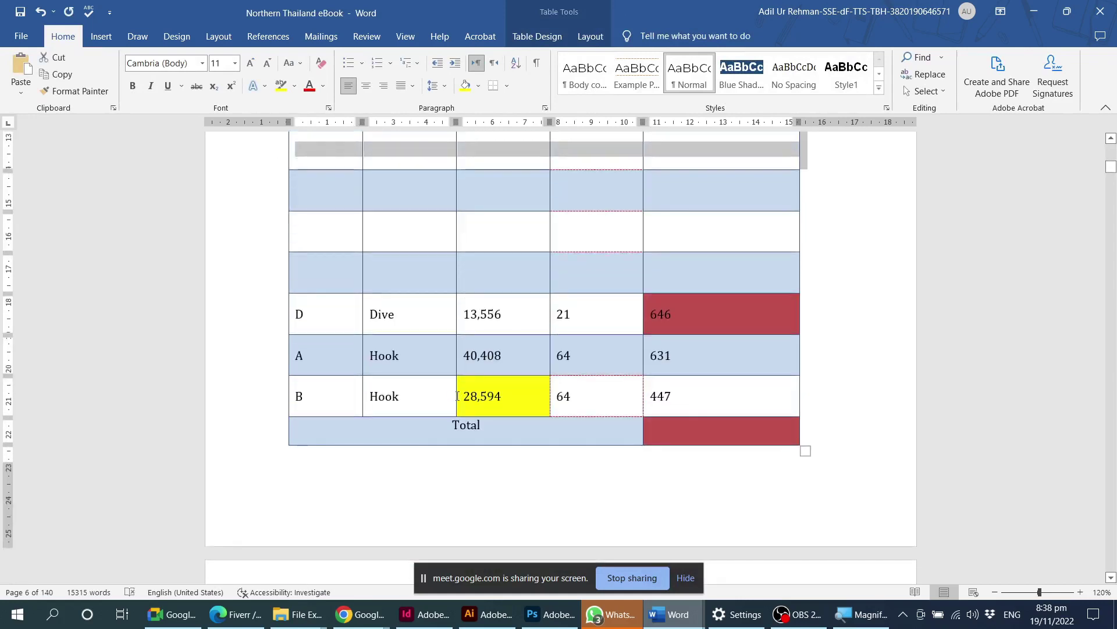
{"action": "scroll", "coordinate": [457, 393], "scroll_direction": "down", "scroll_amount": 5}
{"action": "scroll", "coordinate": [457, 392], "scroll_direction": "up", "scroll_amount": 7}
{"action": "scroll", "coordinate": [419, 291], "scroll_direction": "up", "scroll_amount": 4}
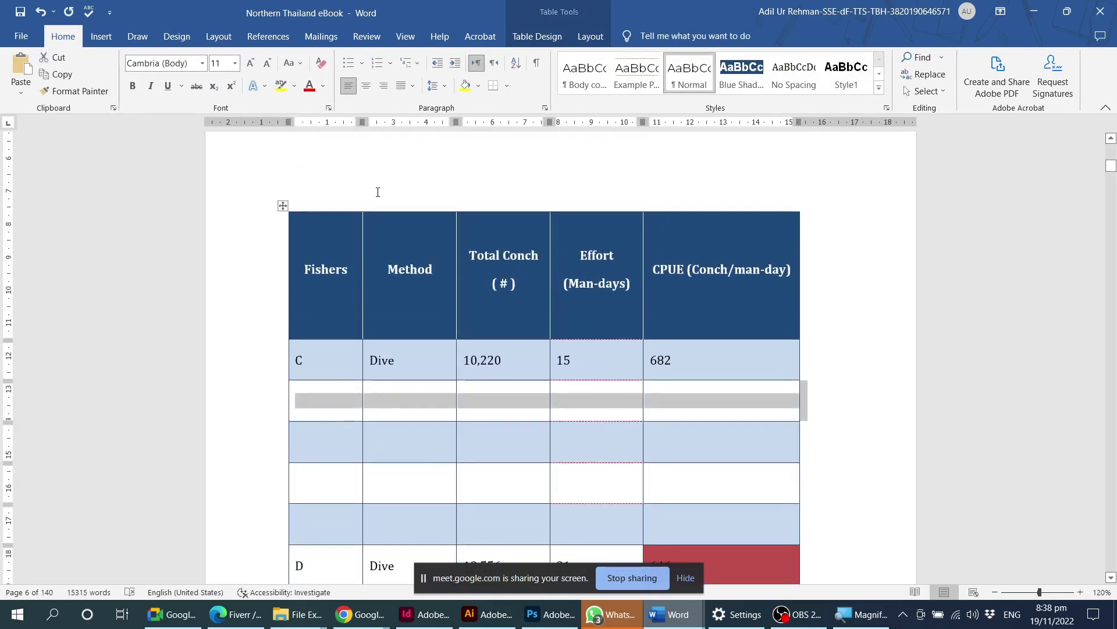
Add another blank line above the table.
{"action": "left_click", "coordinate": [378, 192]}
{"action": "key", "text": "Return"}
{"action": "key", "text": "Return"}
{"action": "key", "text": "Return"}
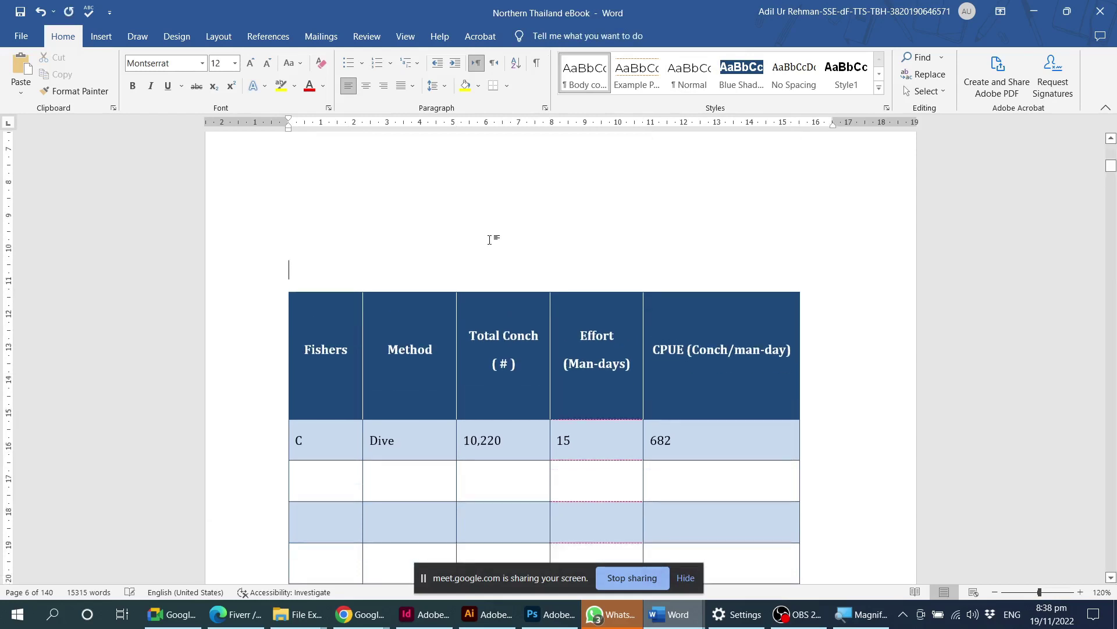
{"action": "scroll", "coordinate": [490, 240], "scroll_direction": "down", "scroll_amount": 4}
{"action": "scroll", "coordinate": [514, 331], "scroll_direction": "down", "scroll_amount": 5}
{"action": "scroll", "coordinate": [564, 379], "scroll_direction": "up", "scroll_amount": 5}
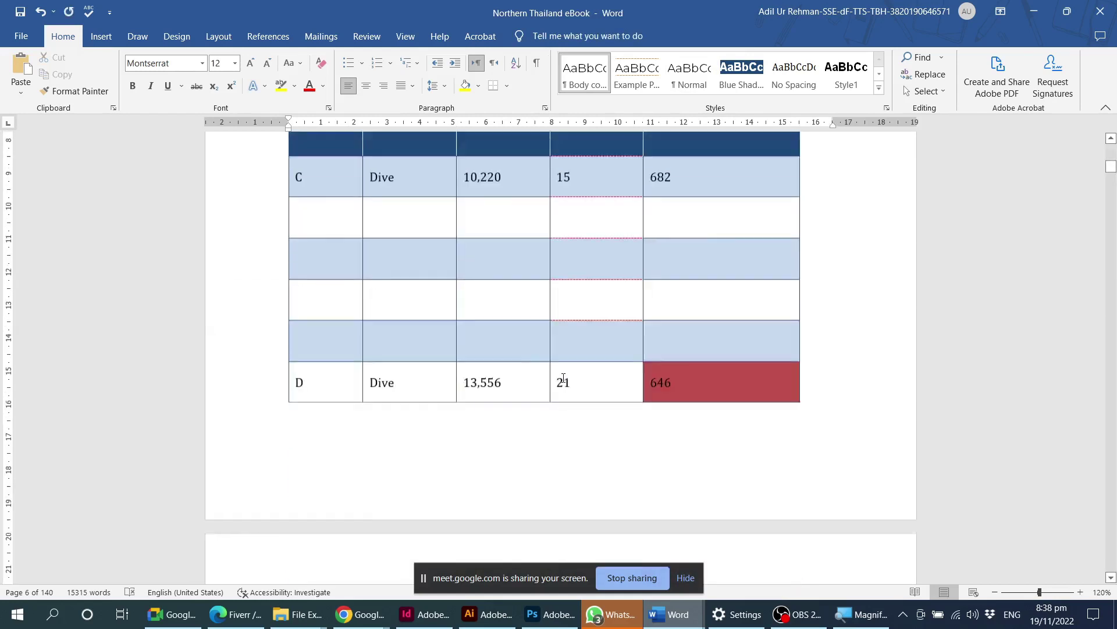
{"action": "scroll", "coordinate": [563, 378], "scroll_direction": "up", "scroll_amount": 5}
Inspect the header and rows A–B, then scroll back to the header and row C on page 6.
{"action": "left_click", "coordinate": [501, 348]}
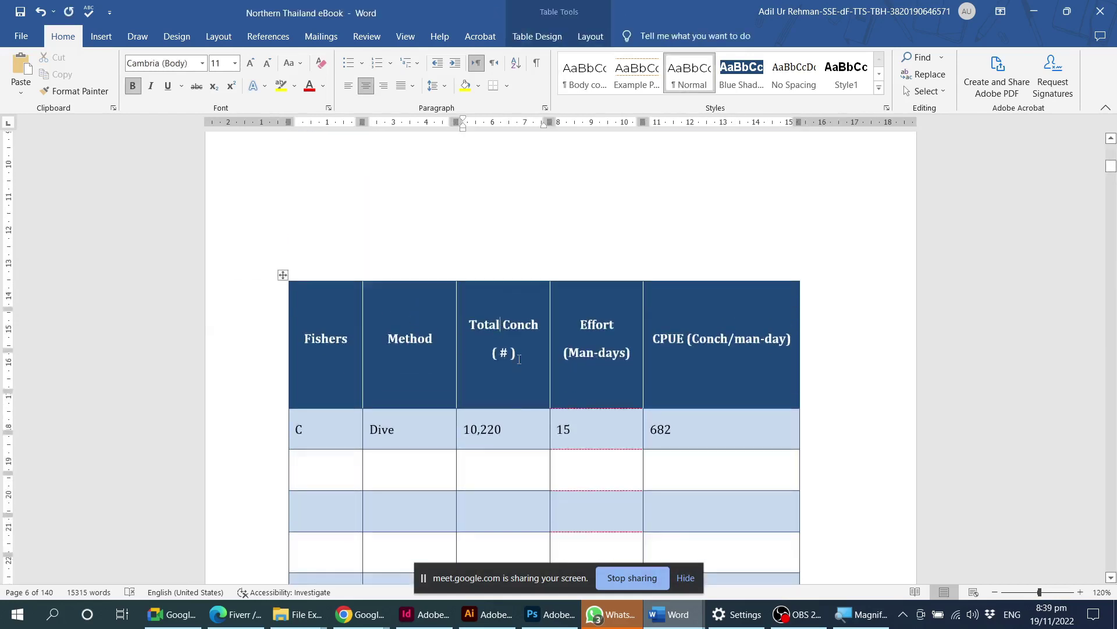
{"action": "scroll", "coordinate": [402, 335], "scroll_direction": "down", "scroll_amount": 7}
{"action": "scroll", "coordinate": [495, 373], "scroll_direction": "down", "scroll_amount": 2}
{"action": "left_click", "coordinate": [399, 370]}
{"action": "left_click", "coordinate": [693, 412], "text": "shift"}
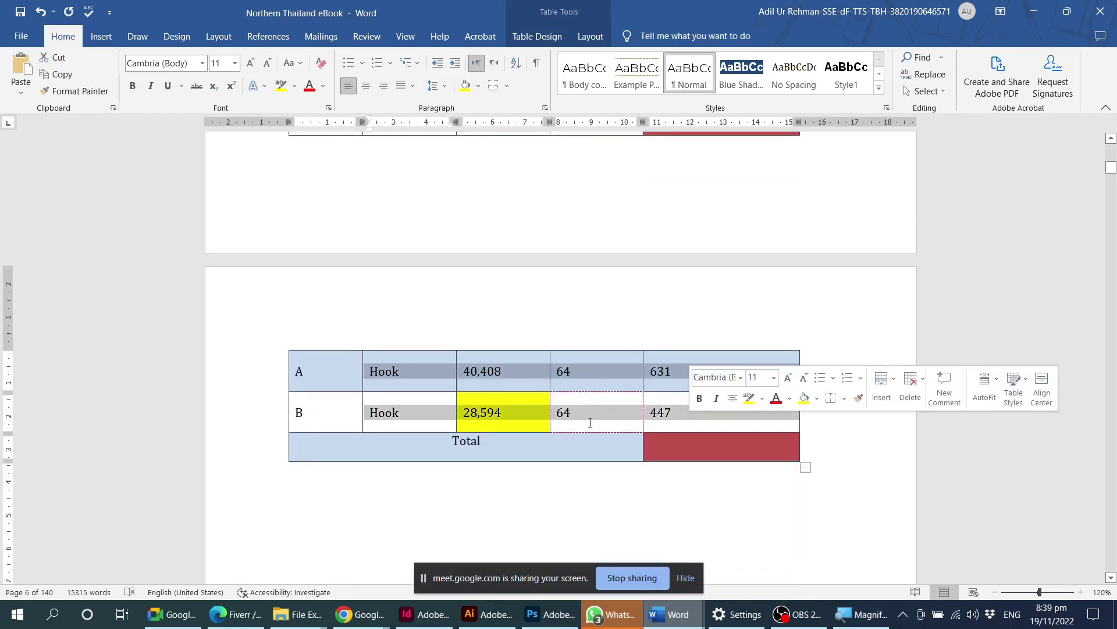
{"action": "scroll", "coordinate": [408, 384], "scroll_direction": "up", "scroll_amount": 1}
{"action": "scroll", "coordinate": [327, 381], "scroll_direction": "down", "scroll_amount": 2}
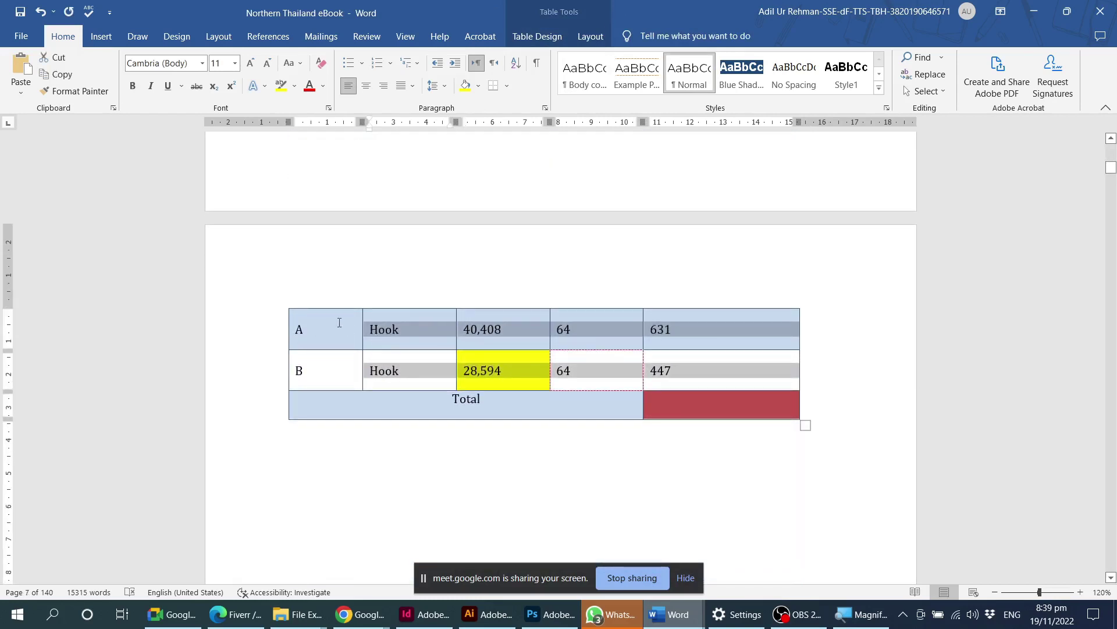
{"action": "left_click", "coordinate": [340, 319]}
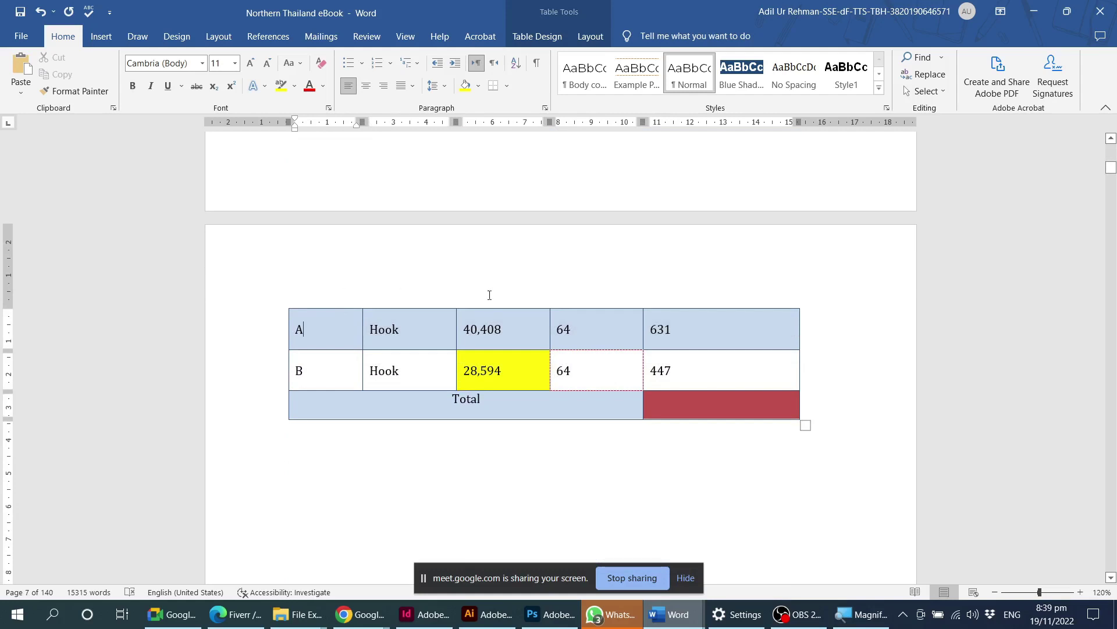
{"action": "scroll", "coordinate": [634, 378], "scroll_direction": "up", "scroll_amount": 4}
{"action": "scroll", "coordinate": [634, 375], "scroll_direction": "up", "scroll_amount": 3}
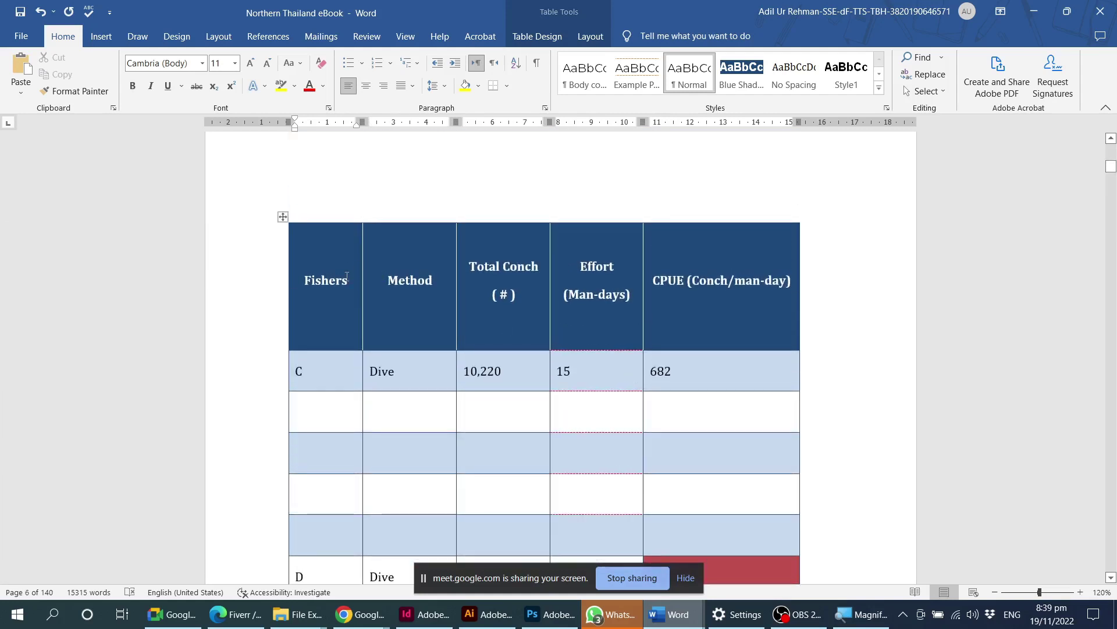
Select the header row from Fishers to CPUE and turn on Repeat Header Rows.
{"action": "left_click_drag", "start_coordinate": [347, 276], "coordinate": [803, 291]}
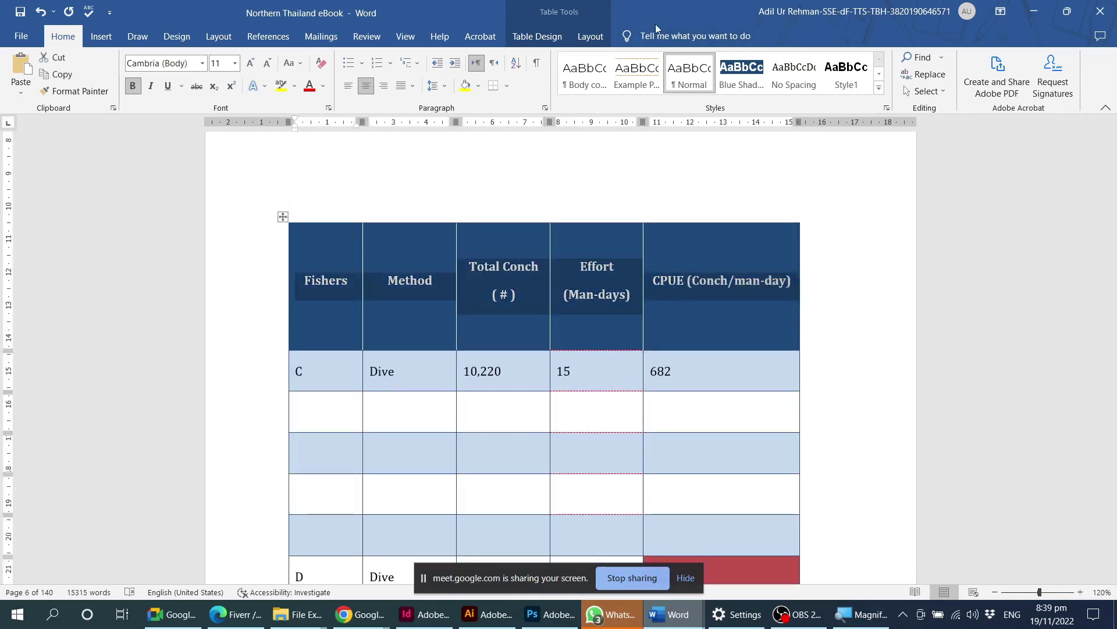
{"action": "left_click", "coordinate": [591, 36]}
{"action": "left_click", "coordinate": [914, 74]}
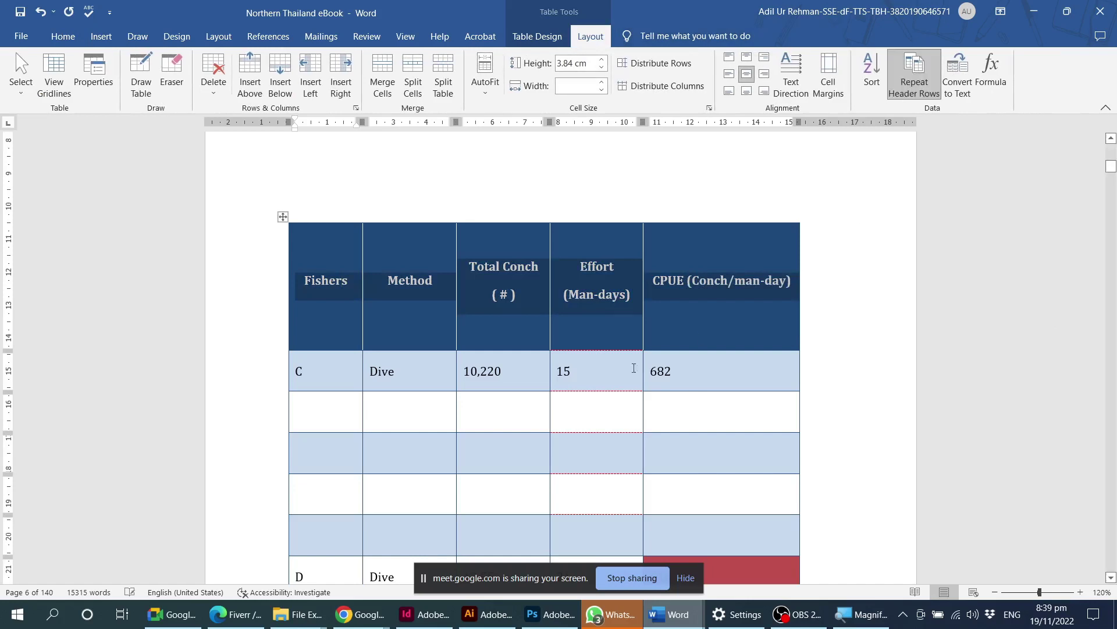
{"action": "scroll", "coordinate": [634, 373], "scroll_direction": "down", "scroll_amount": 10}
Confirm on page 7 that the header repeats above rows A and B.
{"action": "left_click", "coordinate": [402, 499]}
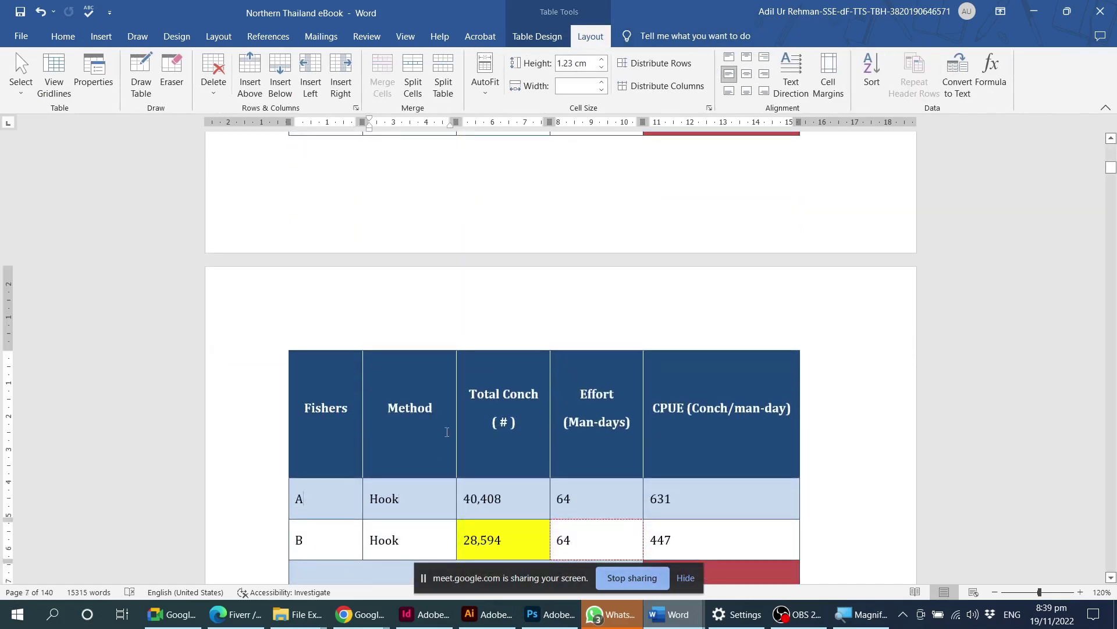
{"action": "key", "text": "Tab"}
{"action": "scroll", "coordinate": [407, 421], "scroll_direction": "down", "scroll_amount": 1}
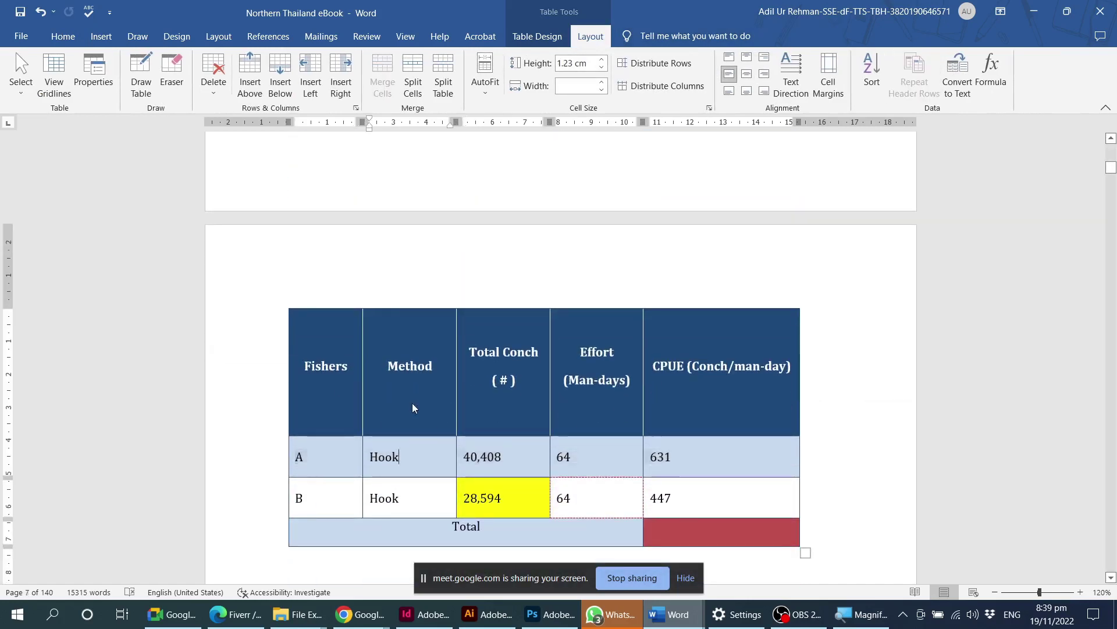
{"action": "scroll", "coordinate": [412, 403], "scroll_direction": "up", "scroll_amount": 3}
{"action": "scroll", "coordinate": [436, 412], "scroll_direction": "up", "scroll_amount": 1}
{"action": "left_click_drag", "start_coordinate": [296, 241], "coordinate": [594, 248]}
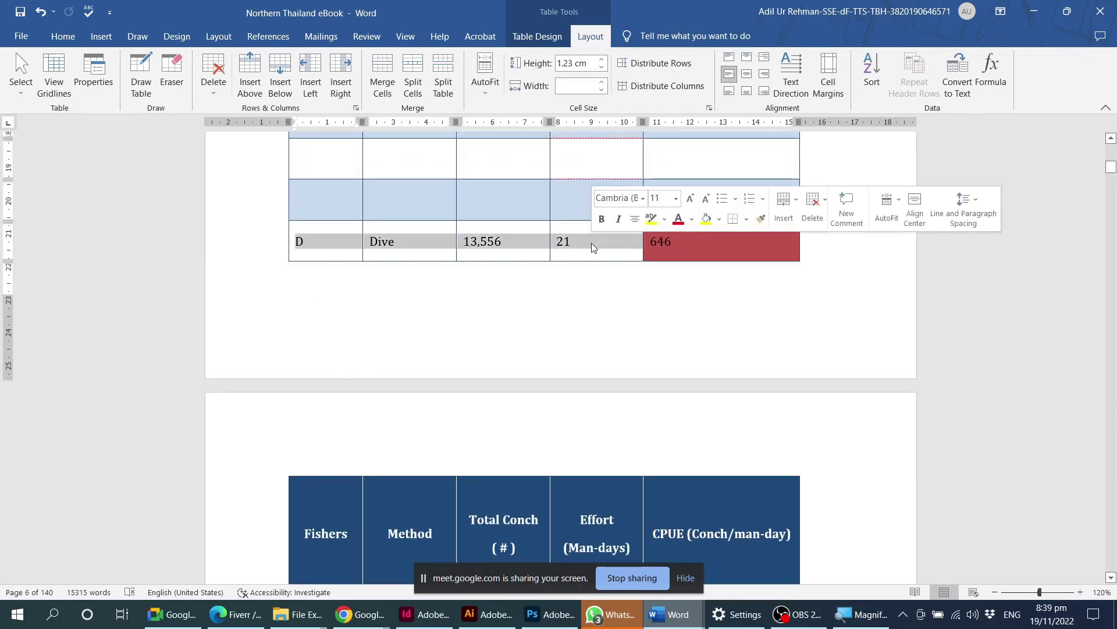
{"action": "scroll", "coordinate": [593, 247], "scroll_direction": "down", "scroll_amount": 2}
{"action": "scroll", "coordinate": [465, 280], "scroll_direction": "down", "scroll_amount": 2}
{"action": "scroll", "coordinate": [364, 310], "scroll_direction": "down", "scroll_amount": 1}
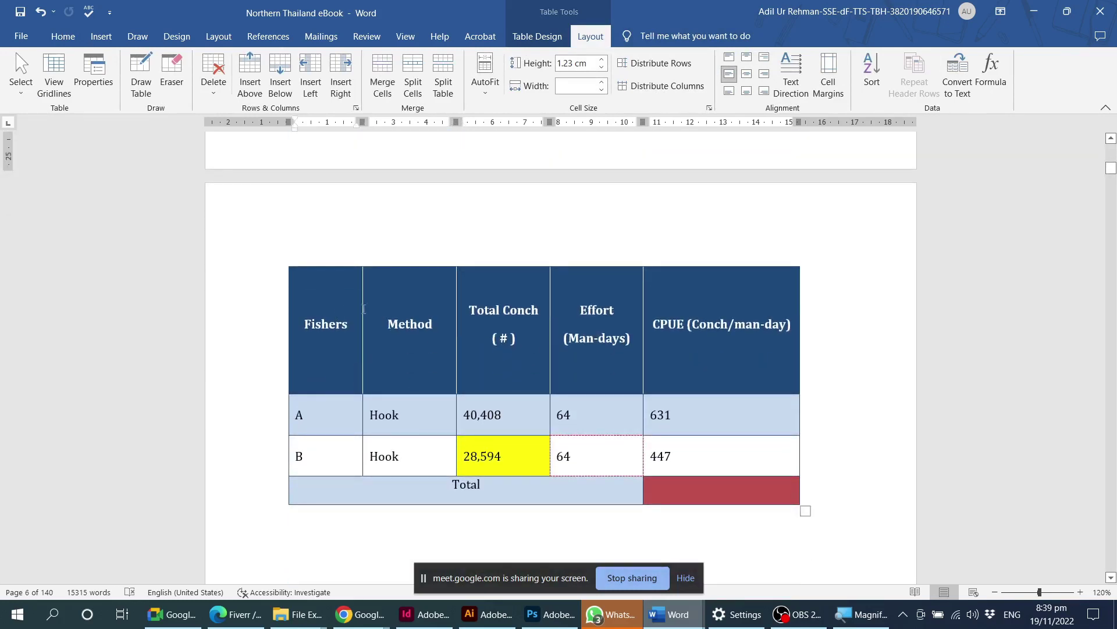
{"action": "left_click_drag", "start_coordinate": [294, 415], "coordinate": [745, 415]}
{"action": "key", "text": "Right"}
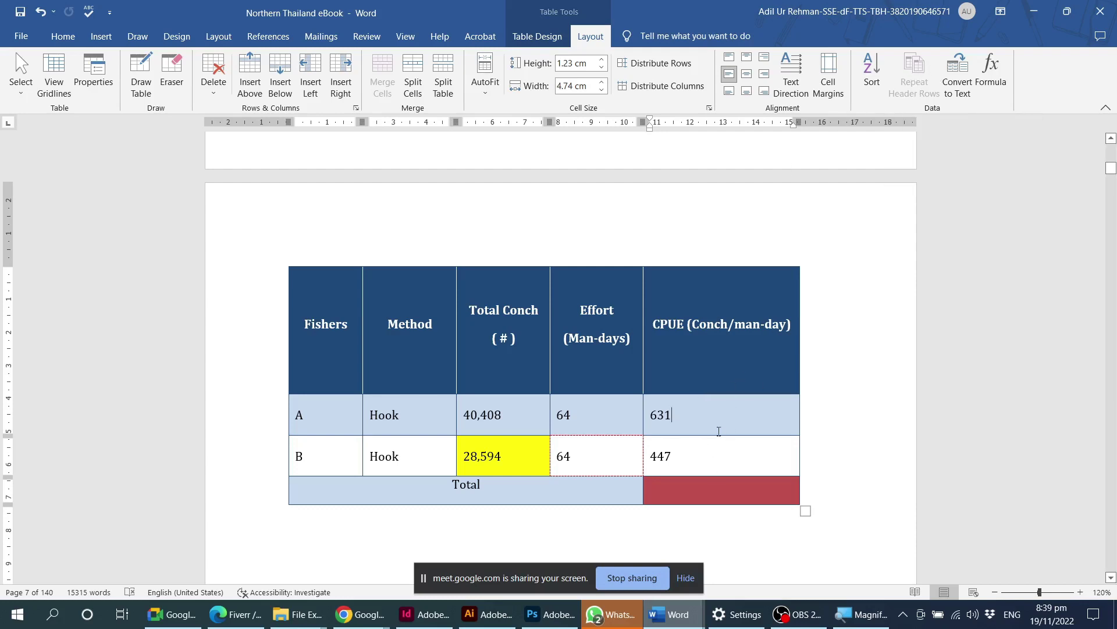
{"action": "scroll", "coordinate": [719, 431], "scroll_direction": "up", "scroll_amount": 5}
{"action": "scroll", "coordinate": [719, 430], "scroll_direction": "up", "scroll_amount": 5}
{"action": "scroll", "coordinate": [719, 431], "scroll_direction": "up", "scroll_amount": 4}
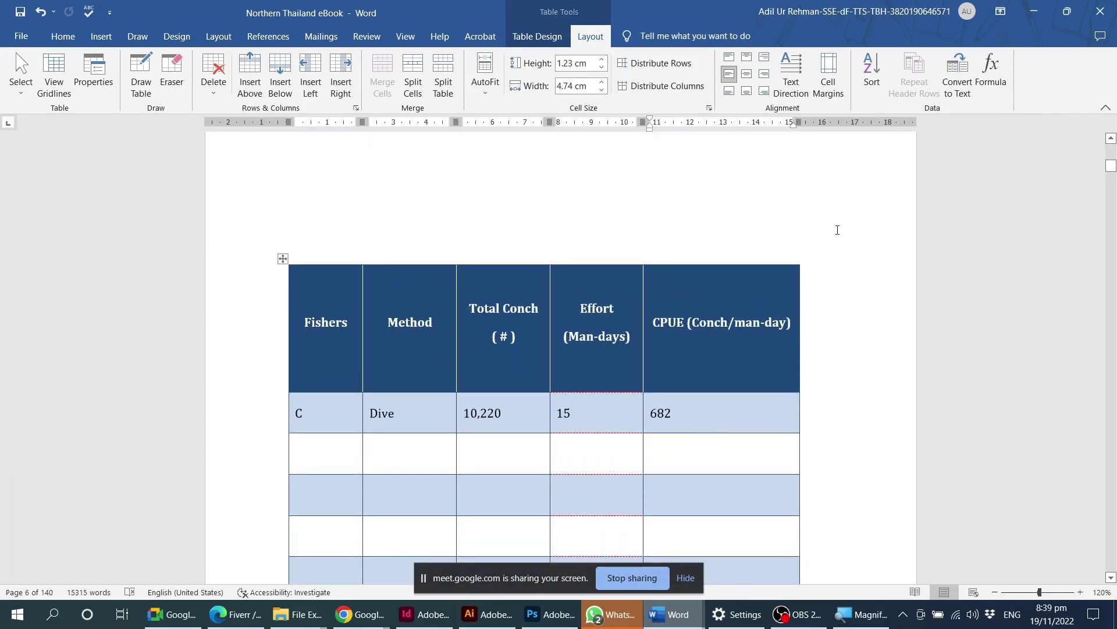
Convert the fisheries table to text using a custom '|' separator between values.
{"action": "left_click", "coordinate": [284, 259]}
{"action": "left_click", "coordinate": [958, 76]}
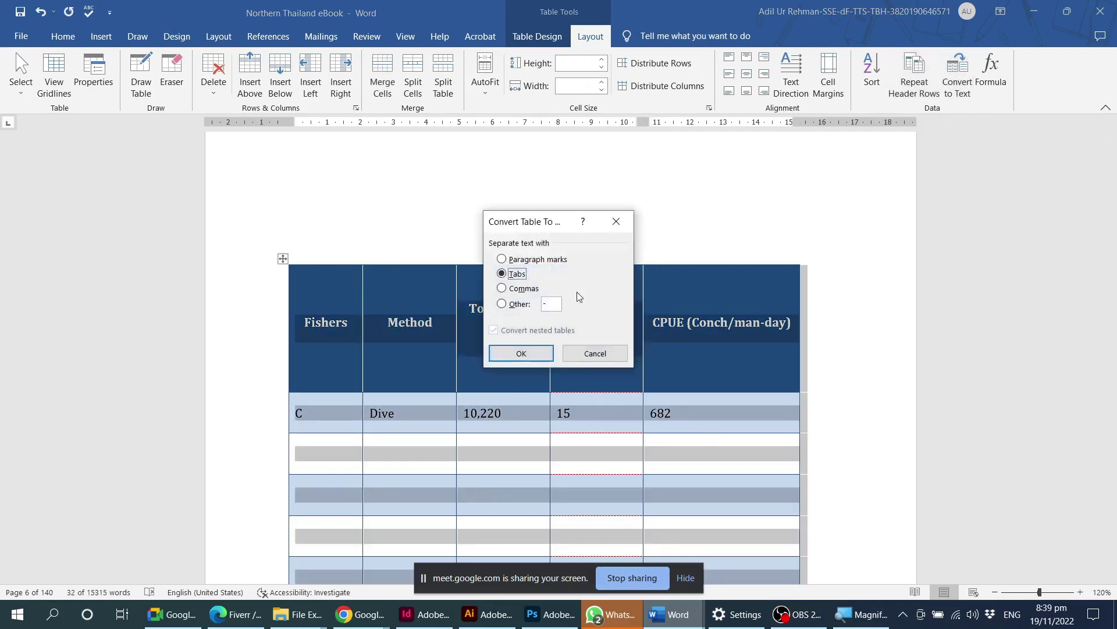
{"action": "left_click", "coordinate": [580, 357]}
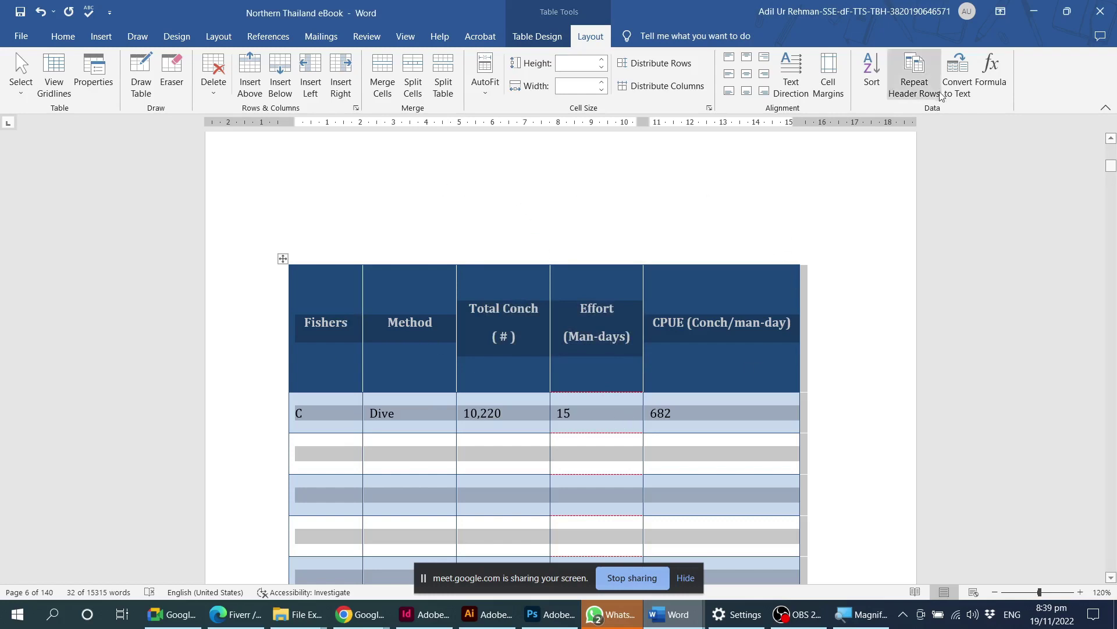
{"action": "left_click", "coordinate": [957, 79]}
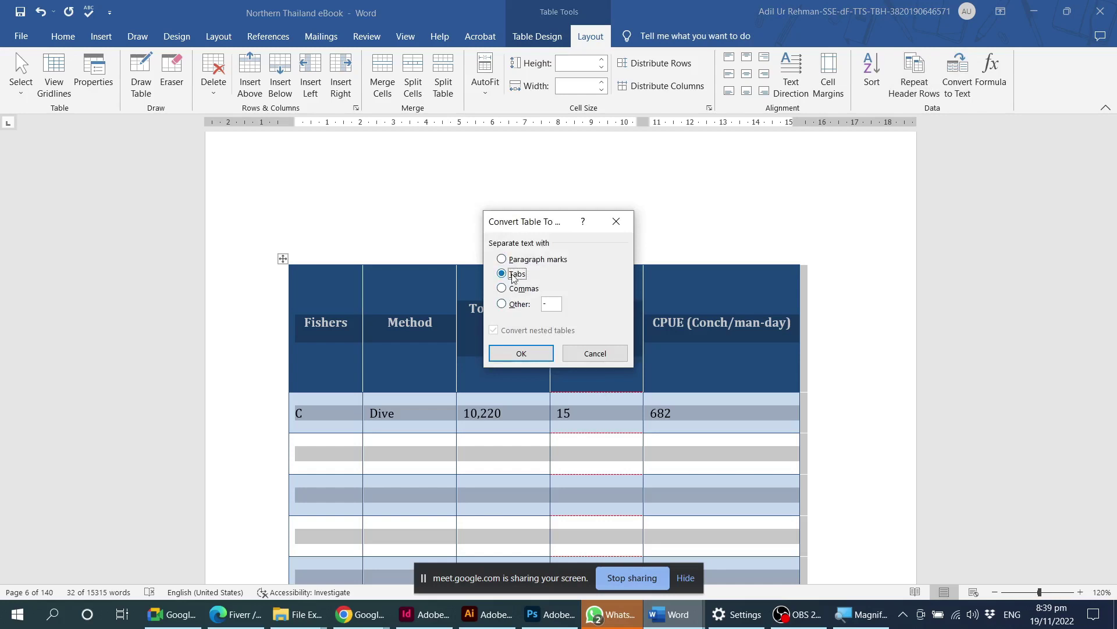
{"action": "left_click", "coordinate": [524, 289]}
{"action": "left_click", "coordinate": [540, 260]}
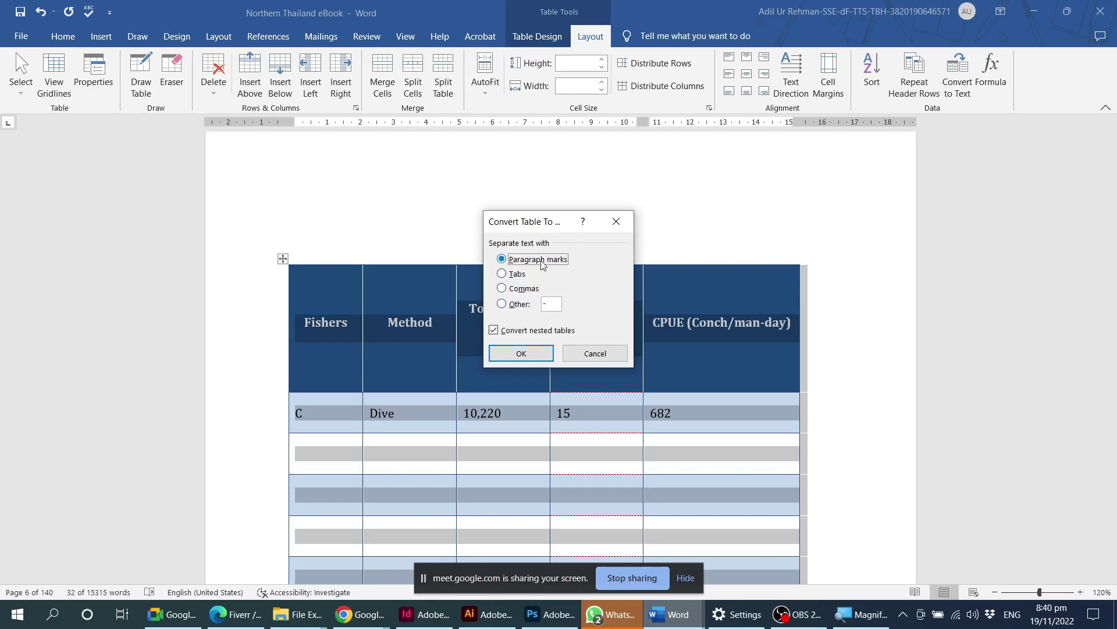
{"action": "left_click", "coordinate": [521, 304]}
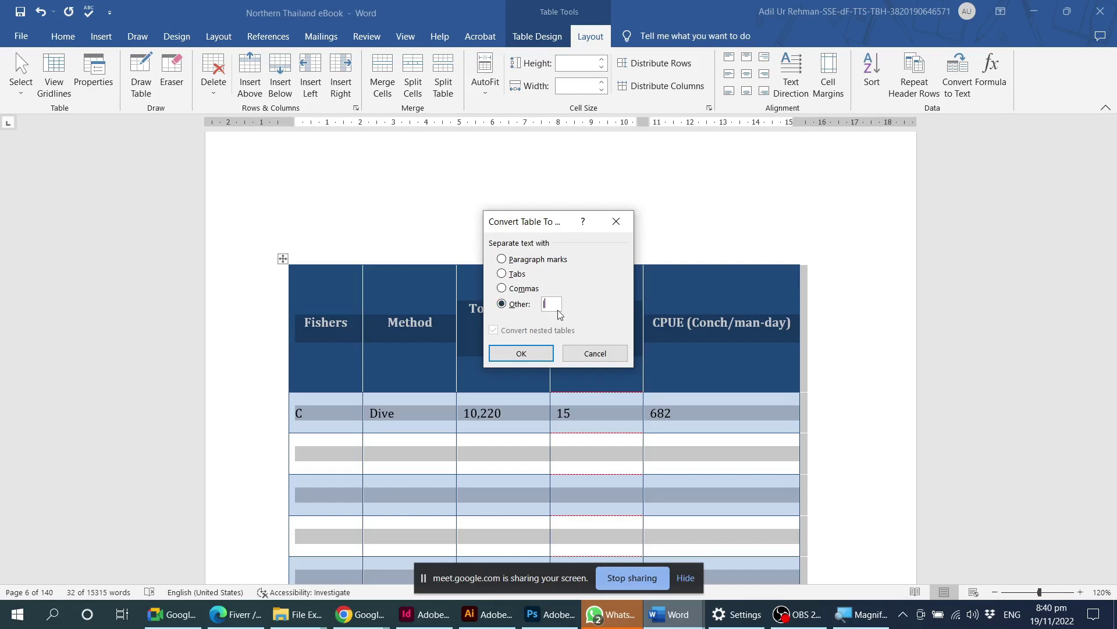
{"action": "left_click", "coordinate": [527, 355]}
Inspect the pipe-separated row C line, then undo Convert to Text to restore the table.
{"action": "left_click", "coordinate": [383, 374]}
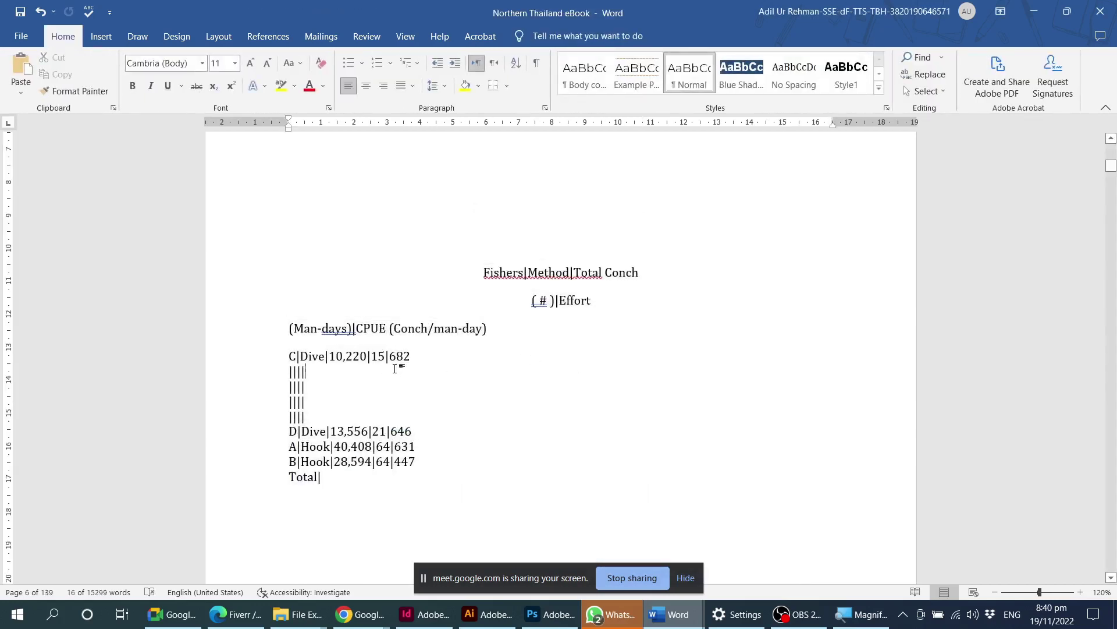
{"action": "scroll", "coordinate": [315, 379], "scroll_direction": "up", "scroll_amount": 8, "text": "ctrl"}
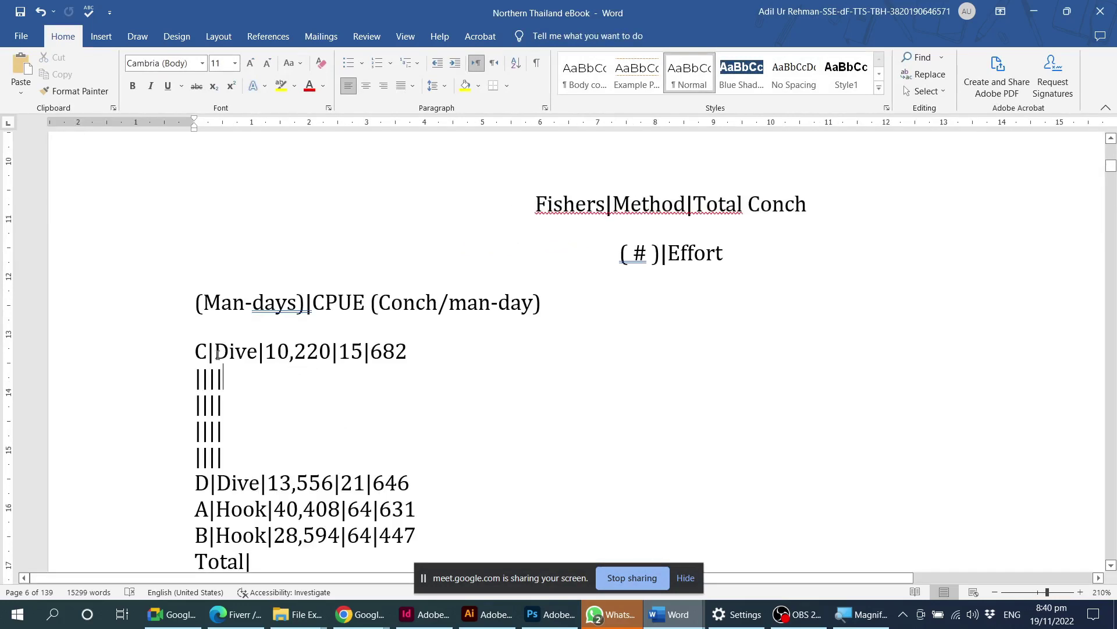
{"action": "key", "text": "shift+Right"}
{"action": "key", "text": "shift+Right"}
{"action": "key", "text": "shift+Right"}
{"action": "key", "text": "shift+Right"}
{"action": "key", "text": "shift+Right"}
{"action": "key", "text": "shift+Right"}
{"action": "key", "text": "shift+Right"}
{"action": "key", "text": "shift+Right"}
{"action": "key", "text": "shift+Right"}
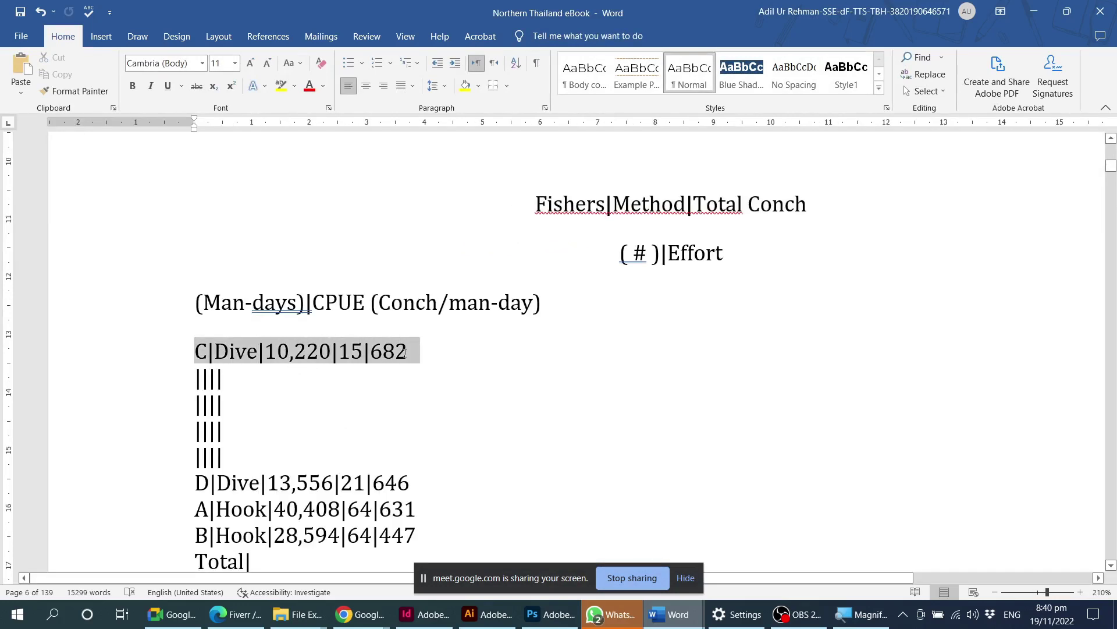
{"action": "left_click_drag", "start_coordinate": [238, 361], "coordinate": [208, 356]}
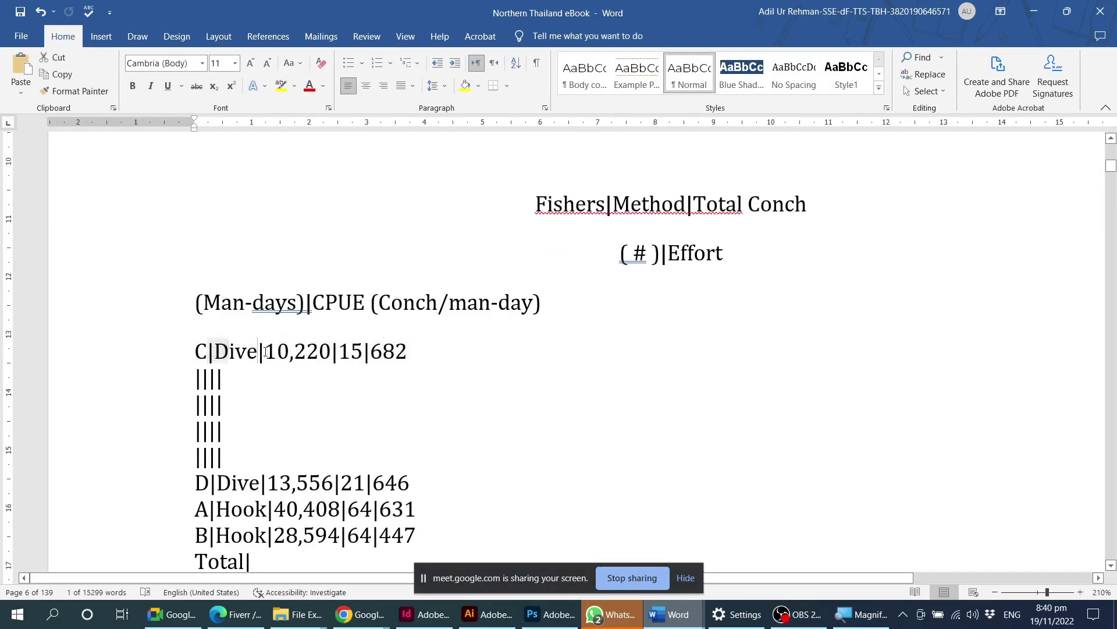
{"action": "double_click", "coordinate": [260, 352]}
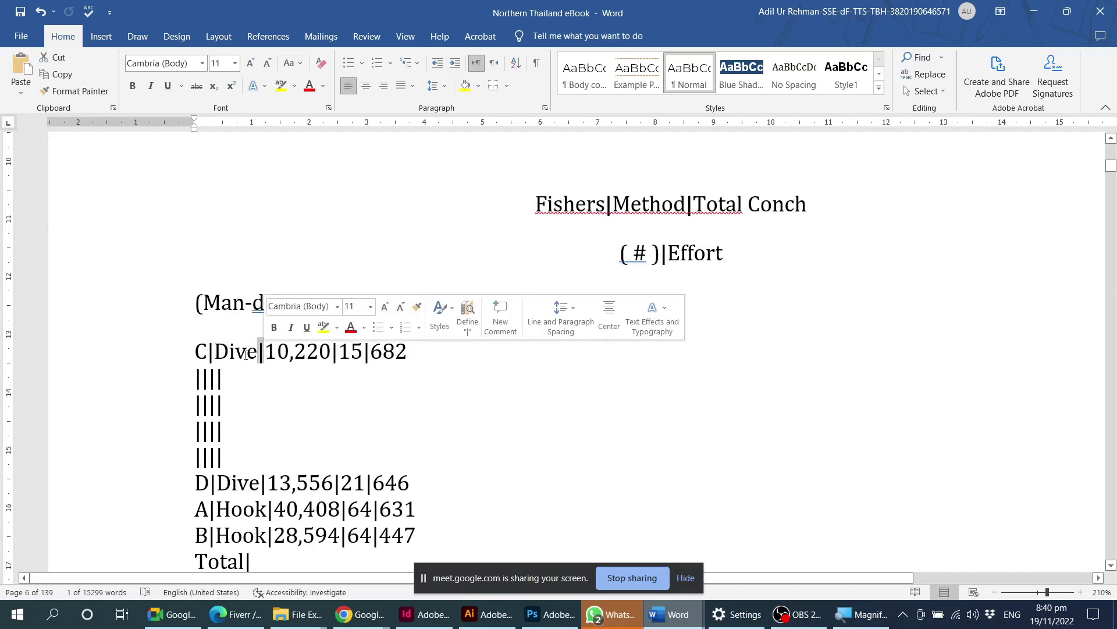
{"action": "key", "text": "ctrl+z"}
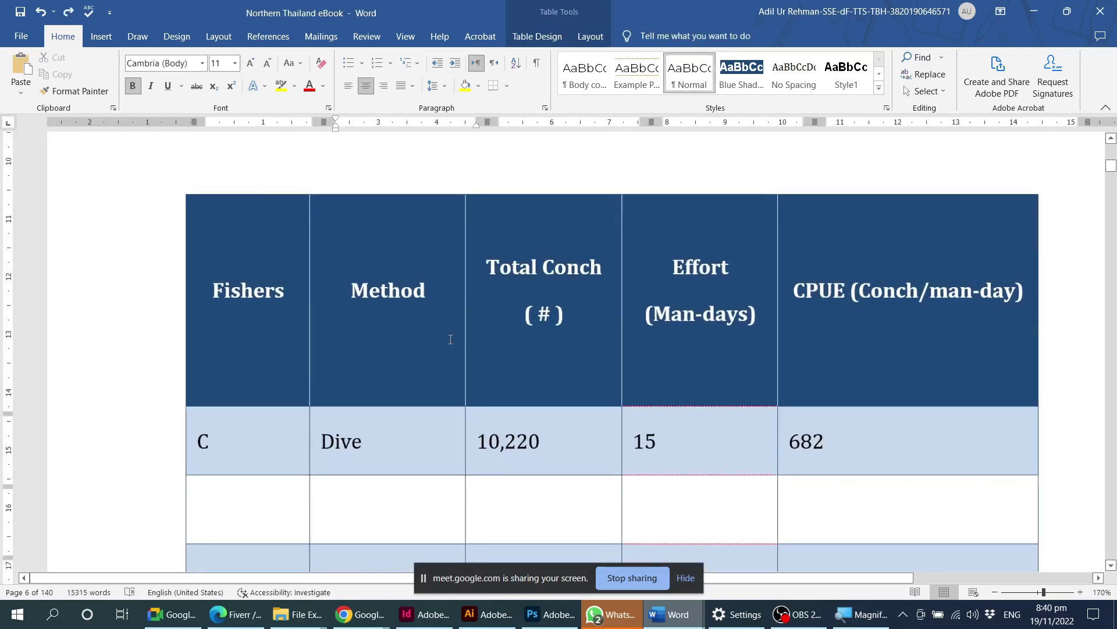
{"action": "scroll", "coordinate": [450, 340], "scroll_direction": "down", "scroll_amount": 5, "text": "ctrl"}
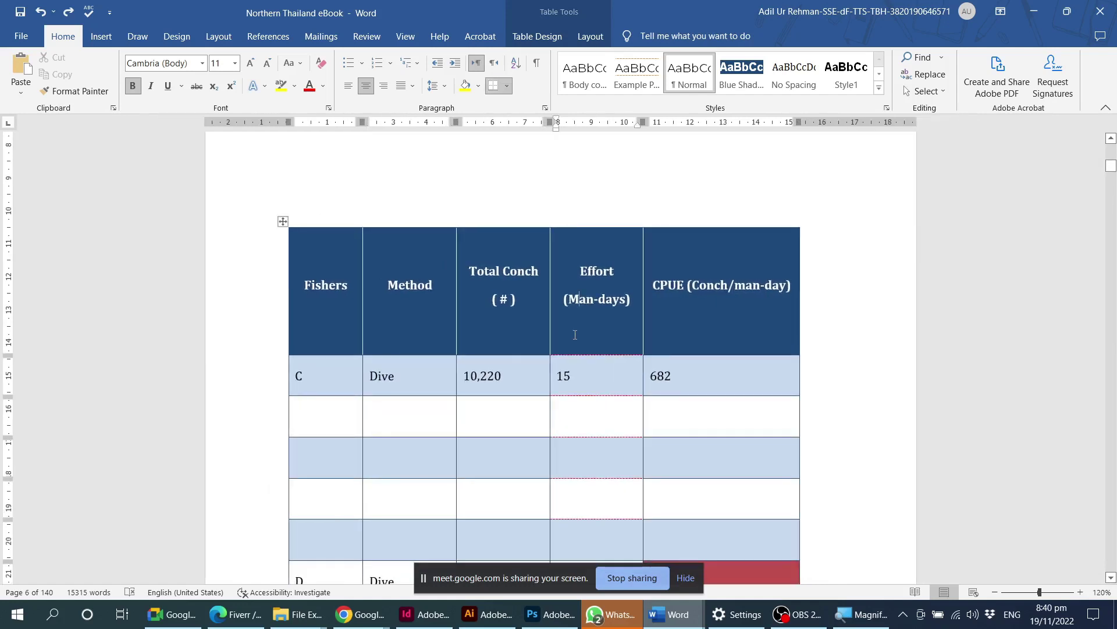
{"action": "left_click", "coordinate": [590, 36]}
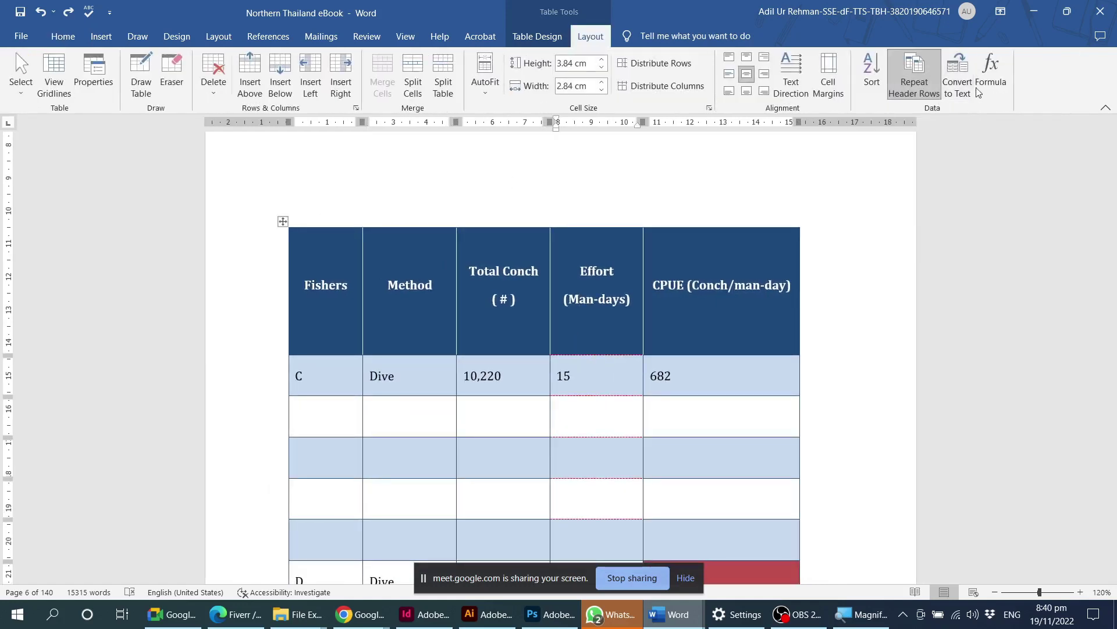
{"action": "left_click", "coordinate": [981, 82]}
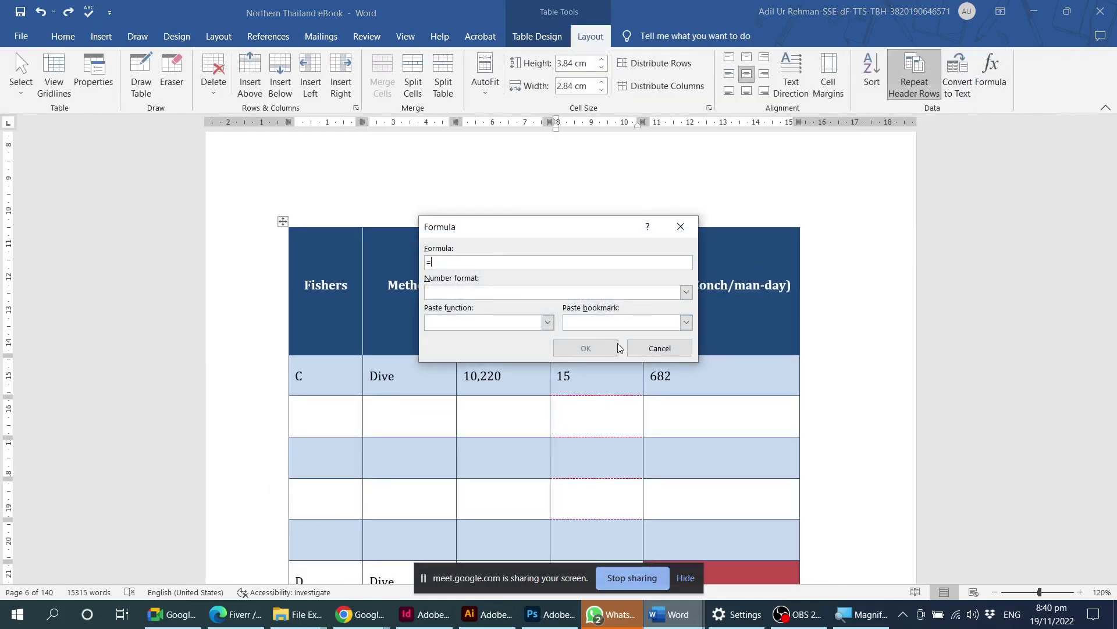
{"action": "left_click", "coordinate": [656, 350]}
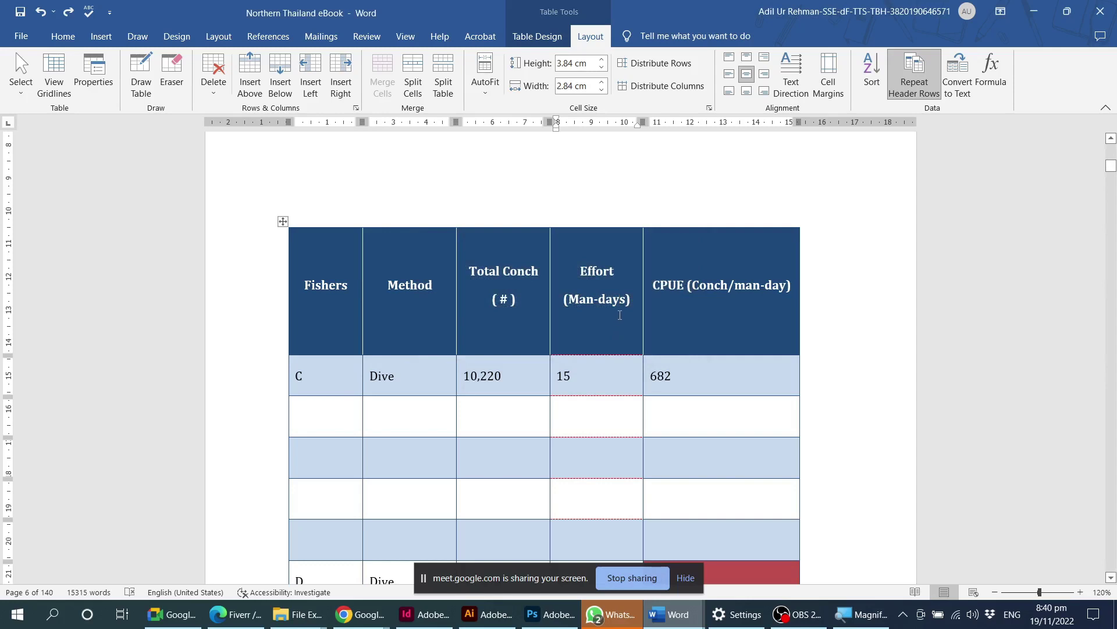
{"action": "left_click", "coordinate": [991, 80]}
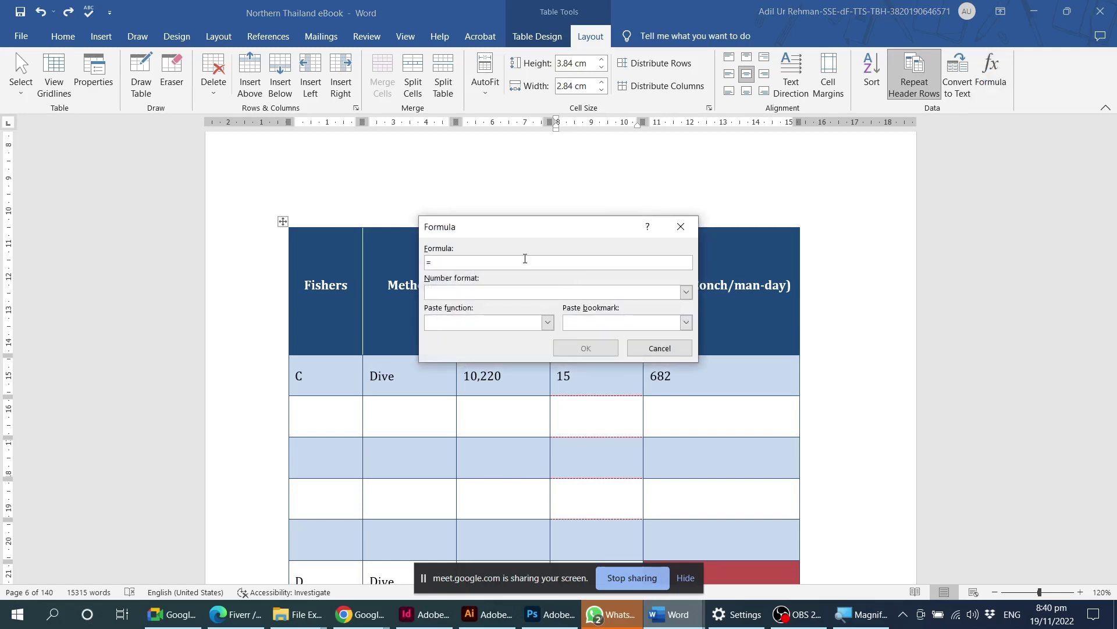
{"action": "type", "text": "Sum"}
{"action": "type", "text": "("}
{"action": "left_click", "coordinate": [666, 350]}
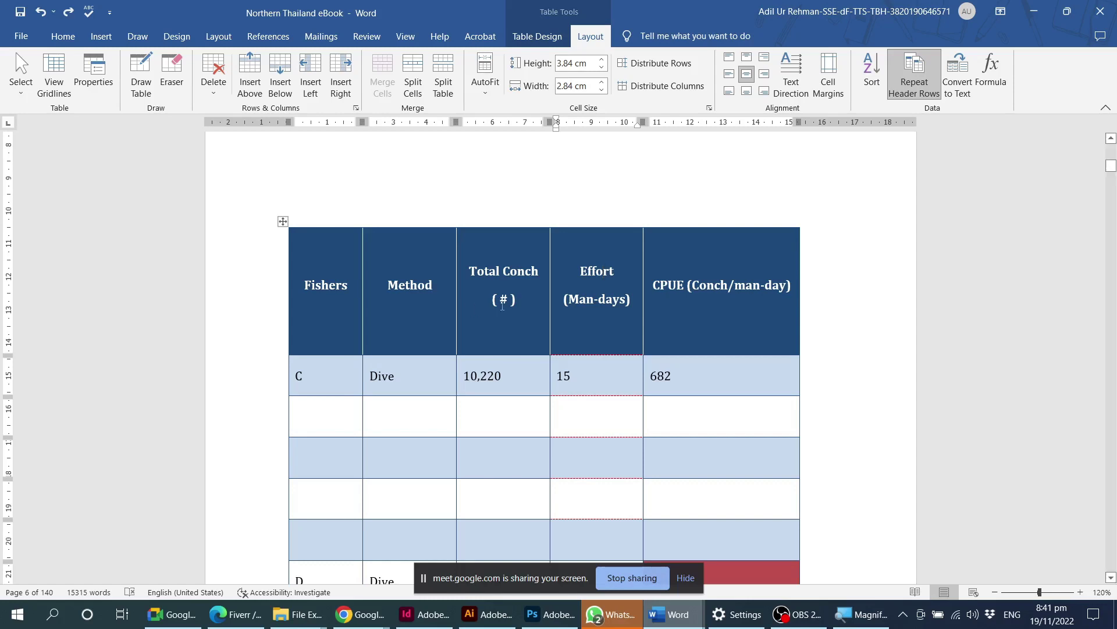
Check the CPUE and Effort column widths and select the Total Conch and Effort cells of four empty rows.
{"action": "left_click", "coordinate": [687, 312]}
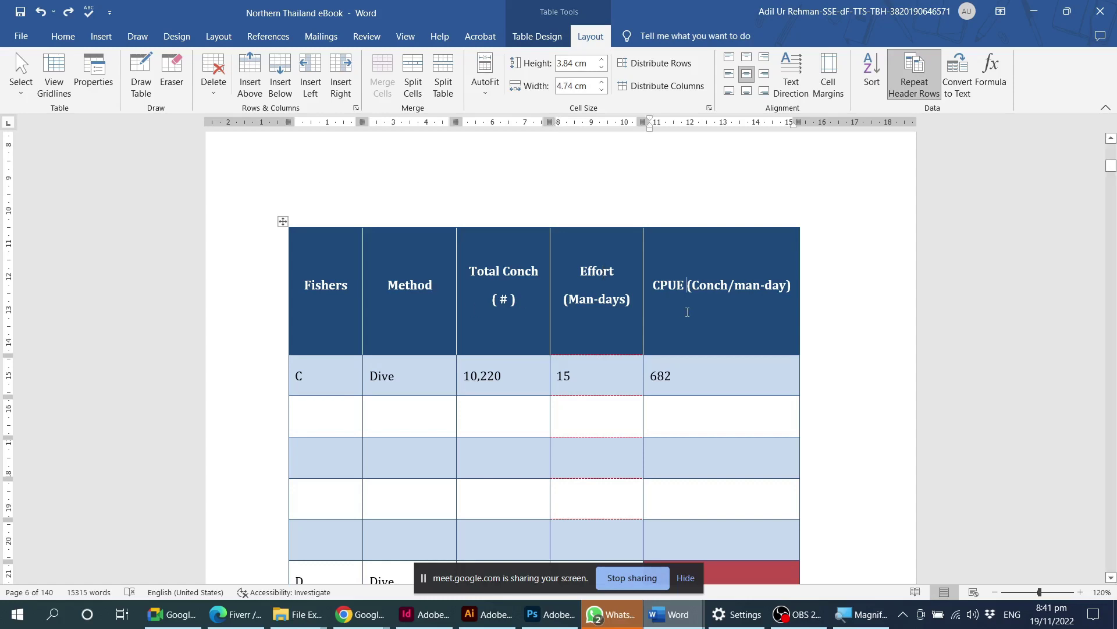
{"action": "left_click", "coordinate": [587, 292]}
{"action": "scroll", "coordinate": [589, 316], "scroll_direction": "down", "scroll_amount": 1}
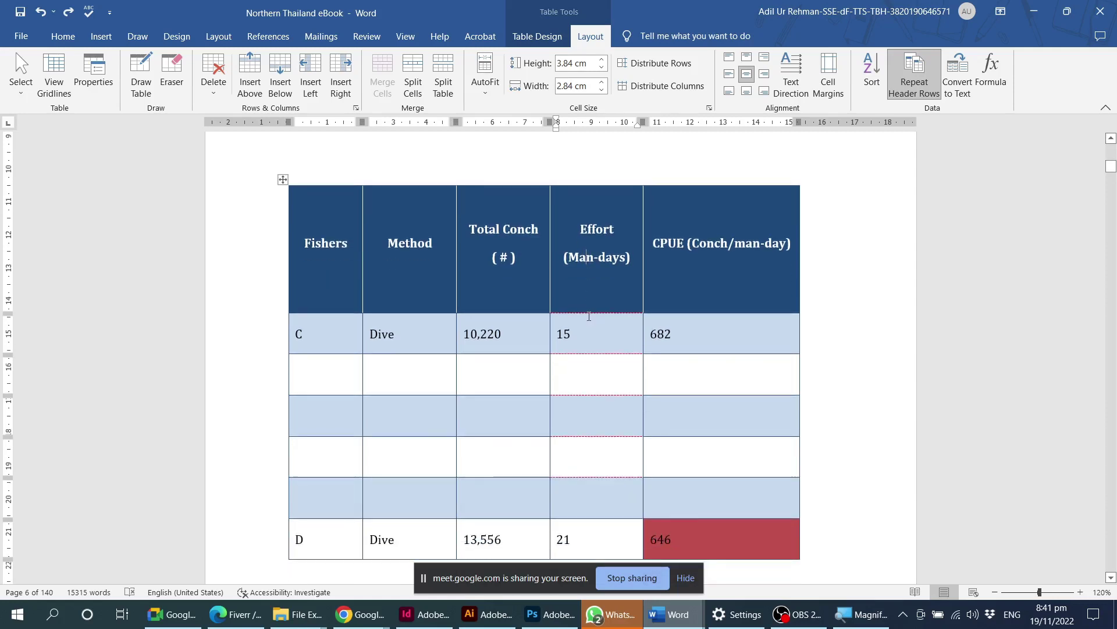
{"action": "scroll", "coordinate": [599, 317], "scroll_direction": "down", "scroll_amount": 1}
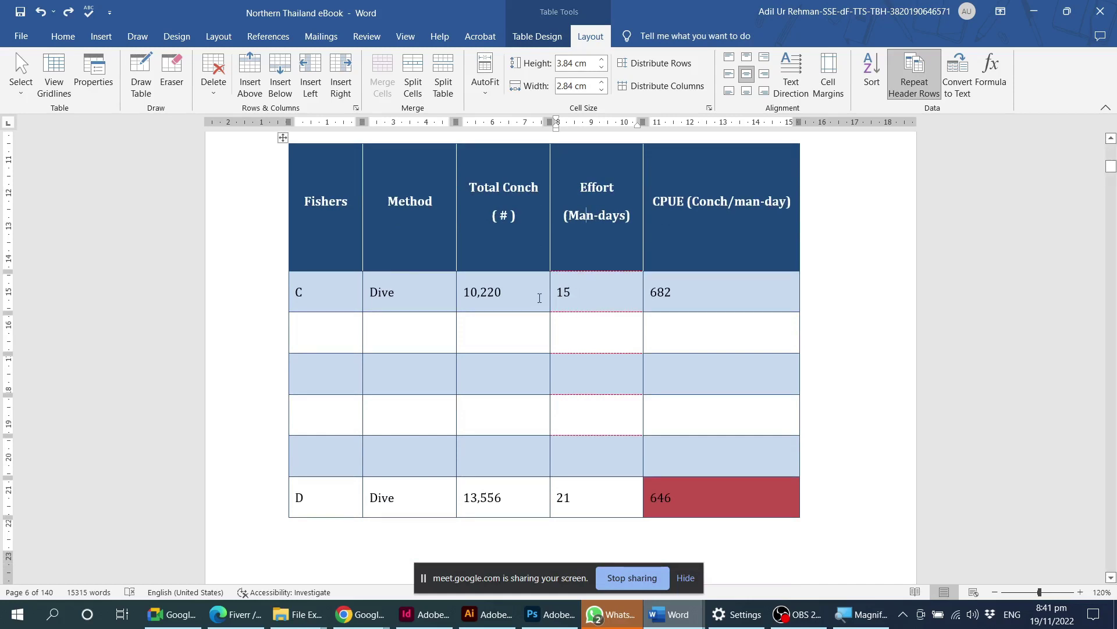
{"action": "left_click_drag", "start_coordinate": [540, 298], "coordinate": [556, 414]}
{"action": "left_click_drag", "start_coordinate": [550, 338], "coordinate": [528, 336]}
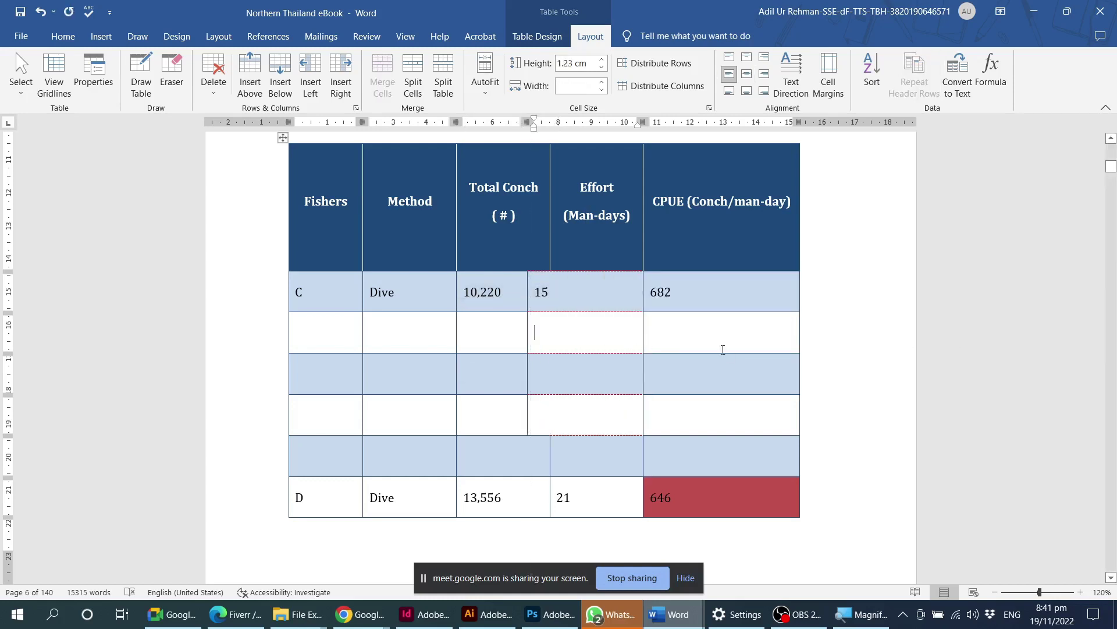
Drag the misaligned Total Conch/Effort border in the empty rows to line up with the Effort column.
{"action": "scroll", "coordinate": [547, 390], "scroll_direction": "up", "scroll_amount": 5, "text": "ctrl"}
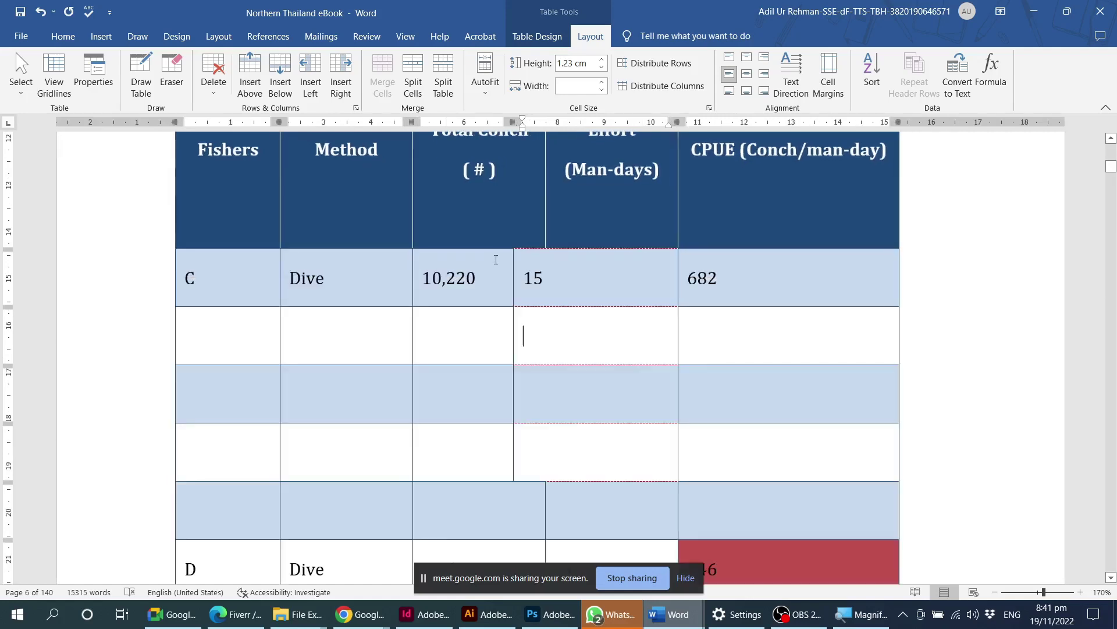
{"action": "scroll", "coordinate": [499, 327], "scroll_direction": "down", "scroll_amount": 2}
{"action": "scroll", "coordinate": [491, 290], "scroll_direction": "down", "scroll_amount": 1}
{"action": "scroll", "coordinate": [492, 290], "scroll_direction": "up", "scroll_amount": 2}
{"action": "left_click_drag", "start_coordinate": [494, 279], "coordinate": [555, 462]}
{"action": "left_click_drag", "start_coordinate": [514, 349], "coordinate": [554, 345]}
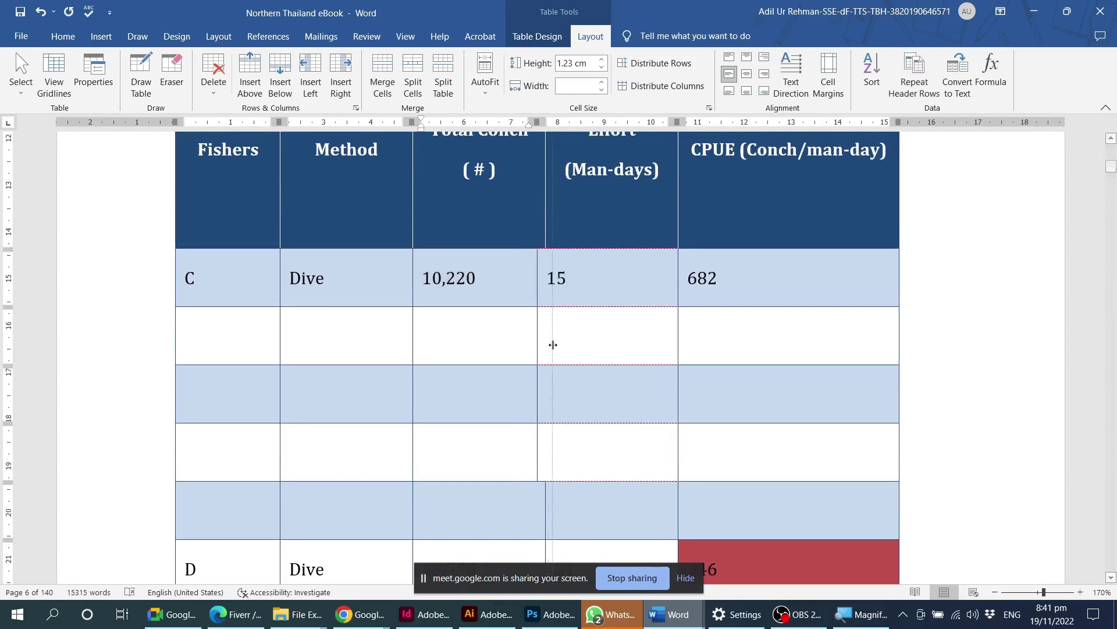
{"action": "left_click", "coordinate": [664, 358]}
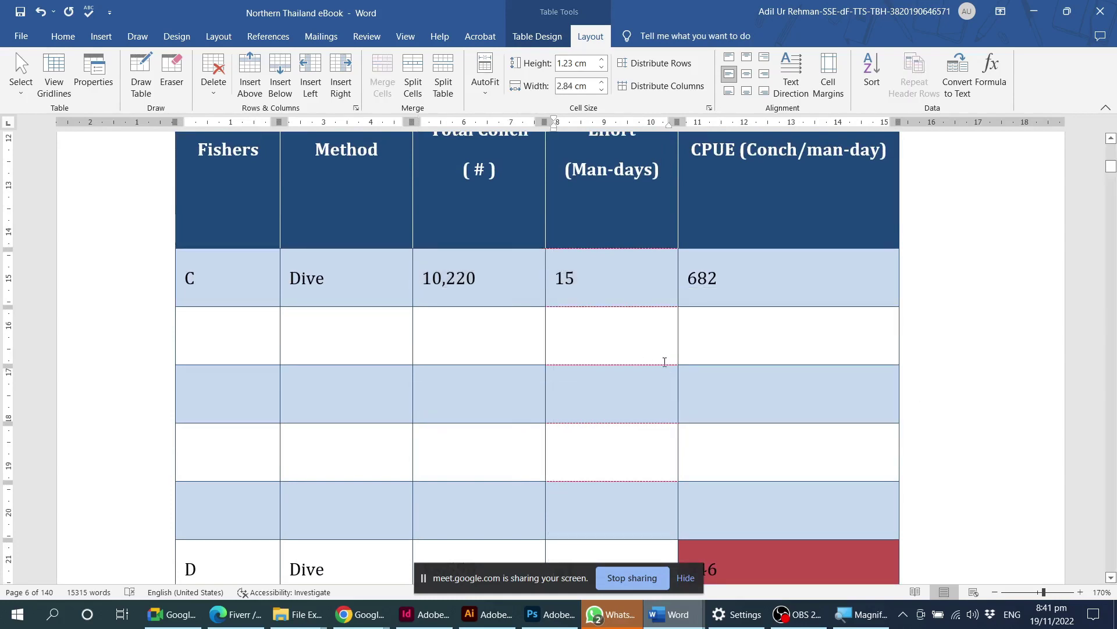
Try shifting the empty row's Total Conch/Effort border left, then undo back to the aligned border.
{"action": "left_click_drag", "start_coordinate": [534, 283], "coordinate": [599, 464]}
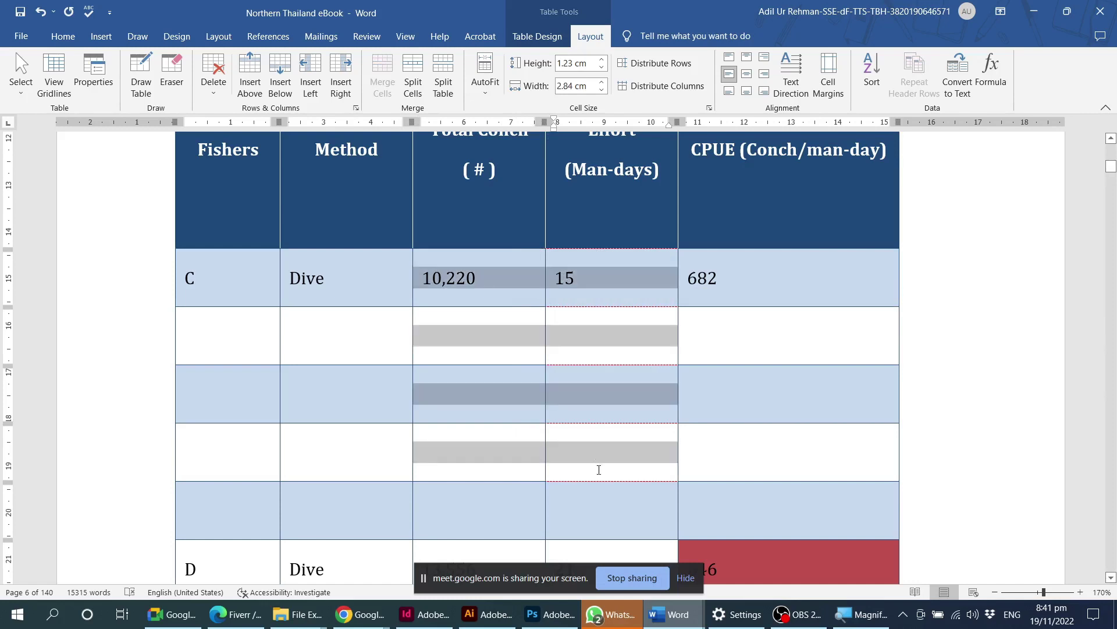
{"action": "left_click", "coordinate": [594, 387]}
{"action": "left_click_drag", "start_coordinate": [597, 338], "coordinate": [546, 335]}
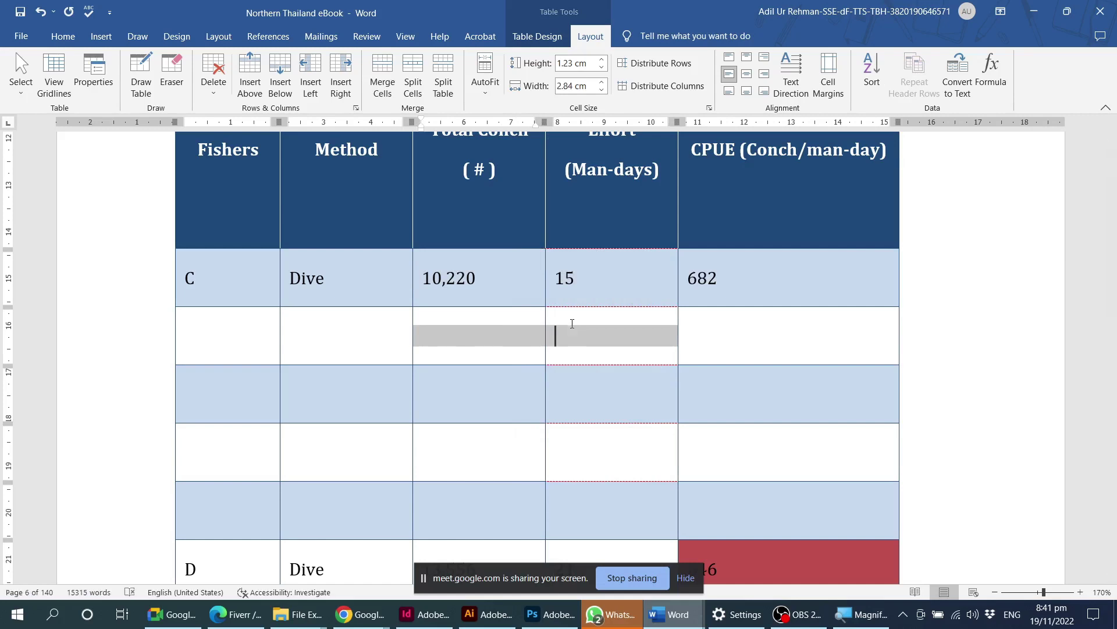
{"action": "left_click", "coordinate": [543, 338]}
{"action": "left_click_drag", "start_coordinate": [542, 338], "coordinate": [668, 334]}
{"action": "mouse_move", "coordinate": [541, 332]}
{"action": "left_mouse_down"}
{"action": "mouse_move", "coordinate": [484, 332]}
{"action": "mouse_move", "coordinate": [599, 335]}
{"action": "mouse_move", "coordinate": [489, 334]}
{"action": "left_mouse_up"}
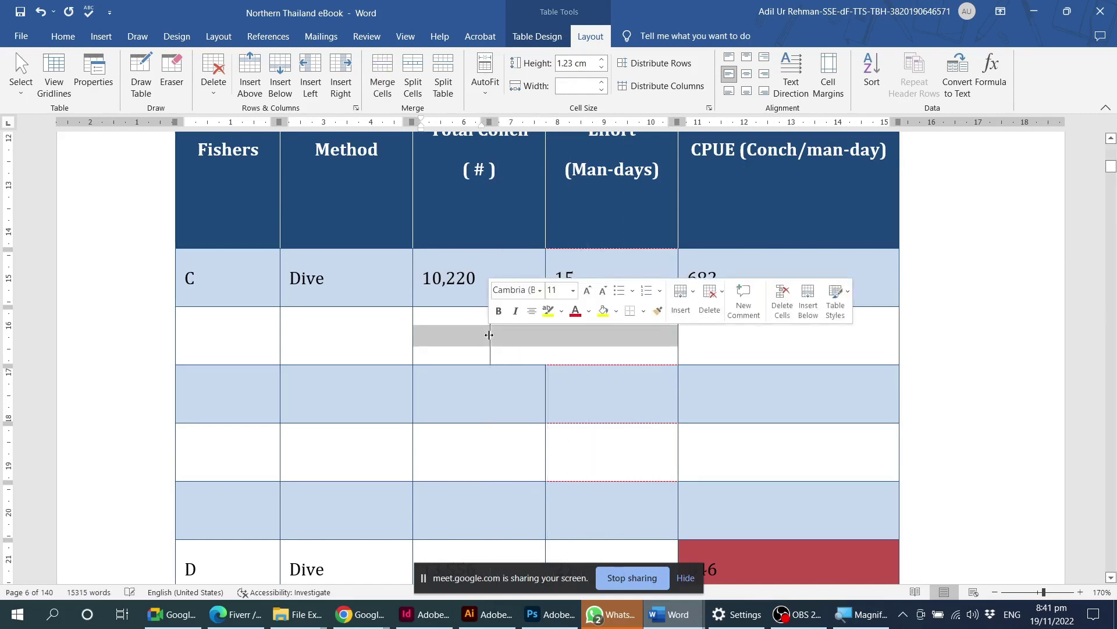
{"action": "key", "text": "ctrl+z"}
{"action": "key", "text": "ctrl+z"}
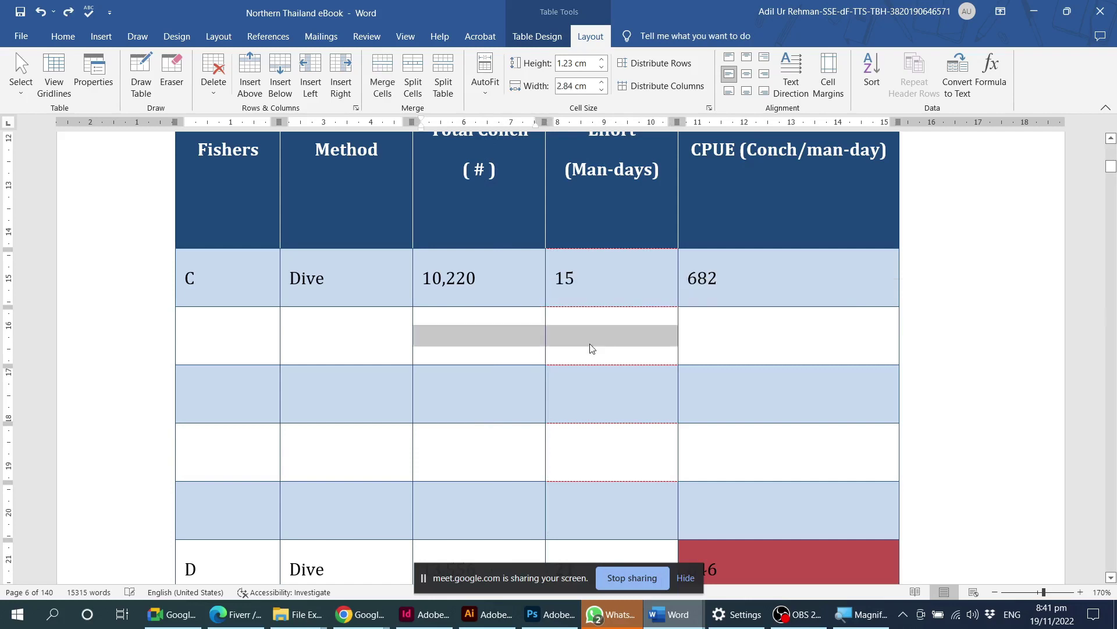
{"action": "key", "text": "ctrl+z"}
{"action": "key", "text": "ctrl+z"}
{"action": "left_click", "coordinate": [585, 339]}
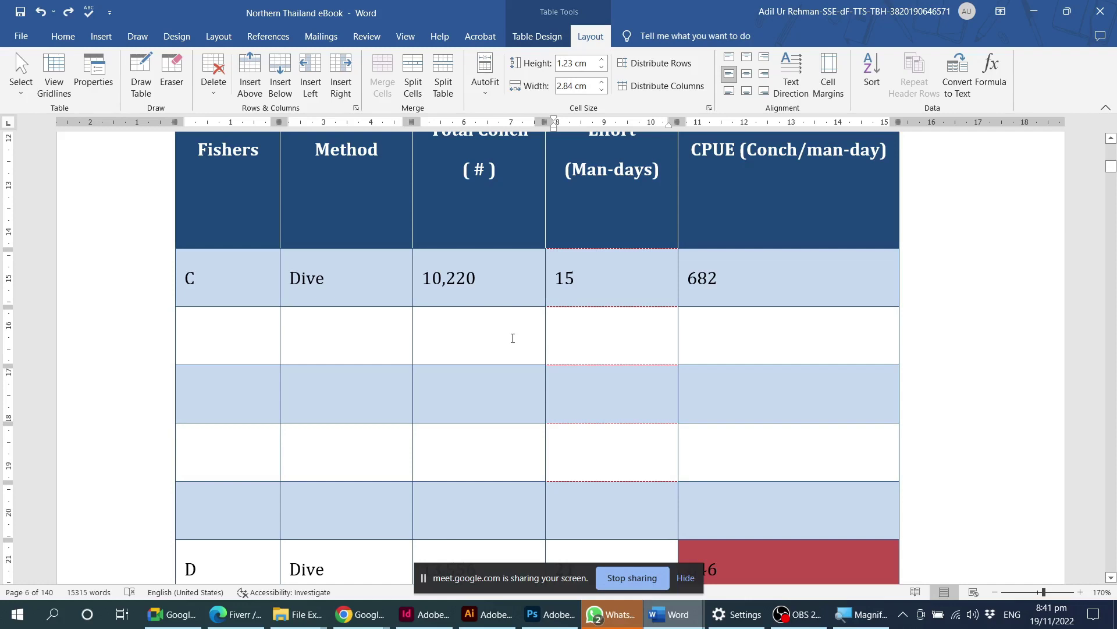
Test moving the empty row's border right and widening Total Conch, undoing each change.
{"action": "left_click_drag", "start_coordinate": [522, 338], "coordinate": [623, 342]}
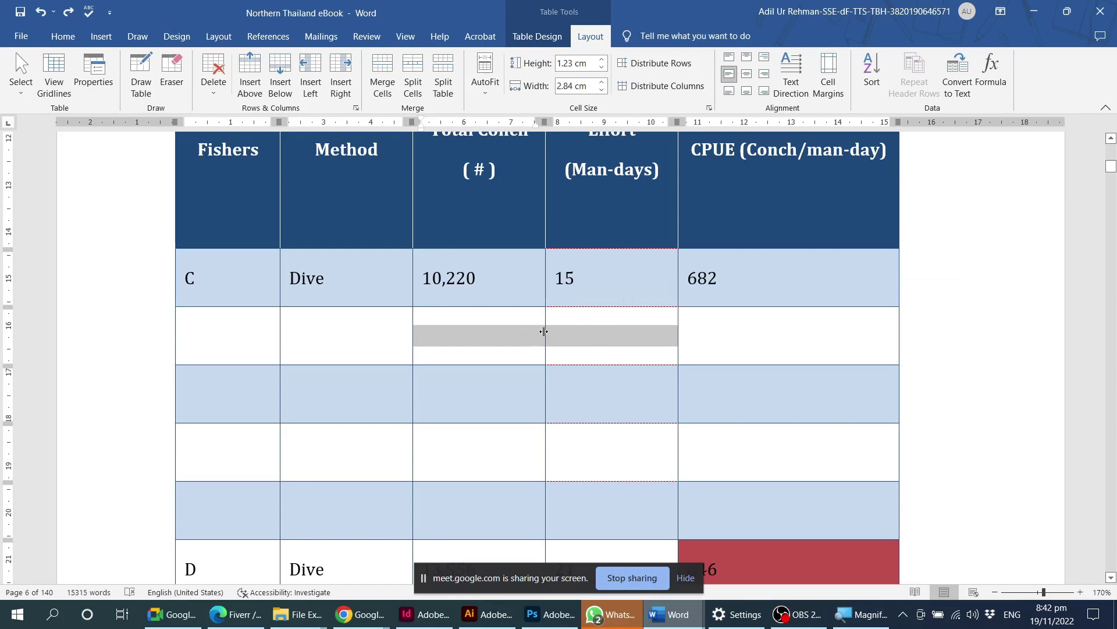
{"action": "left_click_drag", "start_coordinate": [544, 331], "coordinate": [572, 337]}
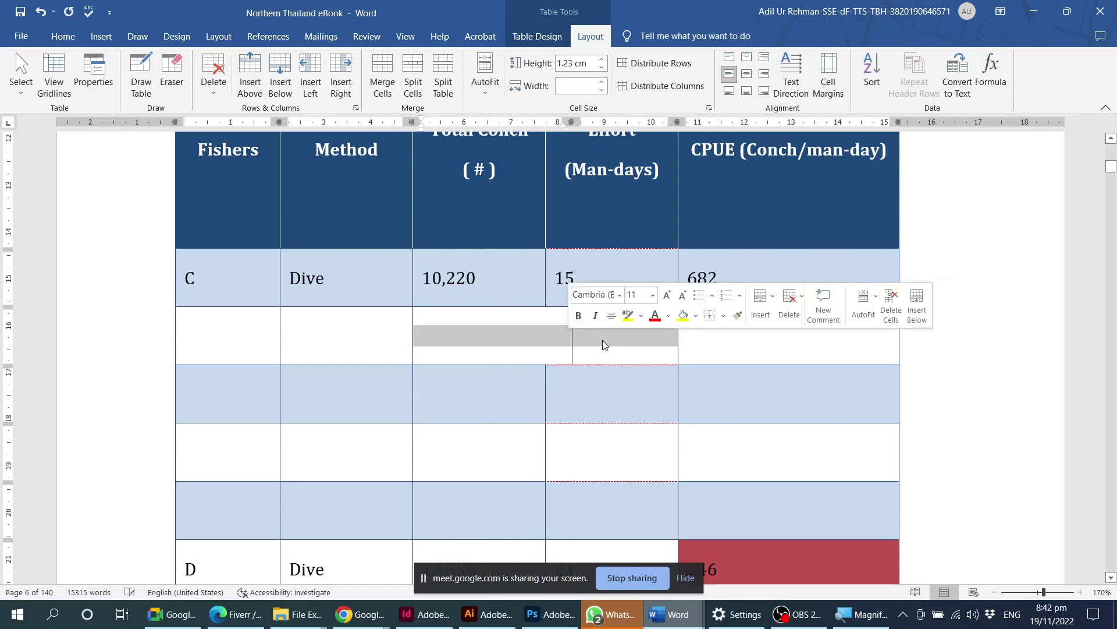
{"action": "key", "text": "ctrl+z"}
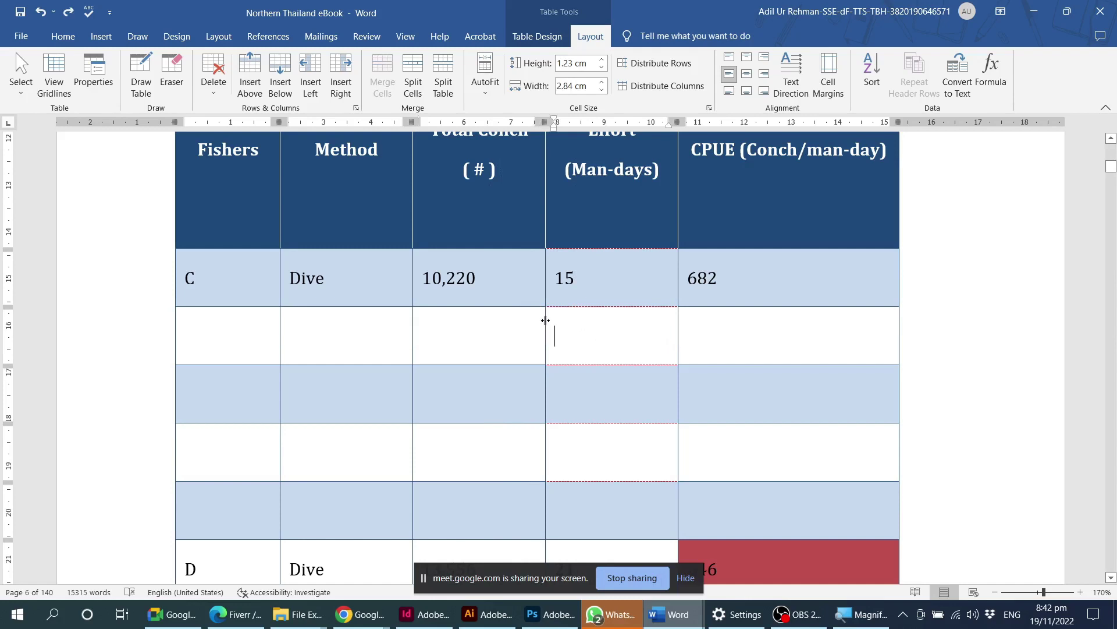
{"action": "mouse_move", "coordinate": [546, 320]}
{"action": "left_mouse_down"}
{"action": "mouse_move", "coordinate": [617, 320]}
{"action": "mouse_move", "coordinate": [591, 313]}
{"action": "left_mouse_up"}
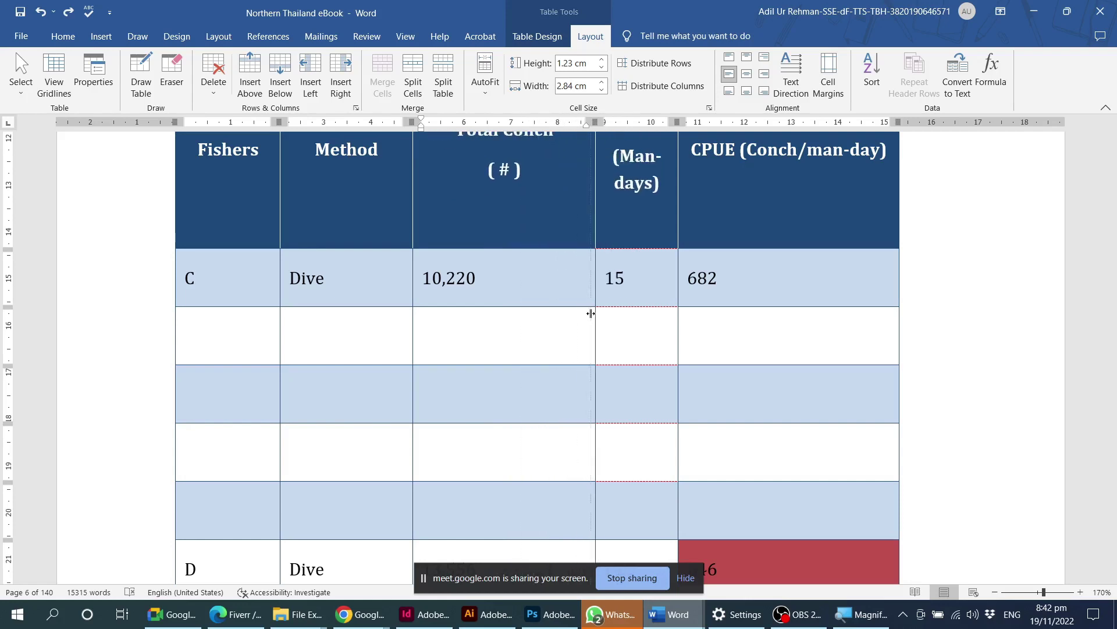
{"action": "left_click", "coordinate": [629, 329]}
{"action": "key", "text": "ctrl+z"}
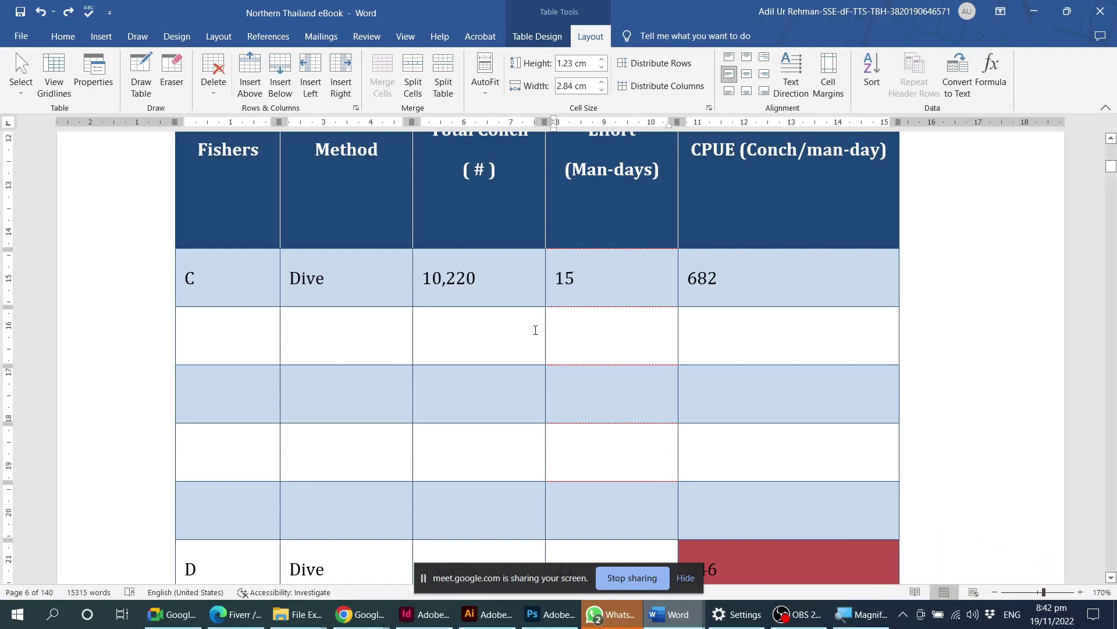
Realign the empty row's Total Conch/Effort border with the Effort column and bring up the AutoFit options.
{"action": "left_click_drag", "start_coordinate": [480, 332], "coordinate": [599, 338]}
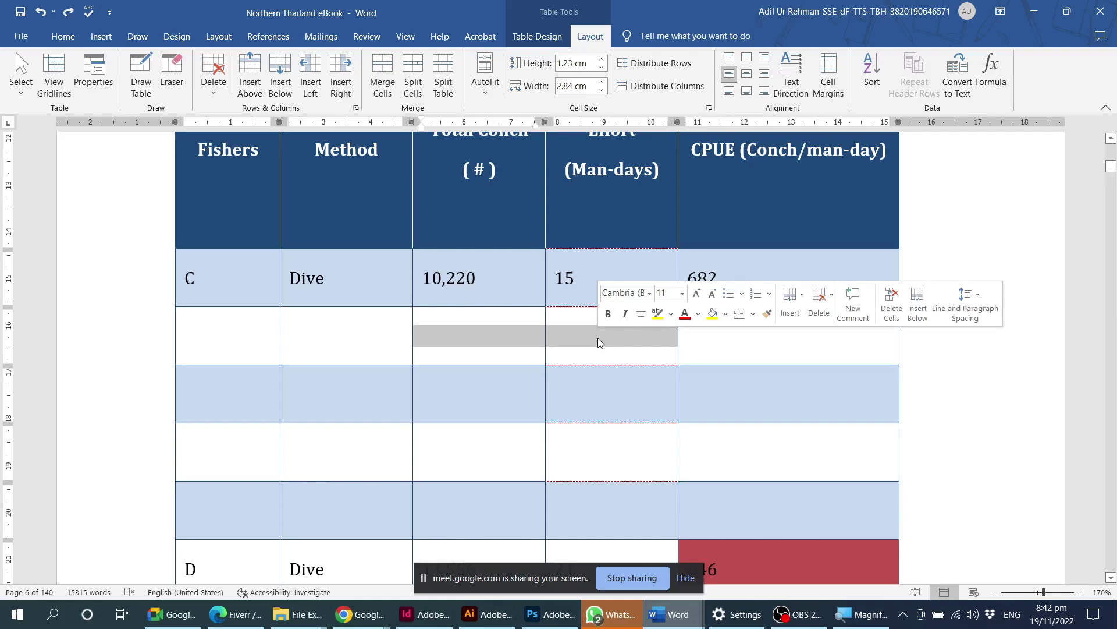
{"action": "left_click_drag", "start_coordinate": [478, 347], "coordinate": [616, 342]}
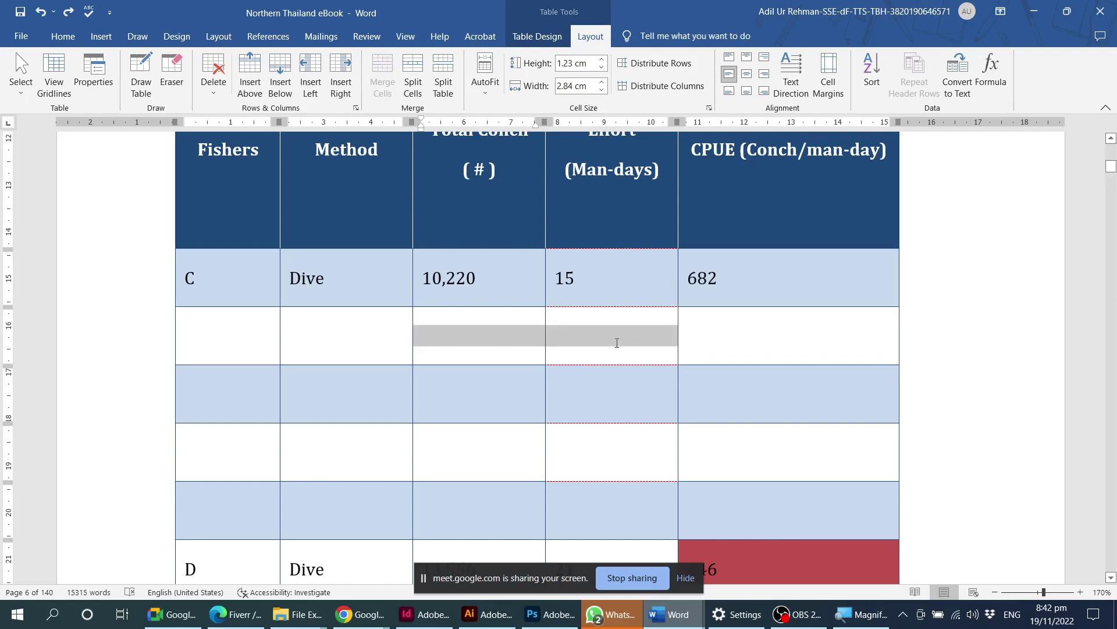
{"action": "left_click_drag", "start_coordinate": [546, 338], "coordinate": [489, 335]}
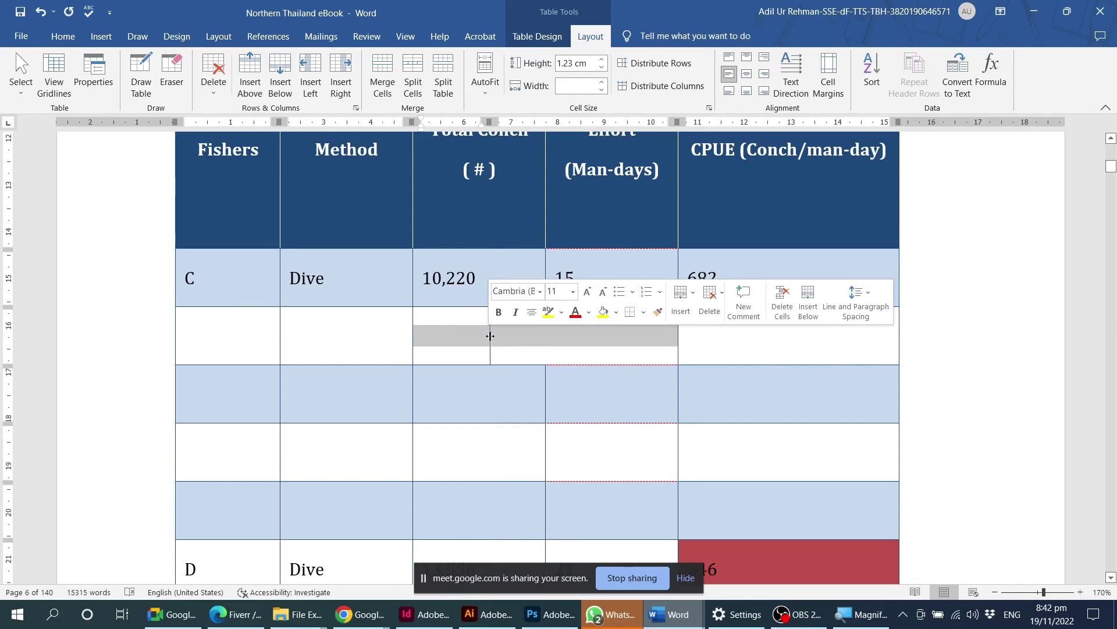
{"action": "left_click", "coordinate": [494, 337]}
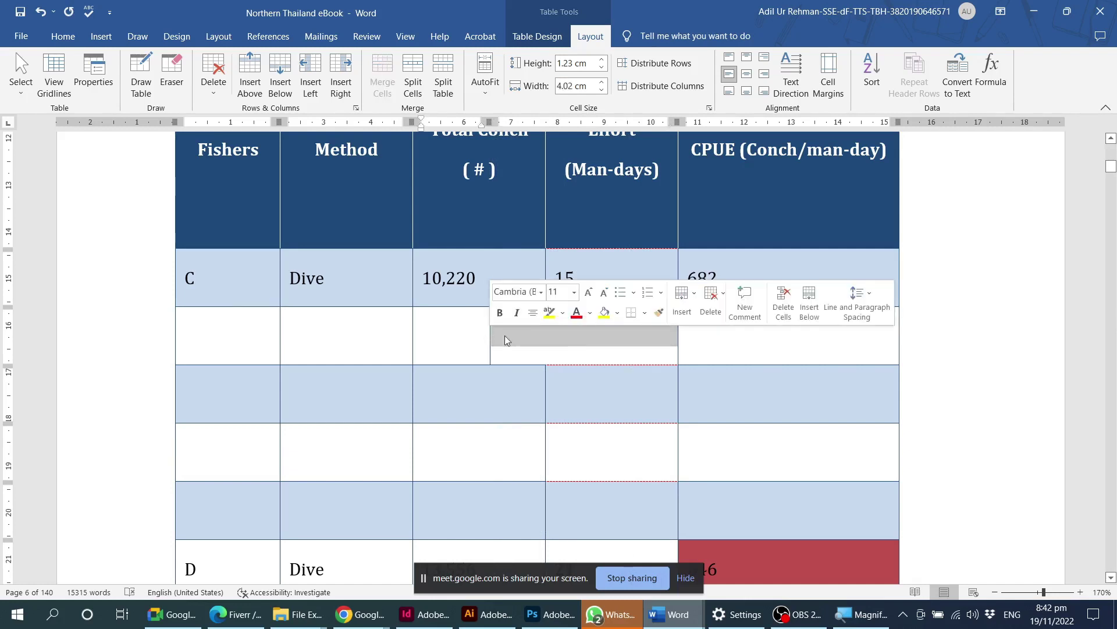
{"action": "left_click", "coordinate": [496, 338]}
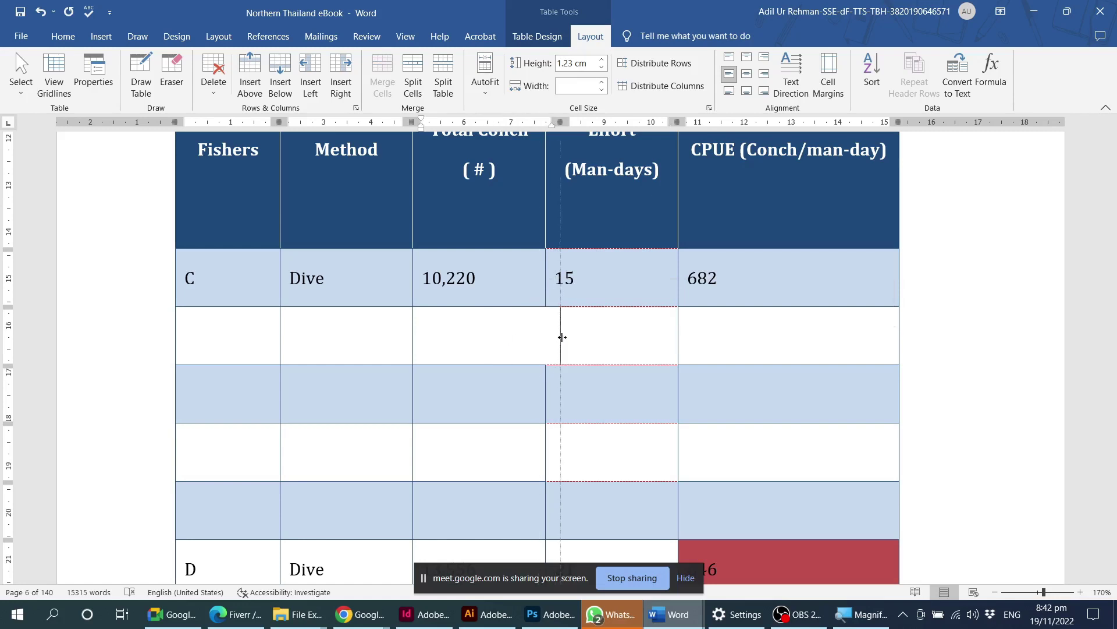
{"action": "left_click_drag", "start_coordinate": [490, 337], "coordinate": [548, 337]}
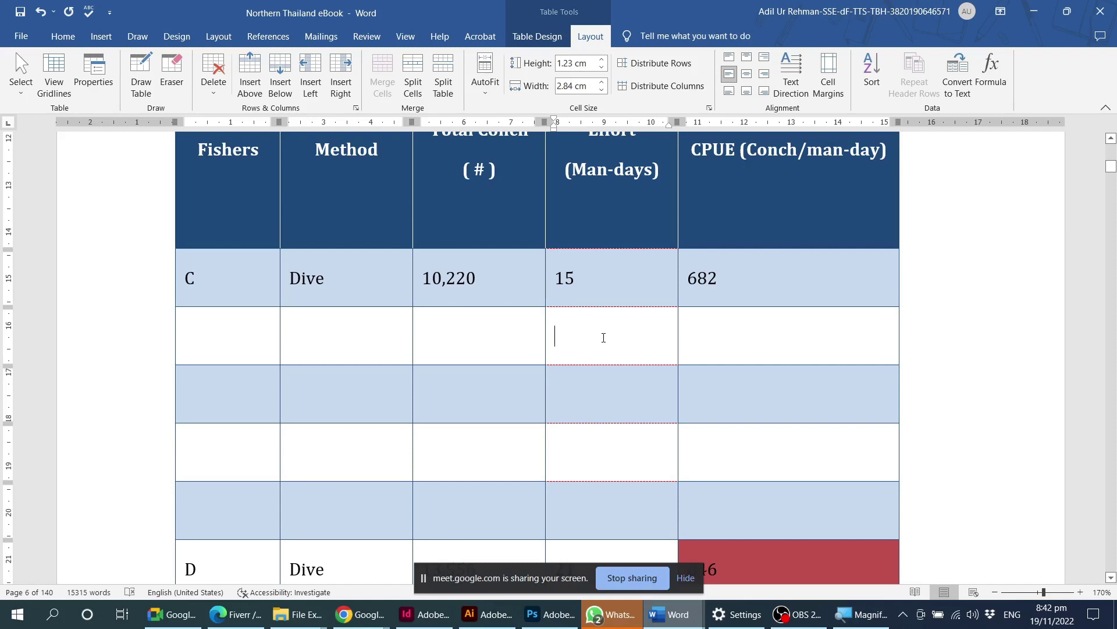
{"action": "left_click", "coordinate": [488, 86]}
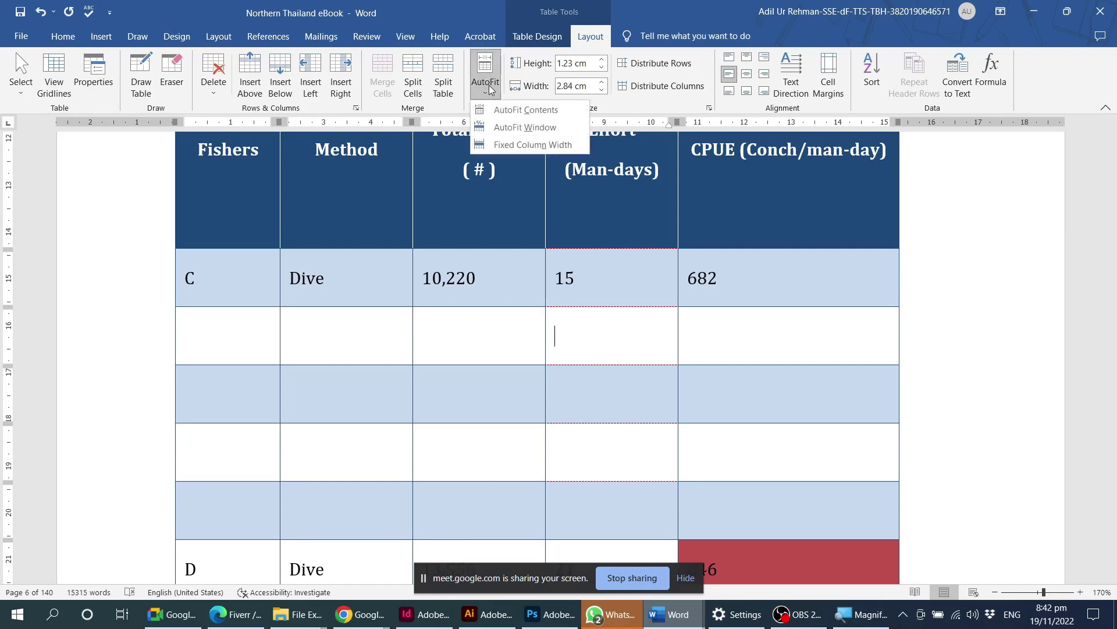
Apply AutoFit Contents, then select the header row and reopen the AutoFit options without choosing.
{"action": "left_click", "coordinate": [511, 112]}
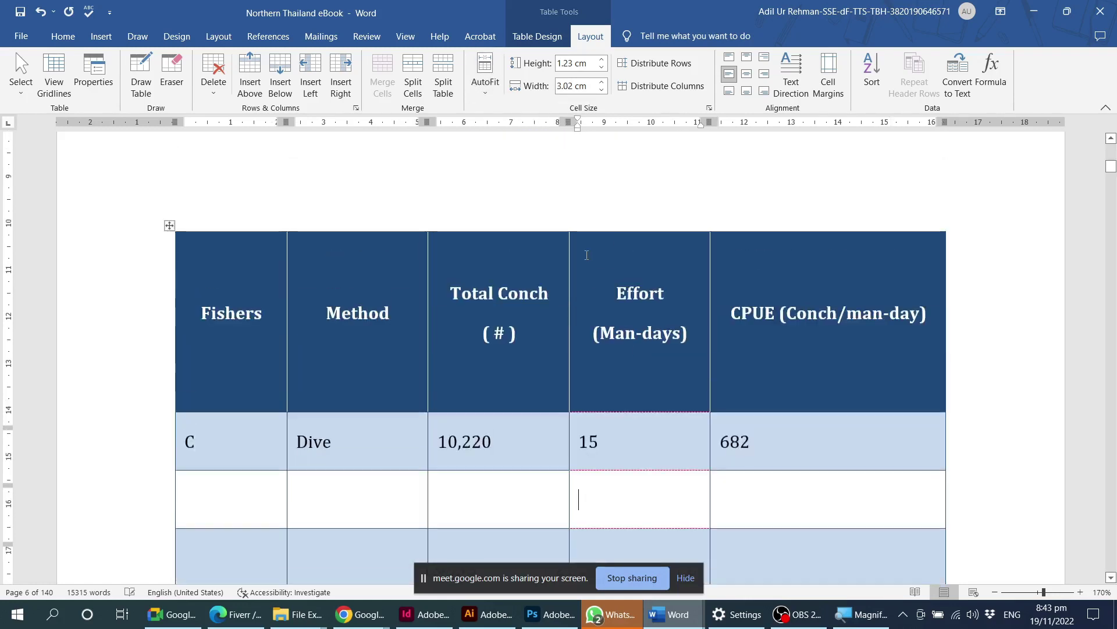
{"action": "left_click", "coordinate": [487, 88]}
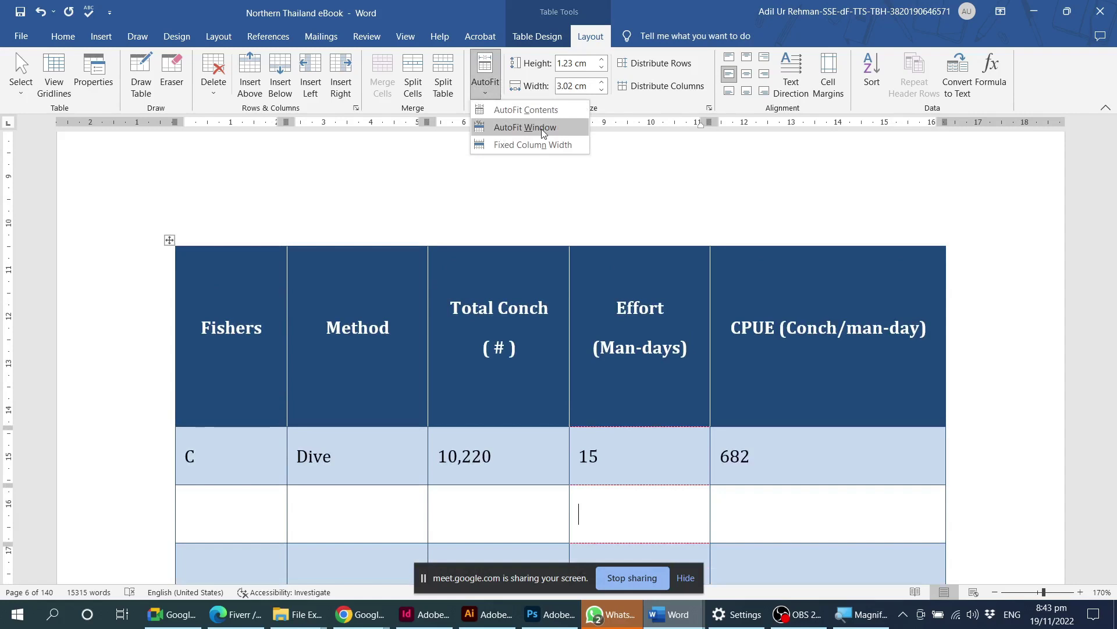
{"action": "left_click", "coordinate": [542, 133]}
{"action": "left_click_drag", "start_coordinate": [275, 265], "coordinate": [833, 359]}
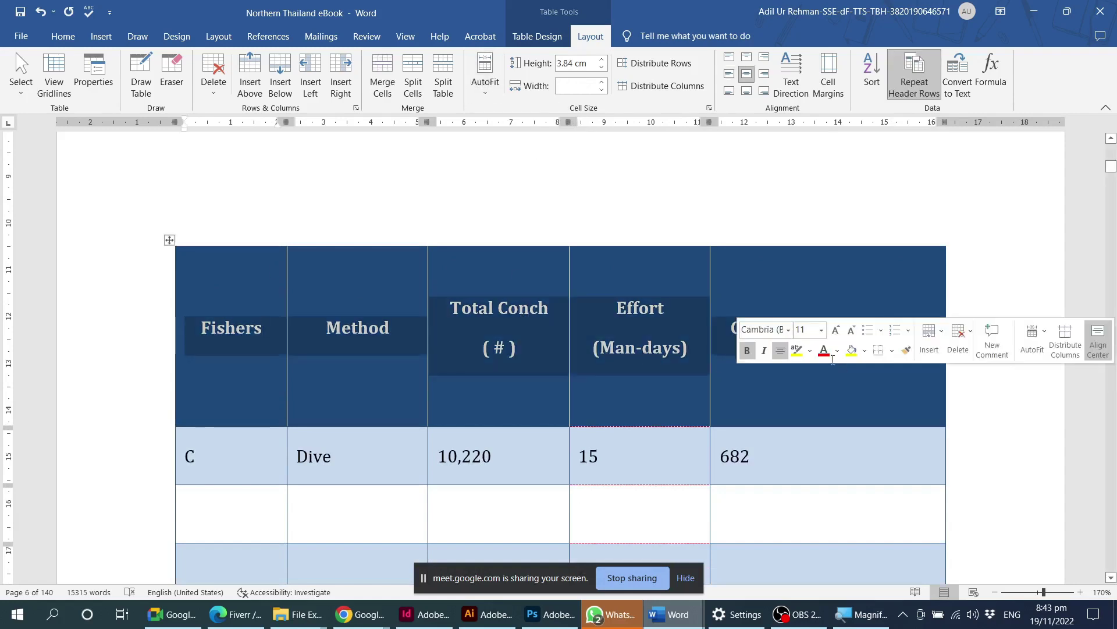
{"action": "left_click", "coordinate": [944, 311]}
{"action": "left_click", "coordinate": [485, 79]}
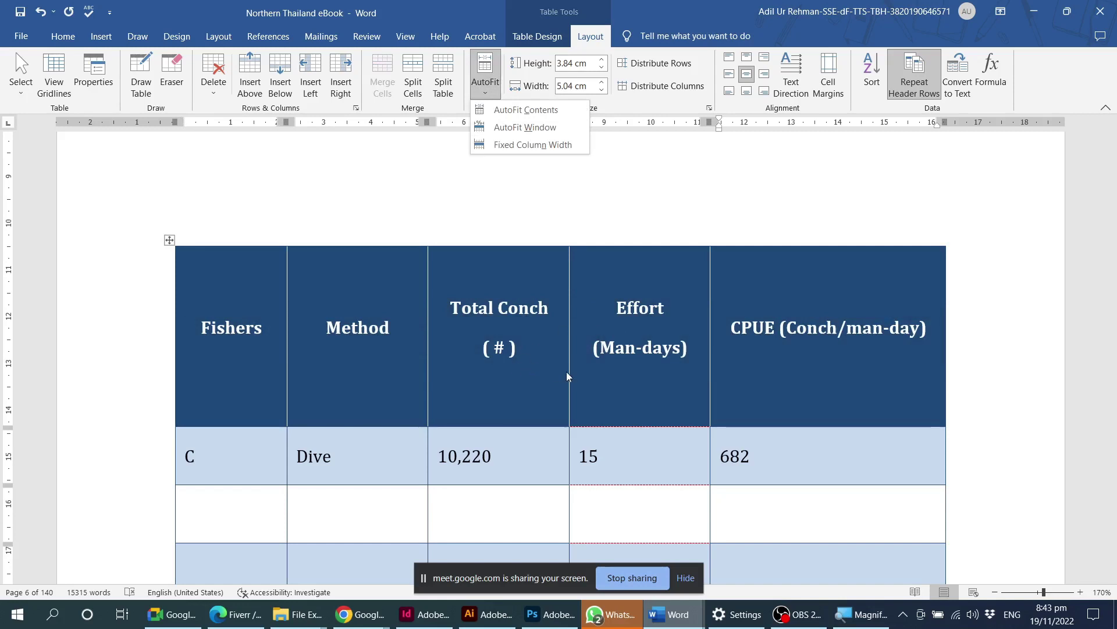
{"action": "left_click", "coordinate": [810, 336]}
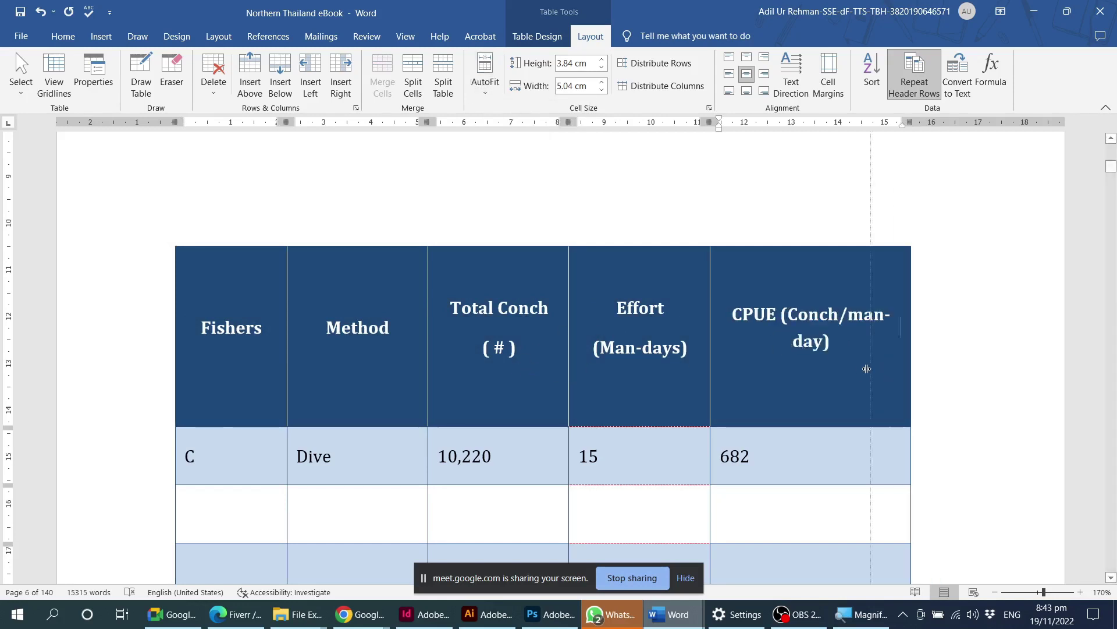
Narrow the table by dragging its right edge, then stretch it back with AutoFit Window.
{"action": "left_click_drag", "start_coordinate": [944, 365], "coordinate": [831, 364]}
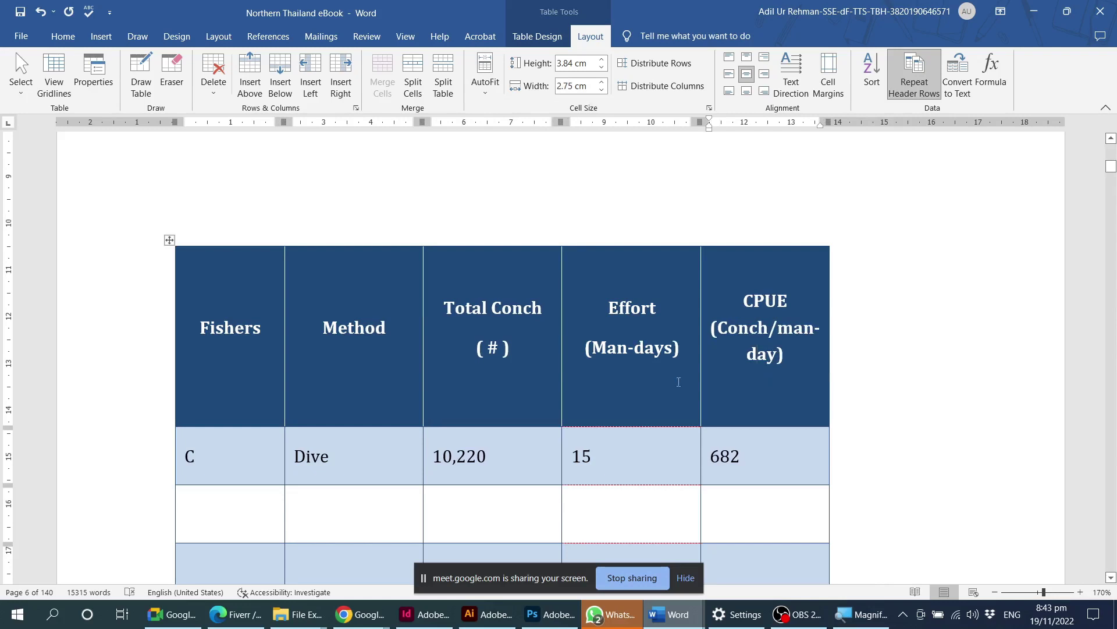
{"action": "left_click", "coordinate": [507, 272]}
{"action": "left_click", "coordinate": [484, 75]}
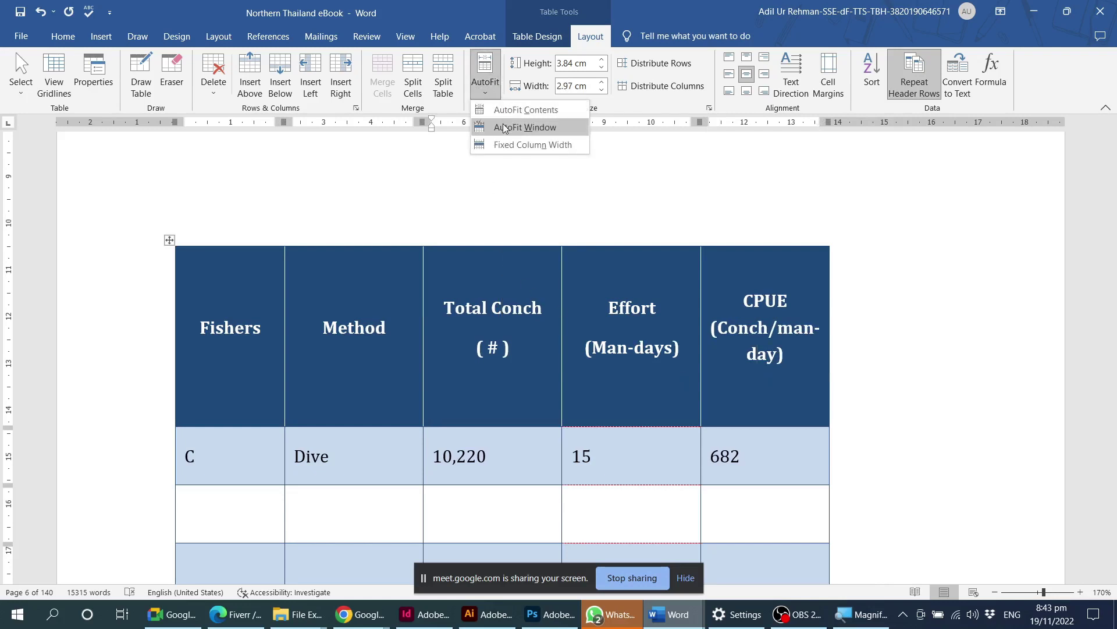
{"action": "left_click", "coordinate": [505, 129]}
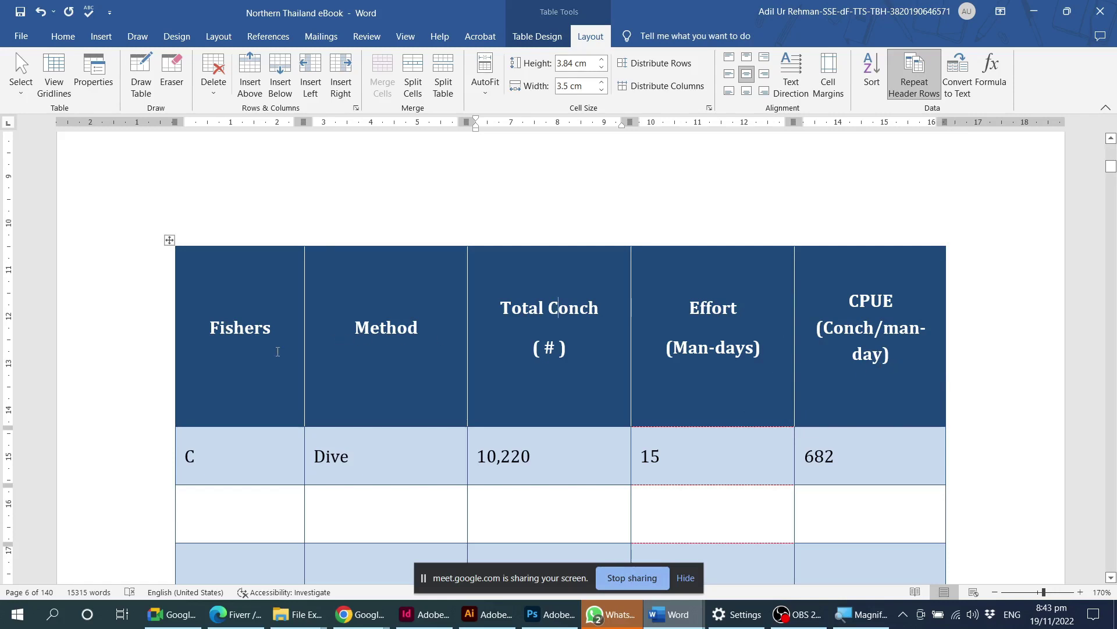
Select the header row and apply AutoFit Contents so CPUE (Conch/man-day) fits on one line.
{"action": "left_click_drag", "start_coordinate": [277, 352], "coordinate": [822, 356]}
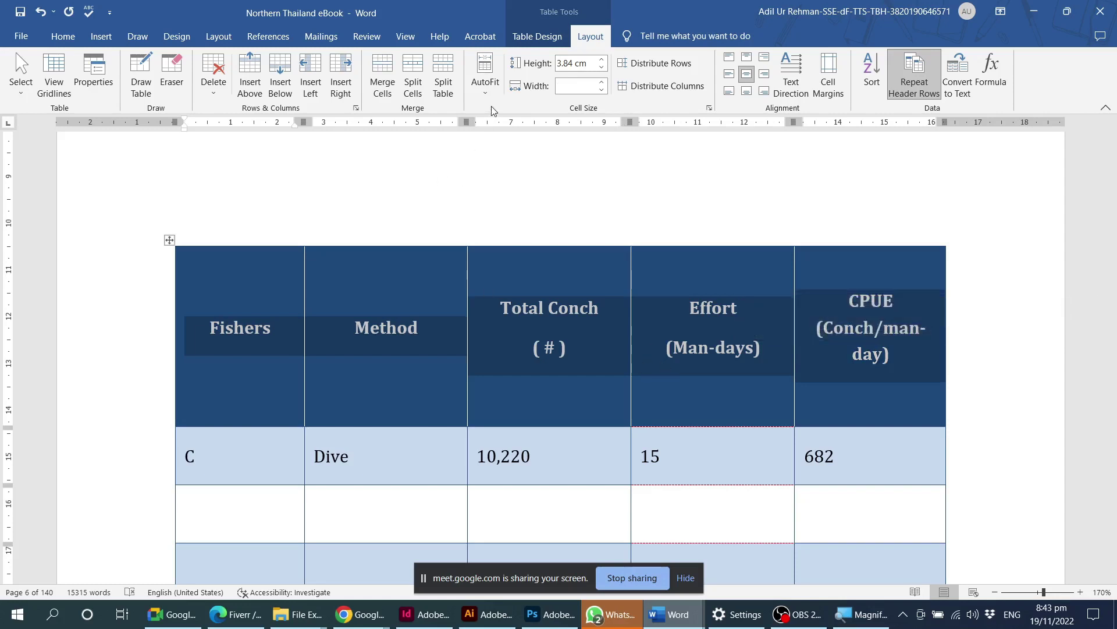
{"action": "left_click", "coordinate": [554, 322]}
{"action": "left_click", "coordinate": [170, 335]}
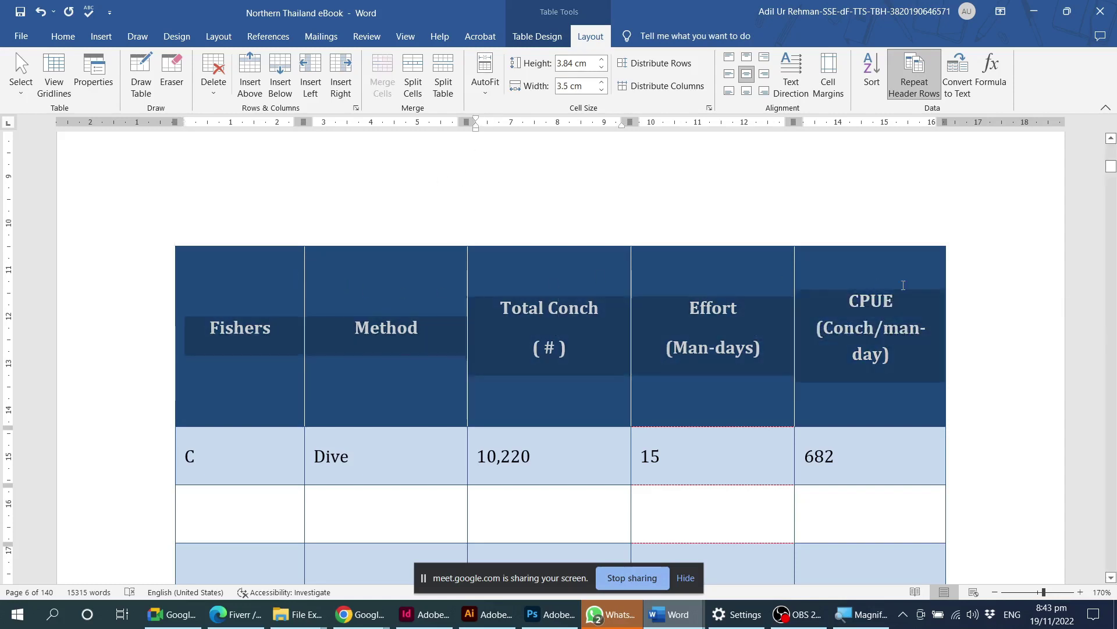
{"action": "left_click", "coordinate": [486, 75]}
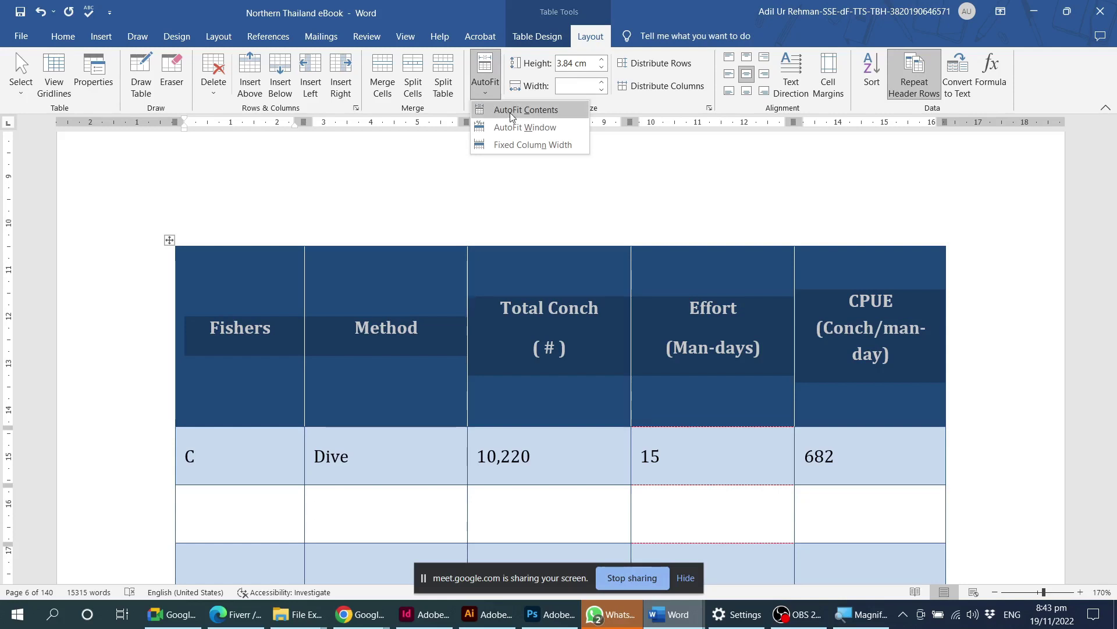
{"action": "left_click", "coordinate": [564, 110]}
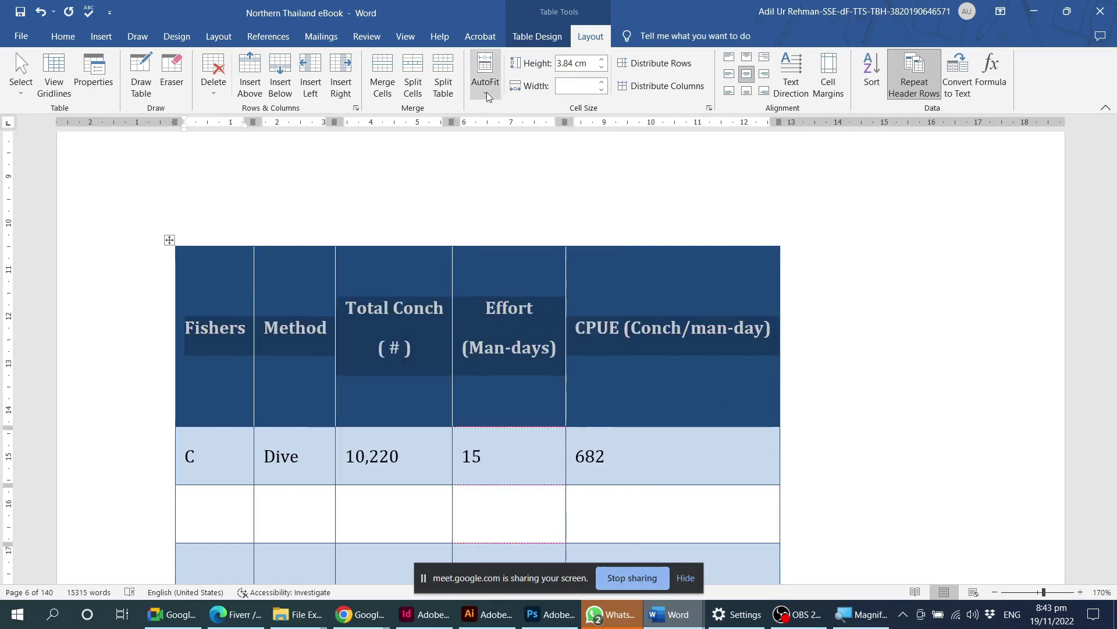
{"action": "left_click", "coordinate": [414, 307]}
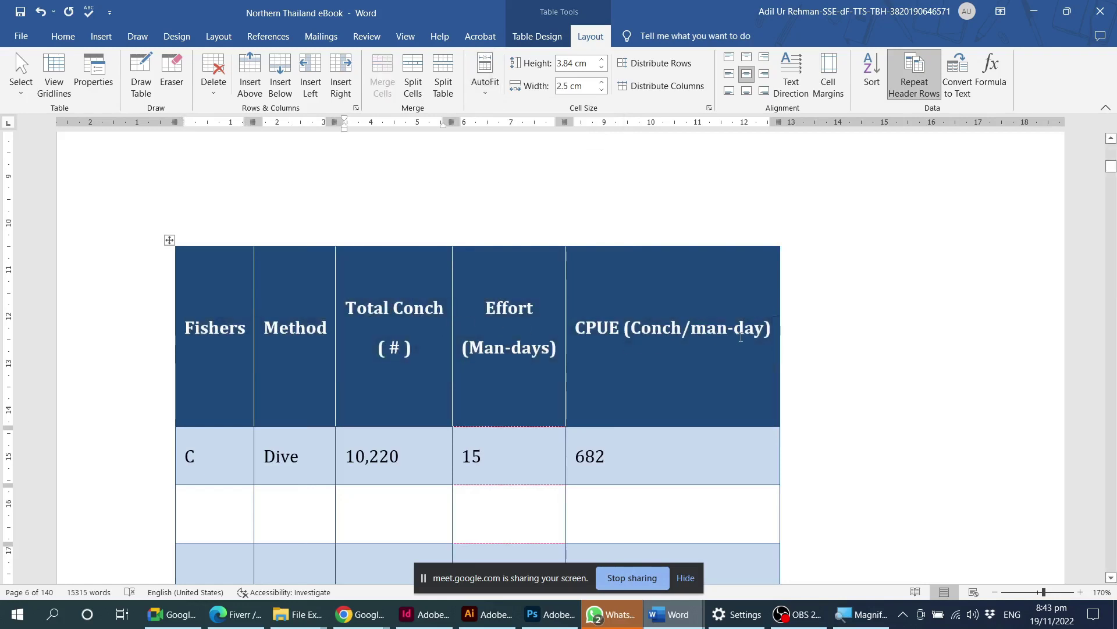
{"action": "left_click", "coordinate": [775, 329]}
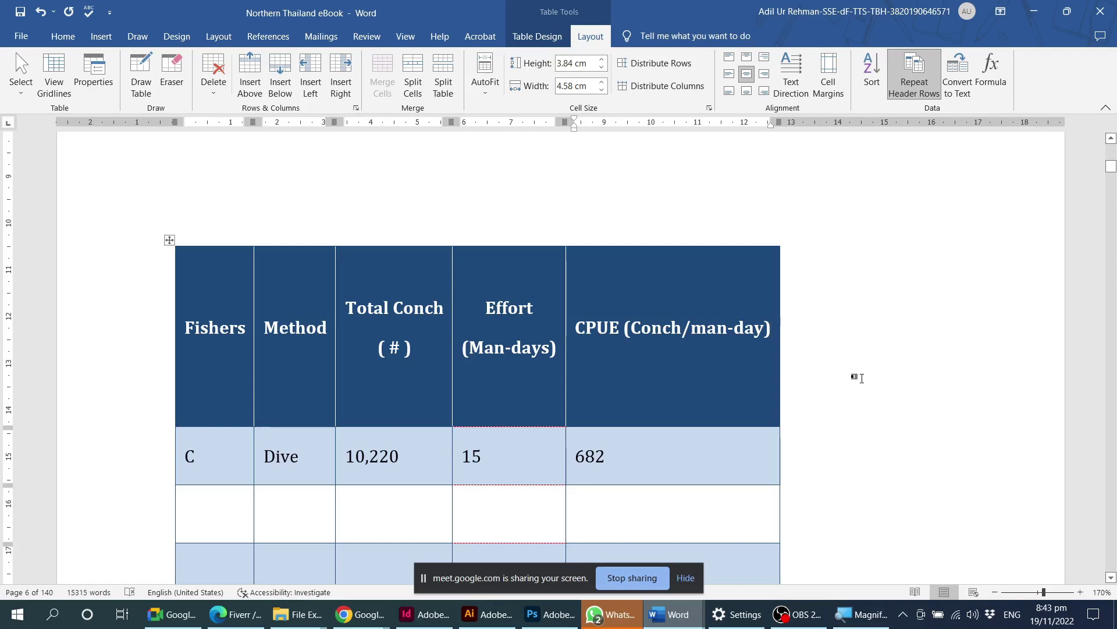
Type test text into the CPUE header, then delete it and restore the original heading.
{"action": "type", "text": "asdfshadfhjksahdf"}
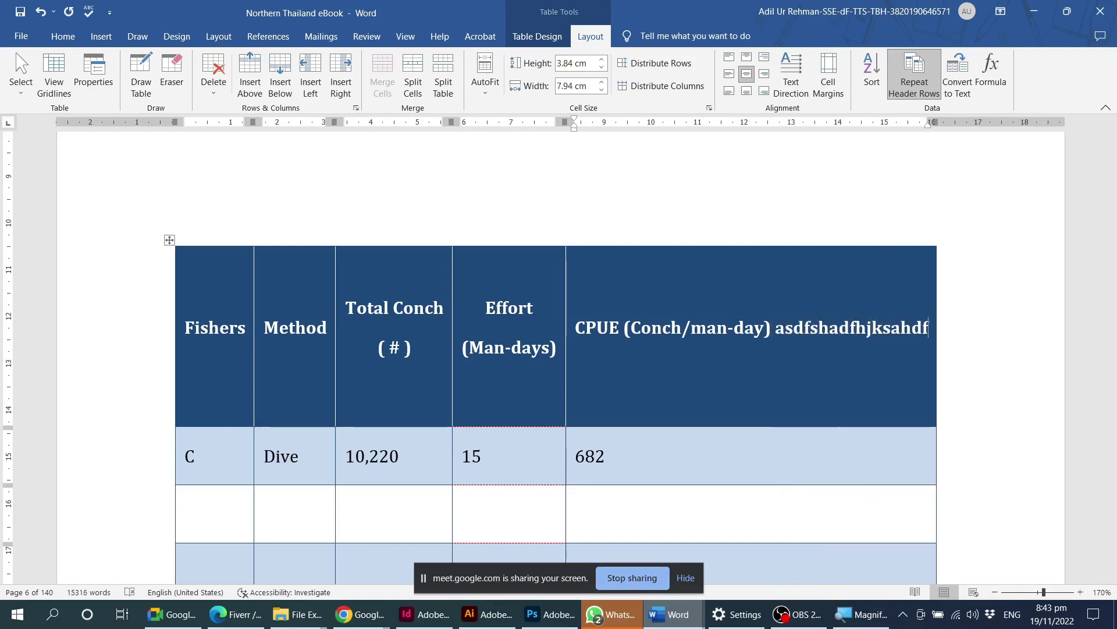
{"action": "key", "text": "BackSpace"}
{"action": "key", "text": "BackSpace"}
{"action": "key", "text": "BackSpace"}
{"action": "key", "text": "BackSpace"}
{"action": "key", "text": "BackSpace"}
{"action": "key", "text": "BackSpace"}
{"action": "key", "text": "BackSpace"}
{"action": "key", "text": "BackSpace"}
{"action": "key", "text": "BackSpace"}
{"action": "key", "text": "BackSpace"}
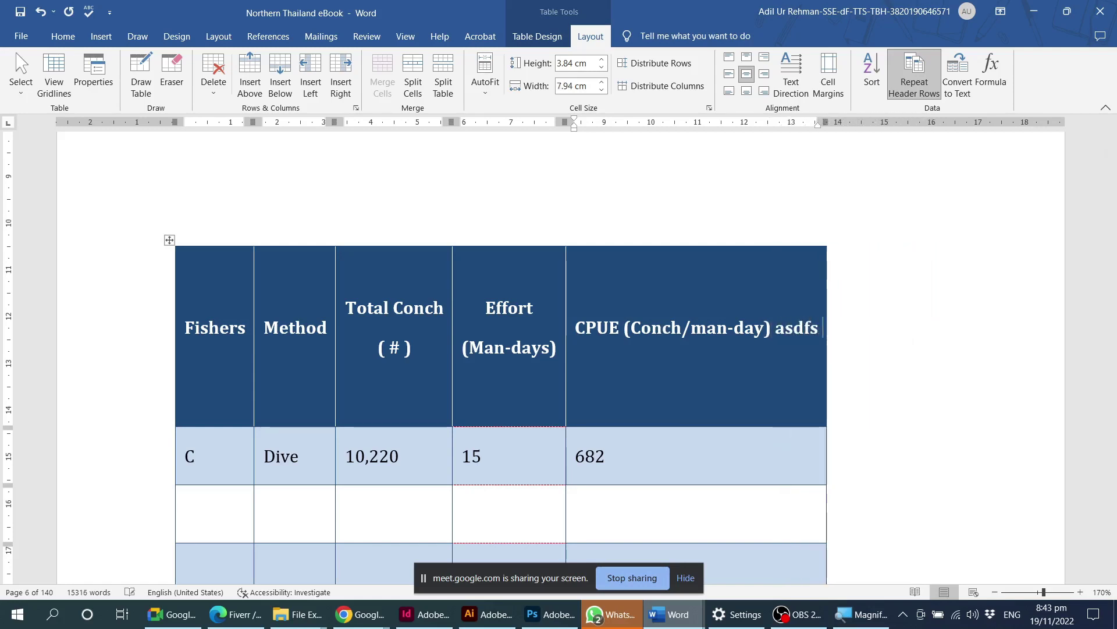
{"action": "key", "text": "BackSpace"}
{"action": "key", "text": "BackSpace"}
{"action": "key", "text": "BackSpace"}
{"action": "key", "text": "BackSpace"}
{"action": "key", "text": "BackSpace"}
{"action": "key", "text": "BackSpace"}
{"action": "key", "text": "BackSpace"}
{"action": "key", "text": "BackSpace"}
{"action": "key", "text": "BackSpace"}
{"action": "key", "text": "BackSpace"}
{"action": "key", "text": "BackSpace"}
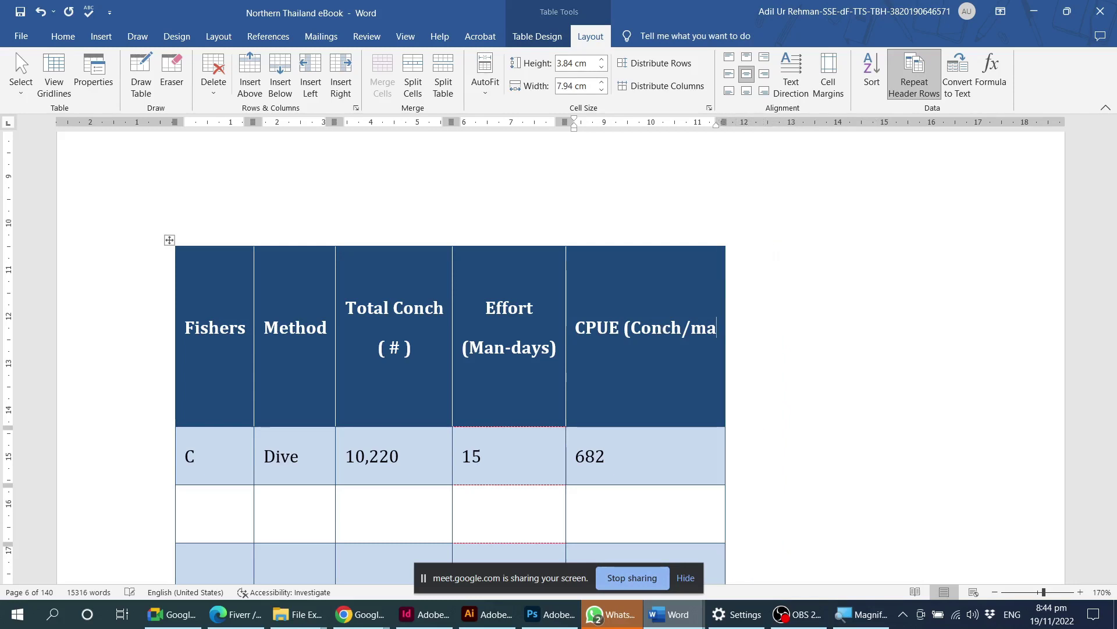
{"action": "key", "text": "BackSpace"}
{"action": "key", "text": "BackSpace"}
{"action": "key", "text": "BackSpace"}
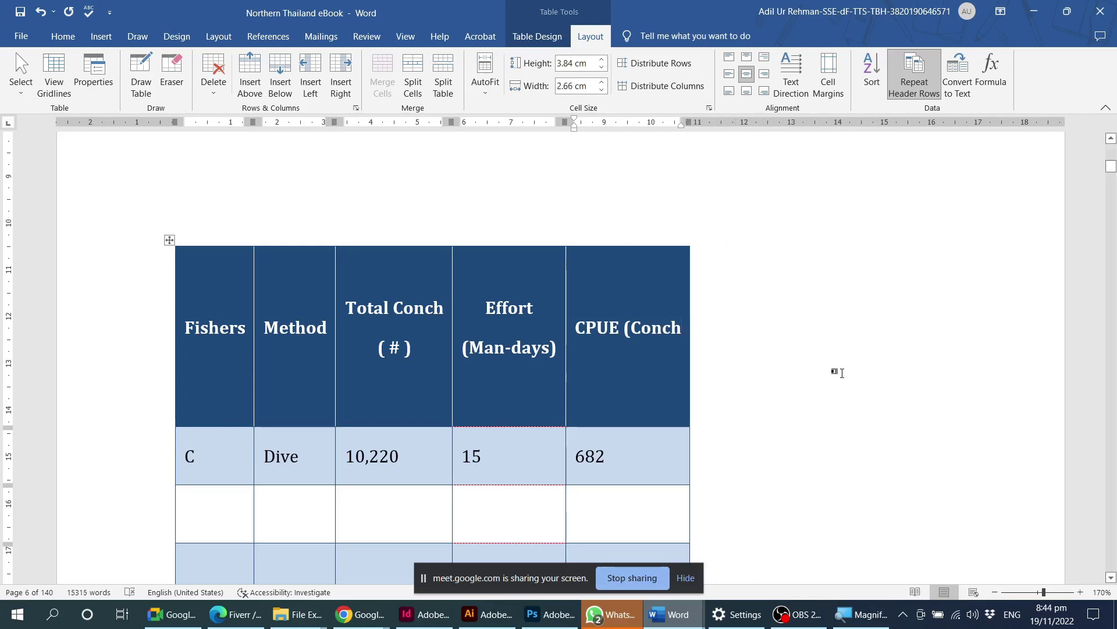
{"action": "key", "text": "ctrl+z"}
{"action": "key", "text": "ctrl+z"}
{"action": "key", "text": "ctrl+z"}
{"action": "key", "text": "ctrl+z"}
{"action": "key", "text": "ctrl+z"}
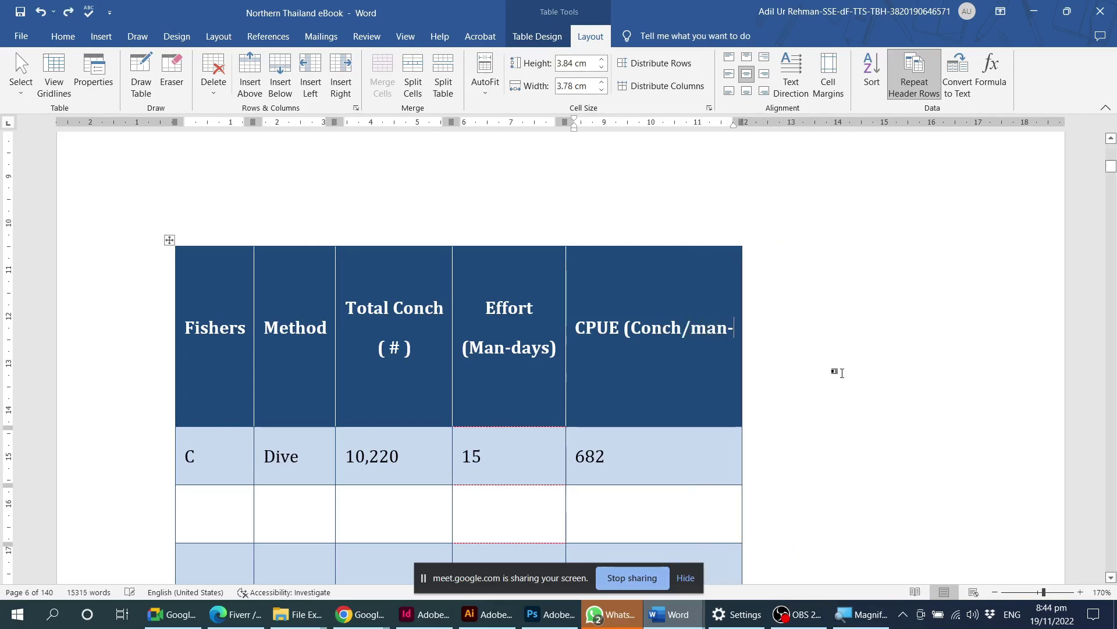
{"action": "key", "text": "ctrl+z"}
{"action": "key", "text": "ctrl+z"}
{"action": "key", "text": "ctrl+z"}
{"action": "key", "text": "ctrl+z"}
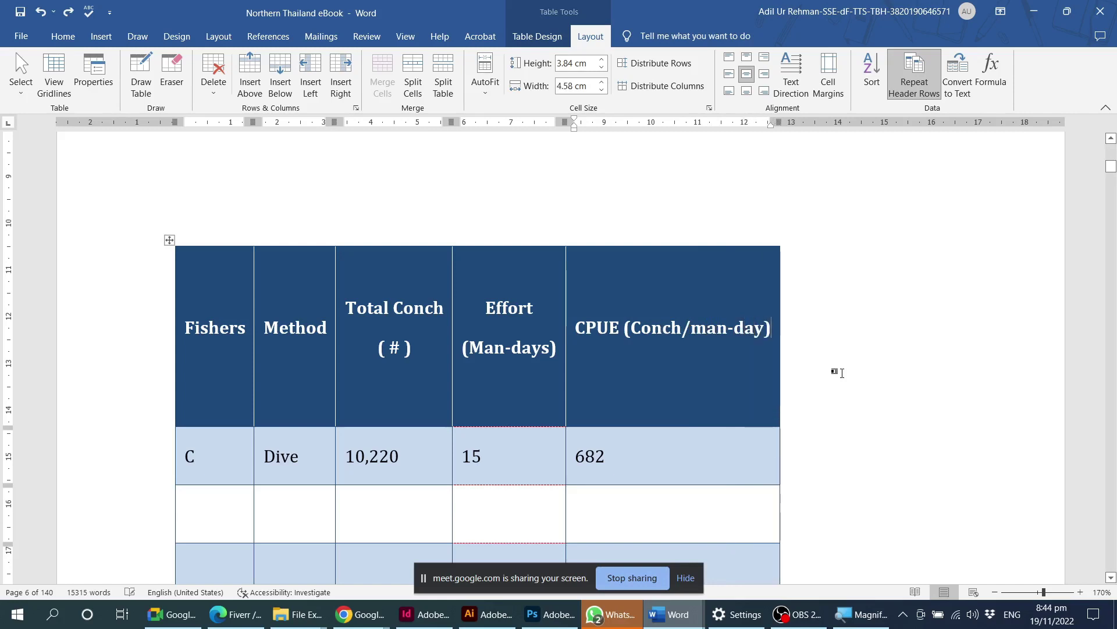
Set AutoFit to Fixed Column Width, test with long text in the CPUE header, and undo it.
{"action": "left_click", "coordinate": [483, 81]}
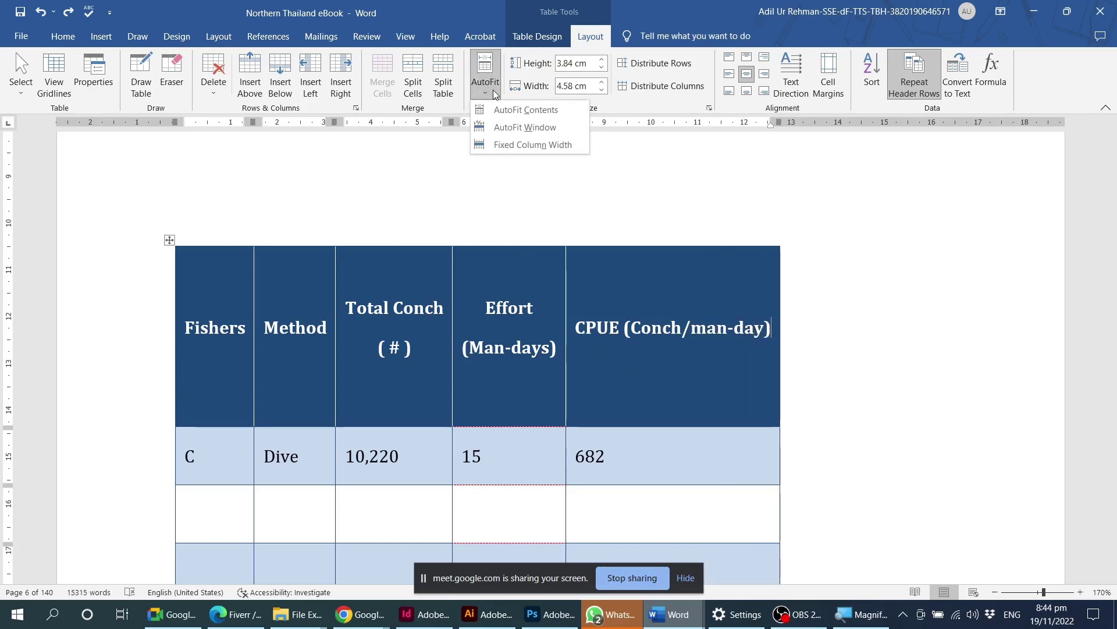
{"action": "left_click", "coordinate": [533, 145]}
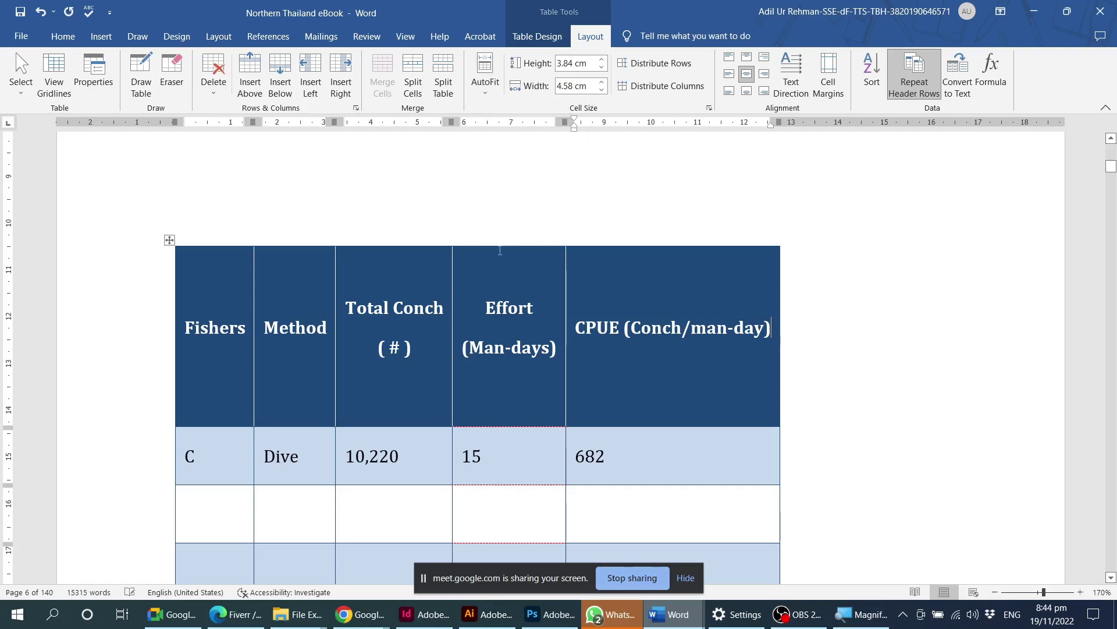
{"action": "left_click", "coordinate": [485, 82]}
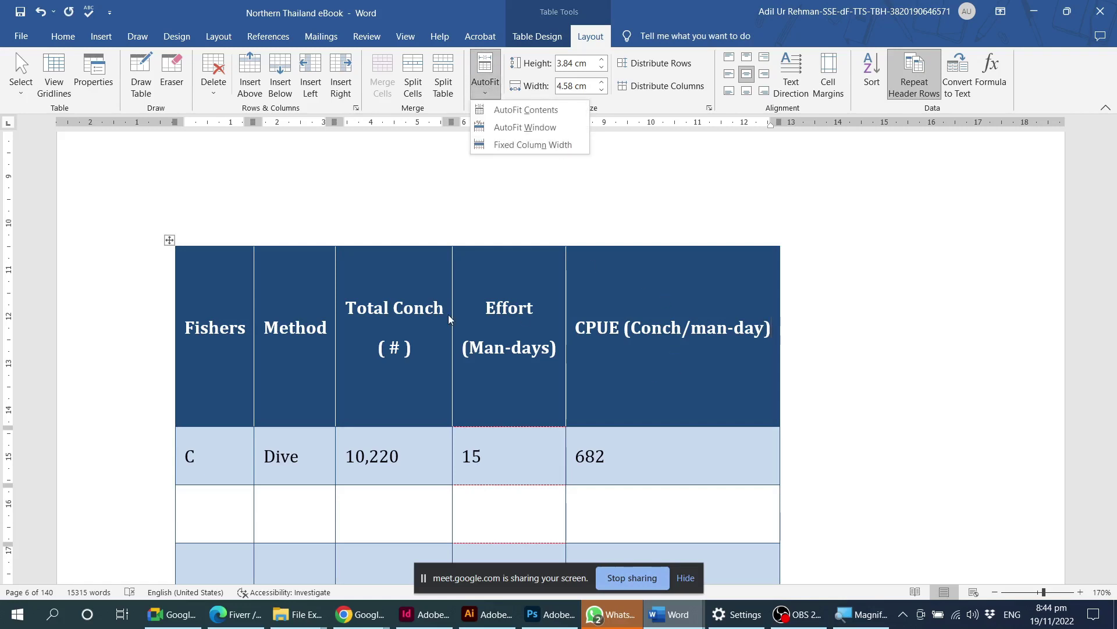
{"action": "left_click", "coordinate": [533, 145]}
{"action": "left_click_drag", "start_coordinate": [238, 284], "coordinate": [646, 349]}
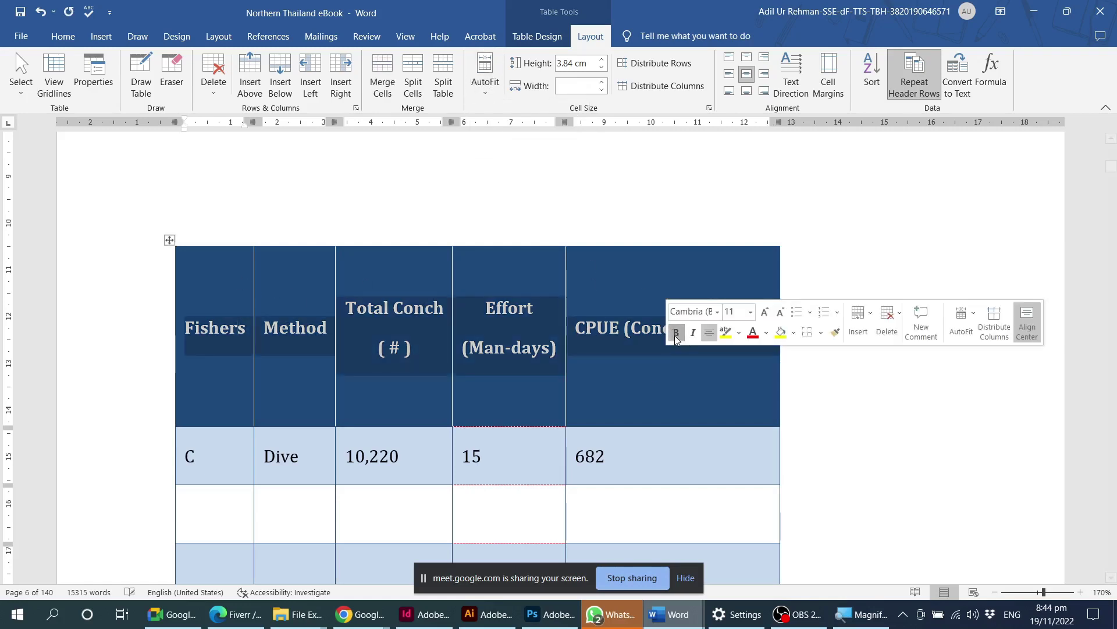
{"action": "left_click", "coordinate": [775, 328]}
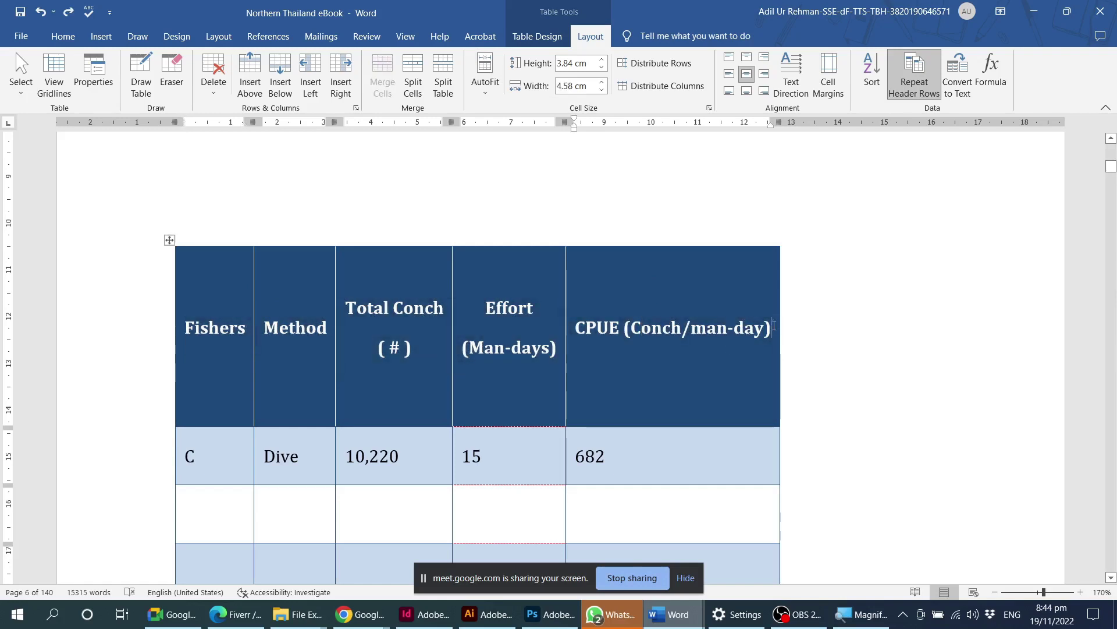
{"action": "type", "text": "asdfhsdhfsdlfshf"}
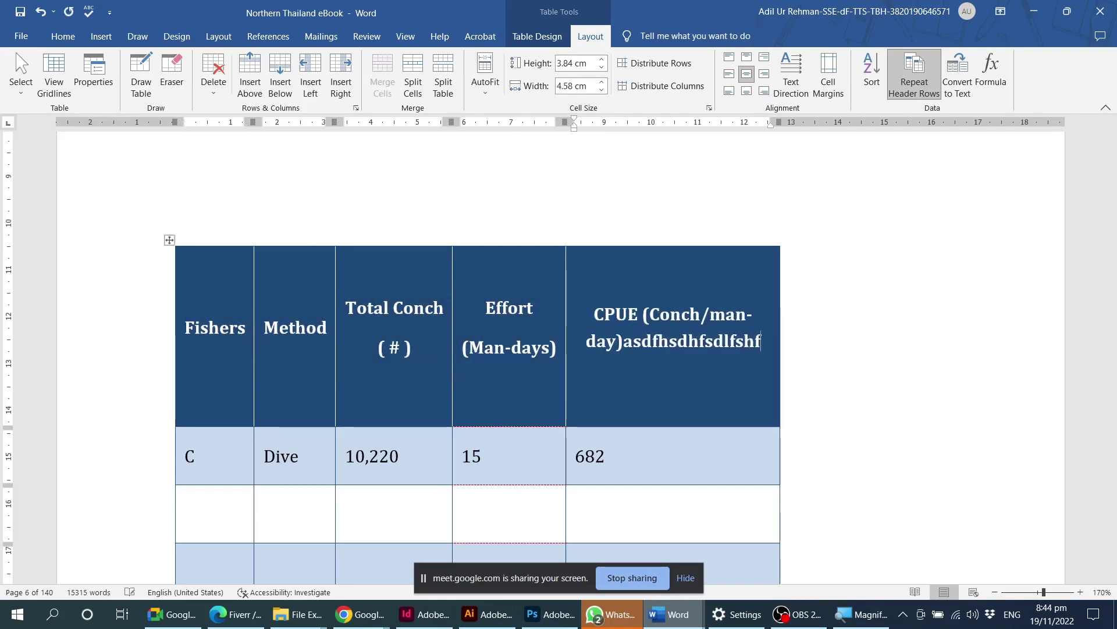
{"action": "type", "text": "sdfhsdjfsdhkfshdjfk"}
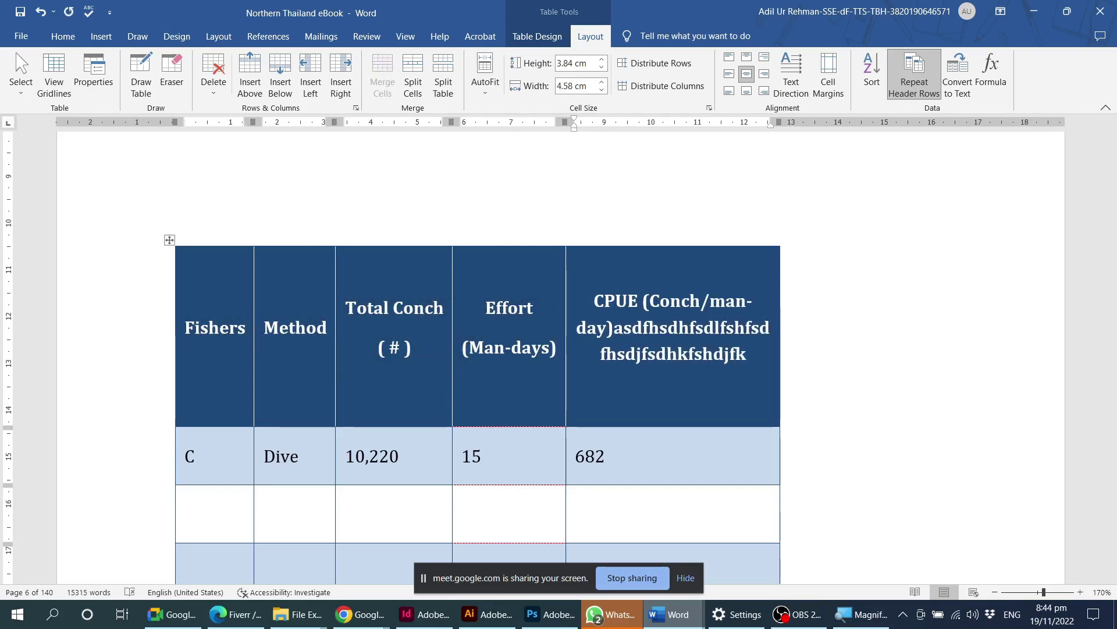
{"action": "key", "text": "ctrl+z"}
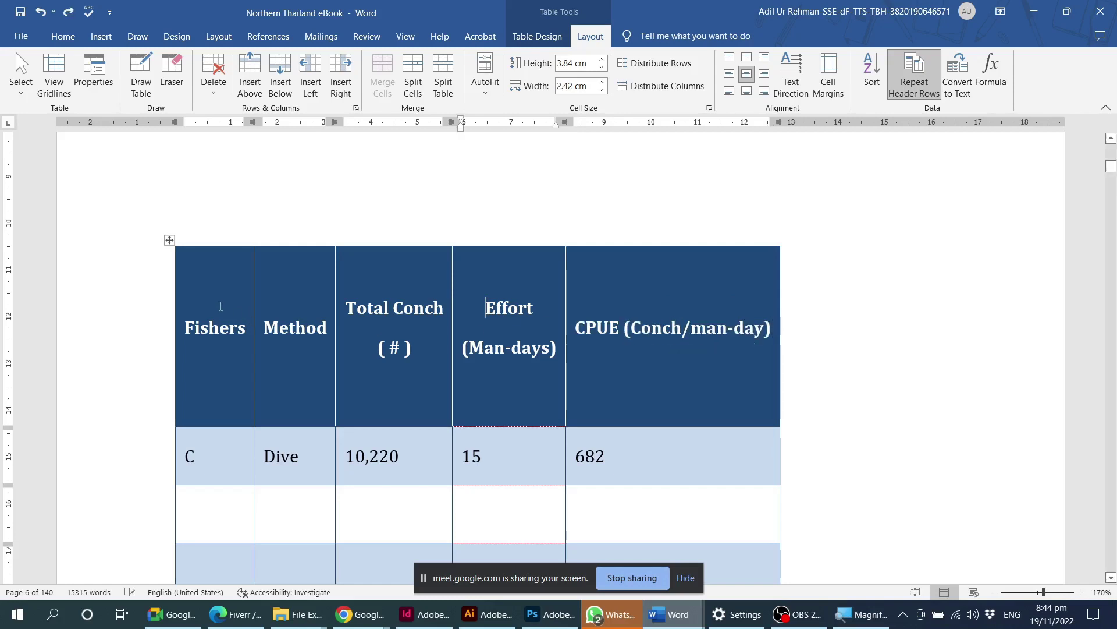
Apply AutoFit Window from the header row so the columns span the page, then check Effort and Fishers widths.
{"action": "left_click_drag", "start_coordinate": [219, 306], "coordinate": [619, 335]}
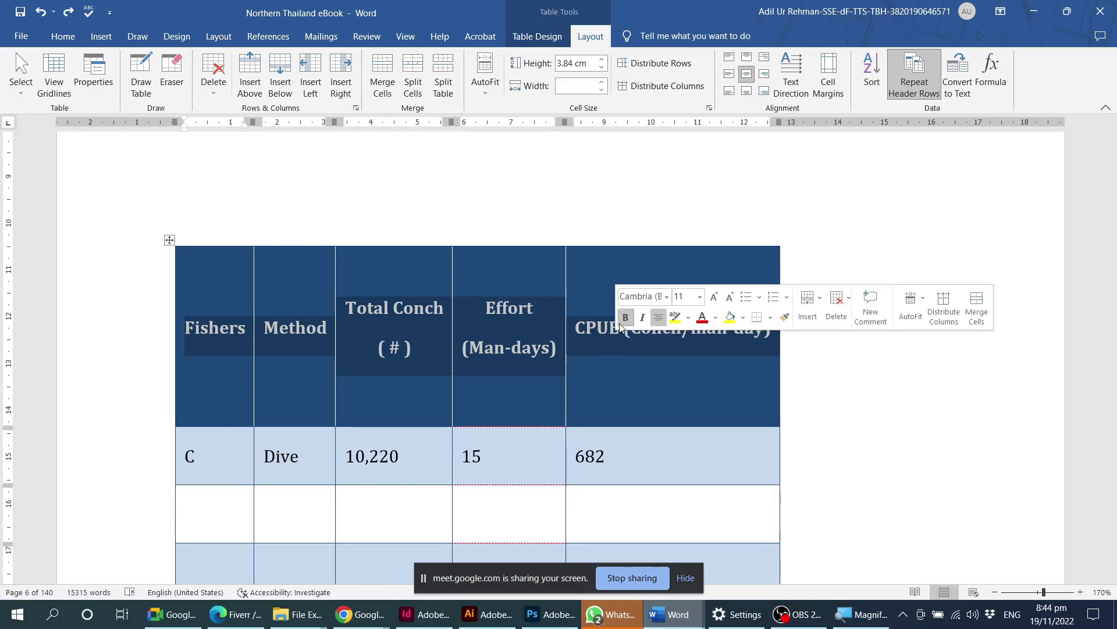
{"action": "left_click", "coordinate": [600, 375]}
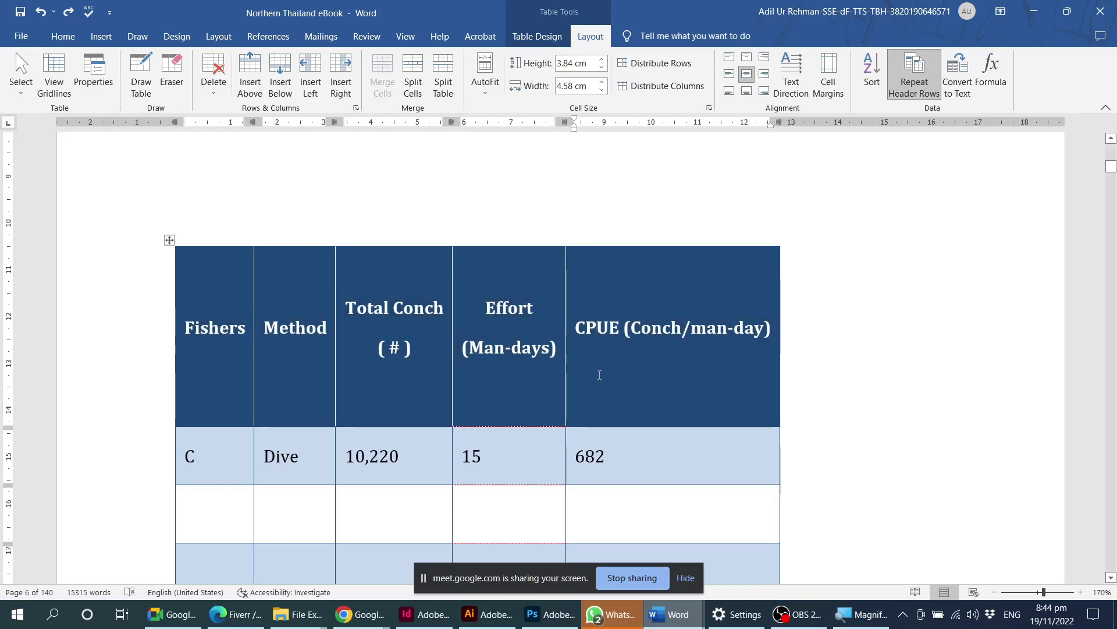
{"action": "left_click", "coordinate": [485, 76]}
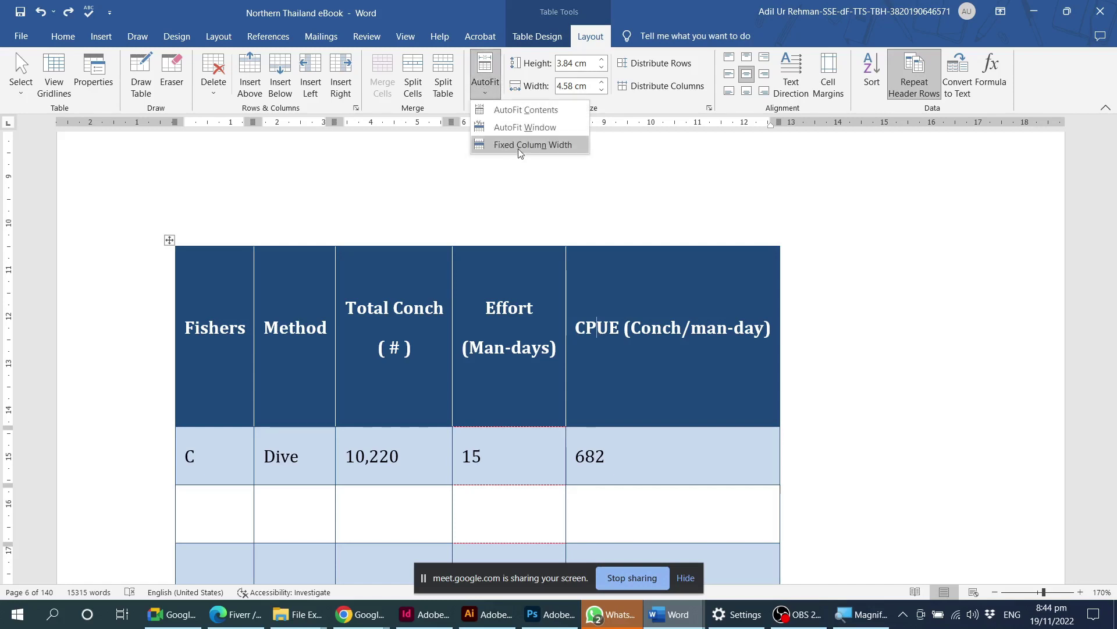
{"action": "left_click", "coordinate": [500, 124]}
{"action": "left_click", "coordinate": [614, 347]}
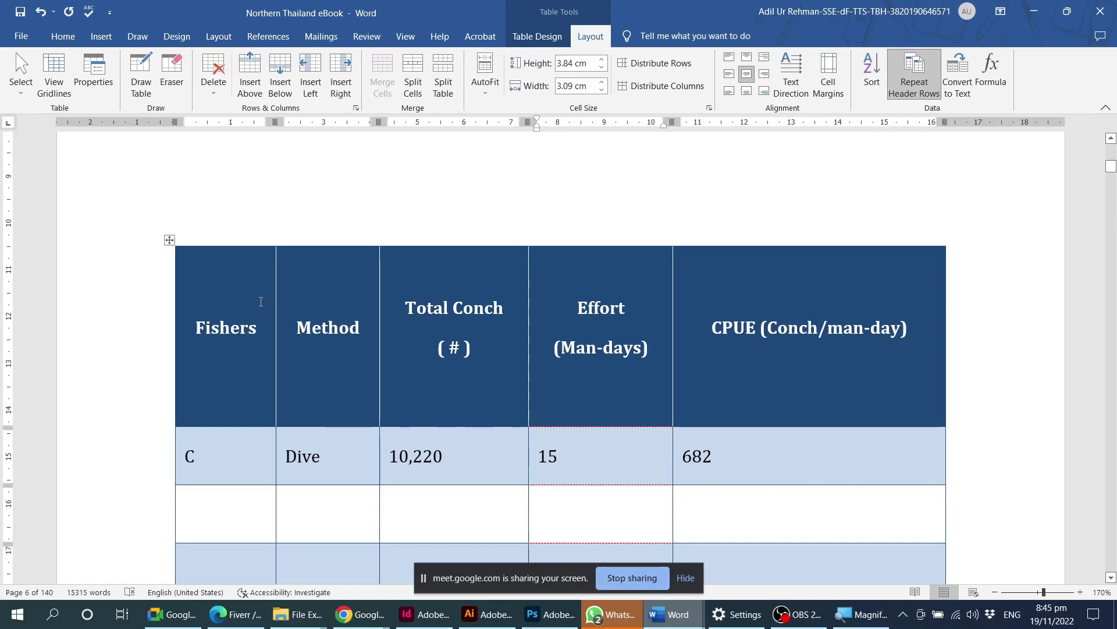
{"action": "left_click", "coordinate": [259, 328]}
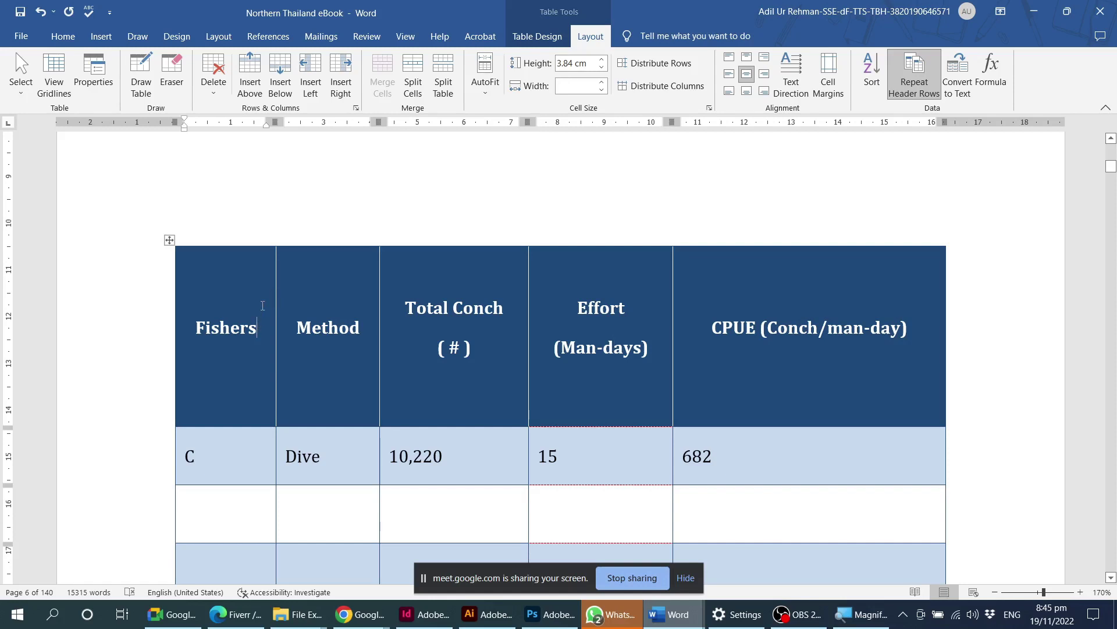